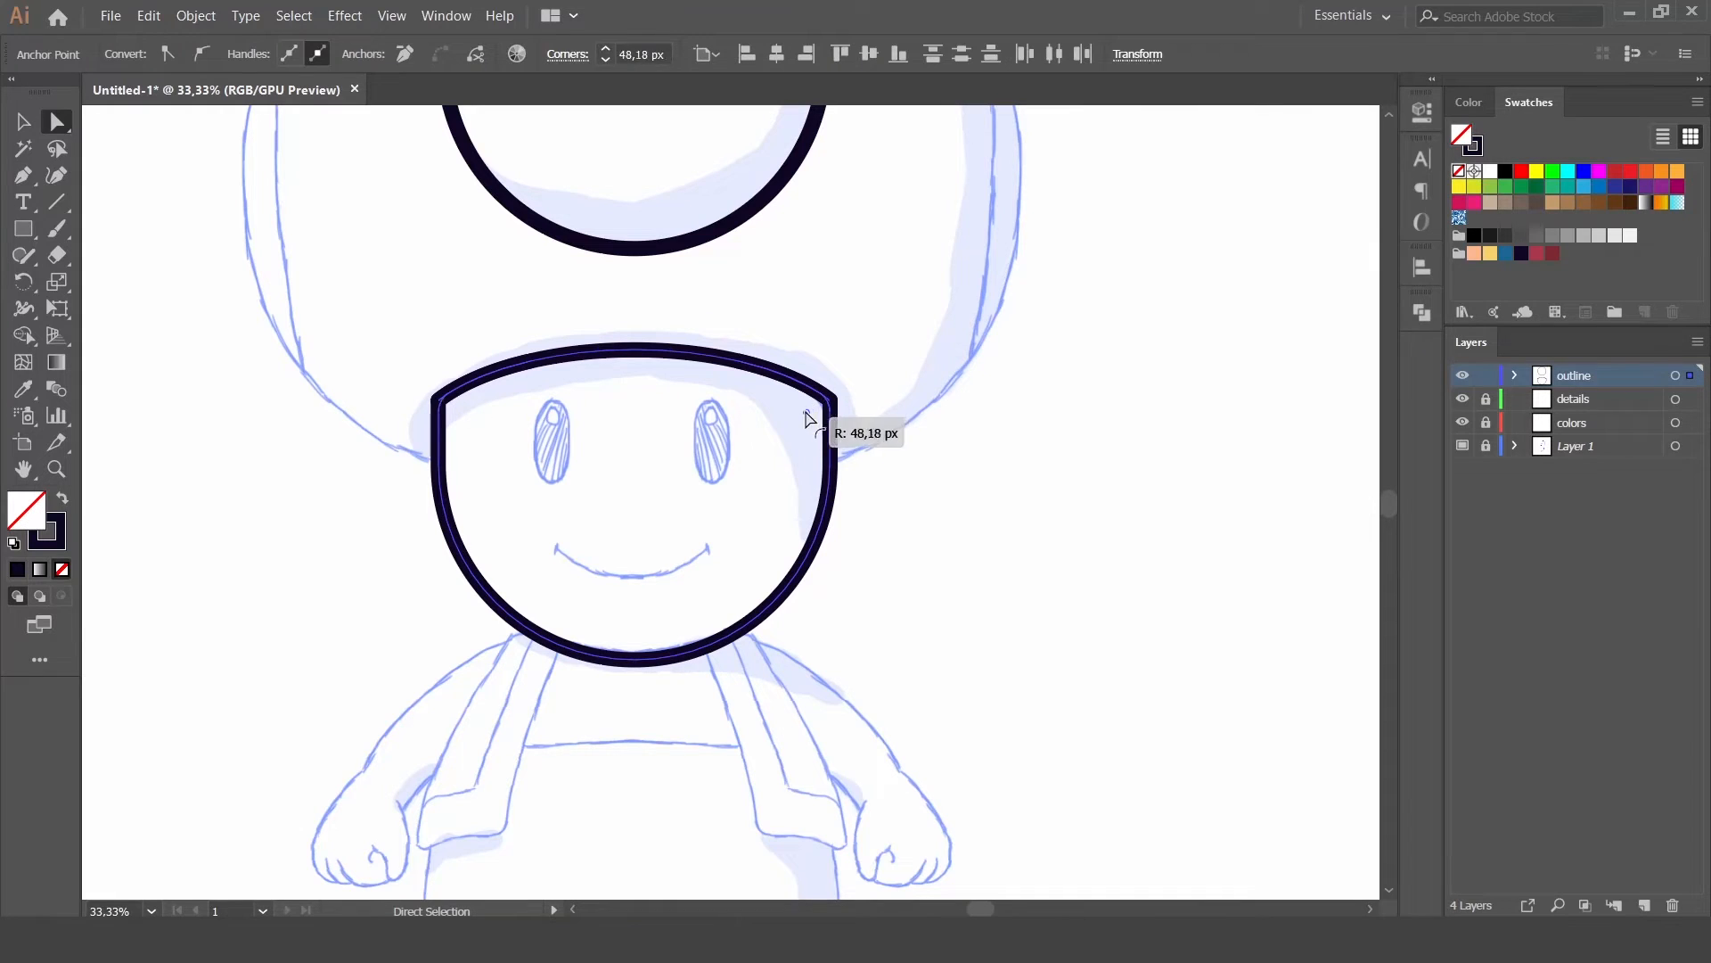
# Step: Check the face outline's upper corner by pulling its path away, and undo the test and the uneven corner rounding
pyautogui.click(948, 504)
pyautogui.click(23, 124)
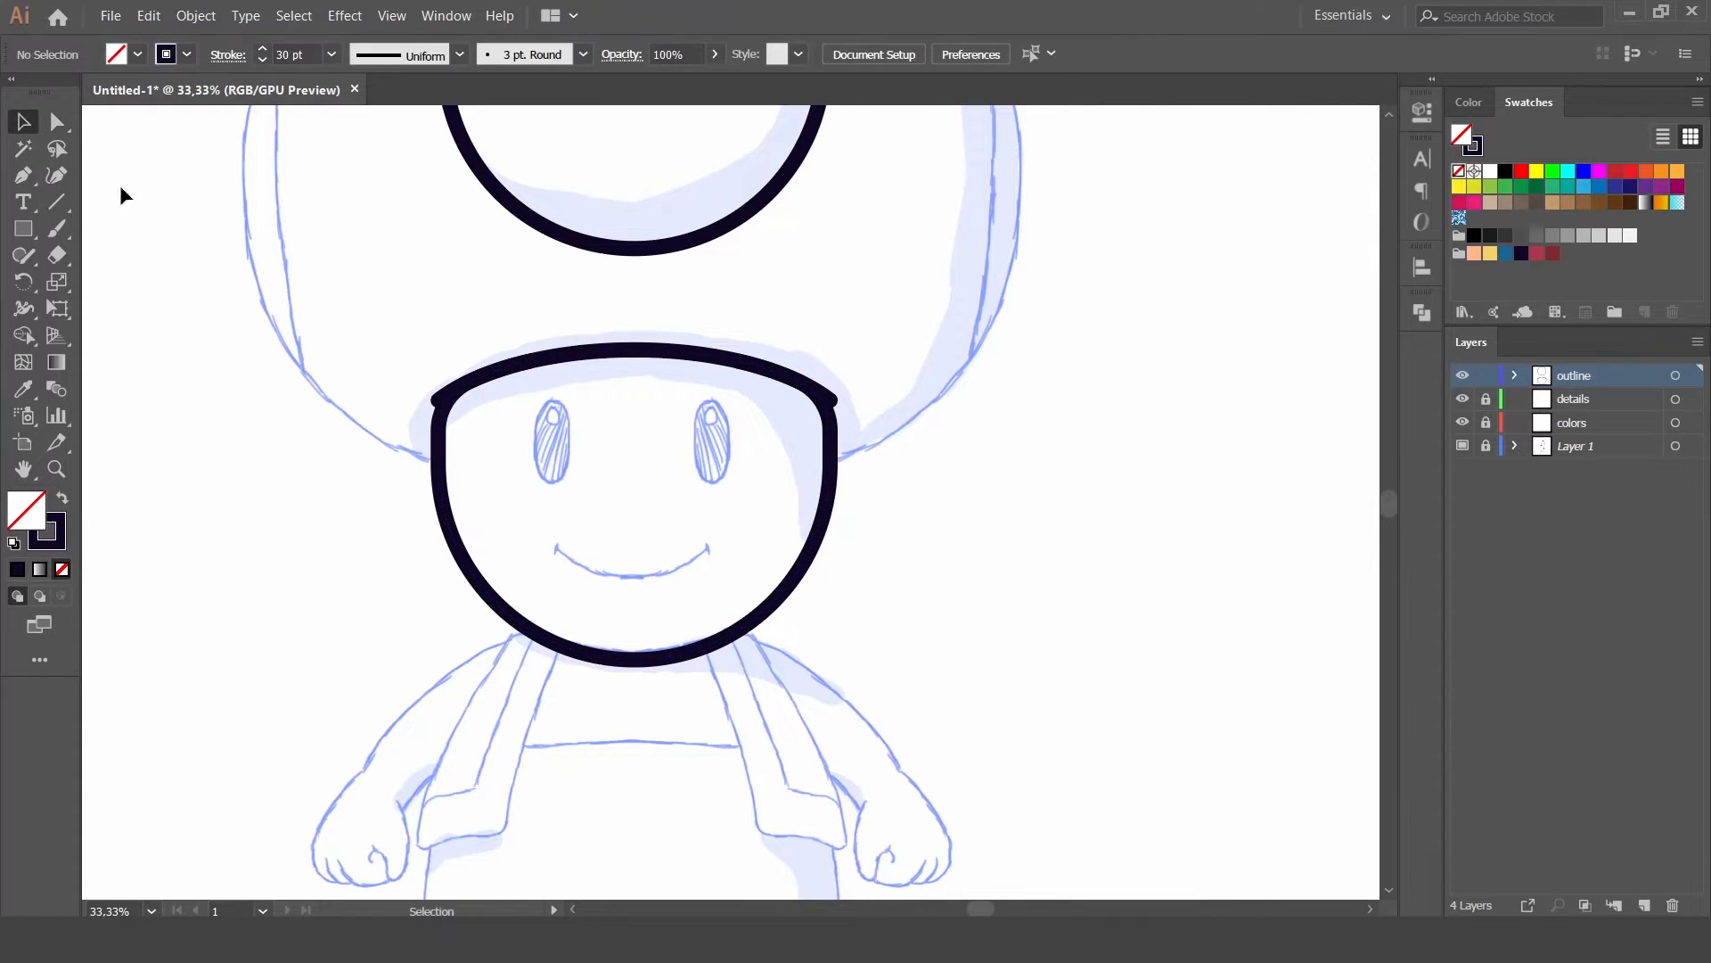
pyautogui.click(435, 399)
pyautogui.moveTo(437, 400); pyautogui.dragTo(418, 349)
pyautogui.hotkey('ctrl', 'z')
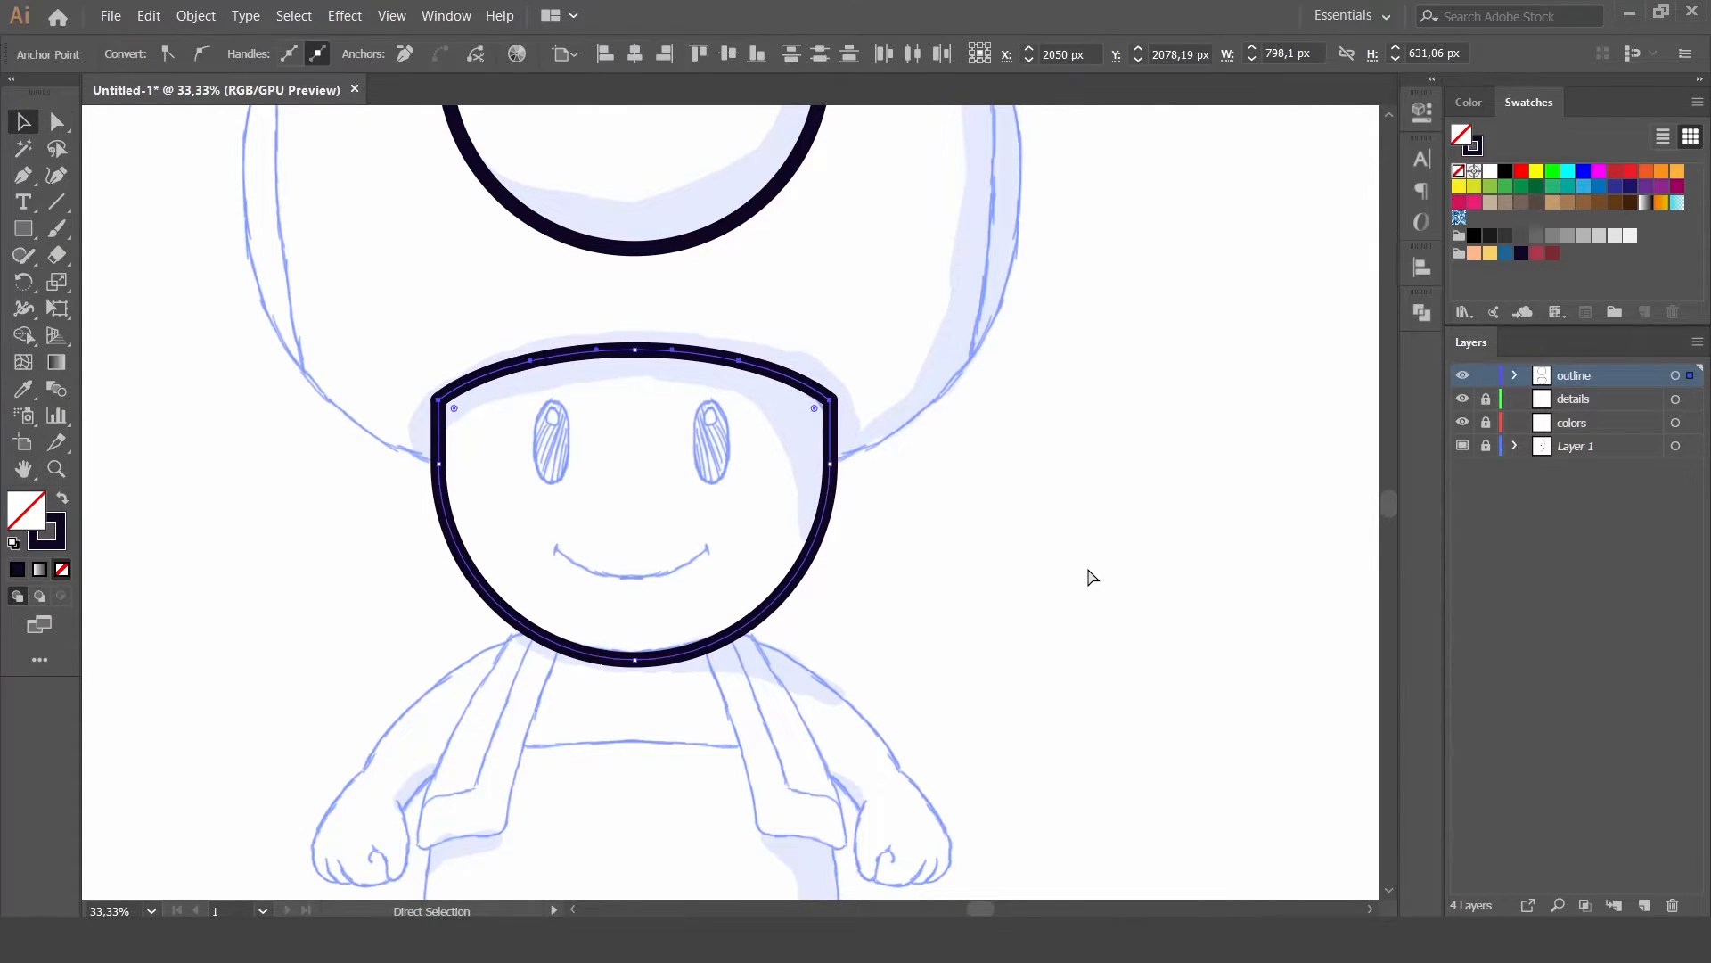
# Step: Unite the face outline's paths into one closed shape with Pathfinder
pyautogui.click(745, 390)
pyautogui.click(1422, 312)
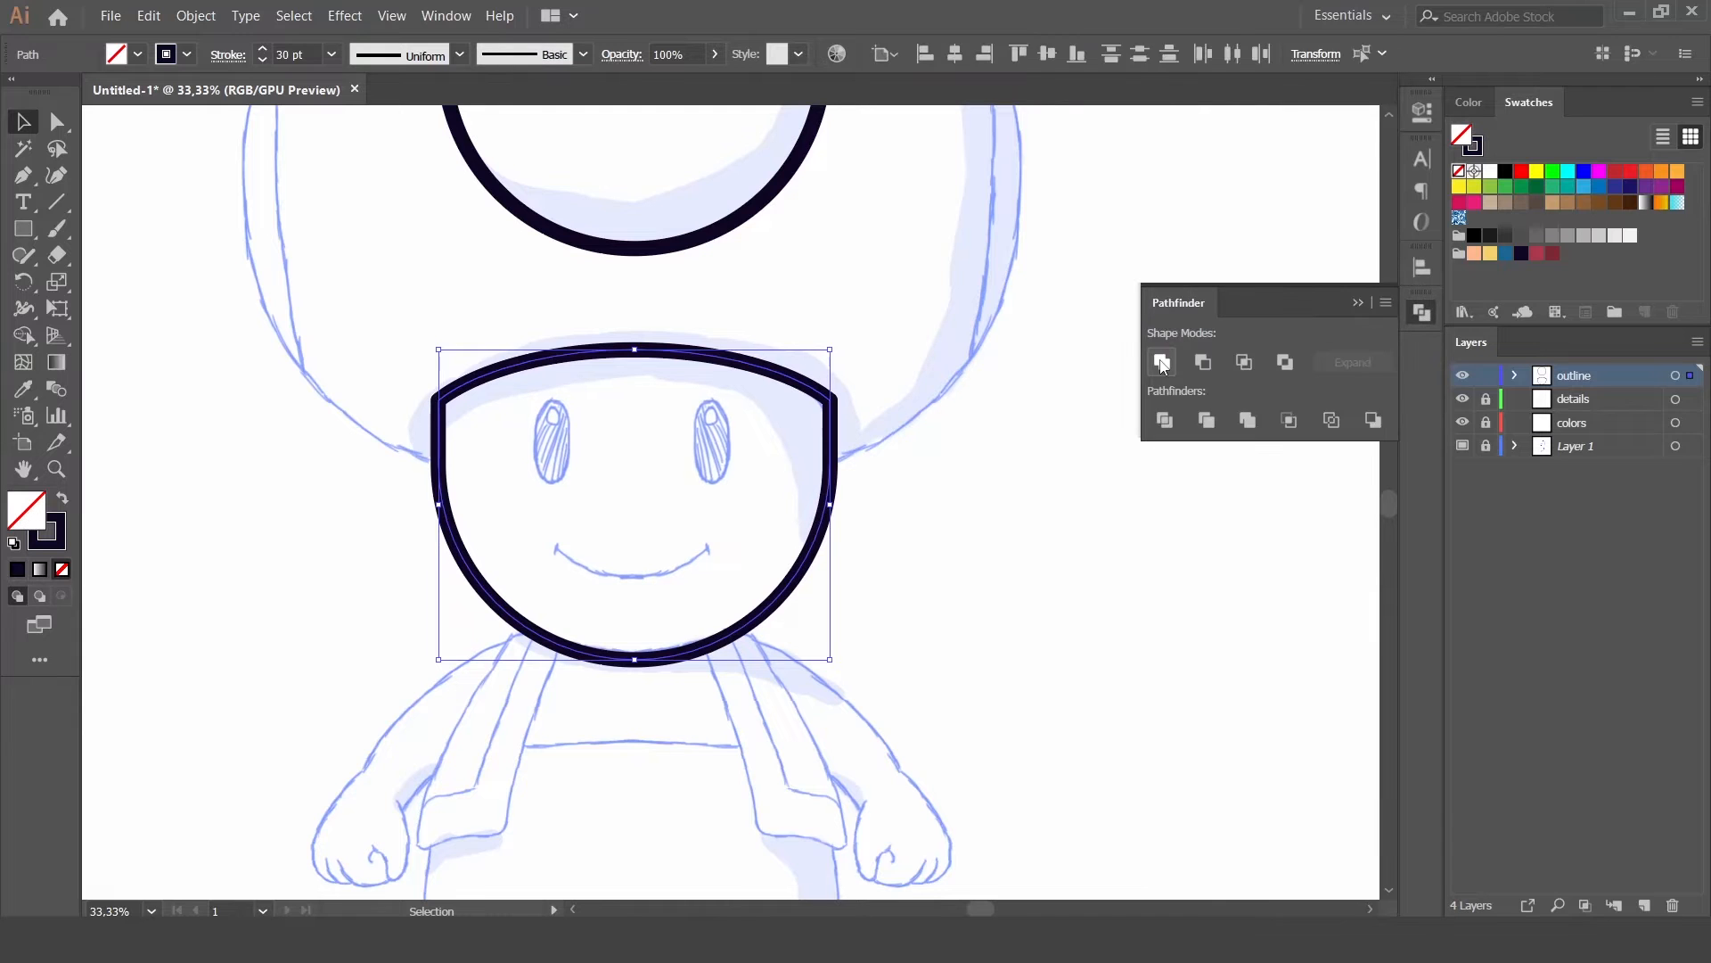
pyautogui.click(1162, 362)
pyautogui.click(1417, 312)
pyautogui.click(1003, 428)
pyautogui.moveTo(832, 450); pyautogui.dragTo(1022, 544)
pyautogui.hotkey('ctrl', 'z')
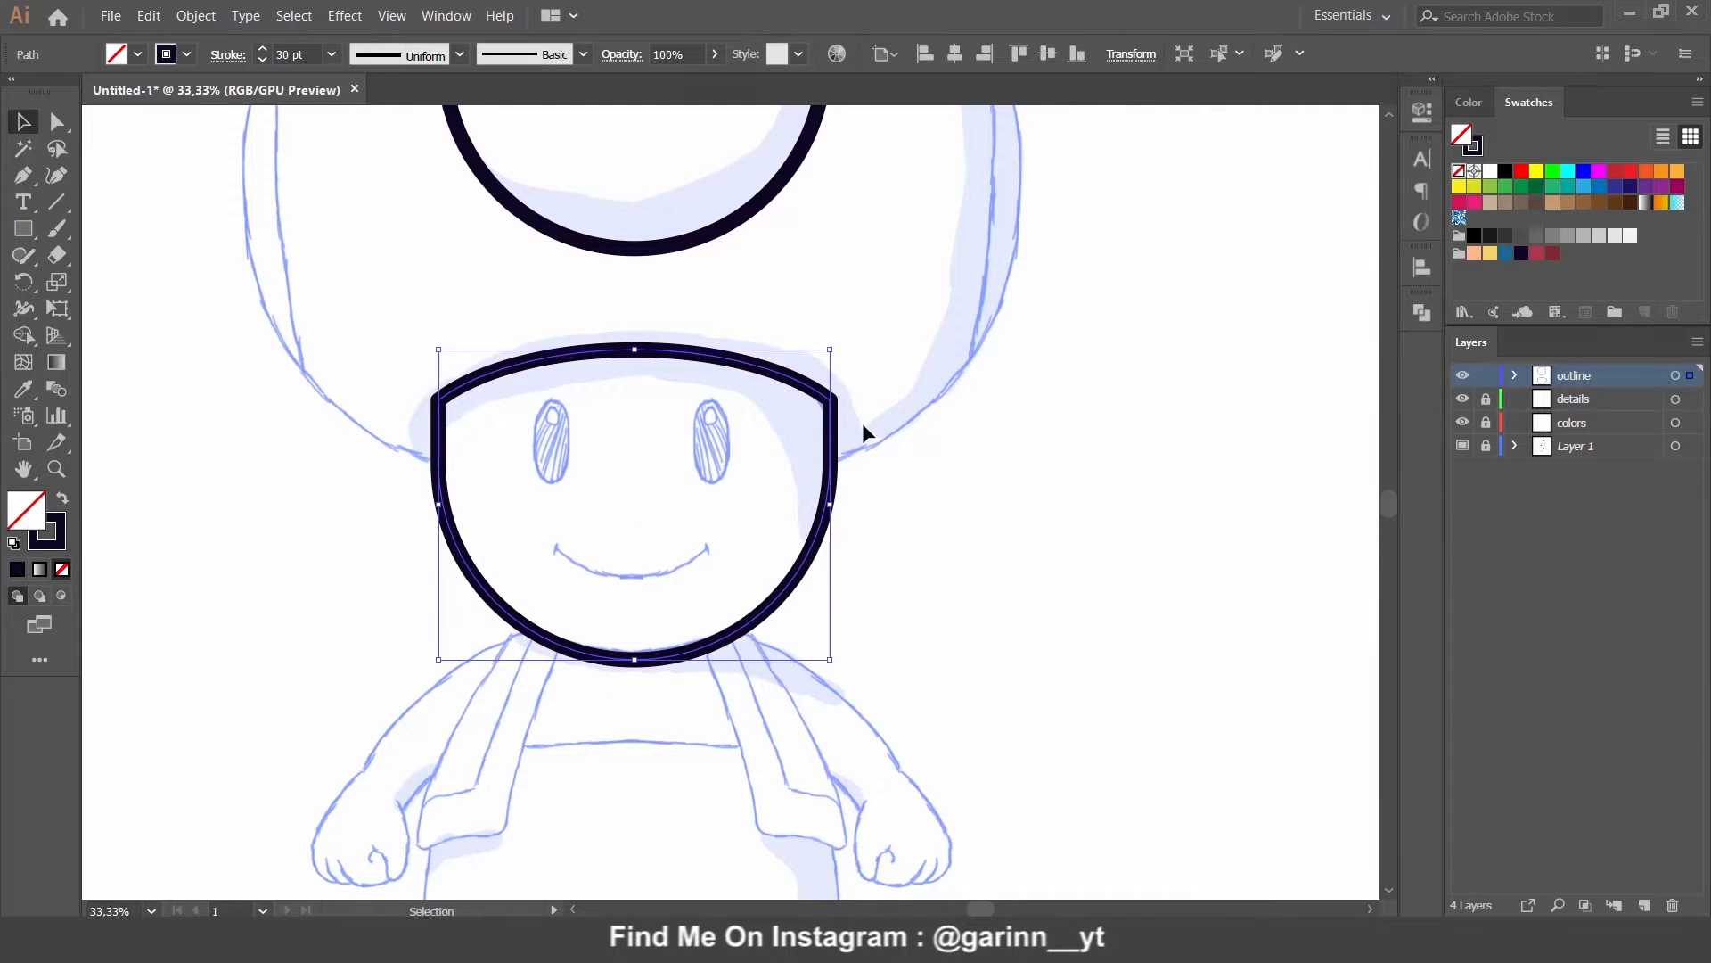
# Step: Round the two upper corners of the face outline
pyautogui.press('a')
pyautogui.moveTo(815, 411); pyautogui.dragTo(793, 453)
pyautogui.click(997, 490)
# Step: Draw a large circle over the mushroom cap sketch, spanning the cap's full width
pyautogui.scroll(-1, 1032, 489)
pyautogui.scroll(3, 1062, 351)
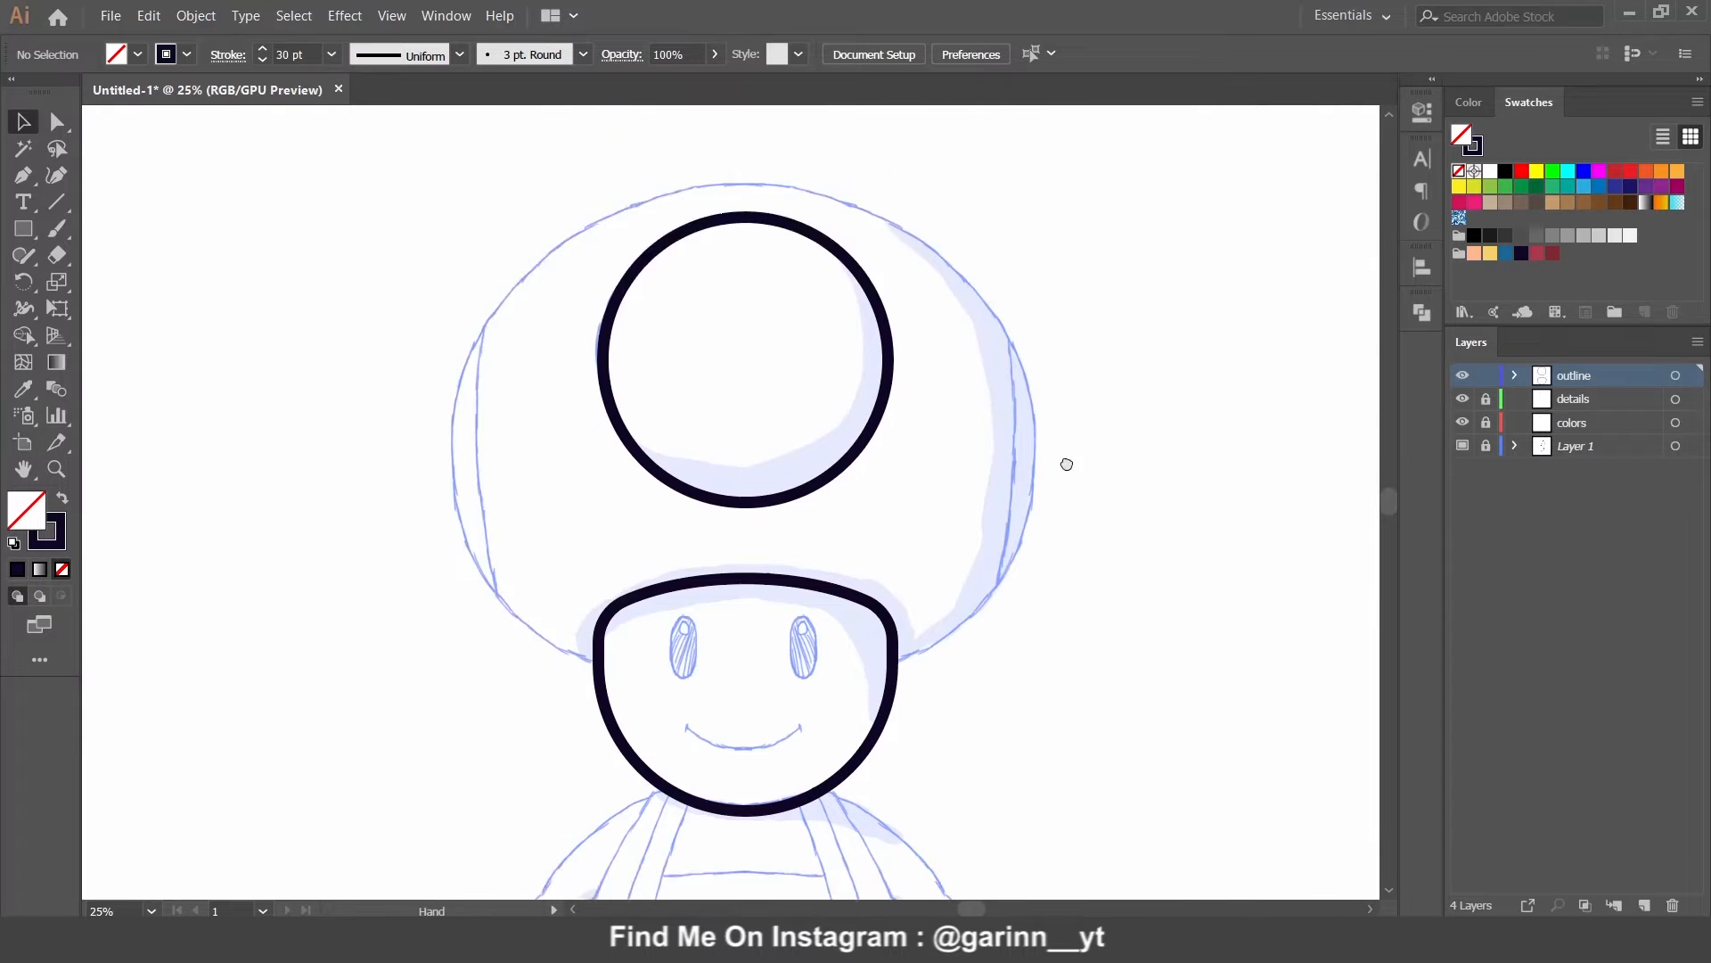
pyautogui.moveTo(23, 228)
pyautogui.mouseDown()
pyautogui.moveTo(82, 294)
pyautogui.moveTo(98, 281)
pyautogui.mouseUp()
pyautogui.moveTo(460, 249)
pyautogui.mouseDown()
pyautogui.moveTo(1031, 650)
pyautogui.moveTo(1035, 823)
pyautogui.mouseUp()
pyautogui.press('v')
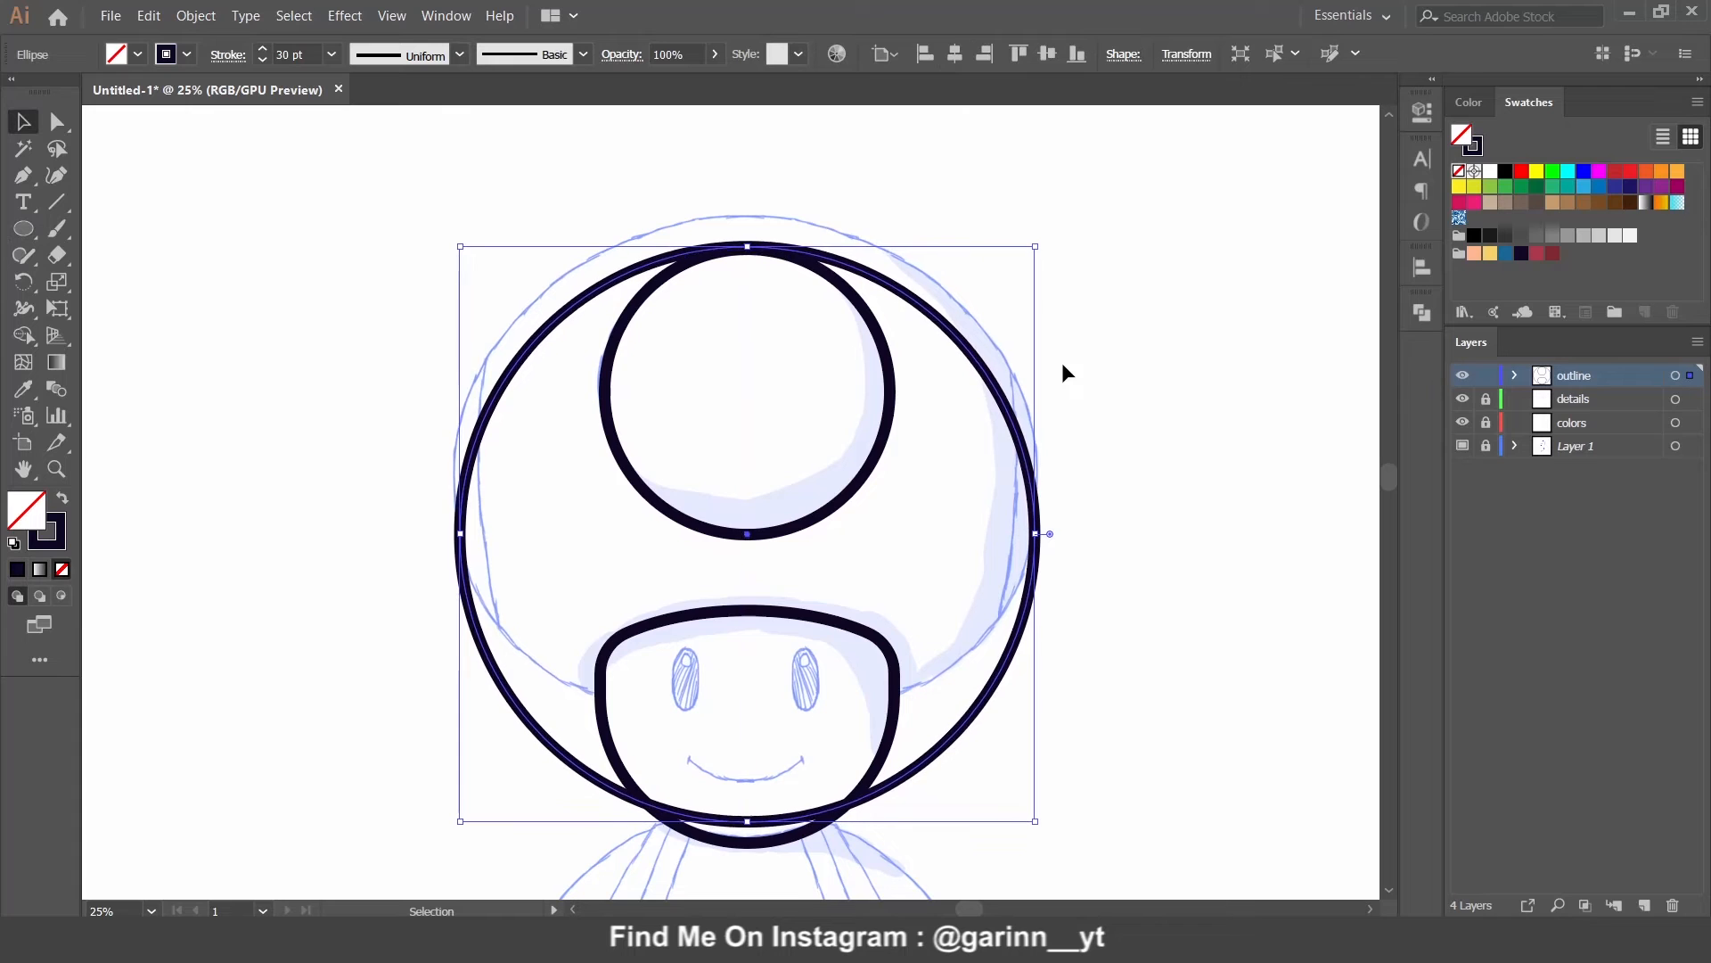
# Step: Reposition the cap circle and flatten it into an ellipse that follows the cap sketch
pyautogui.moveTo(927, 298); pyautogui.dragTo(900, 257)
pyautogui.moveTo(747, 787); pyautogui.dragTo(744, 727)
pyautogui.press('Down')
pyautogui.press('Down')
pyautogui.press('Down')
pyautogui.press('Down')
pyautogui.press('Down')
pyautogui.press('Down')
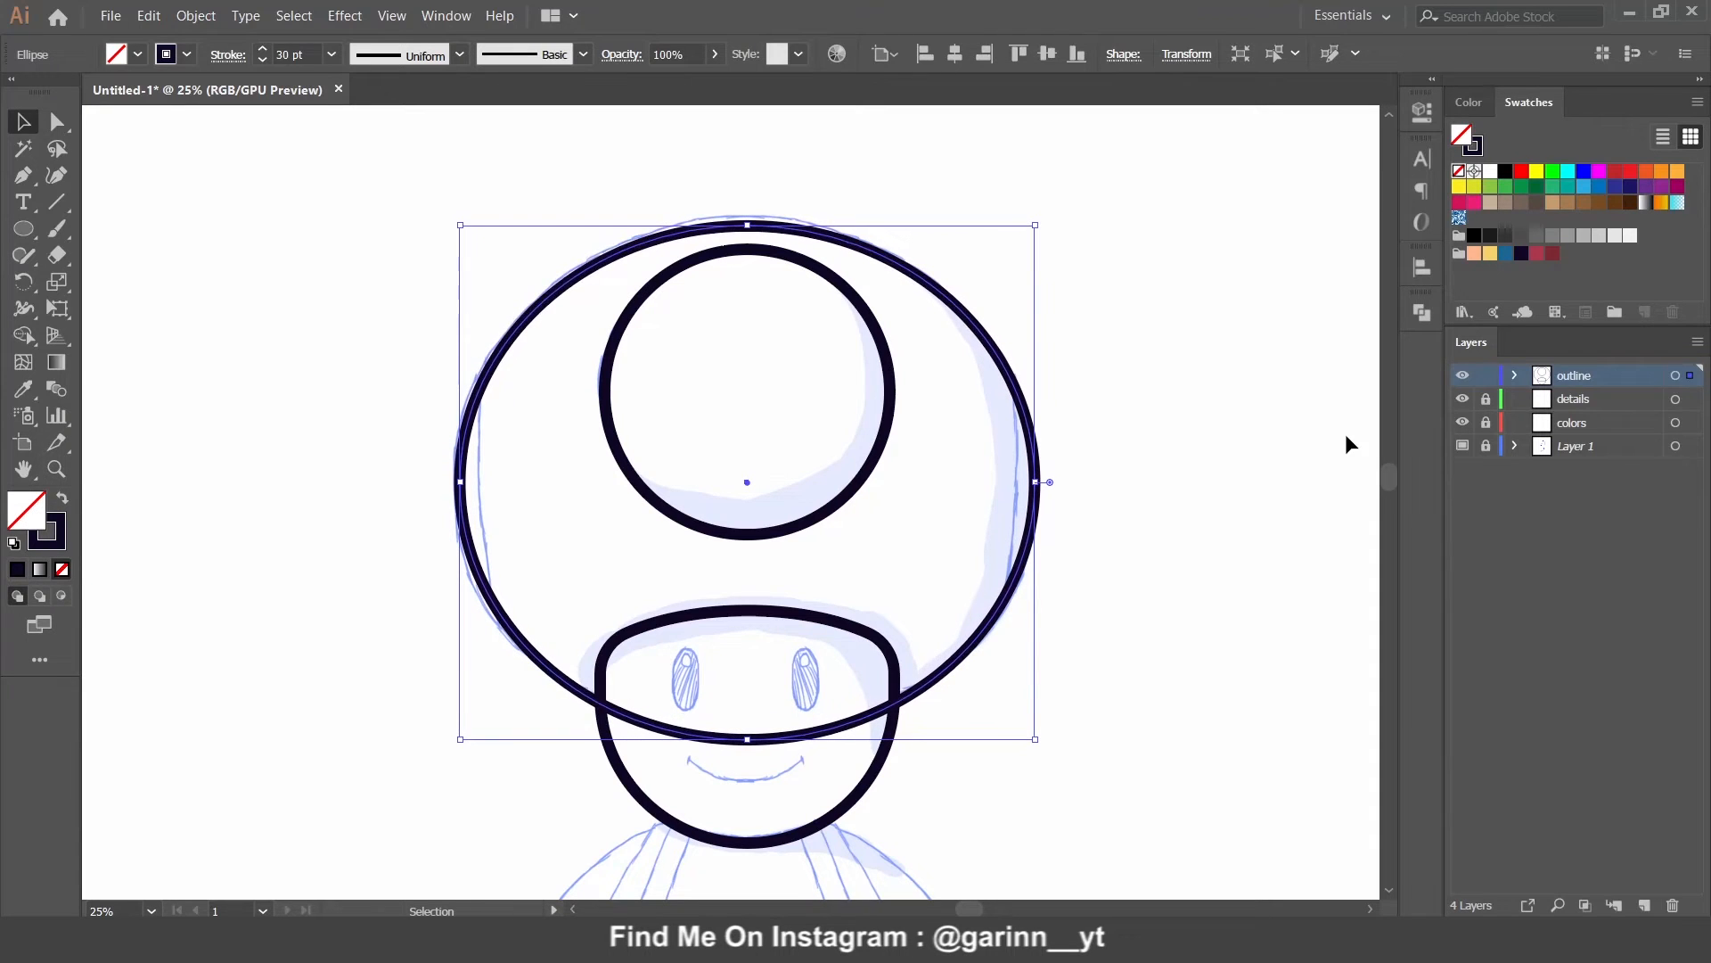
# Step: Remove the part of the cap ellipse that crosses the face with Shape Builder
pyautogui.keyDown('shift'); pyautogui.click(887, 747); pyautogui.keyUp('shift')
pyautogui.hotkey('shift', 'm')
pyautogui.moveTo(714, 772); pyautogui.dragTo(714, 688)
pyautogui.press('v')
pyautogui.click(120, 168)
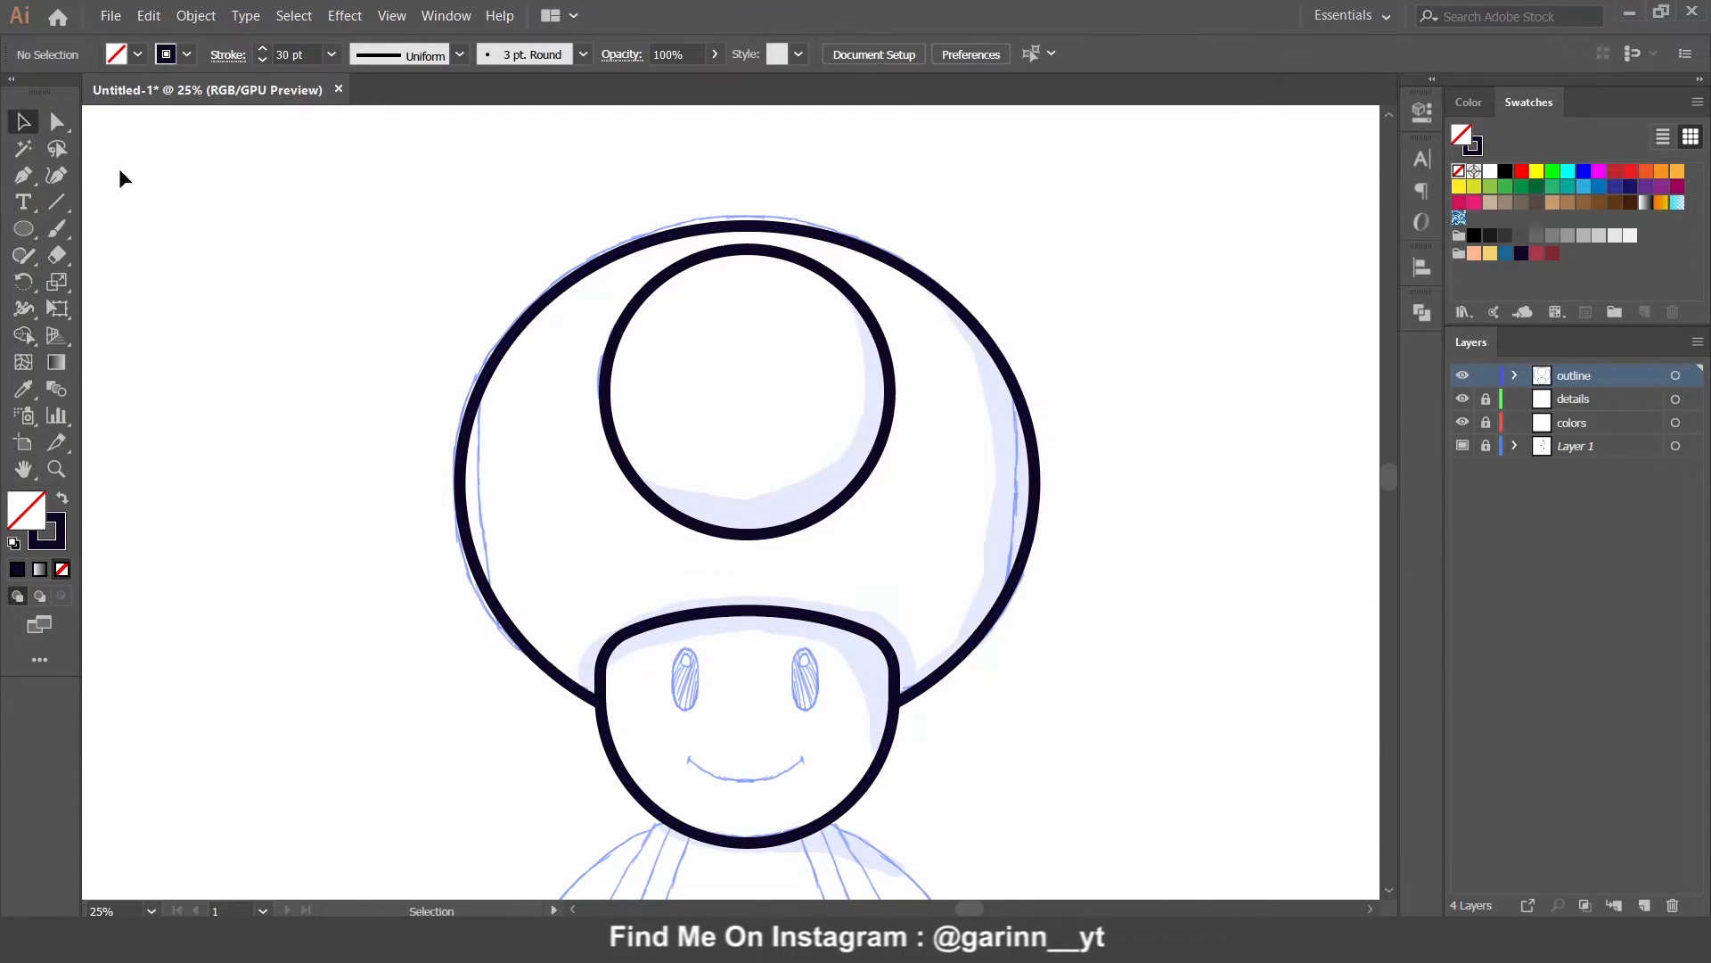
# Step: Draw the edge line of the cap's left spot and bend it to follow the sketch
pyautogui.click(23, 174)
pyautogui.click(482, 385)
pyautogui.click(508, 617)
pyautogui.press('Escape')
pyautogui.click(56, 178)
pyautogui.moveTo(499, 510); pyautogui.dragTo(480, 508)
pyautogui.keyDown('ctrl'); pyautogui.click(372, 574); pyautogui.keyUp('ctrl')
# Step: Reflect a copy of the left spot line across the head's vertical centre axis
pyautogui.moveTo(24, 281); pyautogui.dragTo(85, 310)
pyautogui.keyDown('ctrl'); pyautogui.click(482, 496); pyautogui.keyUp('ctrl')
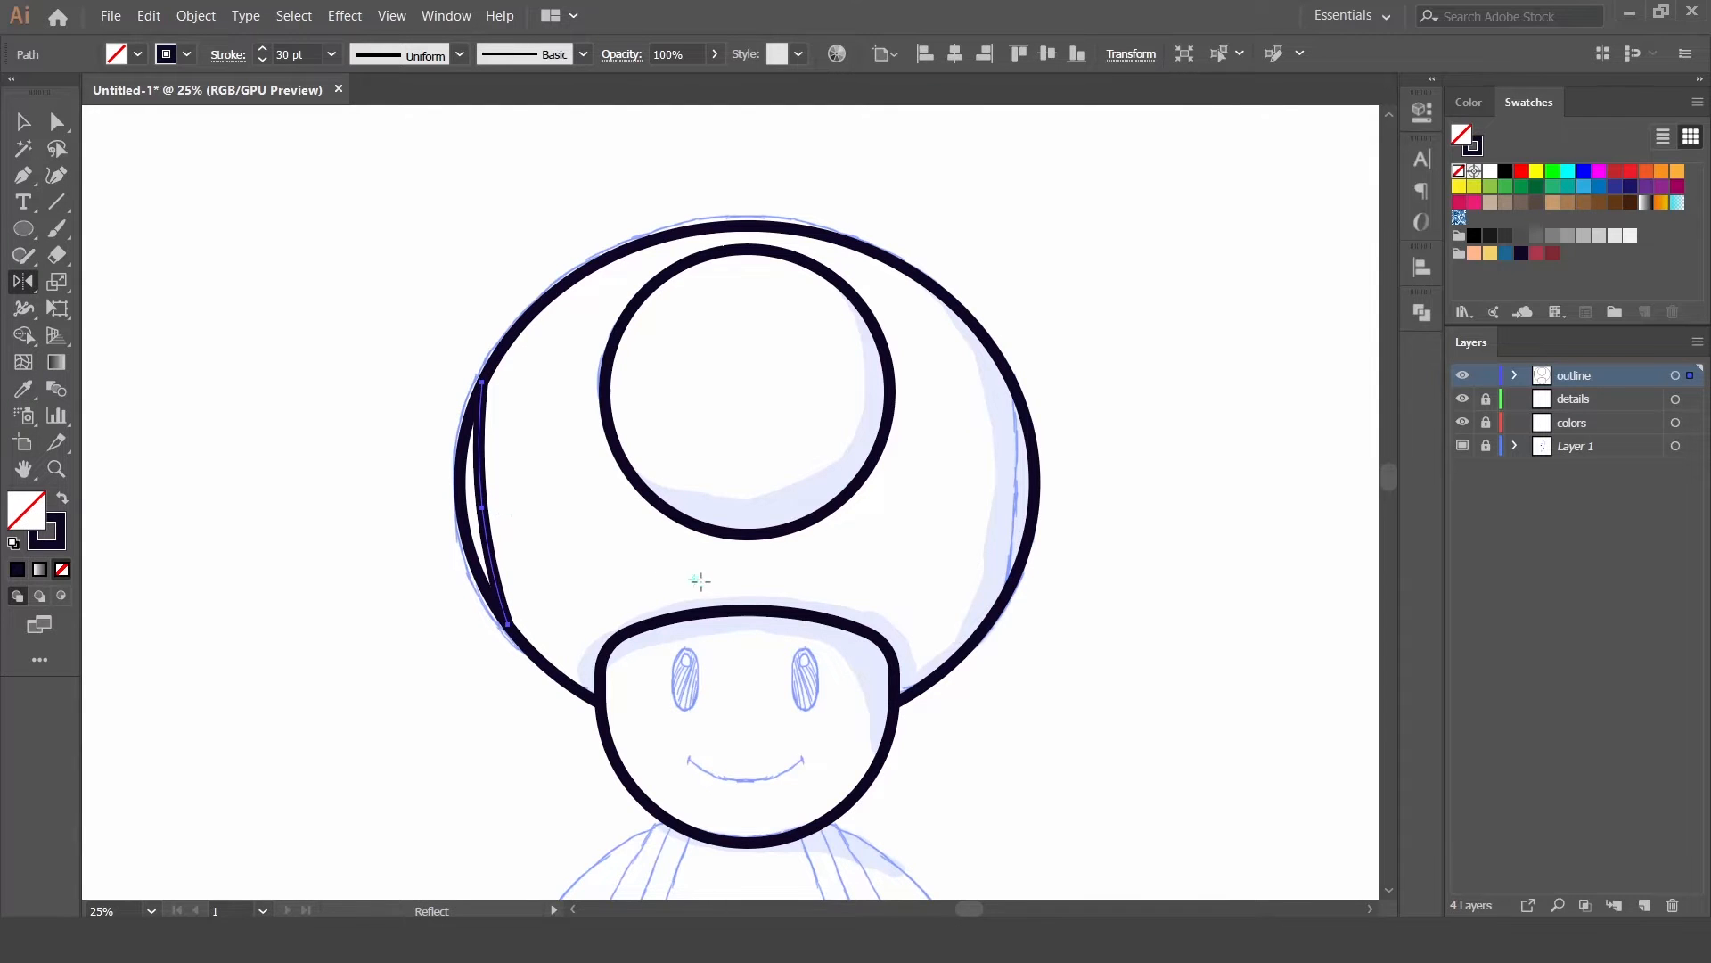
pyautogui.keyDown('alt'); pyautogui.click(749, 611); pyautogui.keyUp('alt')
pyautogui.click(1192, 536)
pyautogui.click(1164, 548)
# Step: Draw the smile as a line between the mouth's corners and curve it downward along the sketch
pyautogui.moveTo(1108, 720); pyautogui.dragTo(1103, 437)
pyautogui.hotkey('ctrl', '=')
pyautogui.moveTo(894, 360); pyautogui.dragTo(908, 544)
pyautogui.click(659, 602)
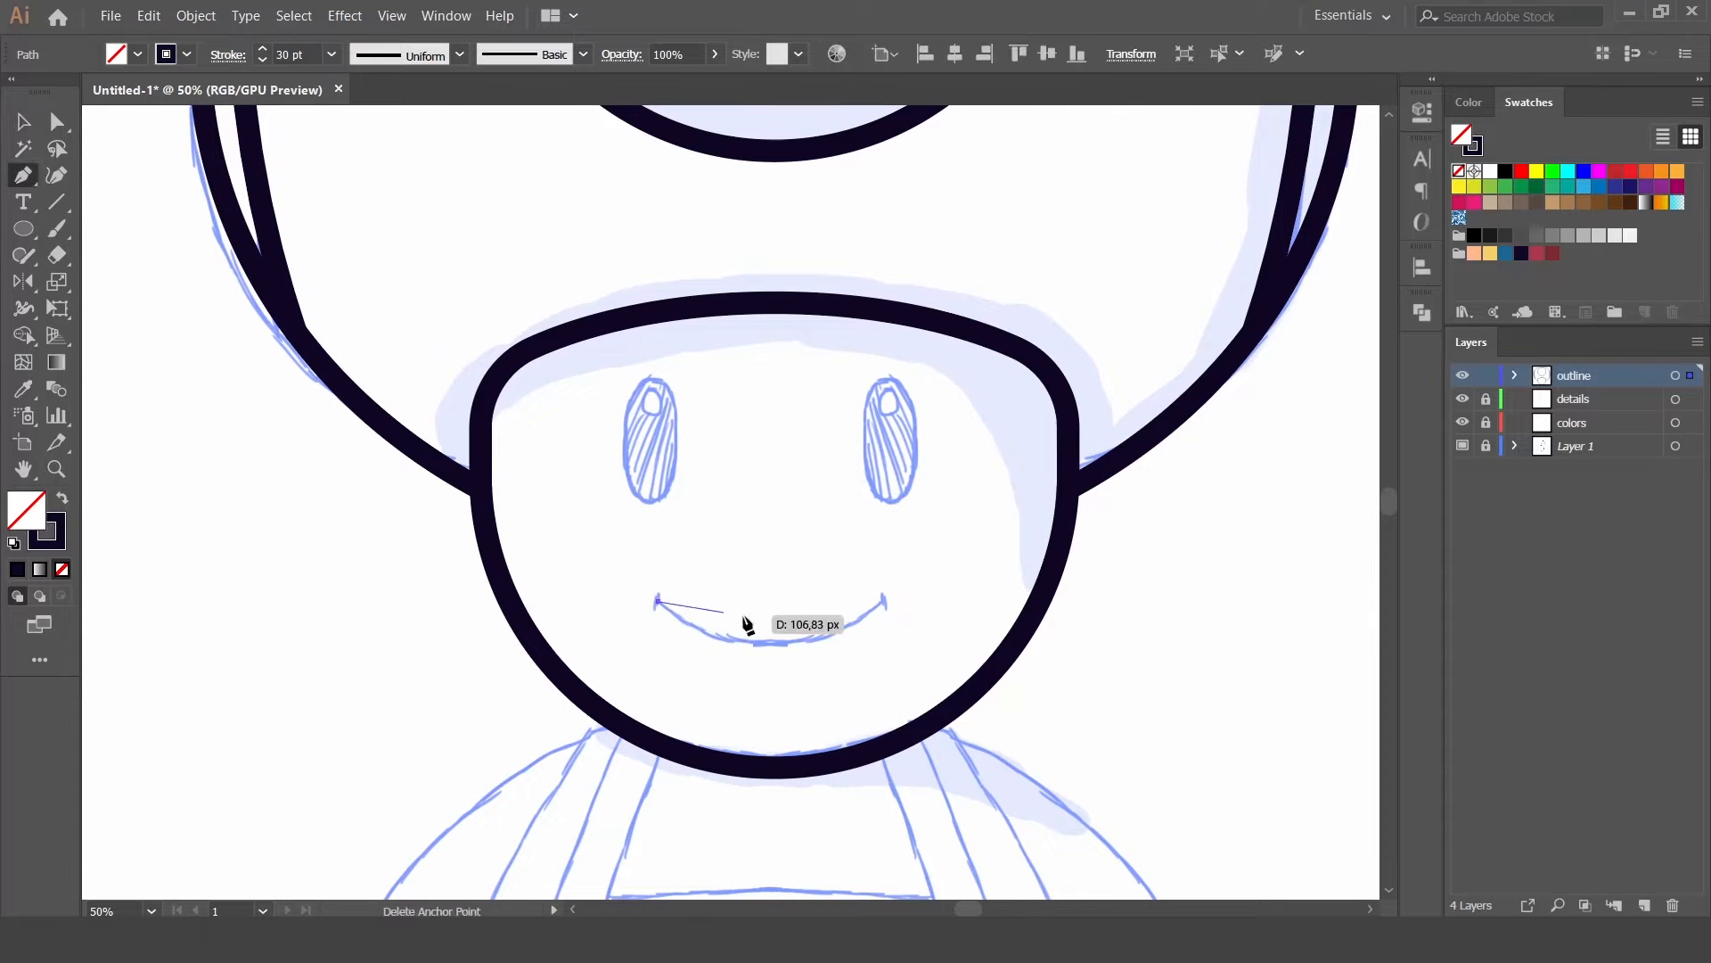
pyautogui.click(882, 602)
pyautogui.moveTo(26, 191); pyautogui.dragTo(141, 257)
pyautogui.moveTo(775, 628); pyautogui.dragTo(775, 650)
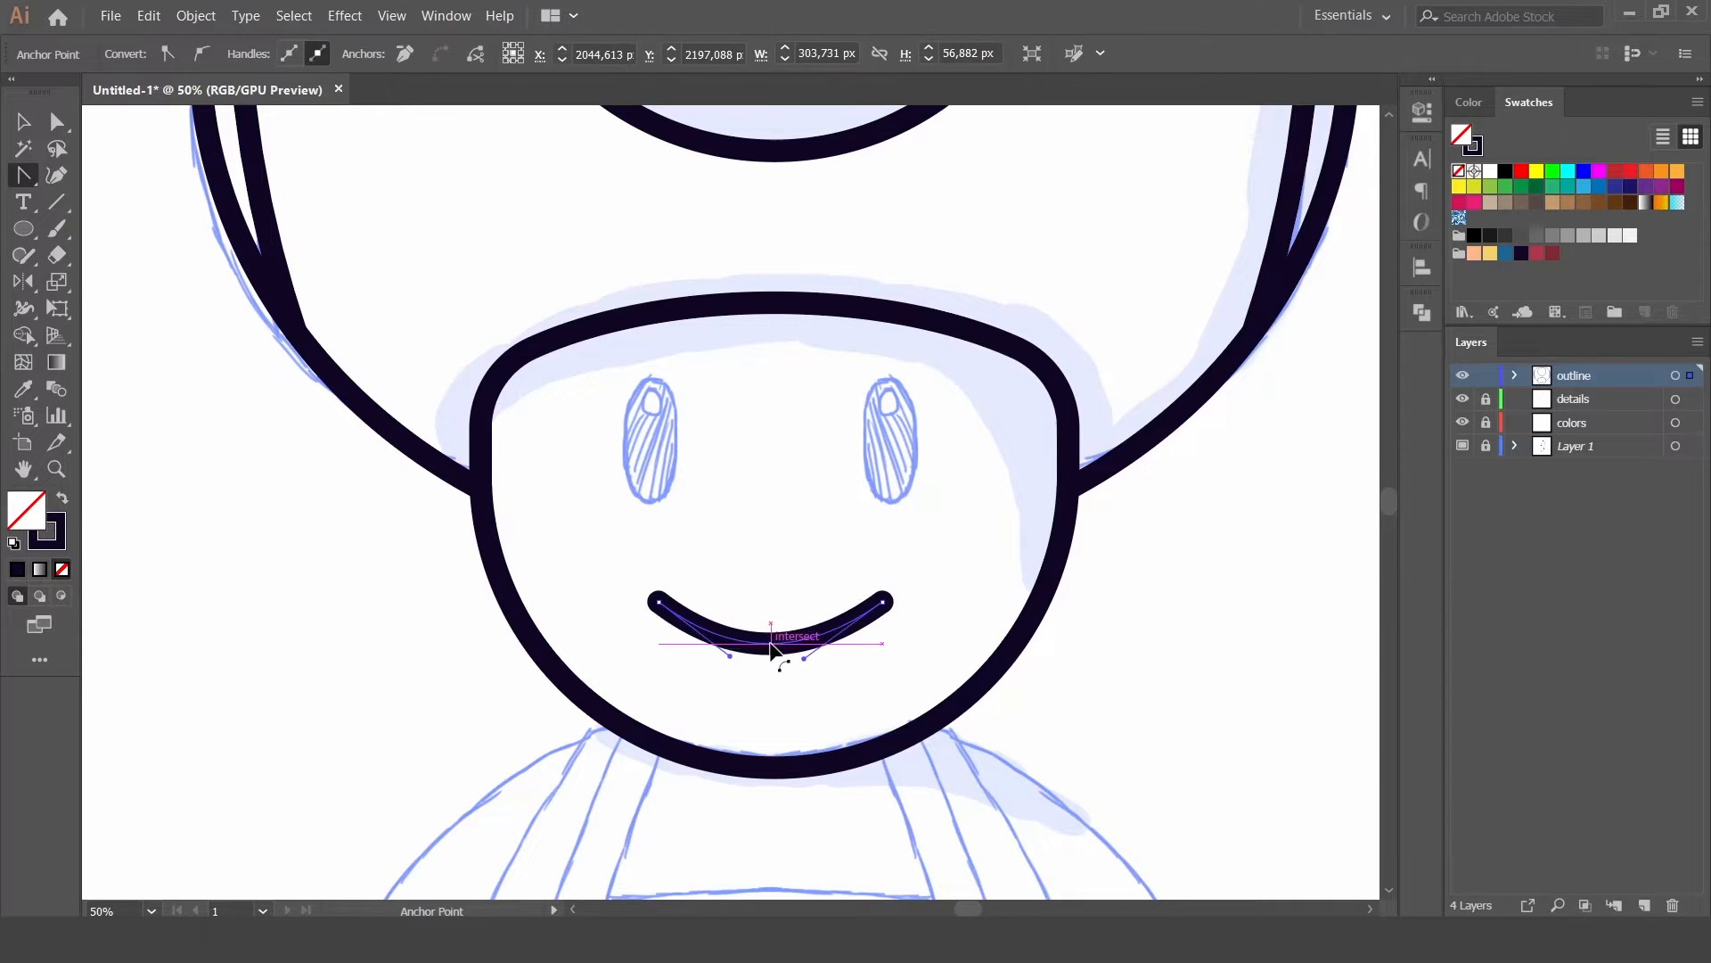
pyautogui.keyDown('ctrl'); pyautogui.click(911, 682); pyautogui.keyUp('ctrl')
# Step: Try to adjust the curve at the middle of the smile, and undo the change
pyautogui.hotkey('ctrl', '+')
pyautogui.hotkey('ctrl', '+')
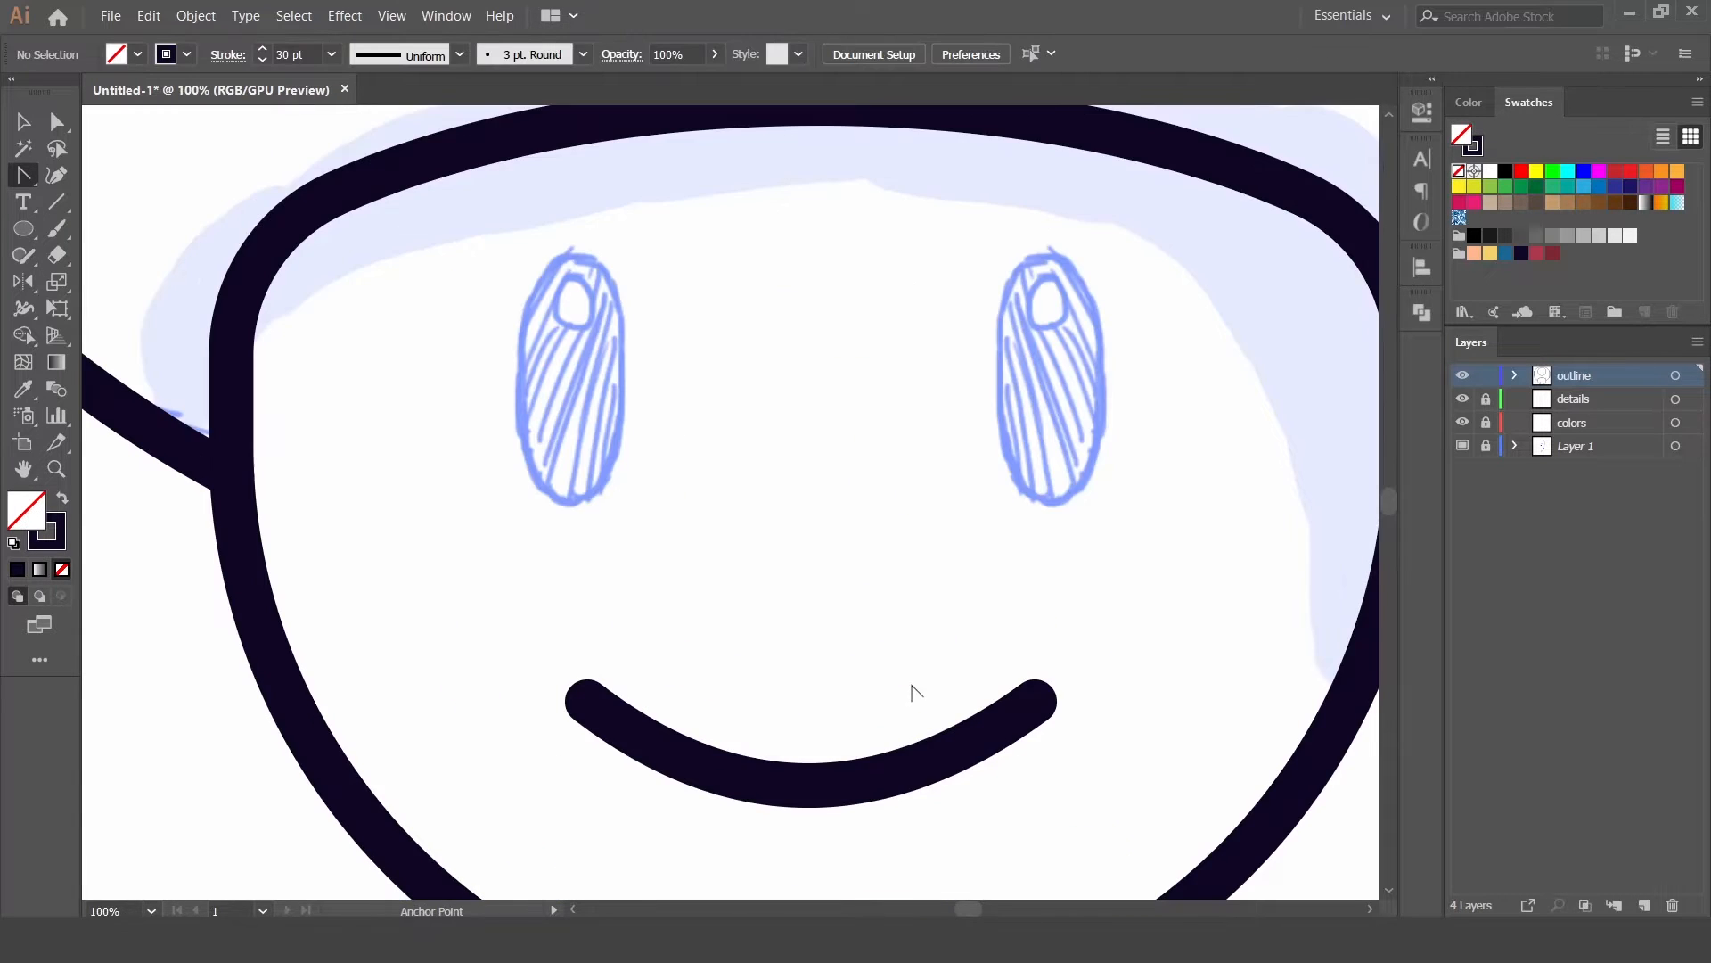
pyautogui.scroll(-1, 909, 686)
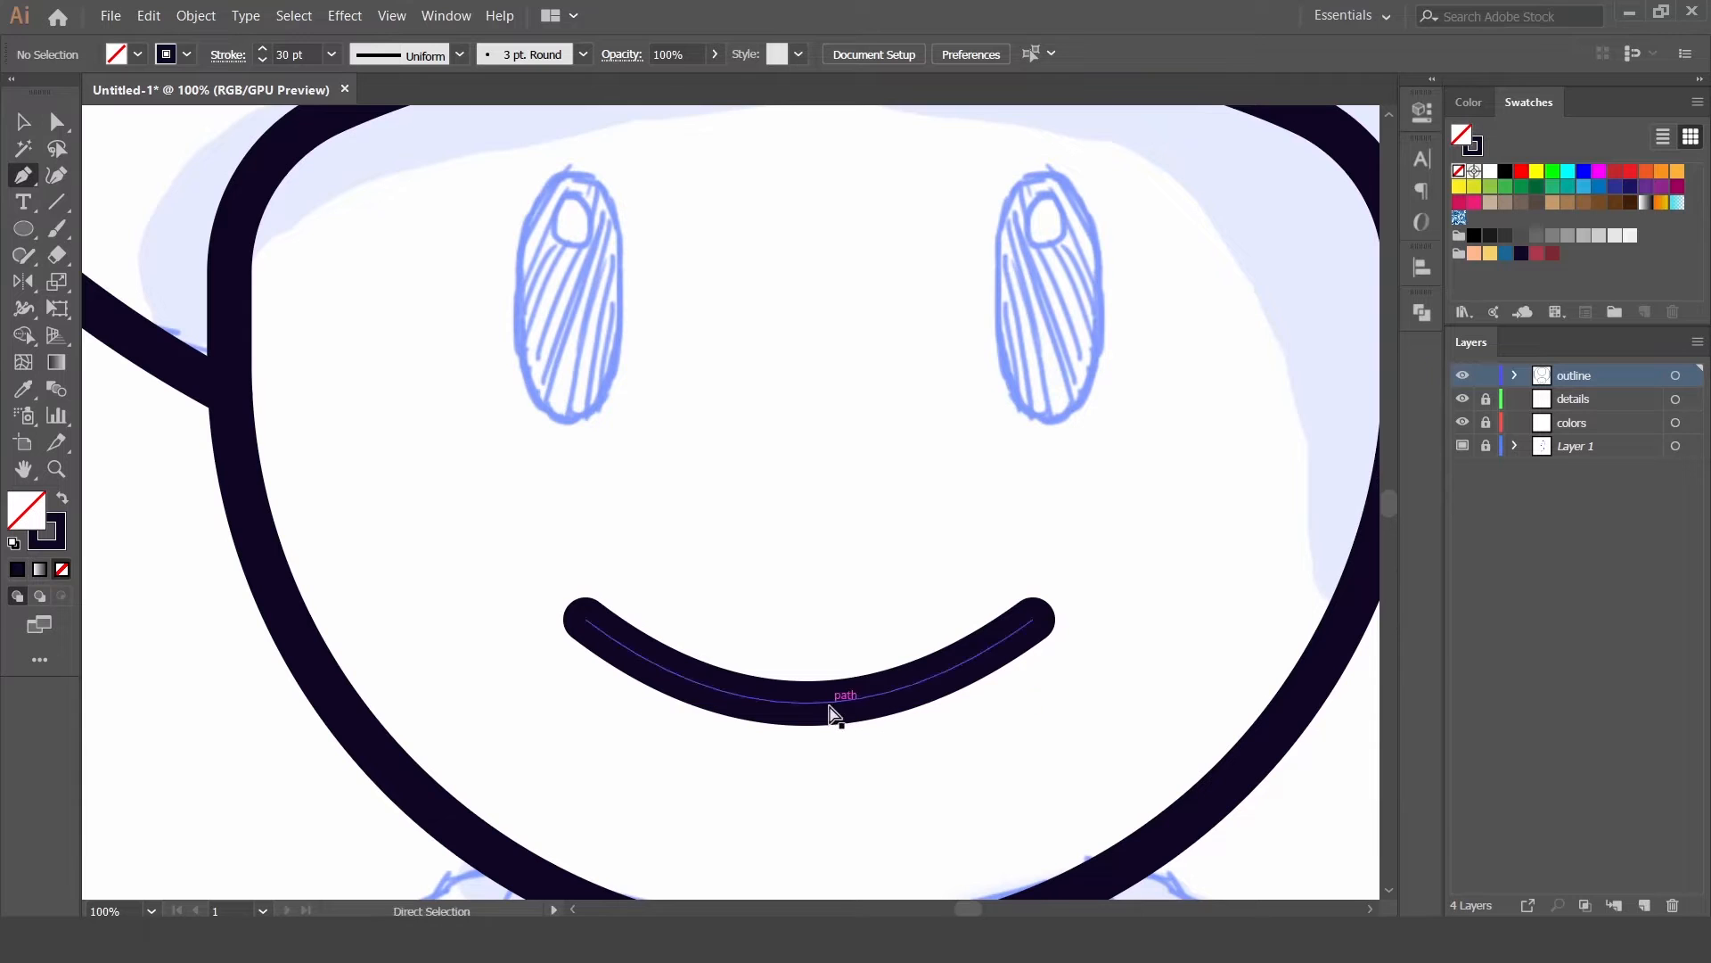
pyautogui.moveTo(822, 707)
pyautogui.mouseDown()
pyautogui.moveTo(827, 649)
pyautogui.moveTo(831, 716)
pyautogui.mouseUp()
pyautogui.hotkey('ctrl', 'z')
pyautogui.hotkey('ctrl', 'z')
pyautogui.keyDown('ctrl'); pyautogui.click(1072, 707); pyautogui.keyUp('ctrl')
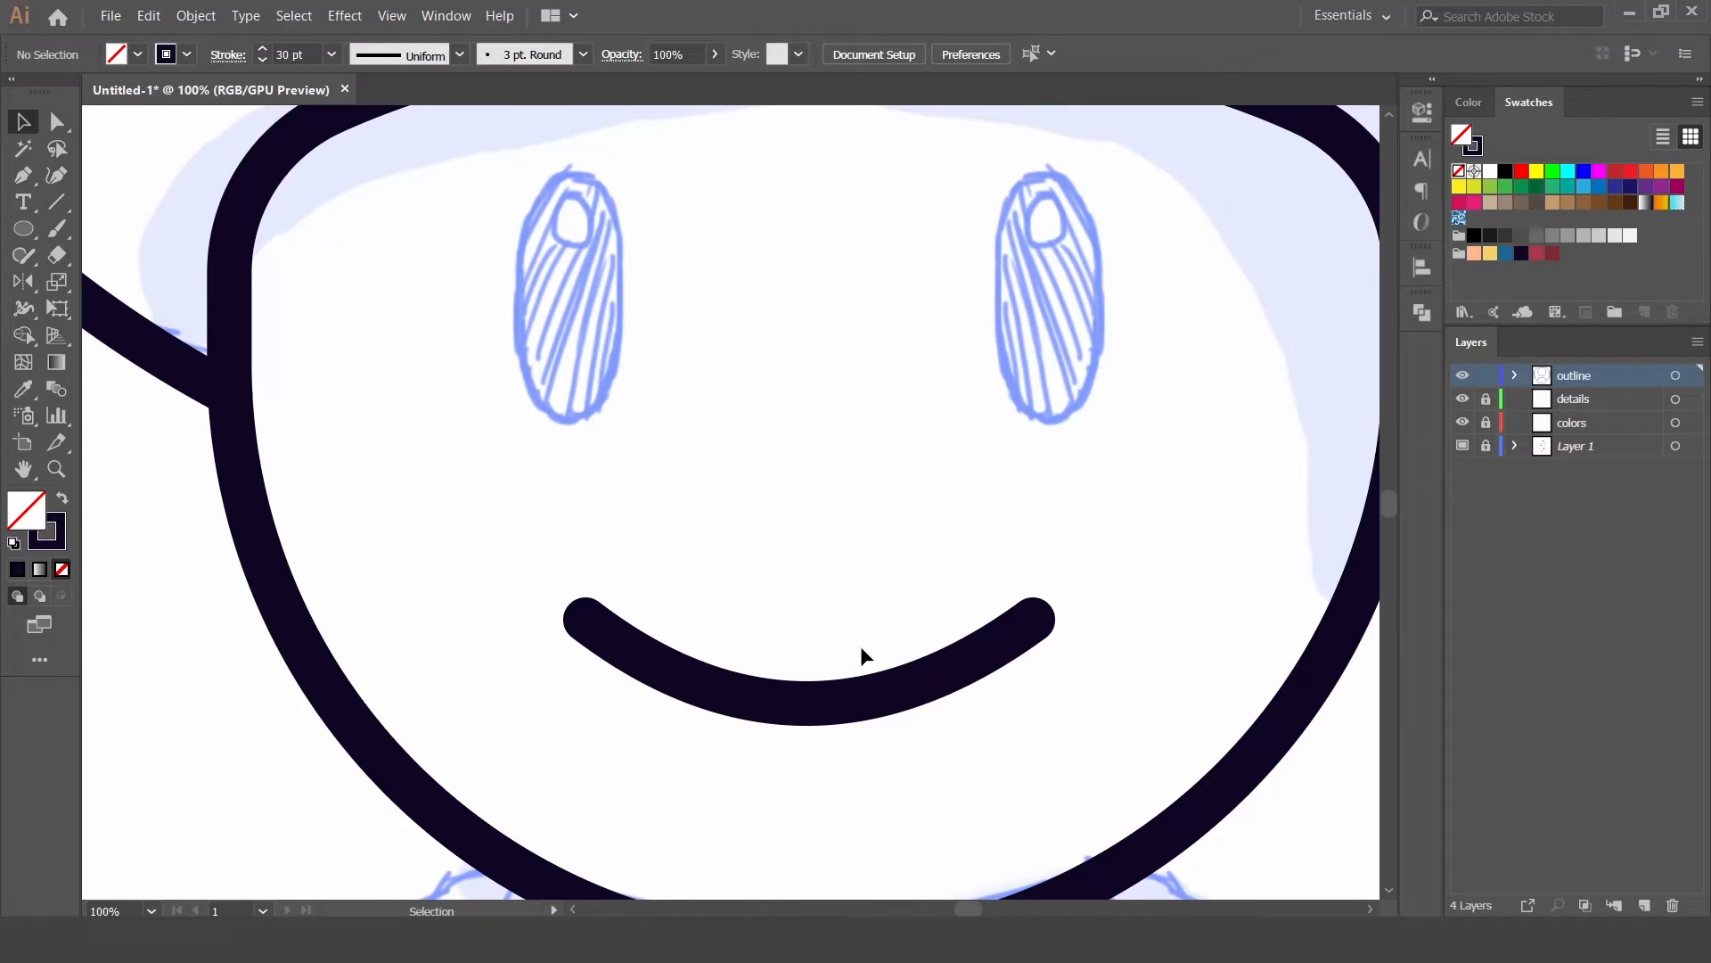
# Step: Taper both ends of the smile to thin points and adjust its middle thickness with the Width tool
pyautogui.click(23, 309)
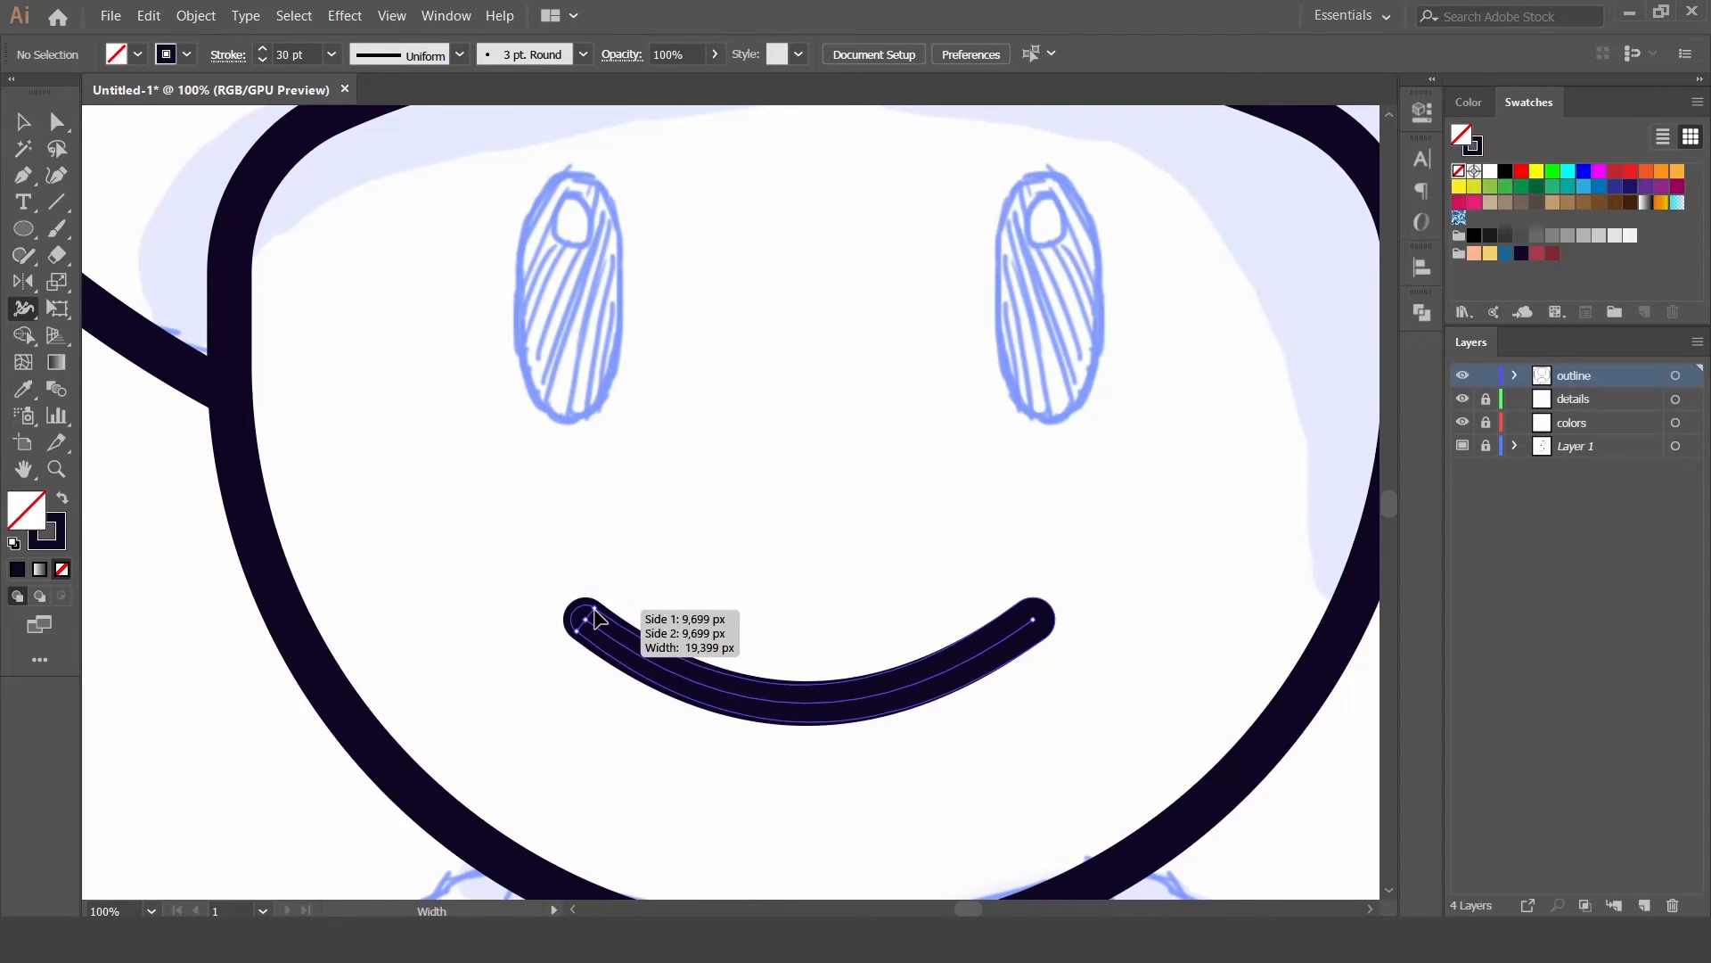
pyautogui.moveTo(591, 622); pyautogui.dragTo(587, 618)
pyautogui.moveTo(1047, 638); pyautogui.dragTo(1035, 622)
pyautogui.moveTo(806, 704)
pyautogui.mouseDown()
pyautogui.moveTo(808, 730)
pyautogui.moveTo(805, 713)
pyautogui.mouseUp()
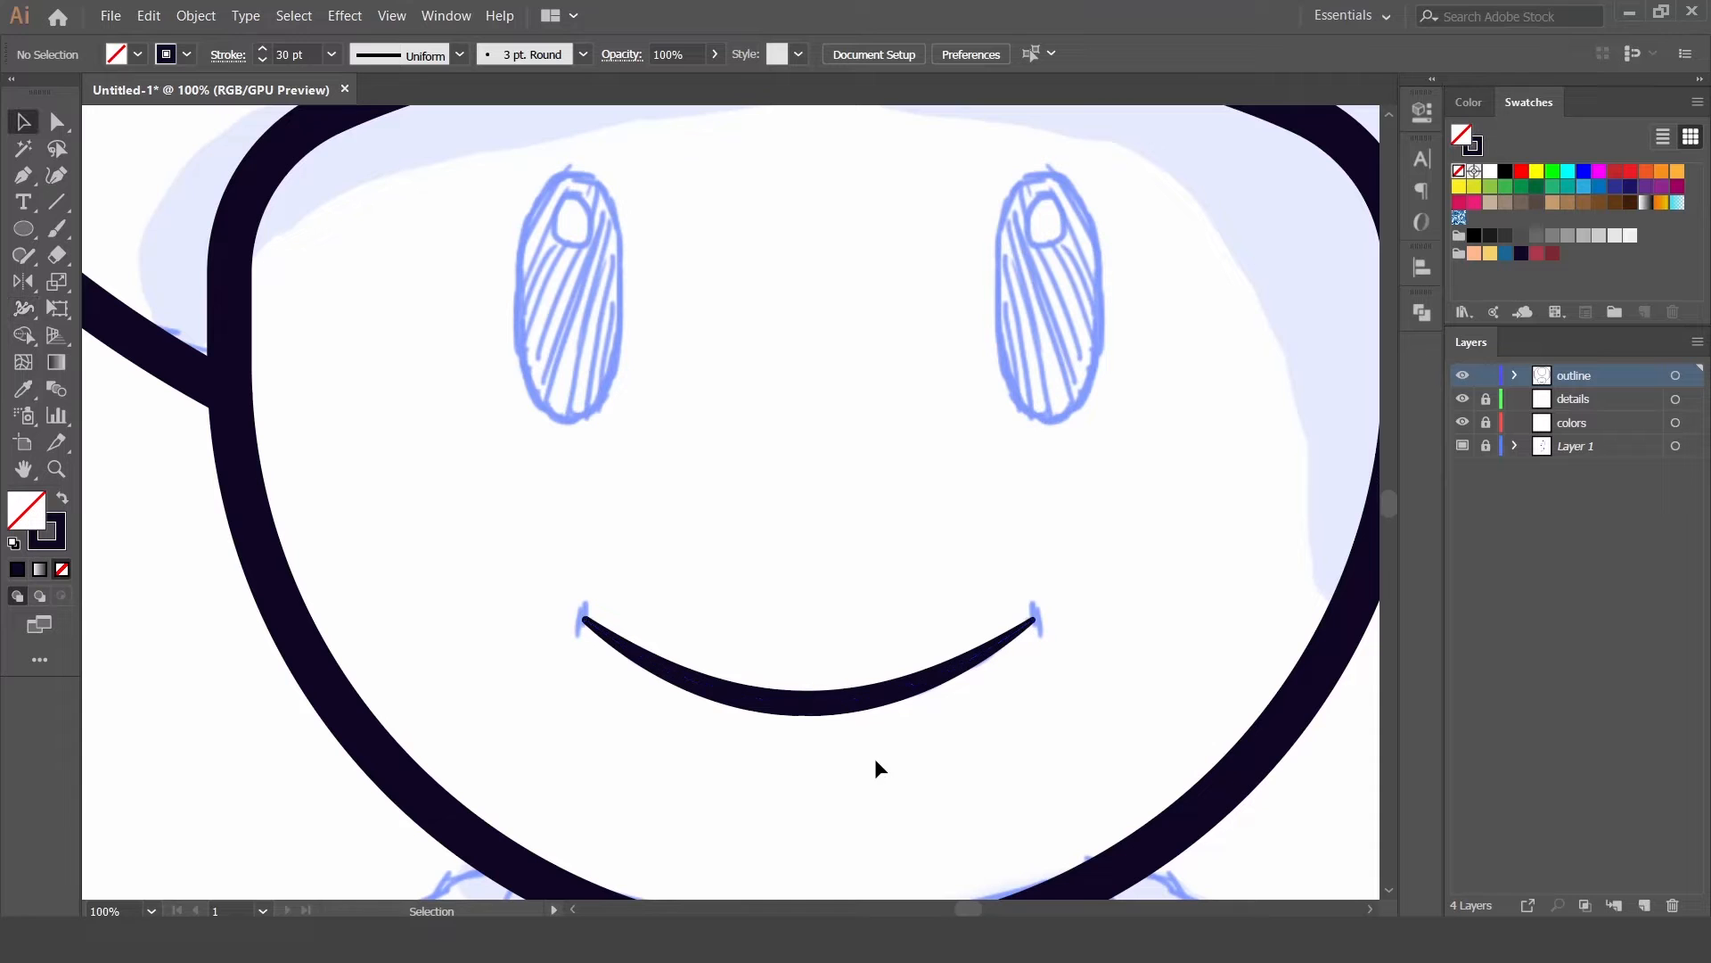
# Step: Place a small tapered mark at each end of the smile, reflecting the first mark for the opposite corner
pyautogui.hotkey('ctrl', '+')
pyautogui.scroll(-1, 624, 535)
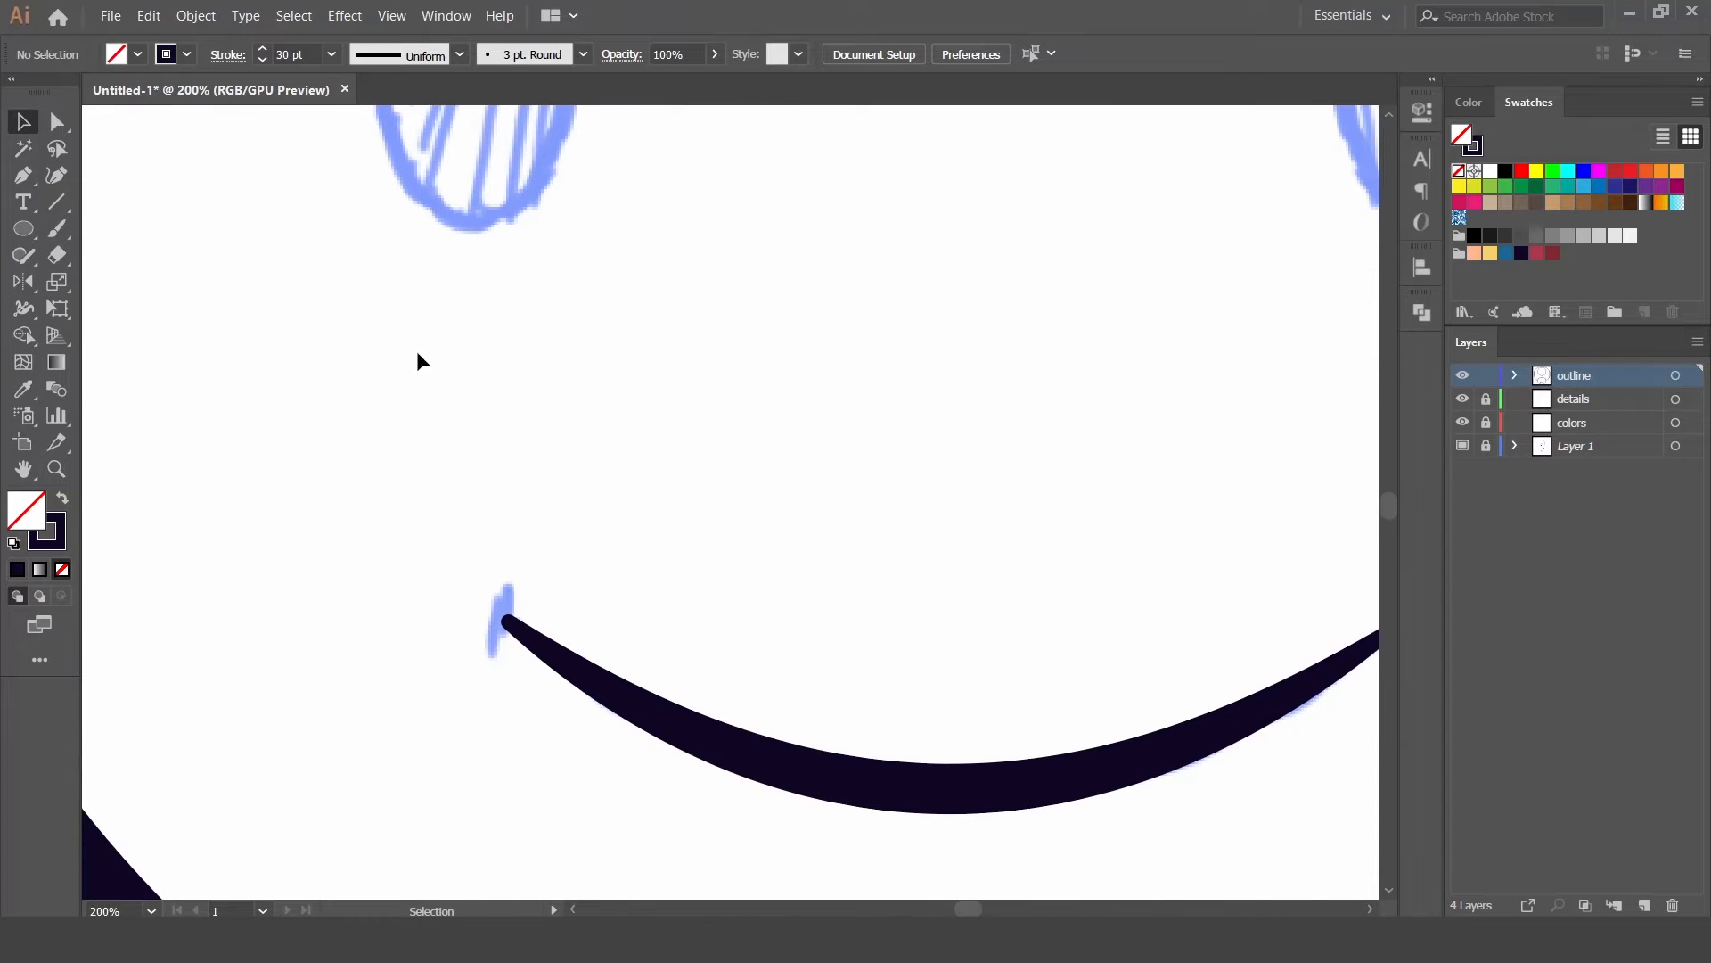
pyautogui.hotkey('ctrl', '-')
pyautogui.press('v')
pyautogui.rightClick(464, 505)
pyautogui.moveTo(573, 791)
pyautogui.click(747, 693)
pyautogui.click(1270, 535)
pyautogui.hotkey('ctrl', 'shift', 'a')
pyautogui.moveTo(527, 519); pyautogui.dragTo(1155, 554)
pyautogui.click(1211, 664)
# Step: Draw an ellipse over the left eye sketch, fill it with the outline's dark colour without stroke, and fit its size
pyautogui.hotkey('ctrl', '0')
pyautogui.hotkey('ctrl', '+')
pyautogui.hotkey('ctrl', '+')
pyautogui.hotkey('ctrl', '+')
pyautogui.hotkey('ctrl', '+')
pyautogui.hotkey('ctrl', '+')
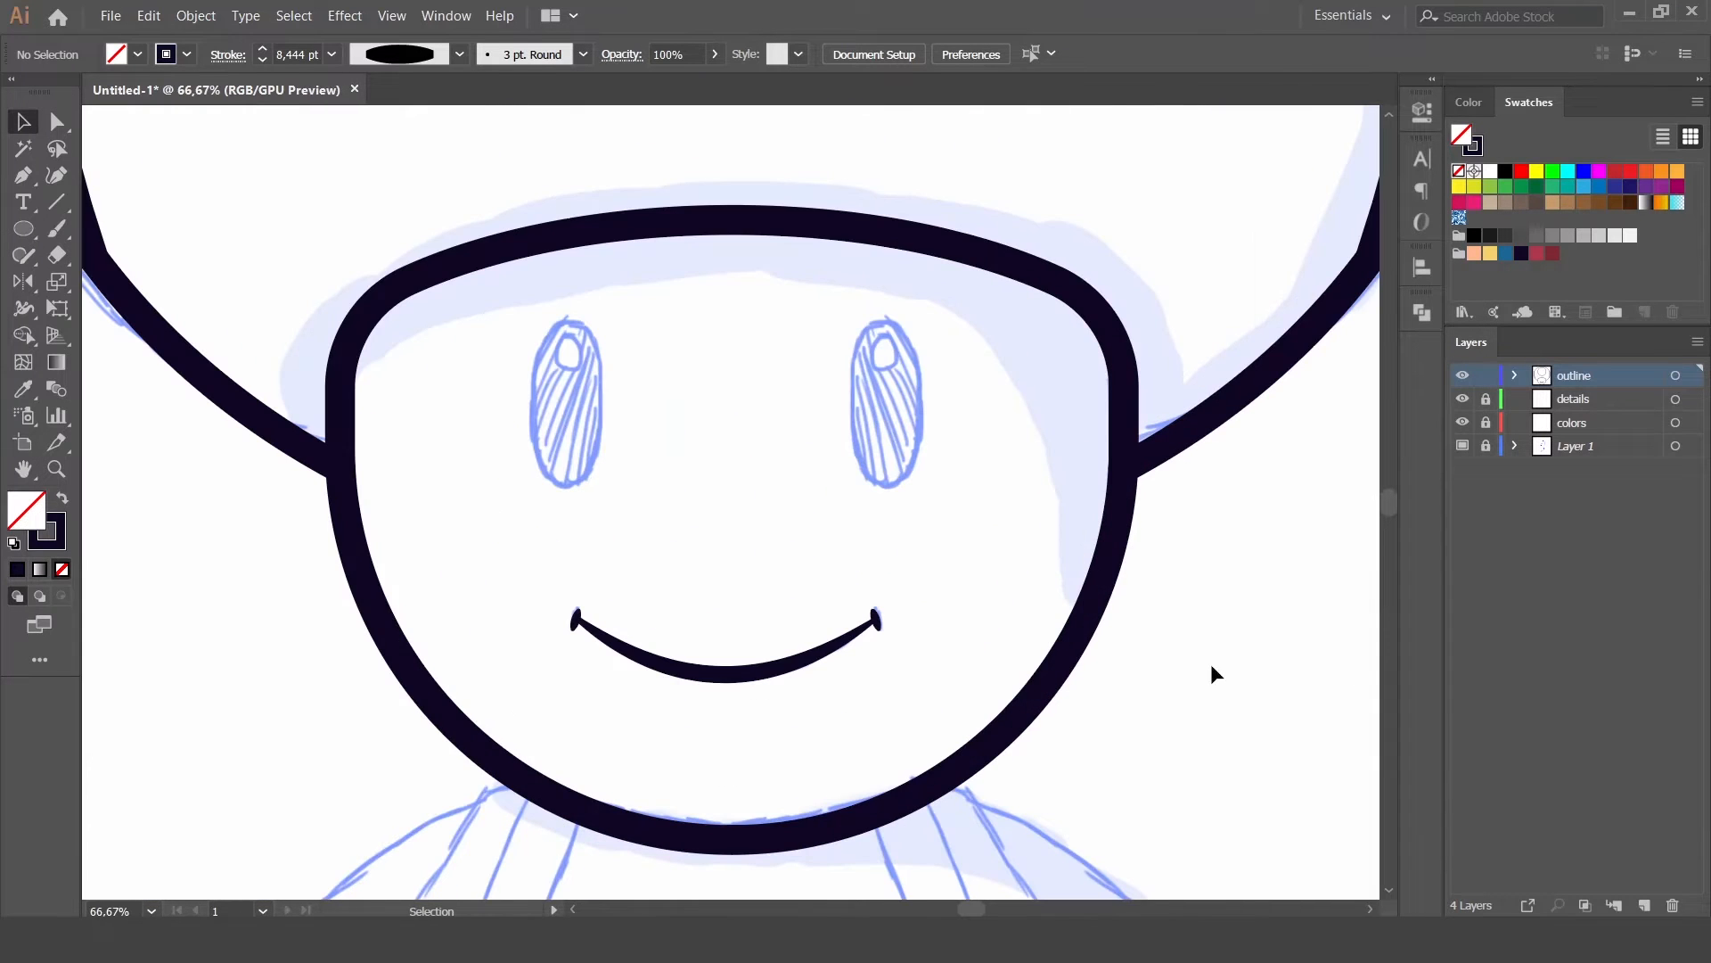
pyautogui.moveTo(532, 314); pyautogui.dragTo(605, 482)
pyautogui.press('i')
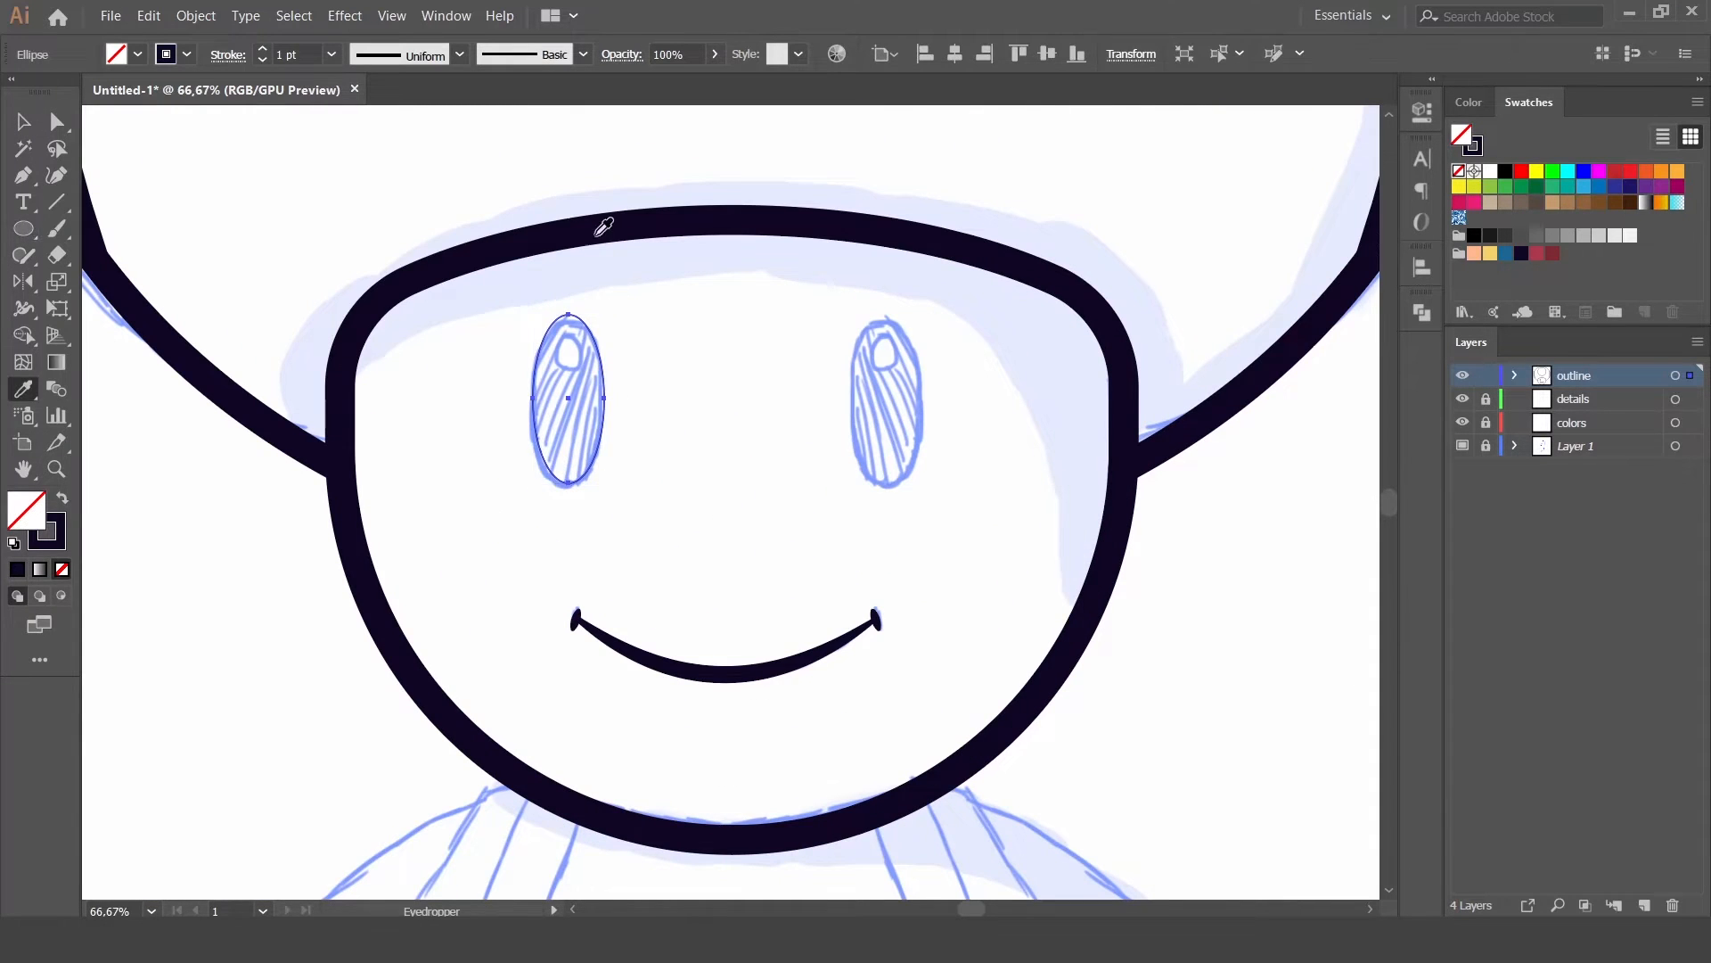
pyautogui.click(600, 227)
pyautogui.press('v')
pyautogui.hotkey('shift', 'x')
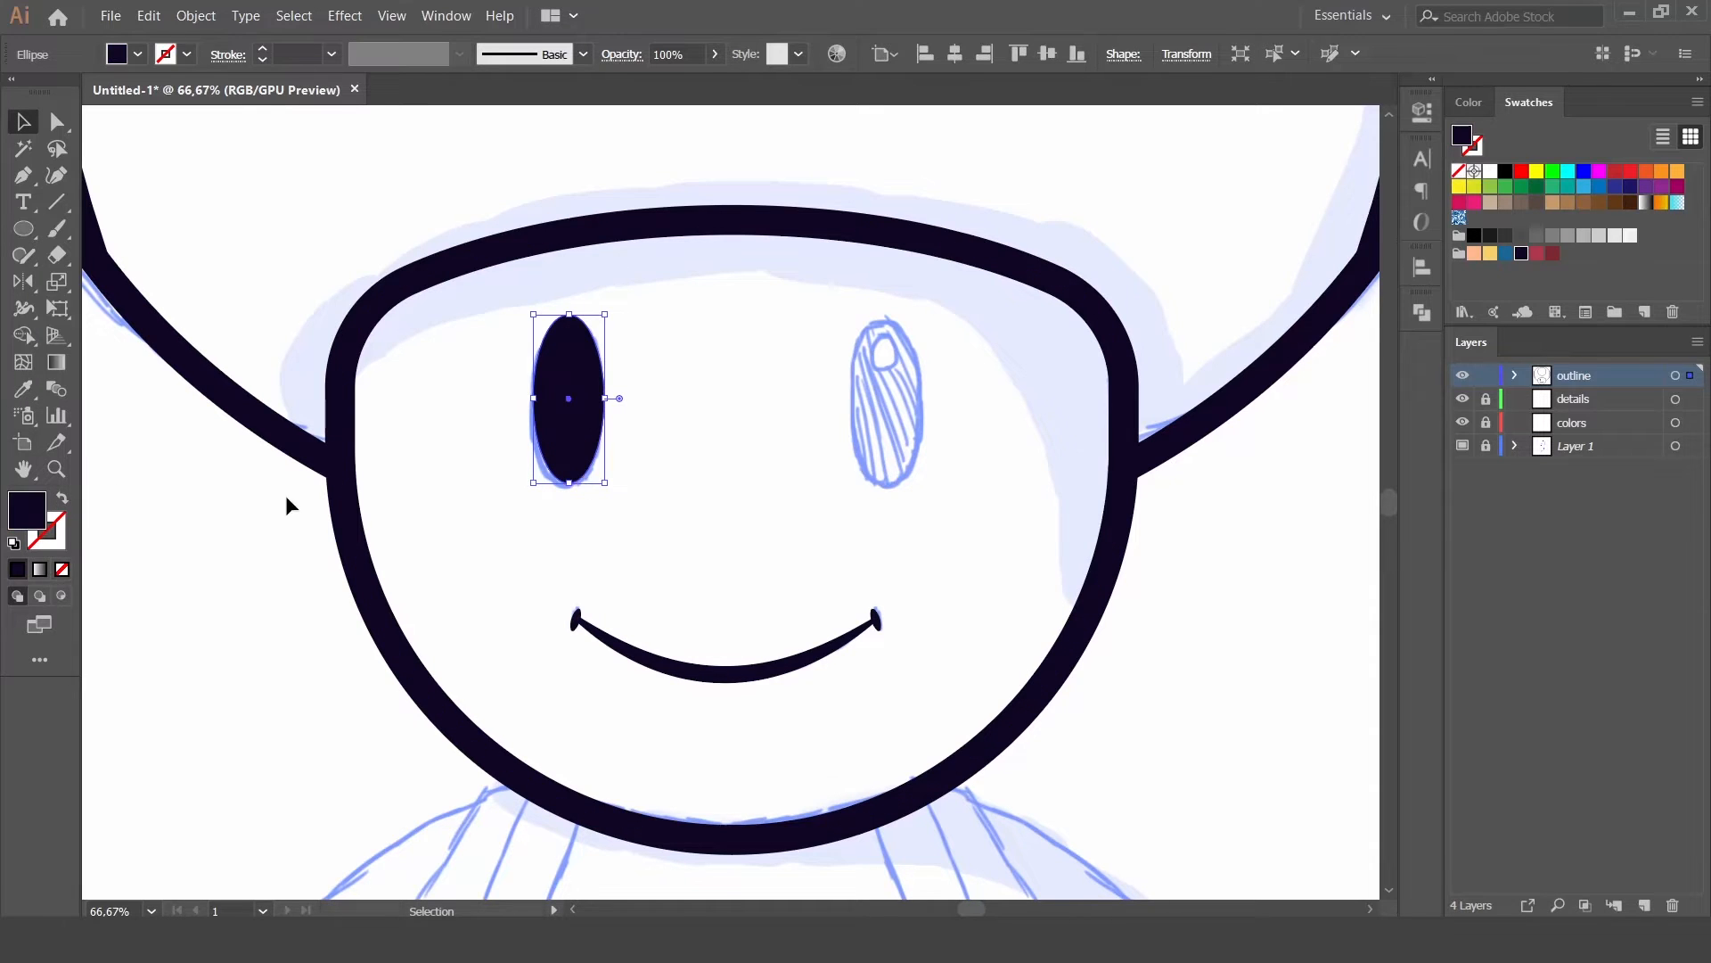
pyautogui.moveTo(533, 315); pyautogui.dragTo(526, 314)
# Step: Add a small light highlight ellipse in the upper part of the left eye
pyautogui.hotkey('ctrl', '+')
pyautogui.hotkey('ctrl', '+')
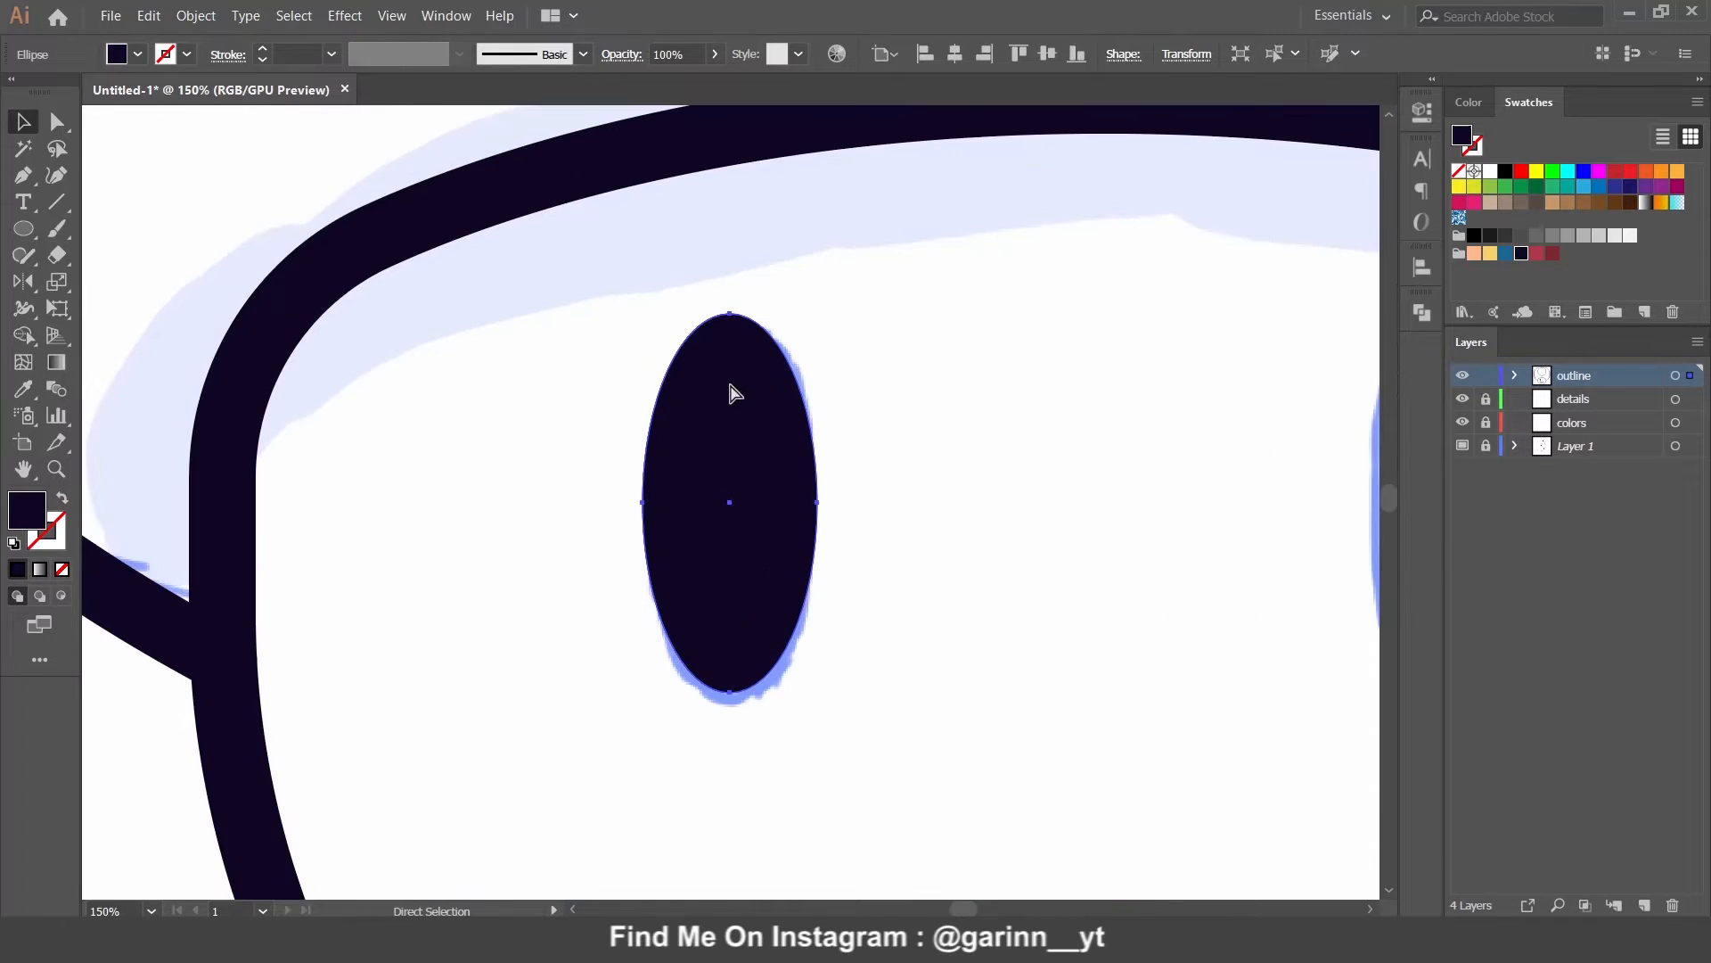
pyautogui.moveTo(820, 693); pyautogui.dragTo(758, 488)
pyautogui.click(1630, 235)
pyautogui.moveTo(728, 459)
pyautogui.mouseDown()
pyautogui.moveTo(716, 421)
pyautogui.moveTo(747, 474)
pyautogui.mouseUp()
pyautogui.click(1132, 555)
# Step: Copy the left eye together with its highlight onto the right eye sketch
pyautogui.hotkey('ctrl', '-')
pyautogui.hotkey('ctrl', '-')
pyautogui.hotkey('ctrl', '+')
pyautogui.click(721, 446)
pyautogui.moveTo(593, 363); pyautogui.dragTo(985, 609)
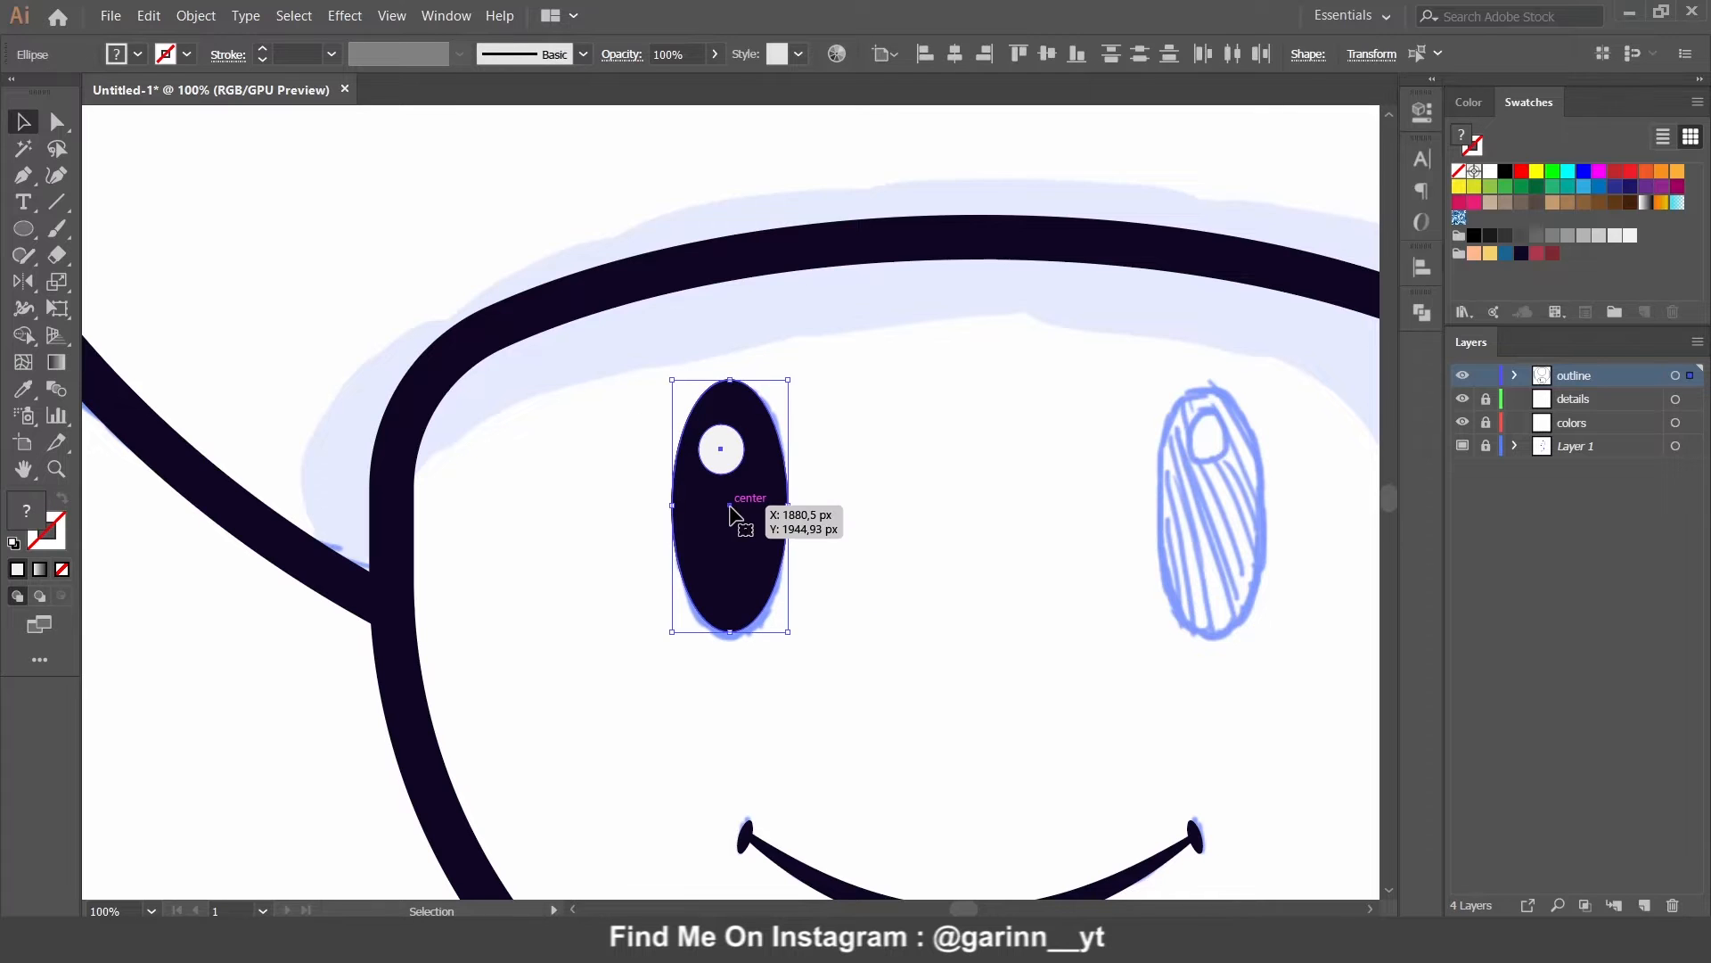
pyautogui.moveTo(730, 519); pyautogui.dragTo(1207, 516)
pyautogui.click(1254, 717)
# Step: Trace the left vest flap below the face with straight Pen segments through its corner points
pyautogui.hotkey('ctrl', '0')
pyautogui.hotkey('ctrl', '=')
pyautogui.hotkey('ctrl', '=')
pyautogui.hotkey('ctrl', '=')
pyautogui.moveTo(1054, 707); pyautogui.dragTo(1077, 416)
pyautogui.hotkey('ctrl', '=')
pyautogui.hotkey('ctrl', '=')
pyautogui.moveTo(867, 473); pyautogui.dragTo(1187, 462)
pyautogui.click(881, 191)
pyautogui.click(839, 208)
pyautogui.click(657, 642)
pyautogui.click(834, 604)
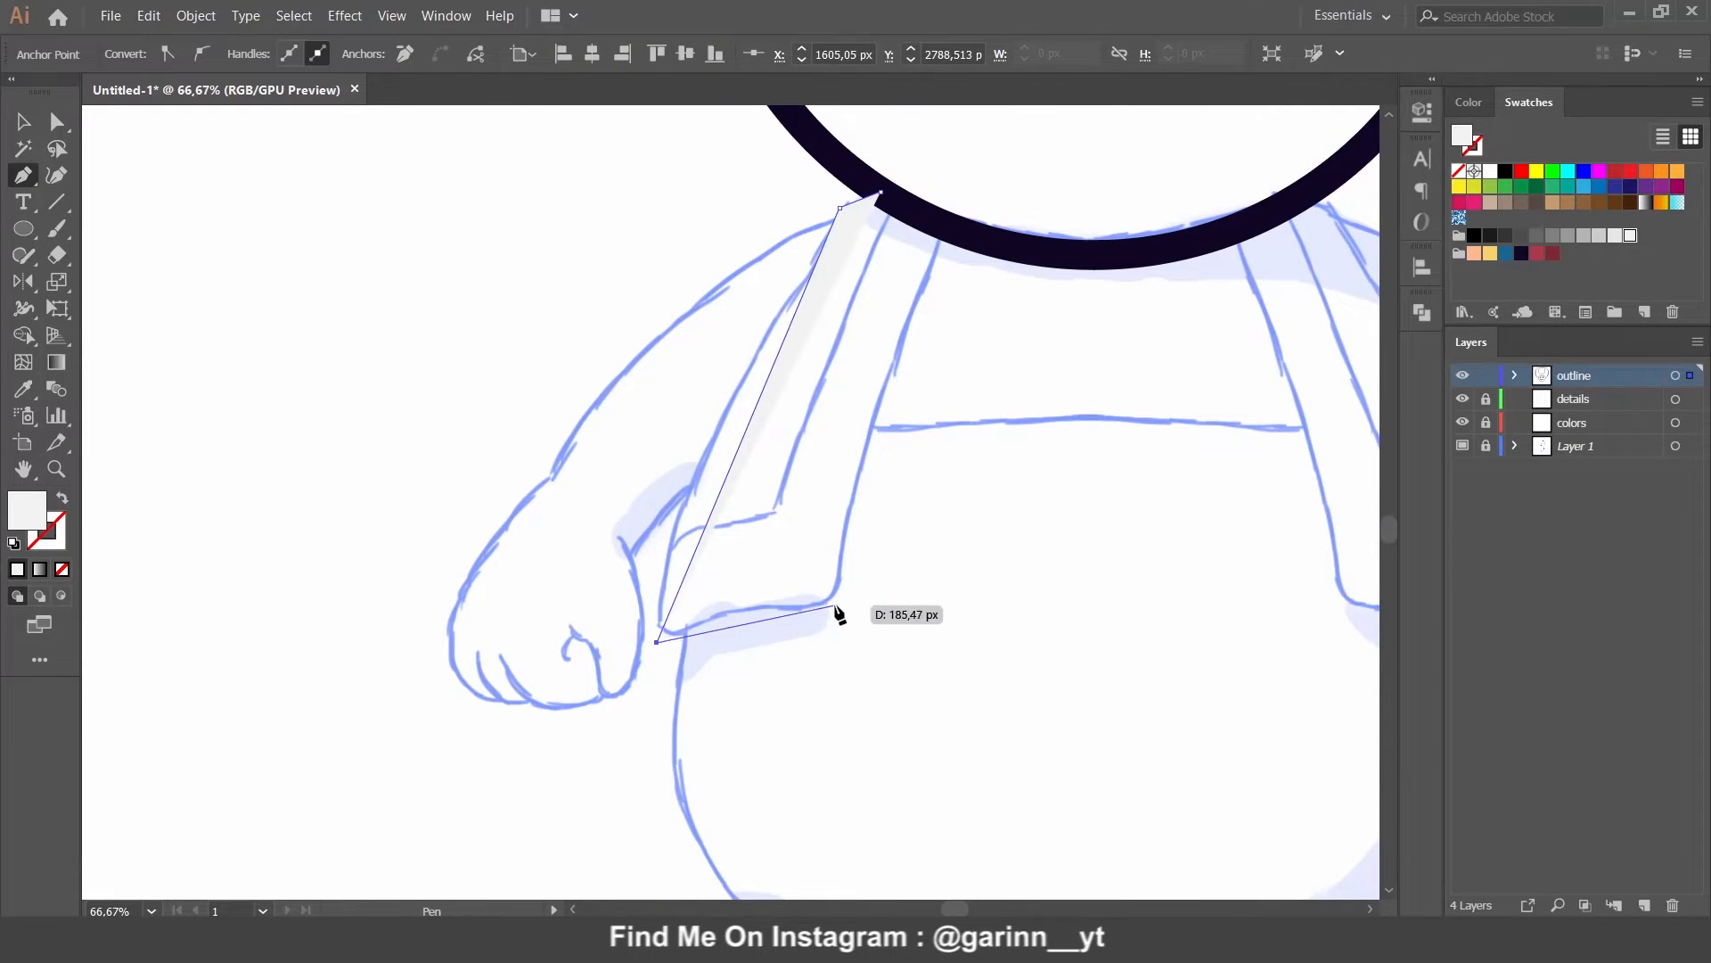
pyautogui.click(943, 225)
pyautogui.keyDown('ctrl'); pyautogui.click(966, 371); pyautogui.keyUp('ctrl')
# Step: Apply the face outline's dark 30 pt stroke and empty fill to the vest flap path with the Eyedropper
pyautogui.press('v')
pyautogui.click(902, 355)
pyautogui.press('i')
pyautogui.click(1093, 252)
pyautogui.press('v')
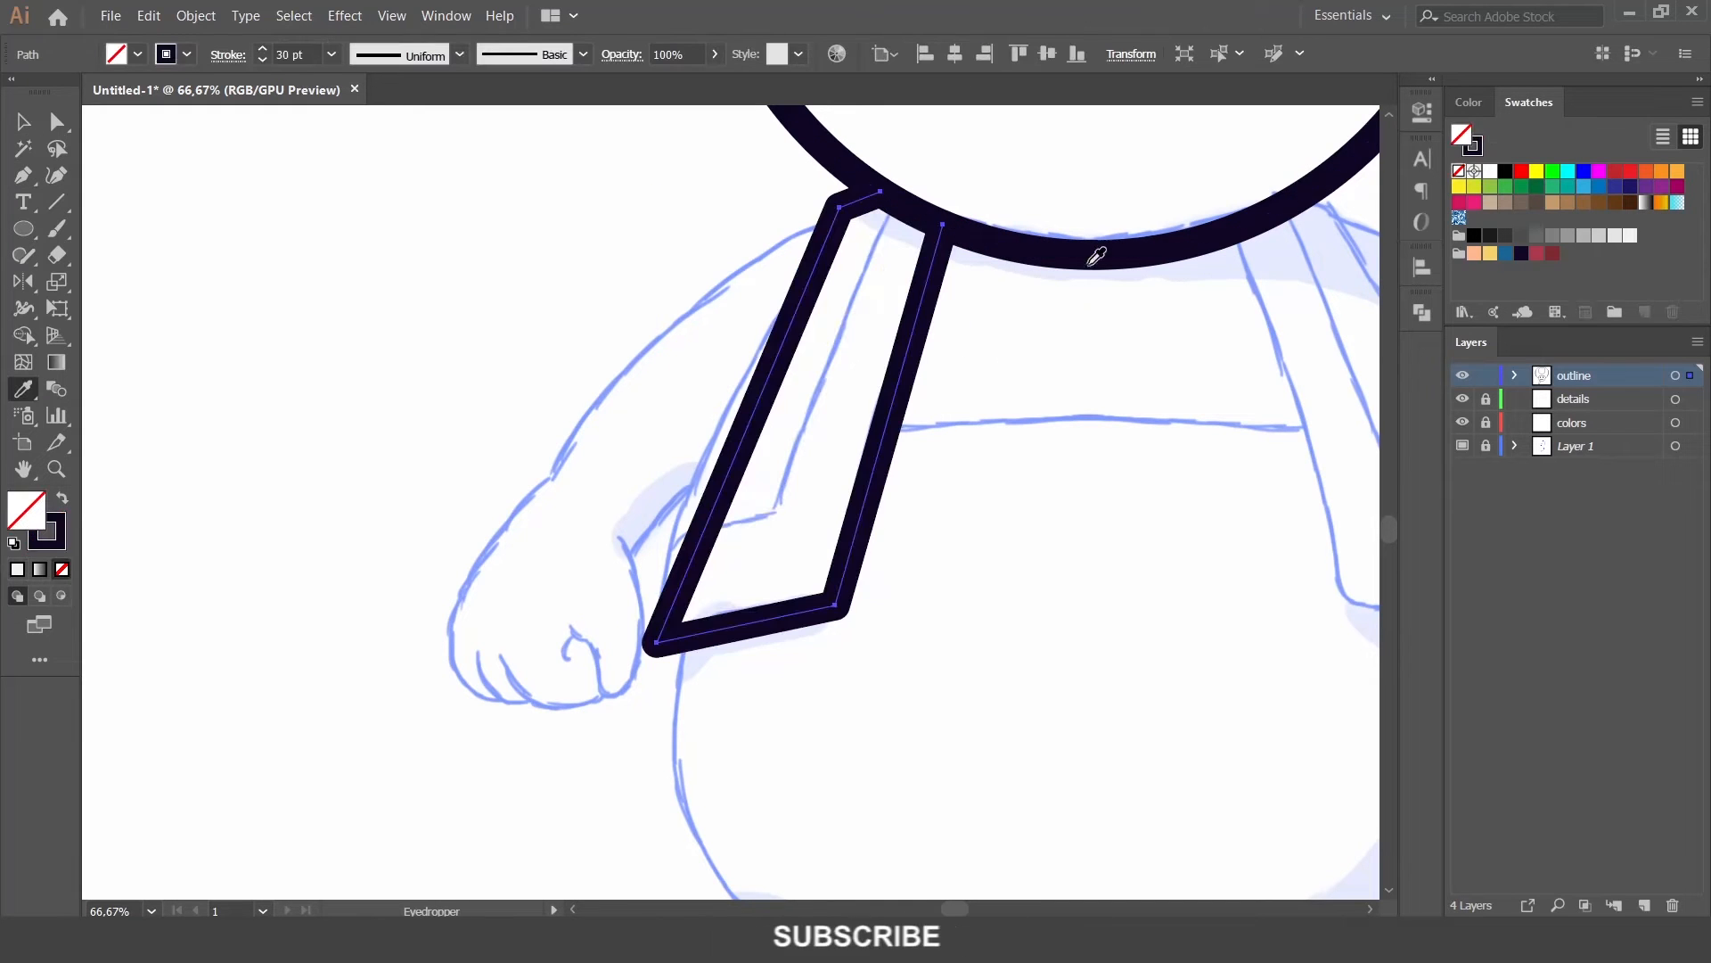
# Step: Bend the side, lower and shoulder edges of the vest flap into curves that follow the sketch
pyautogui.hotkey('shift', 'c')
pyautogui.moveTo(743, 439); pyautogui.dragTo(711, 447)
pyautogui.moveTo(890, 412); pyautogui.dragTo(883, 413)
pyautogui.moveTo(742, 633); pyautogui.dragTo(740, 620)
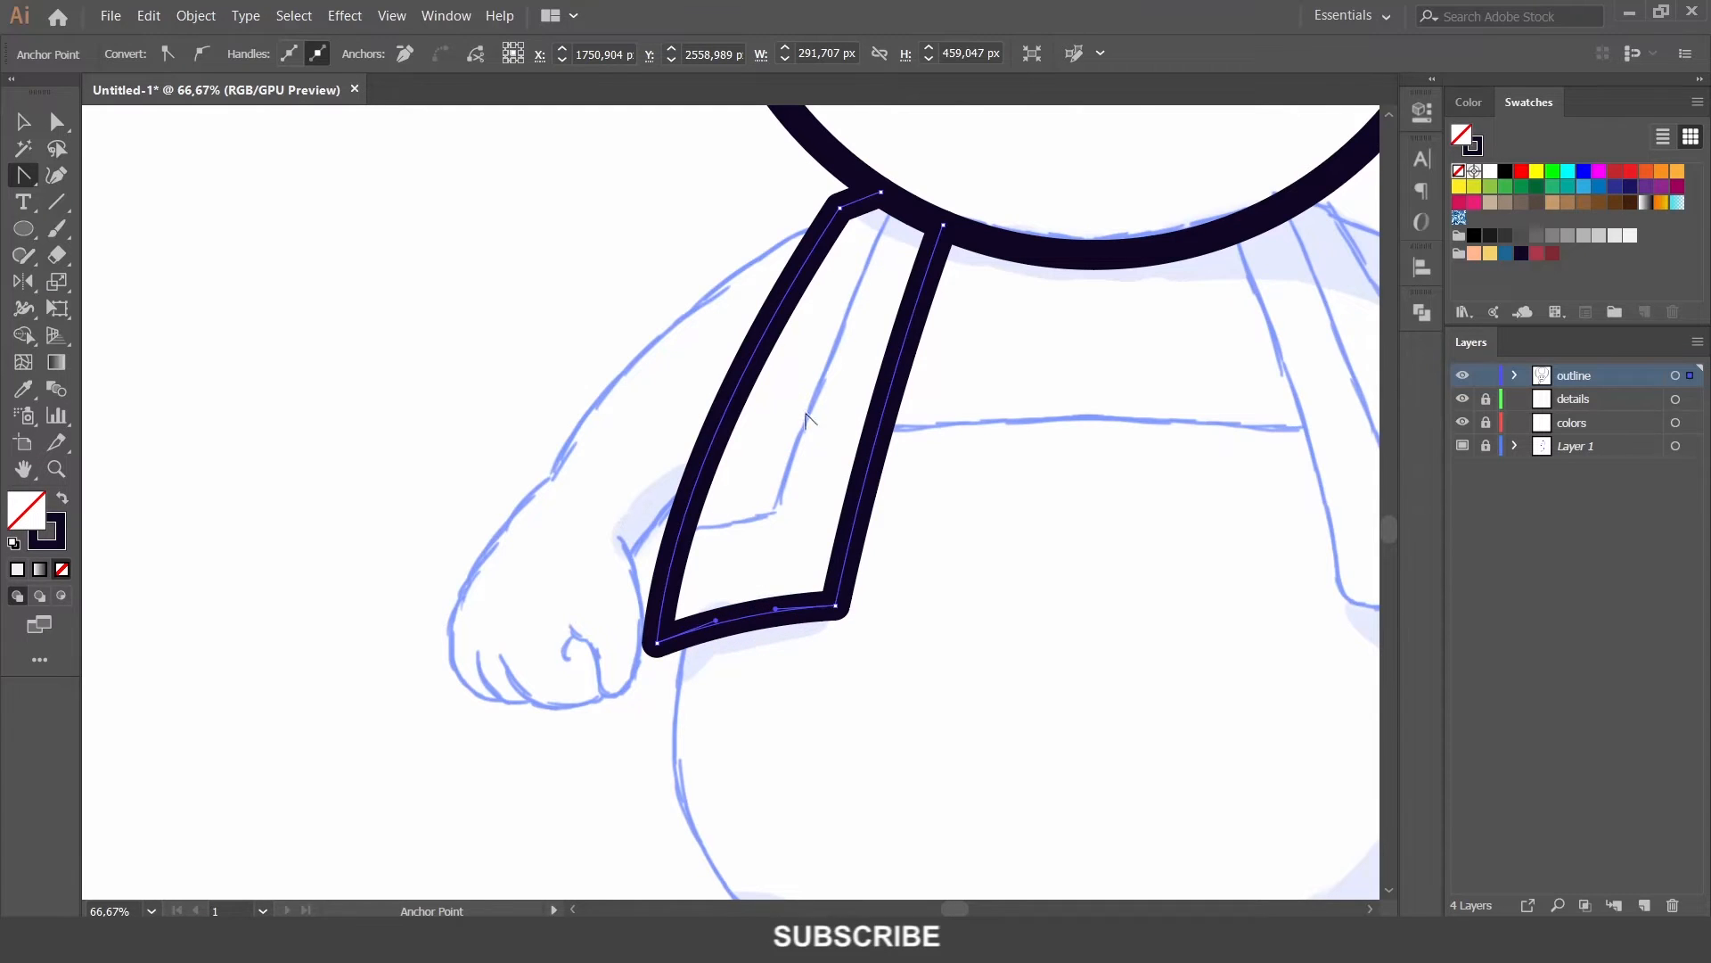
pyautogui.click(861, 204)
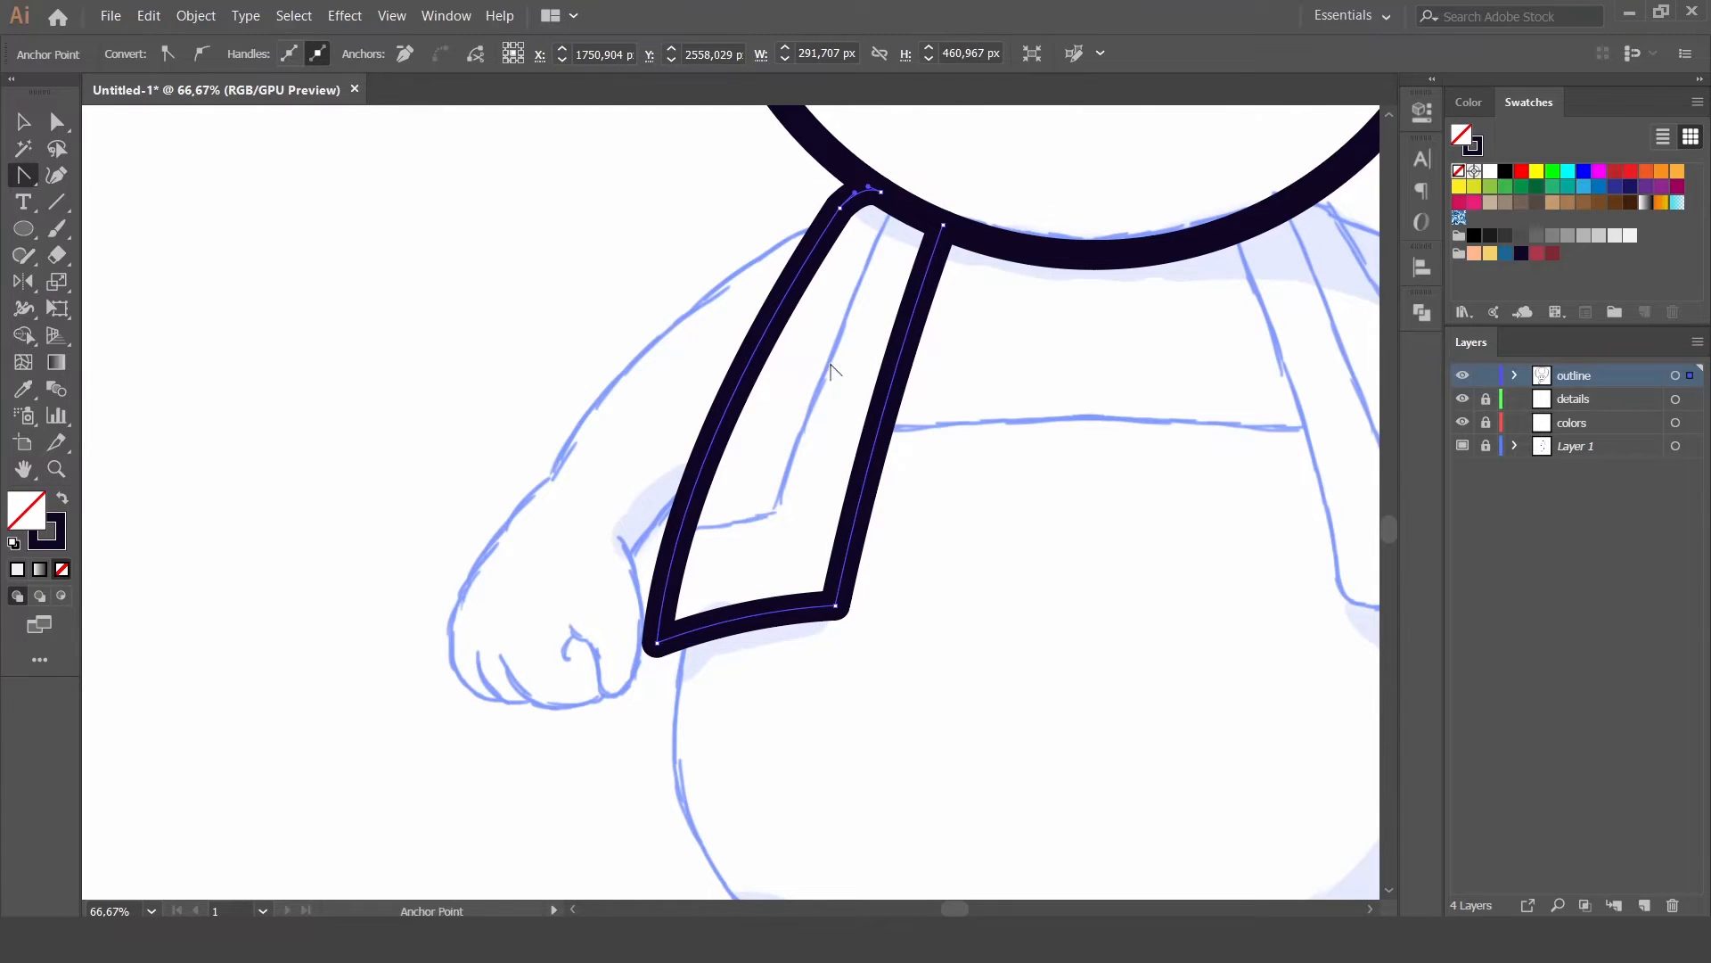
# Step: Round the lower corners of the vest flap outline
pyautogui.moveTo(870, 676); pyautogui.dragTo(873, 680)
pyautogui.moveTo(667, 629); pyautogui.dragTo(682, 621)
pyautogui.click(999, 635)
# Step: Draw the bent inner line of the left vest flap along the sketch and round its corner
pyautogui.moveTo(1033, 494); pyautogui.dragTo(945, 538)
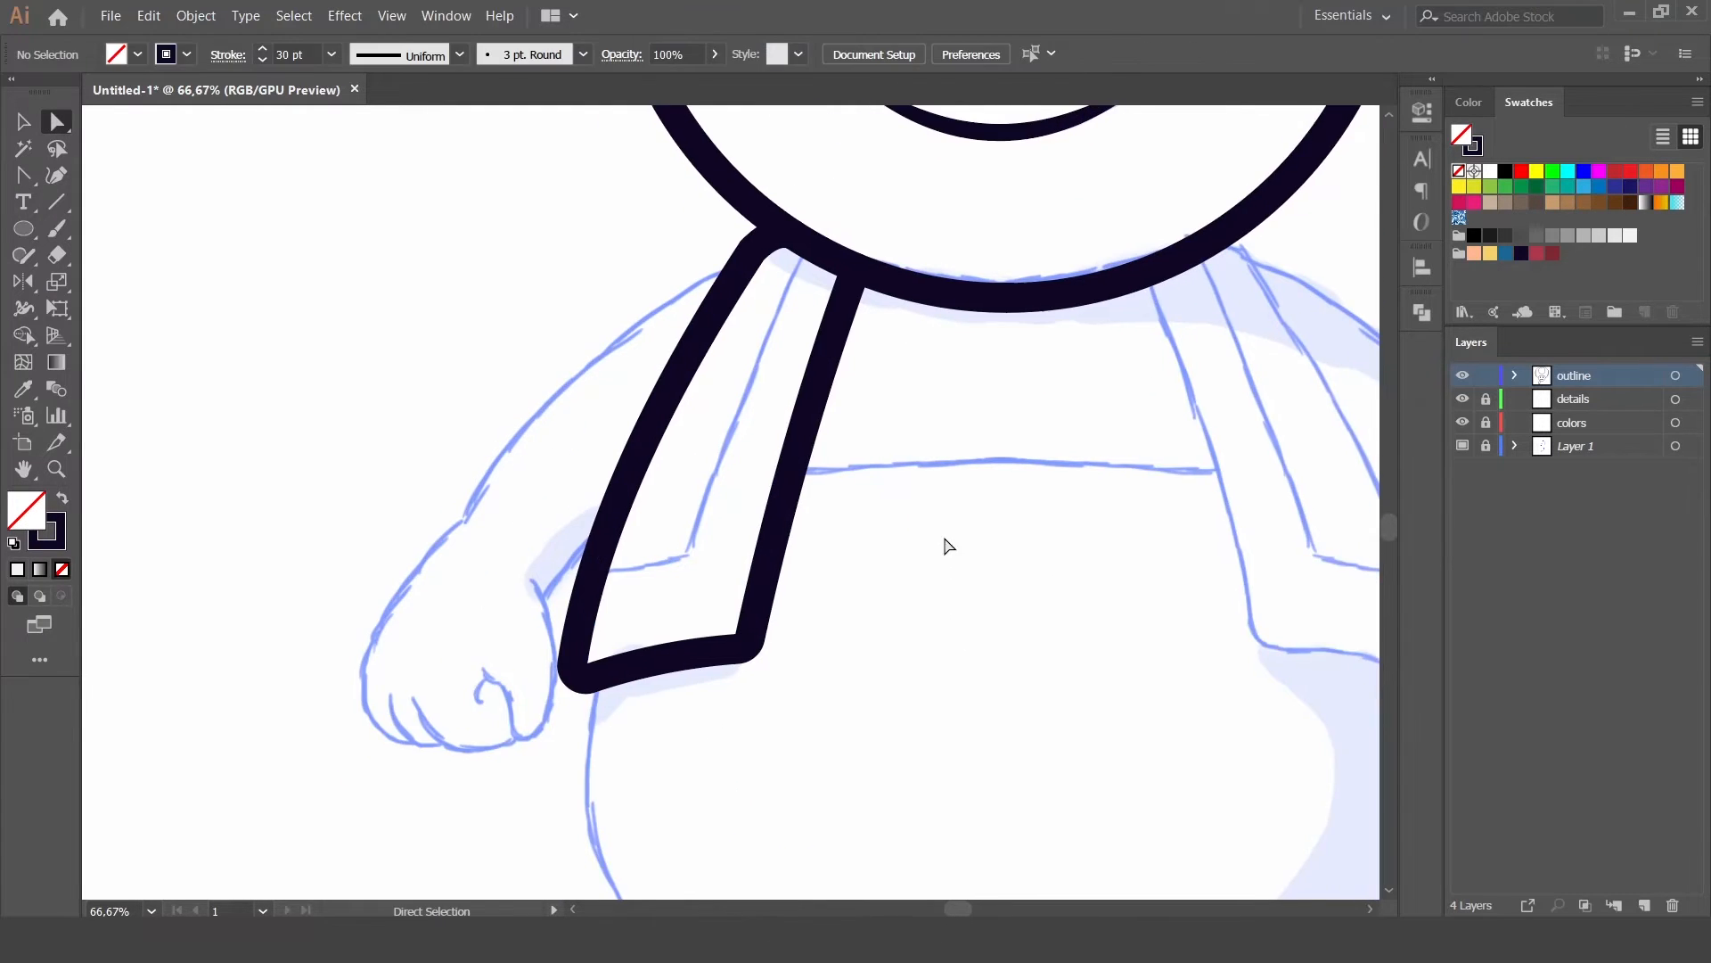
pyautogui.click(811, 246)
pyautogui.click(692, 562)
pyautogui.click(593, 572)
pyautogui.press('a')
pyautogui.click(700, 588)
pyautogui.click(692, 561)
pyautogui.moveTo(681, 546); pyautogui.dragTo(675, 529)
pyautogui.click(944, 474)
# Step: Set the stroke weight of the left vest flap's bent inner line to 20 pt
pyautogui.moveTo(944, 473); pyautogui.dragTo(782, 560)
pyautogui.moveTo(860, 605); pyautogui.dragTo(847, 290)
pyautogui.hotkey('ctrl', '-')
pyautogui.hotkey('ctrl', '-')
pyautogui.hotkey('ctrl', '-')
pyautogui.hotkey('ctrl', '-')
pyautogui.hotkey('ctrl', '+')
pyautogui.hotkey('ctrl', '+')
pyautogui.hotkey('ctrl', '+')
pyautogui.hotkey('ctrl', '+')
pyautogui.moveTo(665, 314); pyautogui.dragTo(993, 597)
pyautogui.click(875, 523)
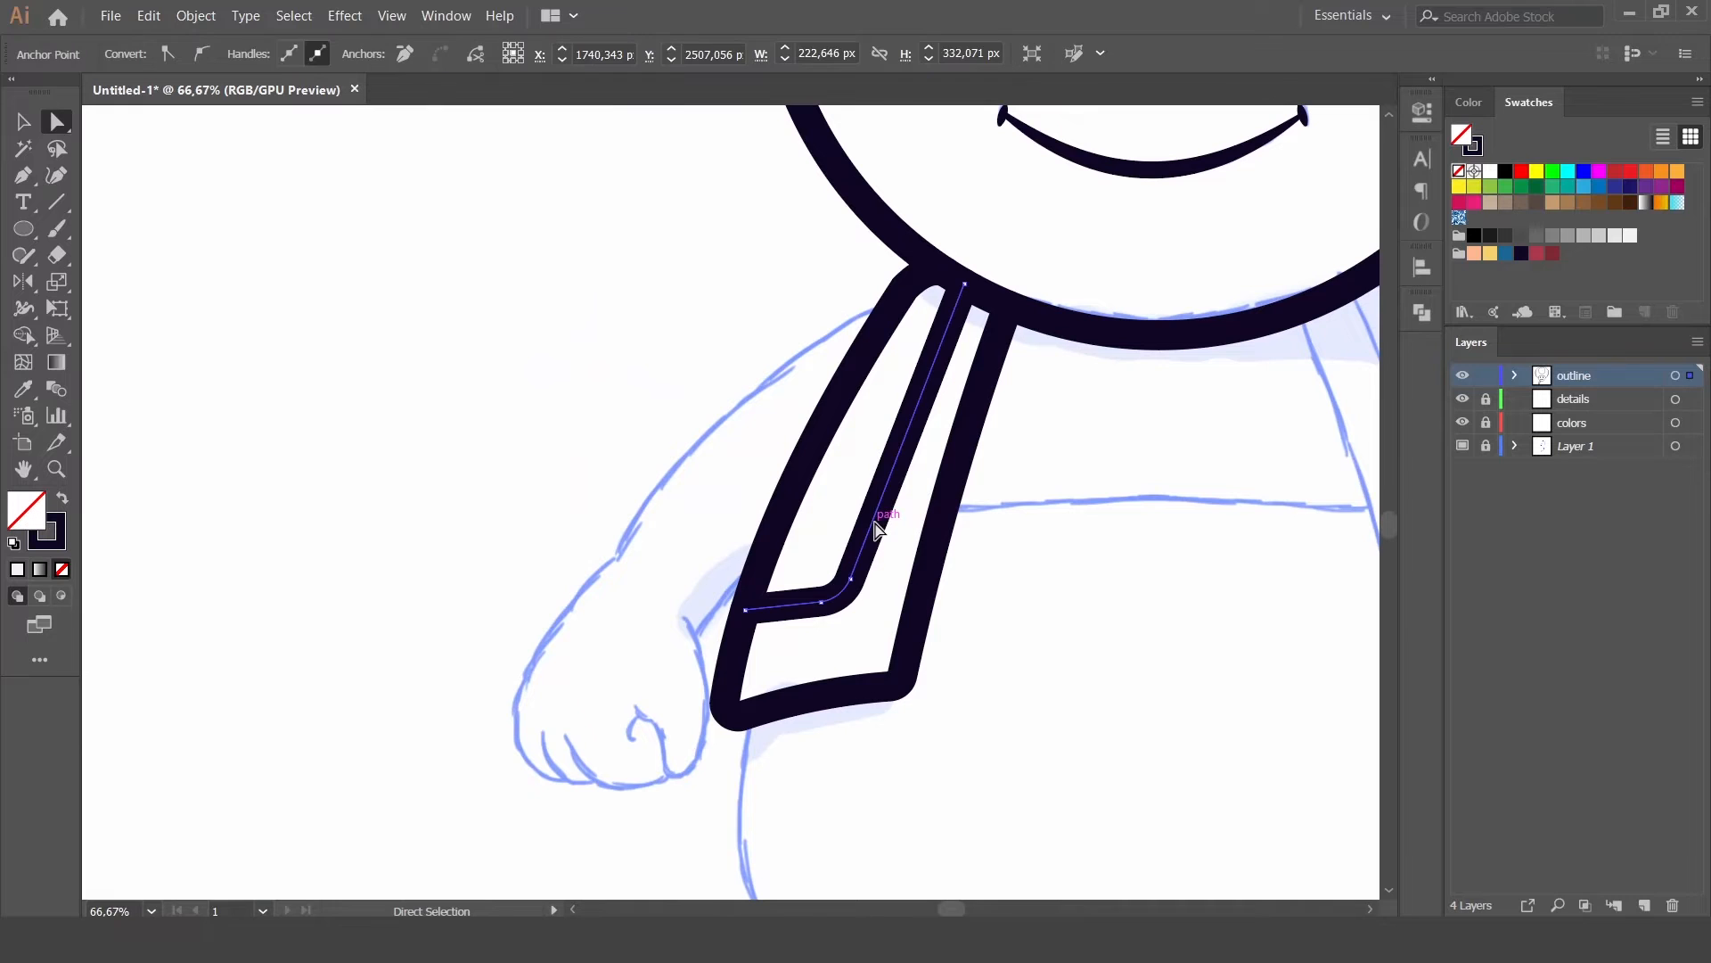
pyautogui.press('v')
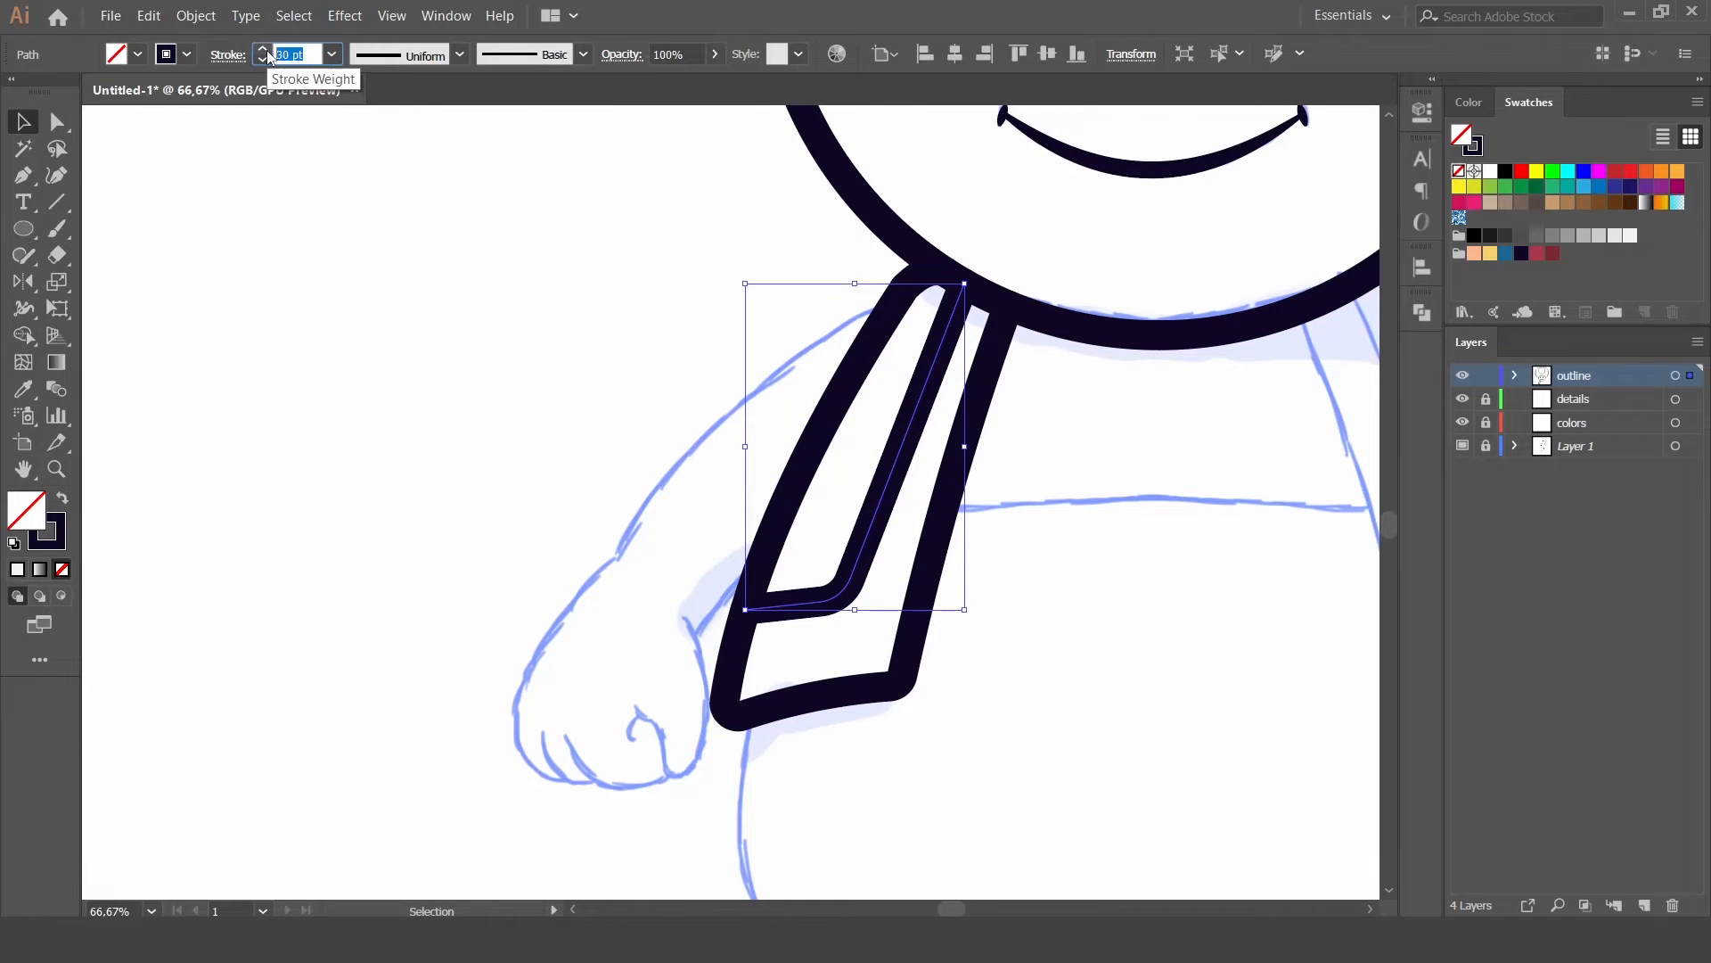
pyautogui.write('20')
pyautogui.press('Return')
# Step: Draw the left arm's outer outline with the Pen tool, from the shoulder through the wrist to the fist's lower edge
pyautogui.click(1150, 510)
pyautogui.click(861, 378)
pyautogui.press('p')
pyautogui.keyDown('ctrl'); pyautogui.click(757, 355); pyautogui.keyUp('ctrl')
pyautogui.click(895, 306)
pyautogui.click(613, 563)
pyautogui.moveTo(613, 562); pyautogui.dragTo(637, 385)
pyautogui.click(586, 604)
pyautogui.keyDown('ctrl'); pyautogui.click(649, 640); pyautogui.keyUp('ctrl')
# Step: Bend the upper arm and outer fist segments of the left arm outline into curves that follow the sketch
pyautogui.hotkey('shift', 'c')
pyautogui.moveTo(604, 524); pyautogui.dragTo(539, 540)
pyautogui.moveTo(739, 292); pyautogui.dragTo(716, 270)
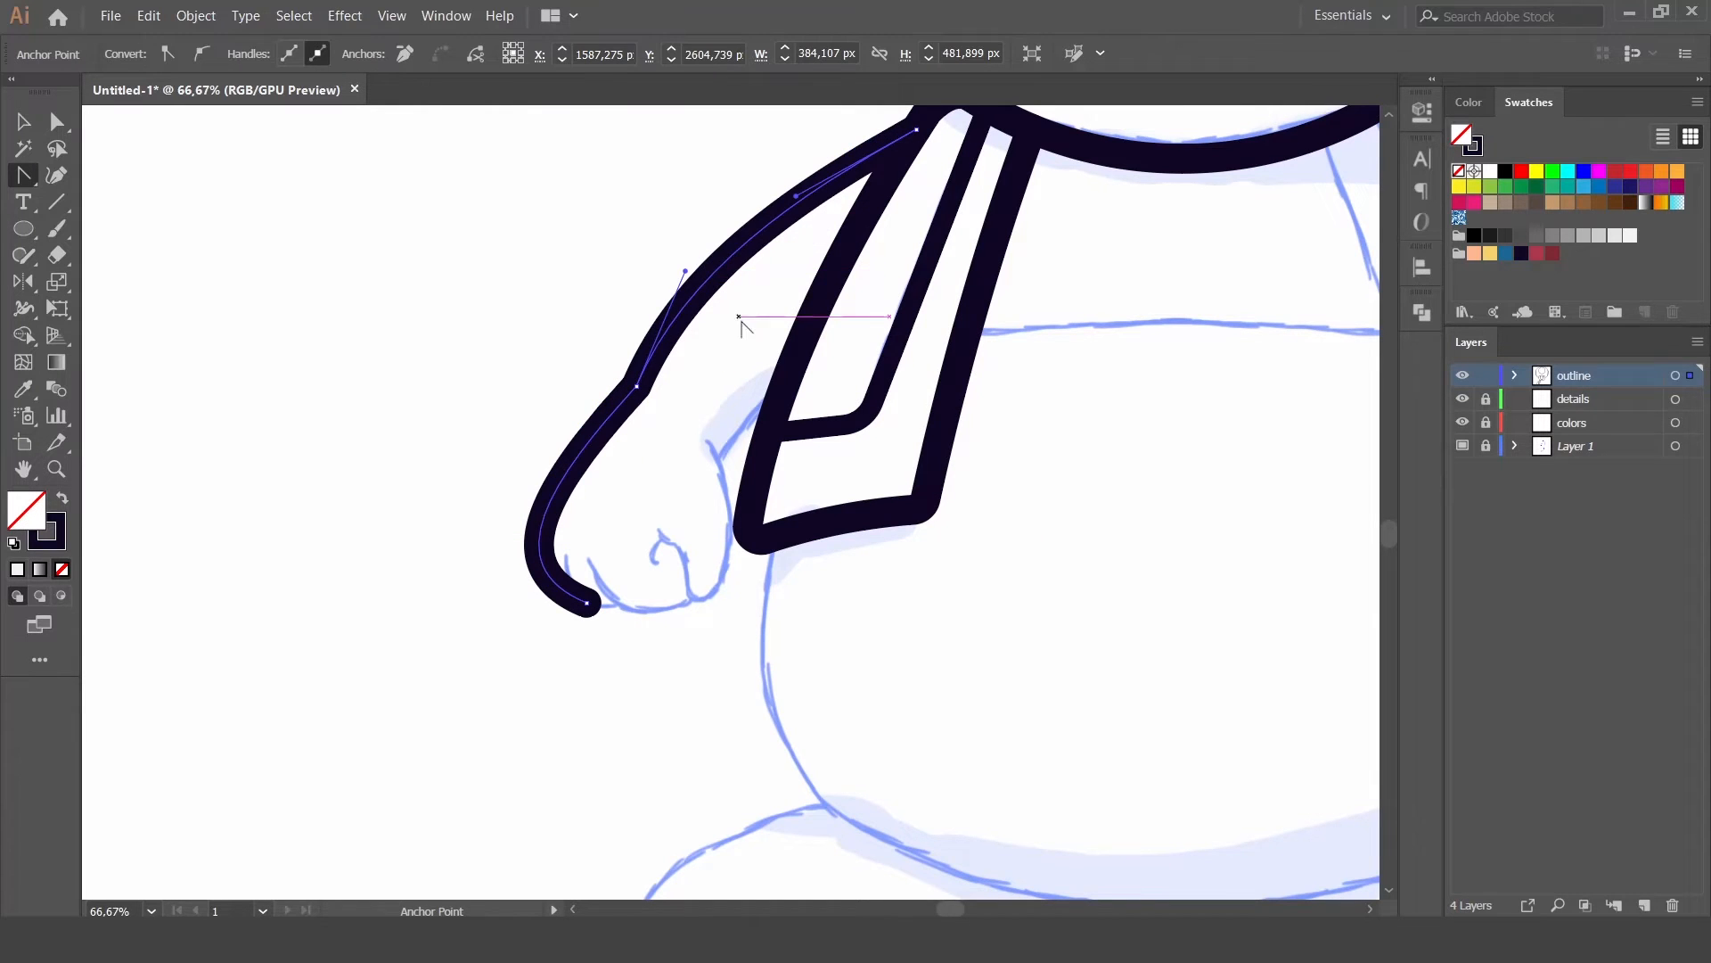
pyautogui.click(565, 554)
pyautogui.click(624, 603)
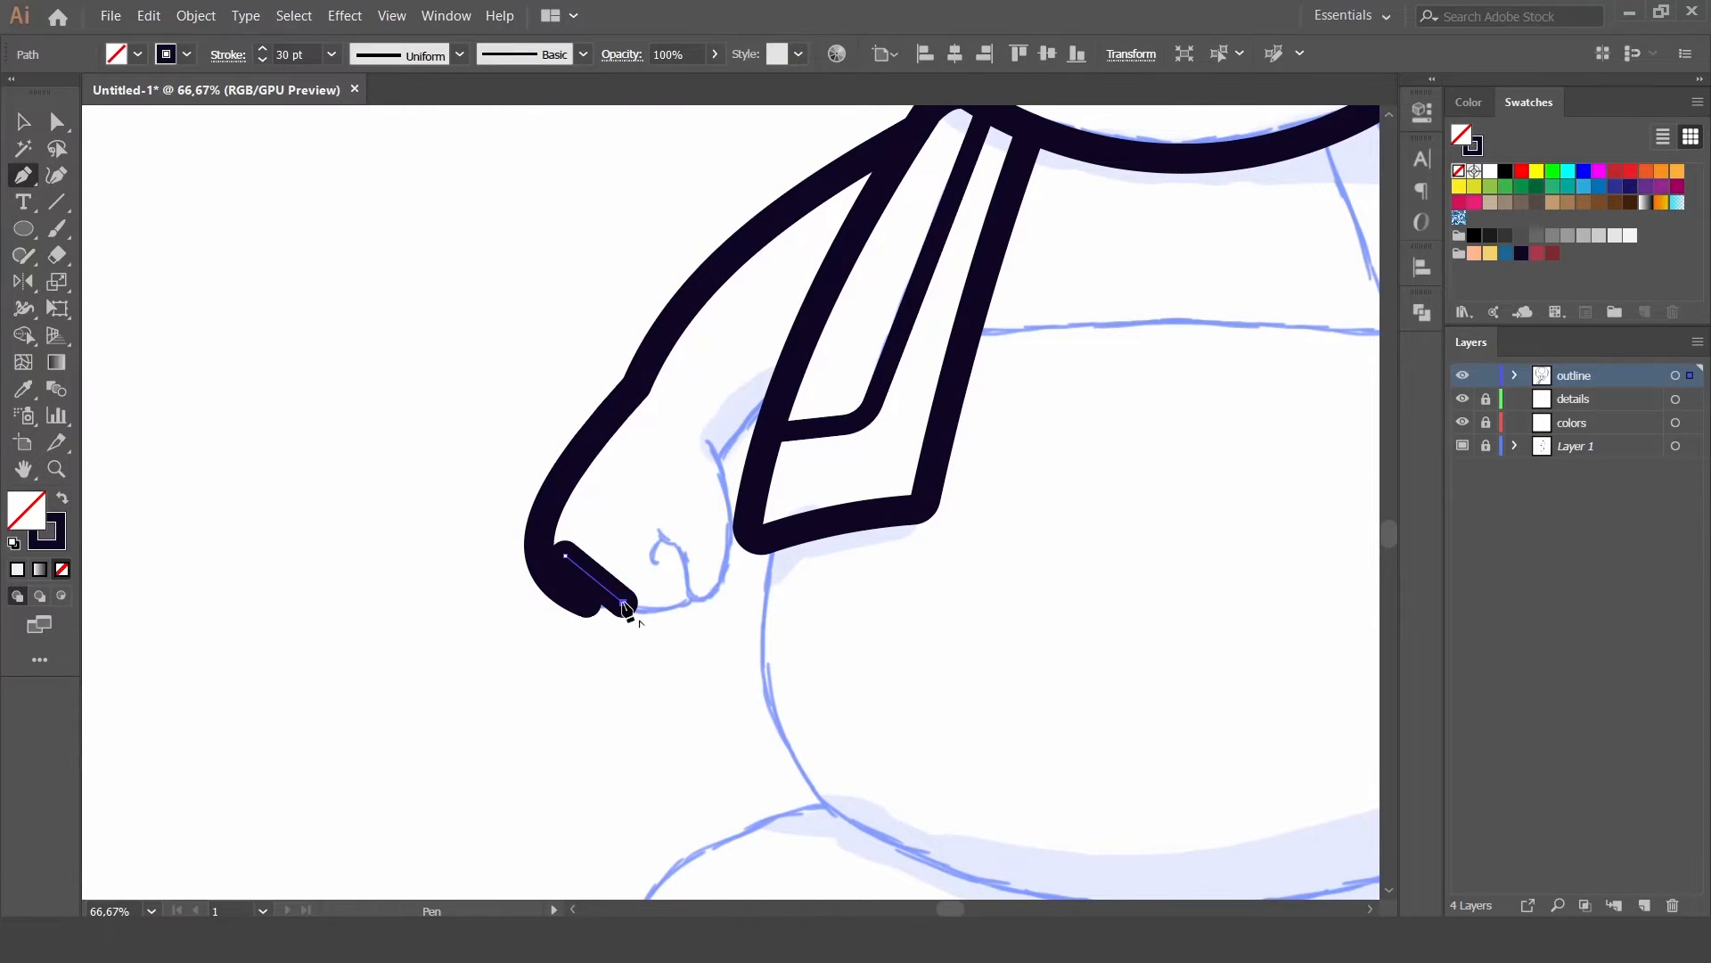
pyautogui.keyDown('ctrl'); pyautogui.click(675, 592); pyautogui.keyUp('ctrl')
pyautogui.moveTo(593, 609); pyautogui.dragTo(626, 608)
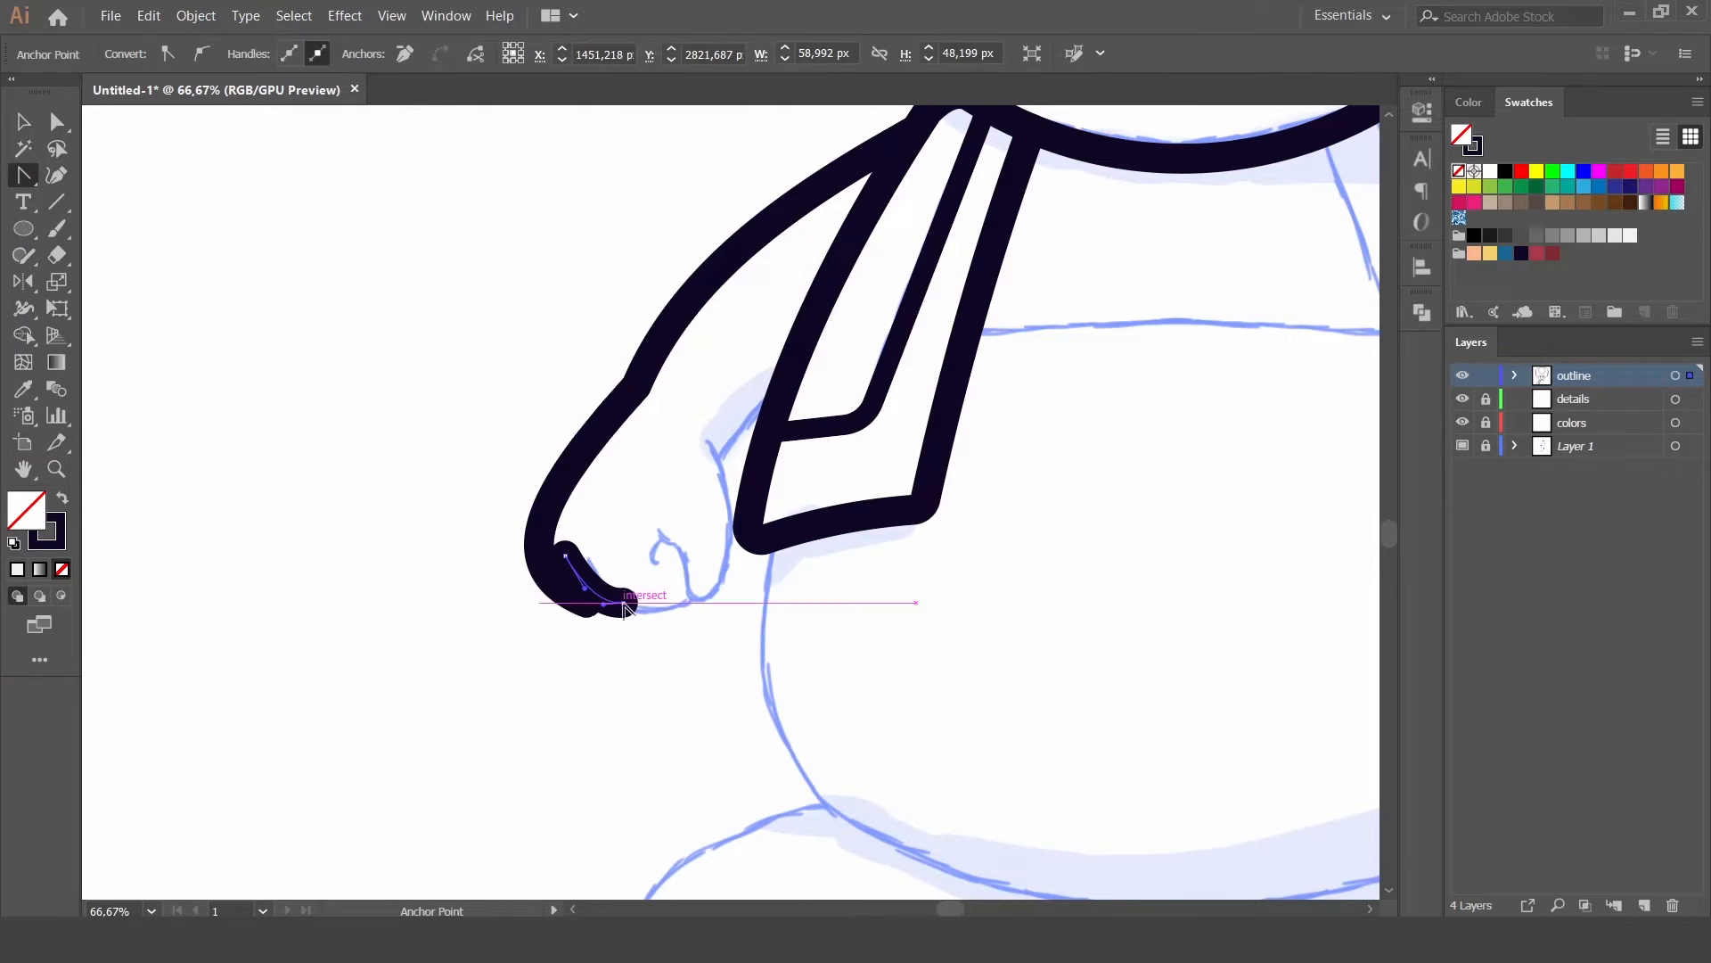
pyautogui.click(679, 648)
pyautogui.click(614, 603)
pyautogui.press('Delete')
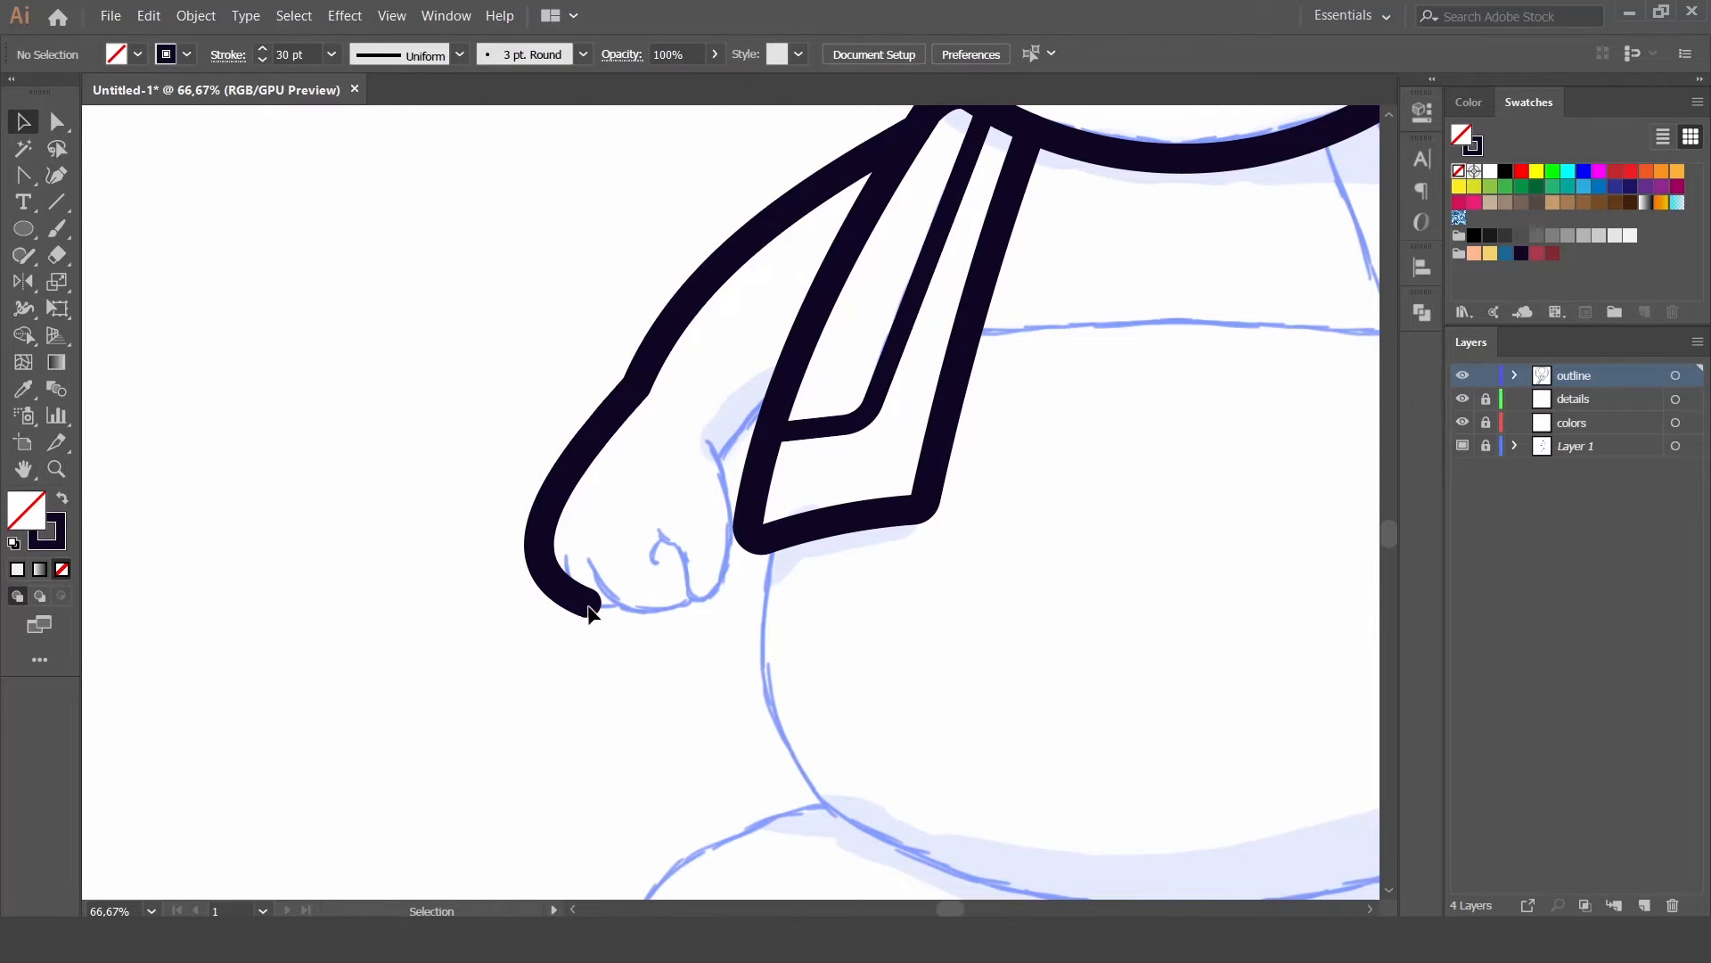
# Step: Extend the left arm outline along the bottom of the fist and curve the new segment to match the sketch
pyautogui.keyDown('ctrl'); pyautogui.click(588, 602); pyautogui.keyUp('ctrl')
pyautogui.press('p')
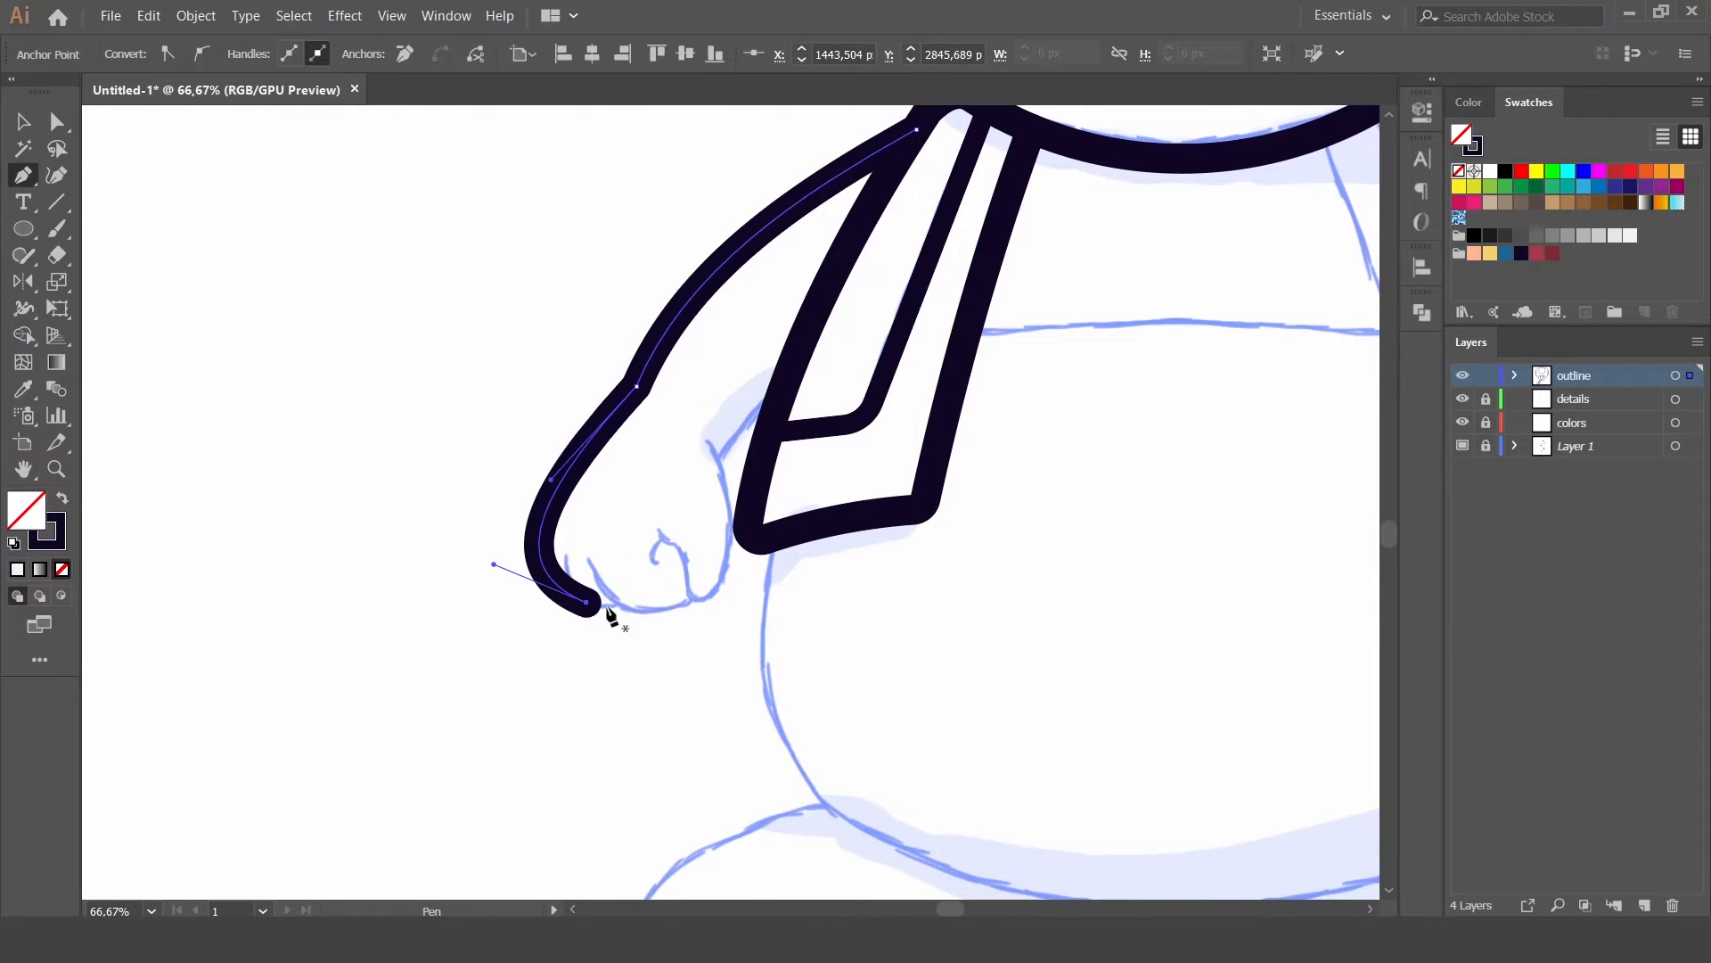
pyautogui.click(691, 602)
pyautogui.keyDown('ctrl'); pyautogui.click(698, 631); pyautogui.keyUp('ctrl')
pyautogui.moveTo(642, 609); pyautogui.dragTo(708, 661)
# Step: Draw the curled thumb and the inner edge of the left fist as one path, curving the thumb along the sketch
pyautogui.click(652, 565)
pyautogui.moveTo(685, 552); pyautogui.dragTo(708, 593)
pyautogui.click(697, 602)
pyautogui.click(708, 441)
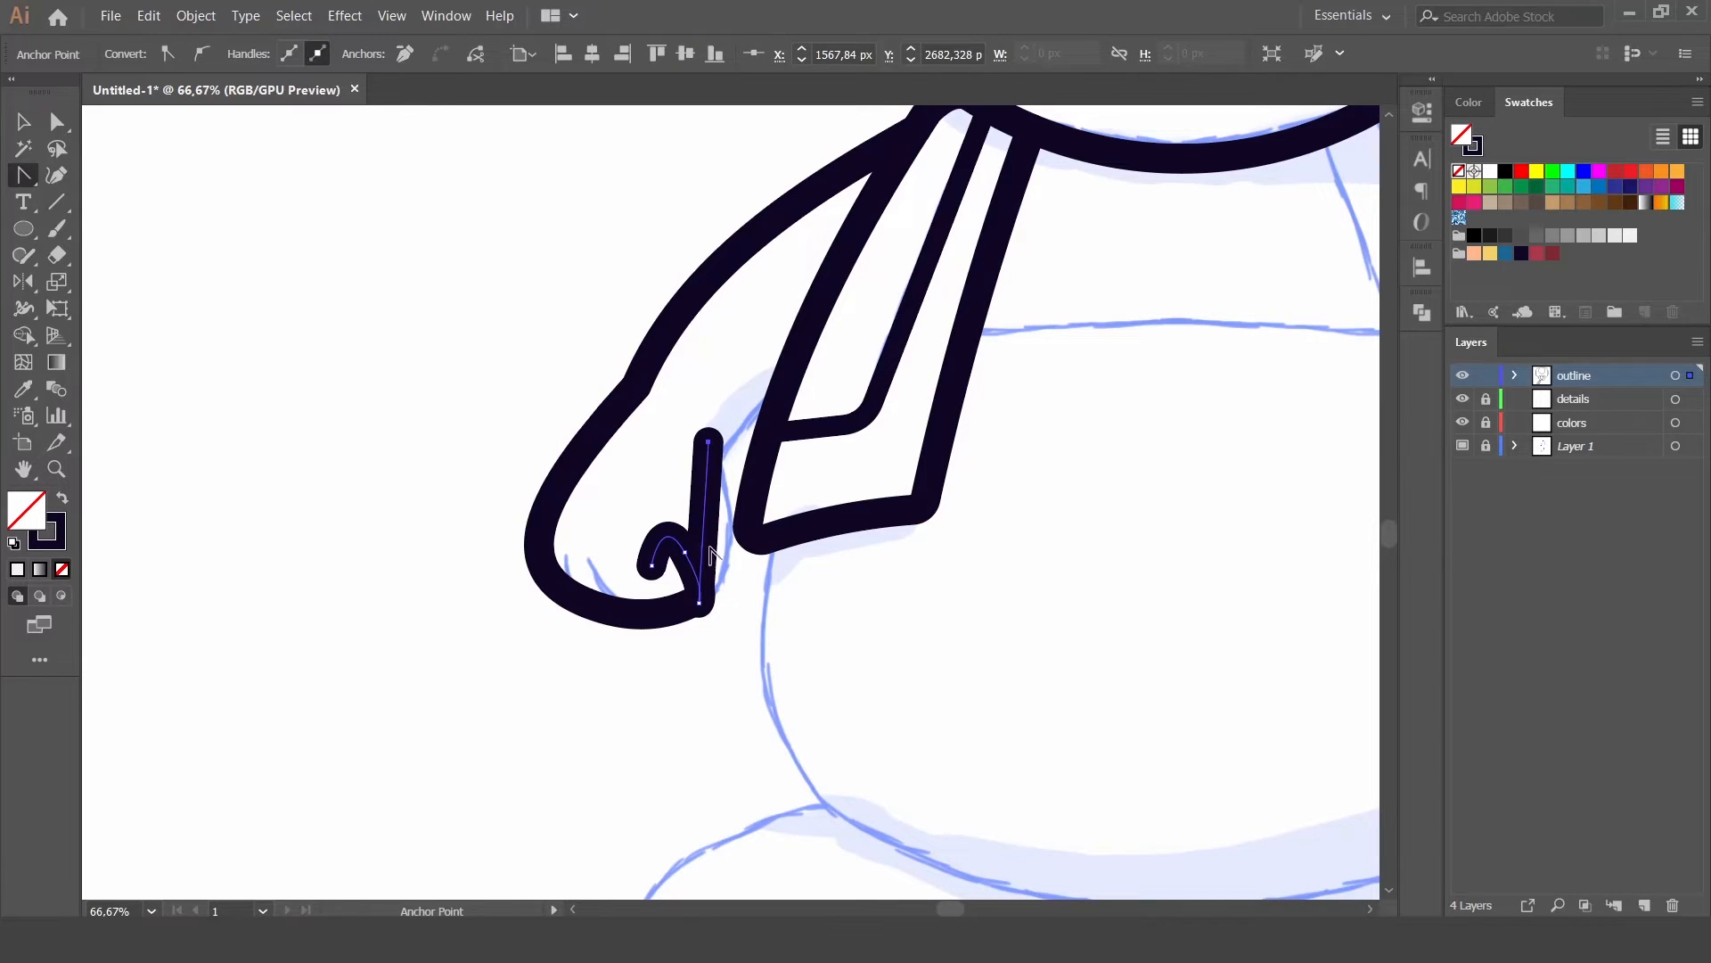
pyautogui.hotkey('ctrl', 'shift', 'a')
pyautogui.hotkey('ctrl', '-')
pyautogui.hotkey('ctrl', '-')
pyautogui.hotkey('ctrl', '-')
pyautogui.hotkey('ctrl', '-')
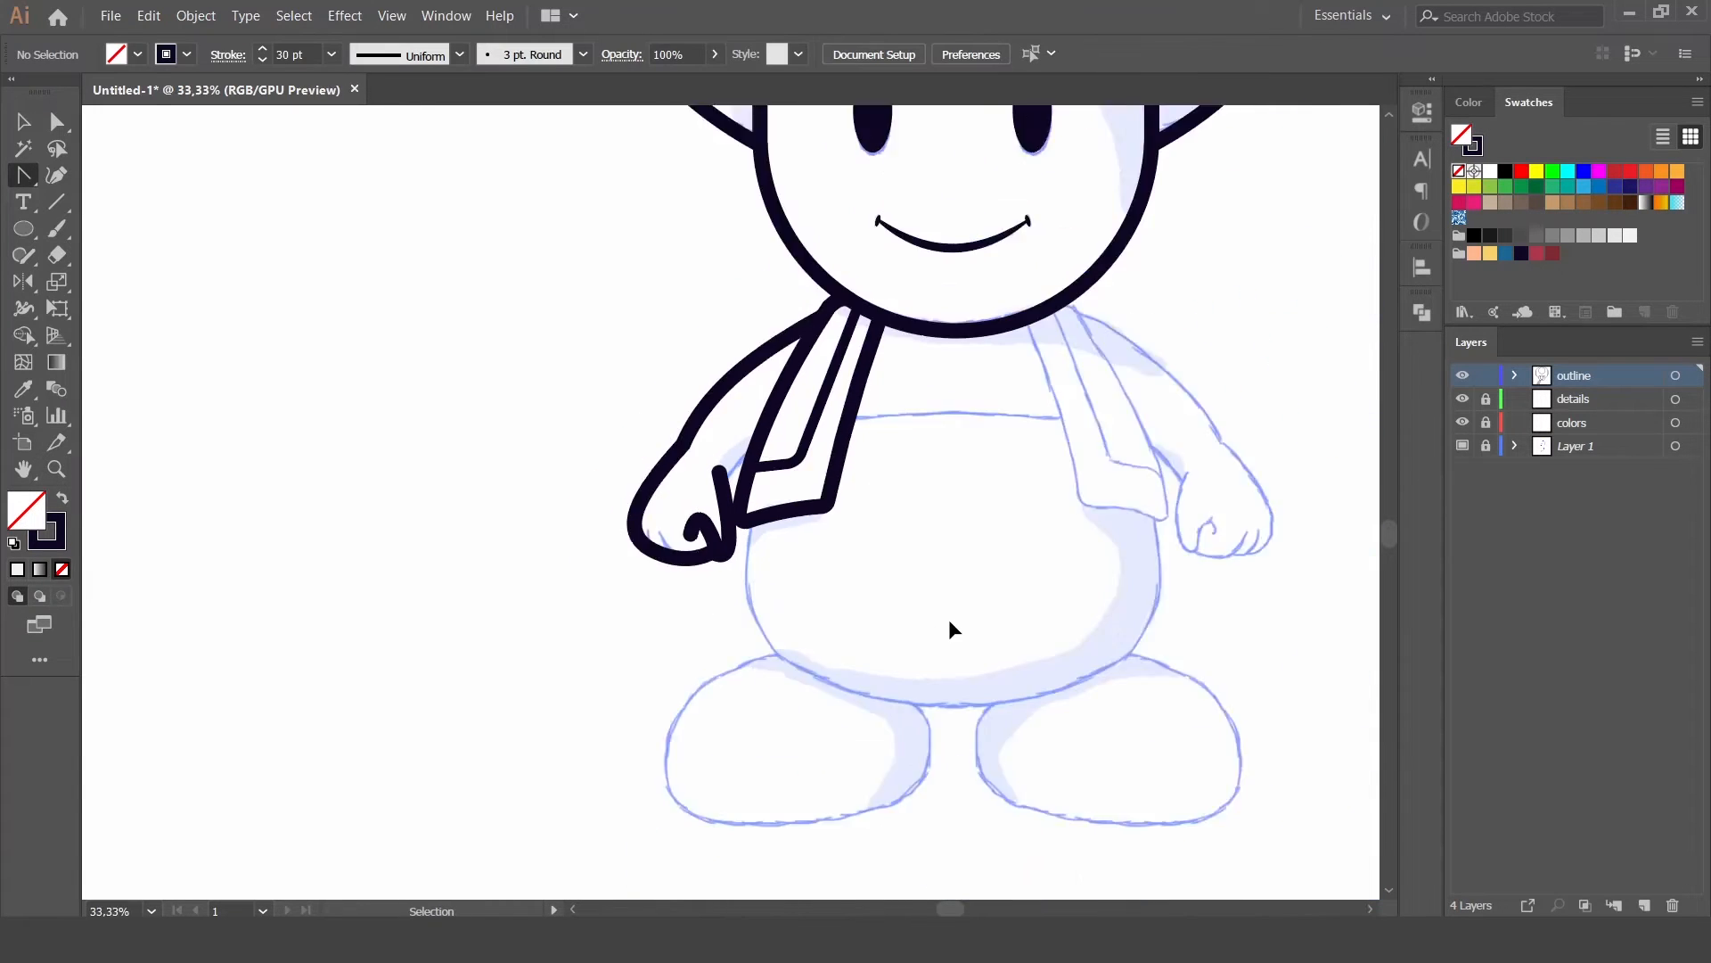
# Step: Reshape the inner edge of the left fist into a fuller curve that rounds into the thumb's base
pyautogui.hotkey('ctrl', '+')
pyautogui.hotkey('ctrl', '+')
pyautogui.hotkey('ctrl', '+')
pyautogui.hotkey('ctrl', '+')
pyautogui.hotkey('ctrl', '+')
pyautogui.hotkey('ctrl', '+')
pyautogui.click(725, 709)
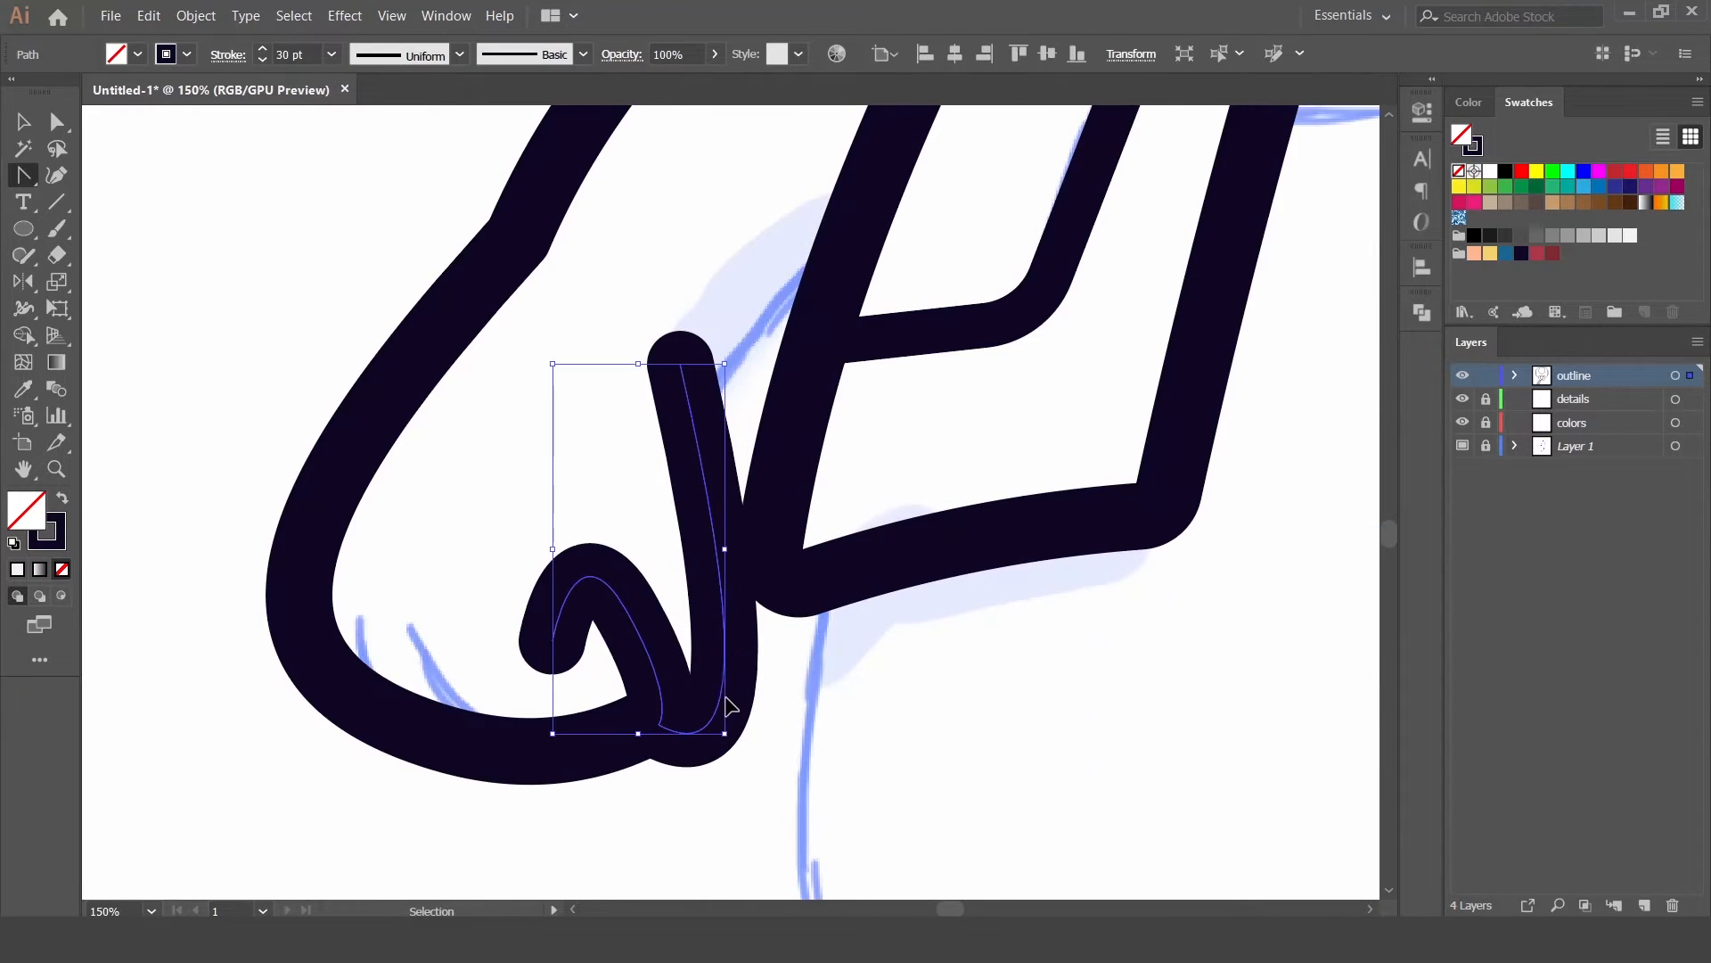
pyautogui.moveTo(724, 708); pyautogui.dragTo(769, 862)
pyautogui.moveTo(739, 620); pyautogui.dragTo(761, 535)
pyautogui.moveTo(768, 862); pyautogui.dragTo(747, 796)
# Step: Adjust the anchors at the base of the left thumb and even out the thumb path with the Smooth tool
pyautogui.press('a')
pyautogui.click(737, 820)
pyautogui.click(659, 725)
pyautogui.moveTo(674, 719); pyautogui.dragTo(738, 637)
pyautogui.click(595, 571)
pyautogui.moveTo(23, 255)
pyautogui.mouseDown()
pyautogui.moveTo(94, 285)
pyautogui.moveTo(98, 307)
pyautogui.mouseUp()
pyautogui.moveTo(704, 722)
pyautogui.mouseDown()
pyautogui.moveTo(670, 731)
pyautogui.moveTo(618, 673)
pyautogui.mouseUp()
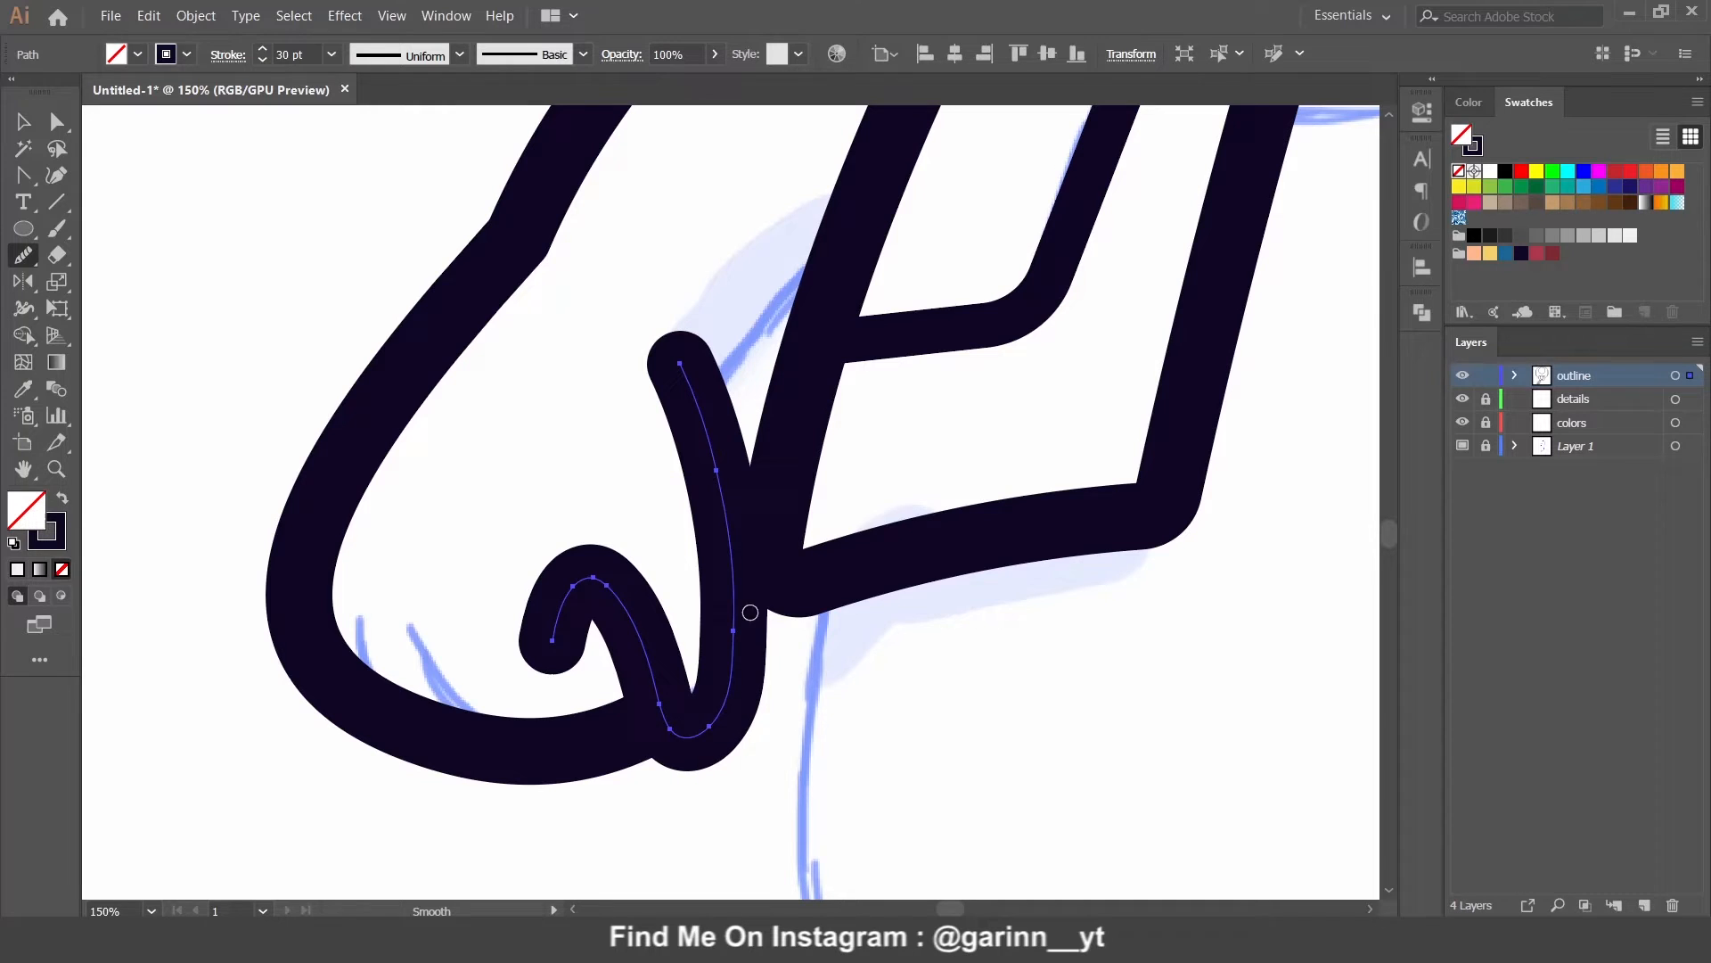
# Step: Draw the short lower arm line from the top of the left fist's inner edge up to the vest flap
pyautogui.moveTo(843, 406); pyautogui.dragTo(727, 573)
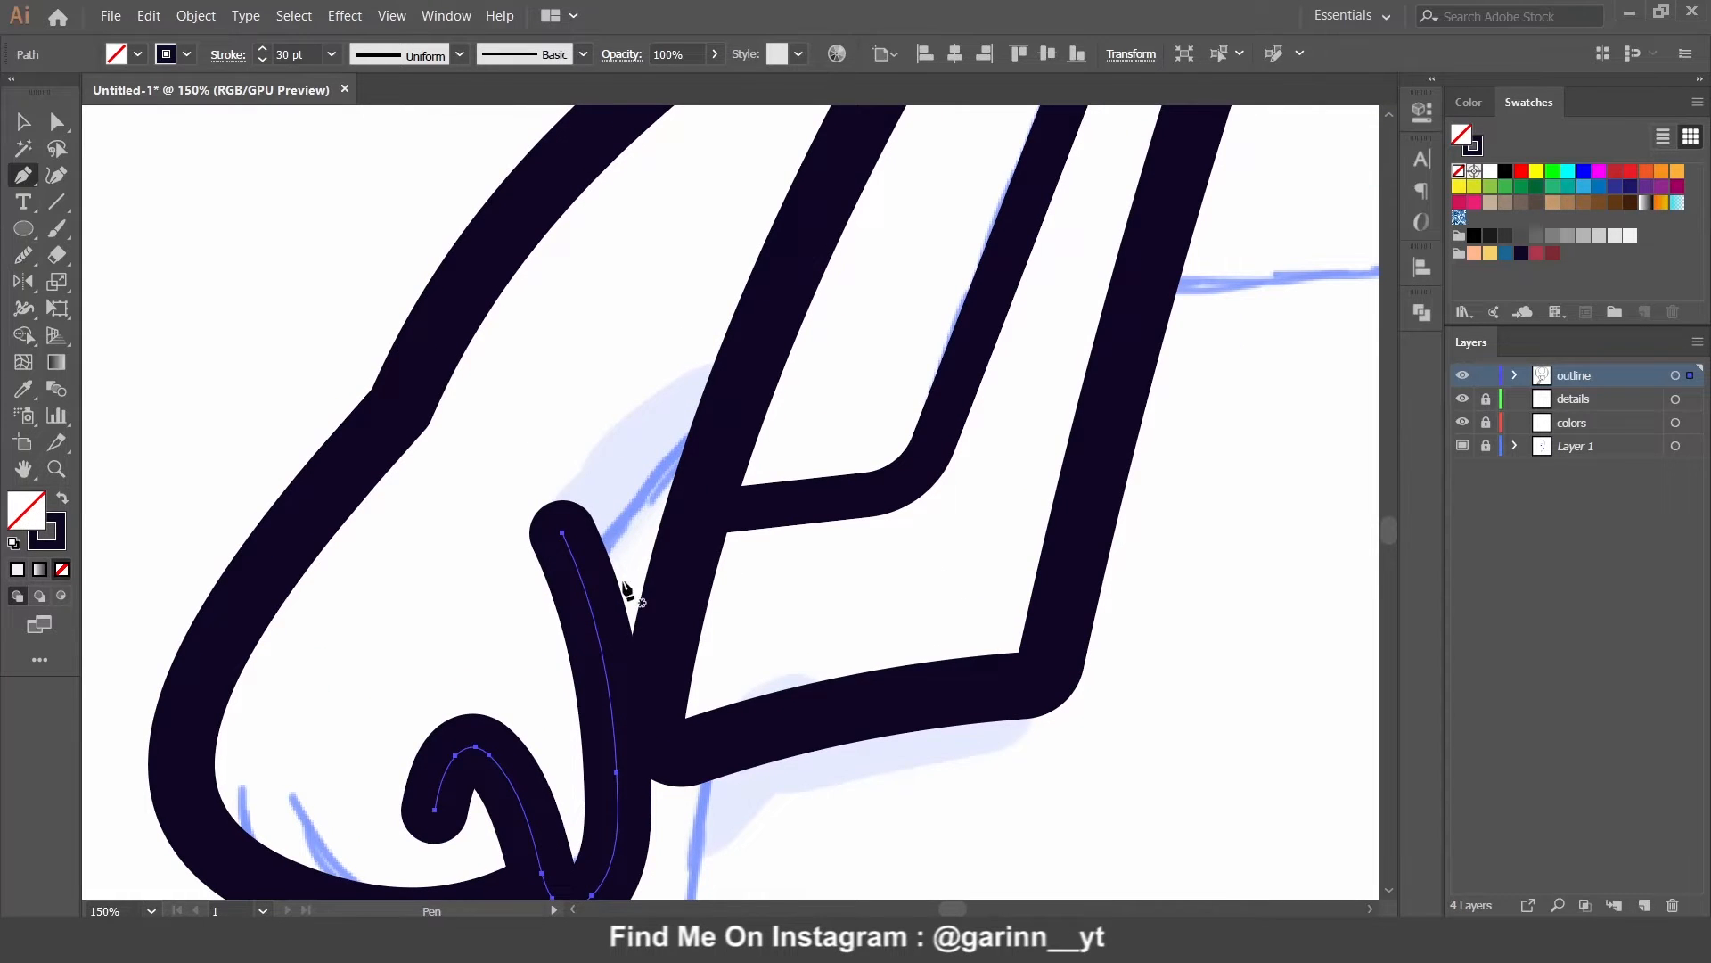
pyautogui.hotkey('ctrl', 'shift', 'a')
pyautogui.click(587, 572)
pyautogui.hotkey('ctrl', 'shift', 'a')
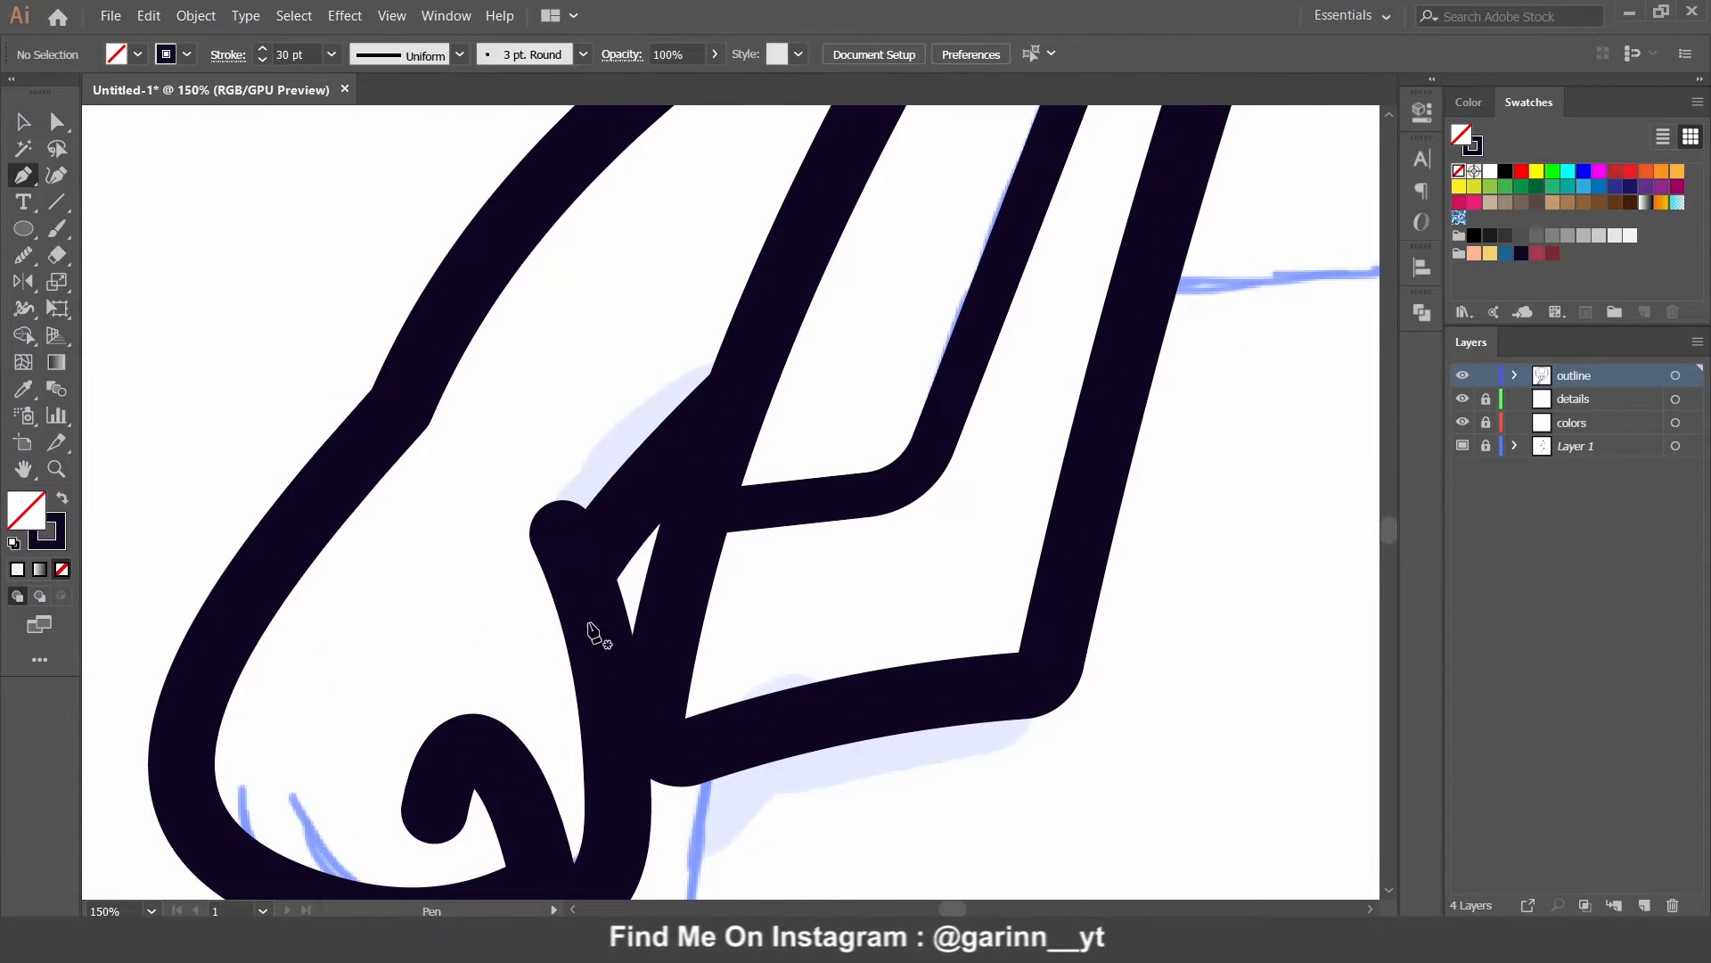
# Step: Reflect a copy of the grouped left arm and vest flap across a vertical axis through the face's bottom centre
pyautogui.hotkey('ctrl', '-')
pyautogui.hotkey('ctrl', '-')
pyautogui.hotkey('ctrl', '-')
pyautogui.hotkey('ctrl', '-')
pyautogui.press('v')
pyautogui.moveTo(742, 710)
pyautogui.mouseDown()
pyautogui.moveTo(751, 434)
pyautogui.moveTo(782, 305)
pyautogui.mouseUp()
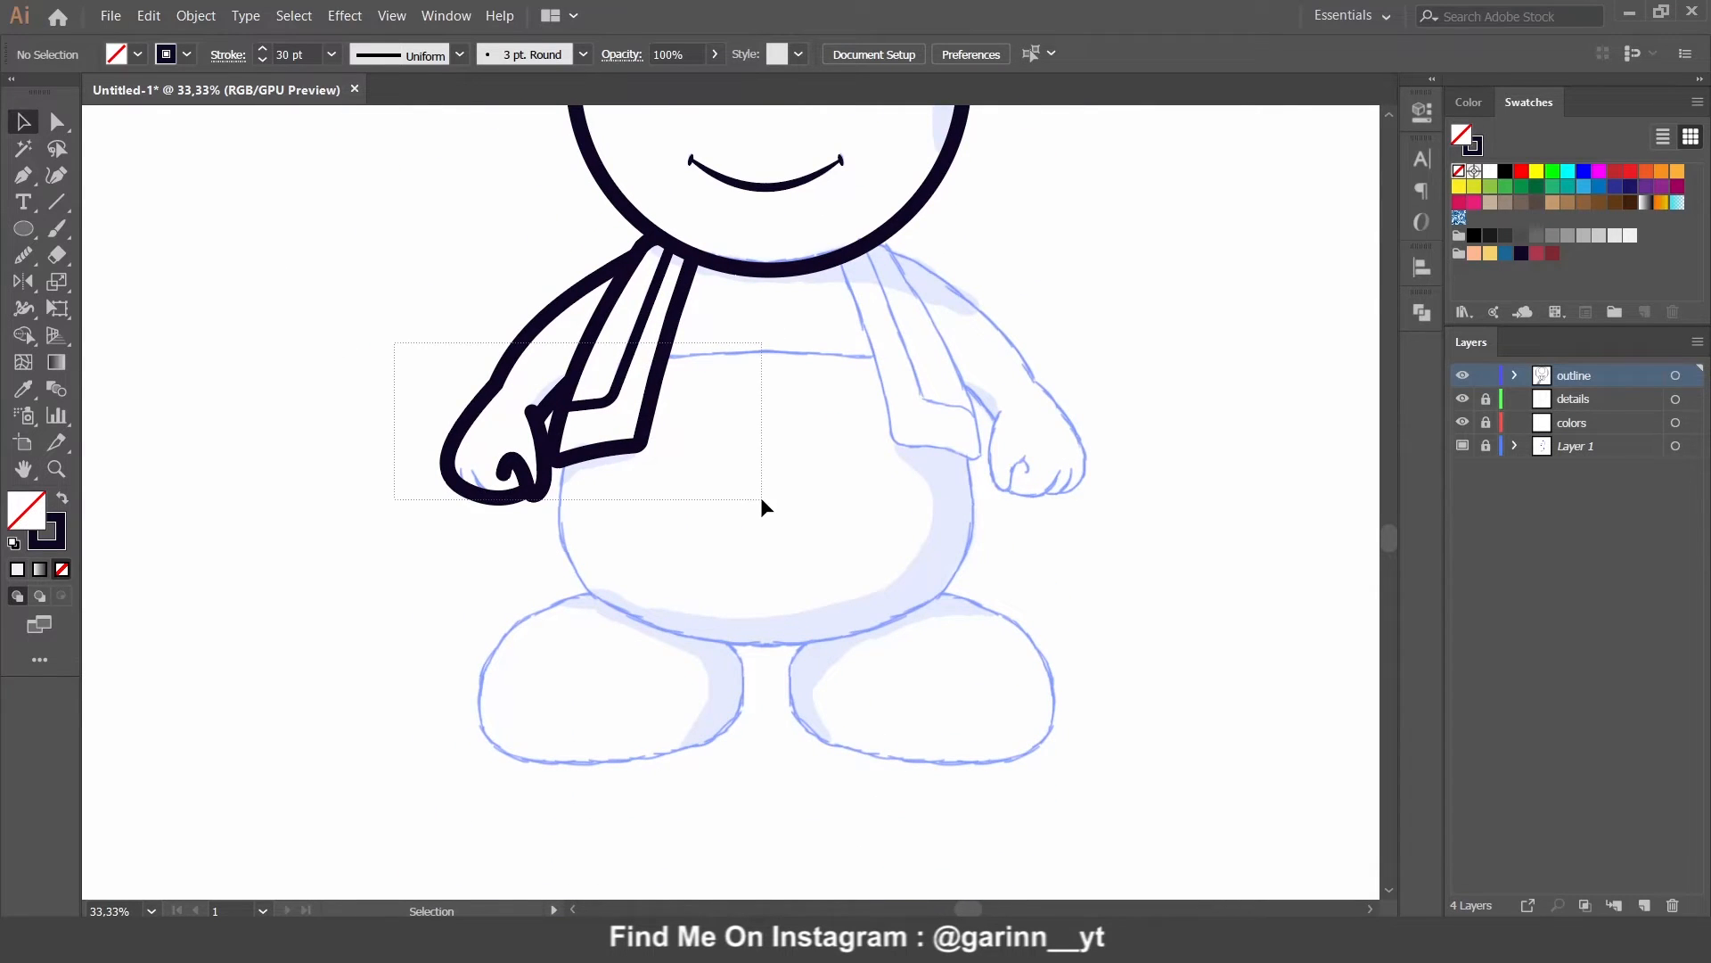
pyautogui.moveTo(762, 501); pyautogui.dragTo(774, 512)
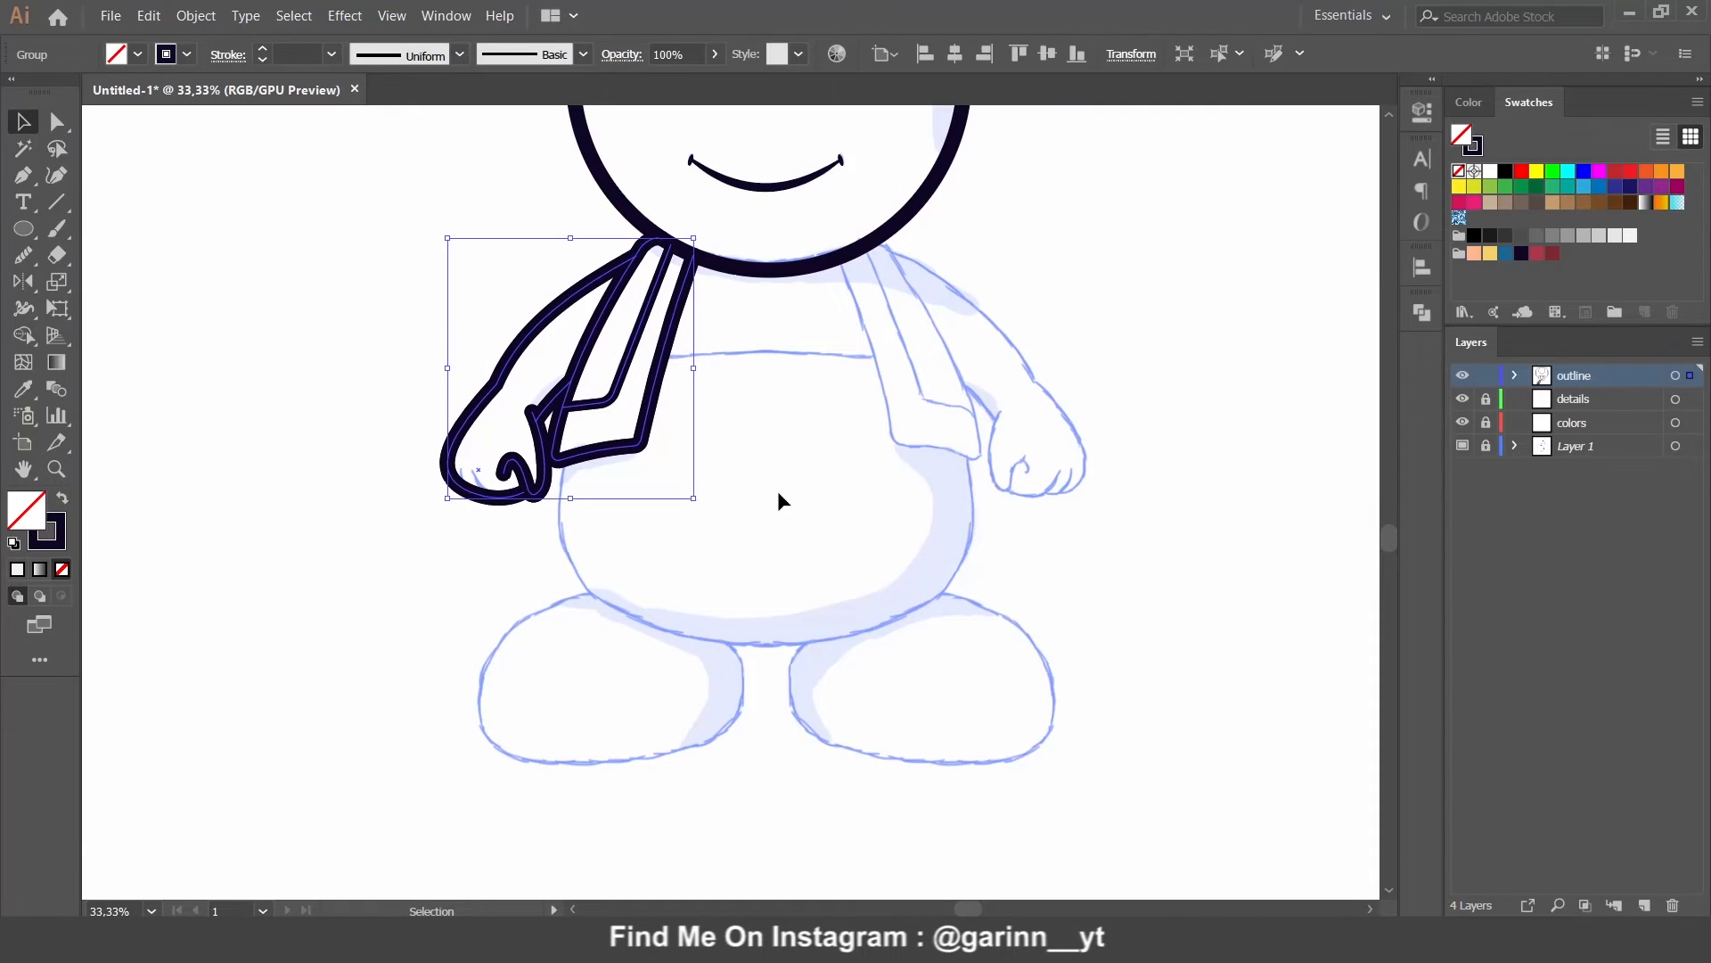
pyautogui.click(23, 282)
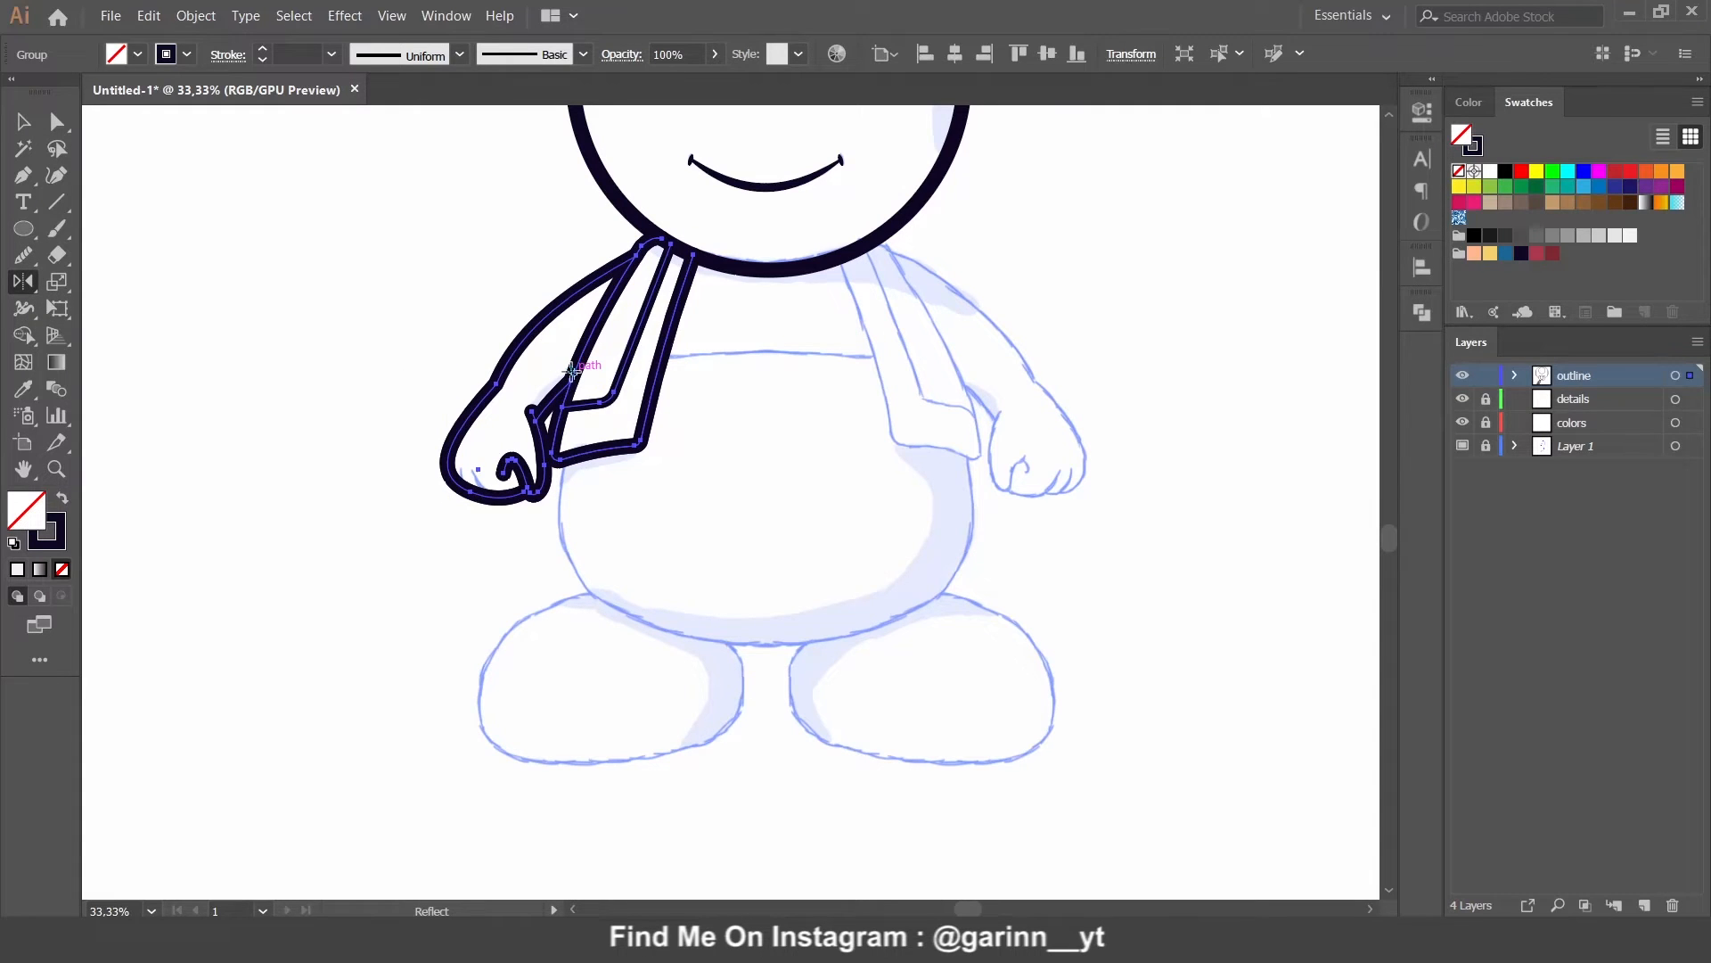
pyautogui.keyDown('alt'); pyautogui.click(767, 267); pyautogui.keyUp('alt')
pyautogui.click(1191, 533)
# Step: Ungroup the mirrored right arm and vest flap, then deselect them
pyautogui.rightClick(962, 367)
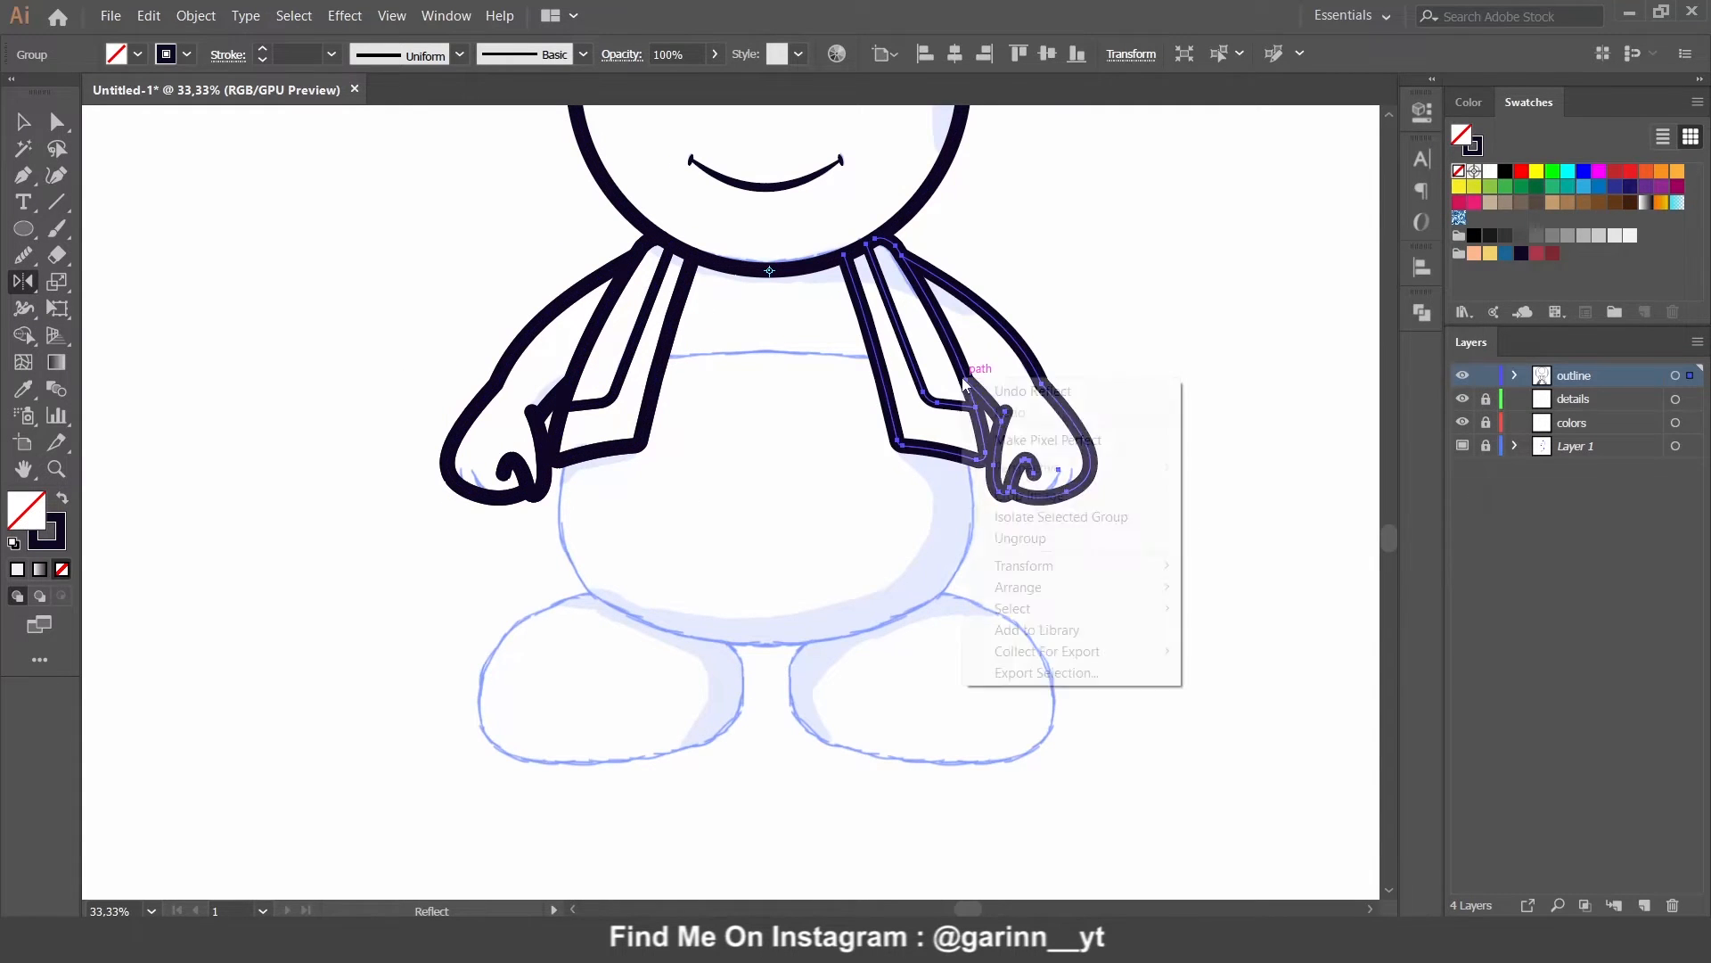
pyautogui.click(1028, 510)
pyautogui.press('v')
pyautogui.click(1152, 399)
# Step: Draw the chest line between the two vest flaps with the outline's dark 30 pt stroke and bend it slightly upward
pyautogui.moveTo(1121, 329); pyautogui.dragTo(1105, 402)
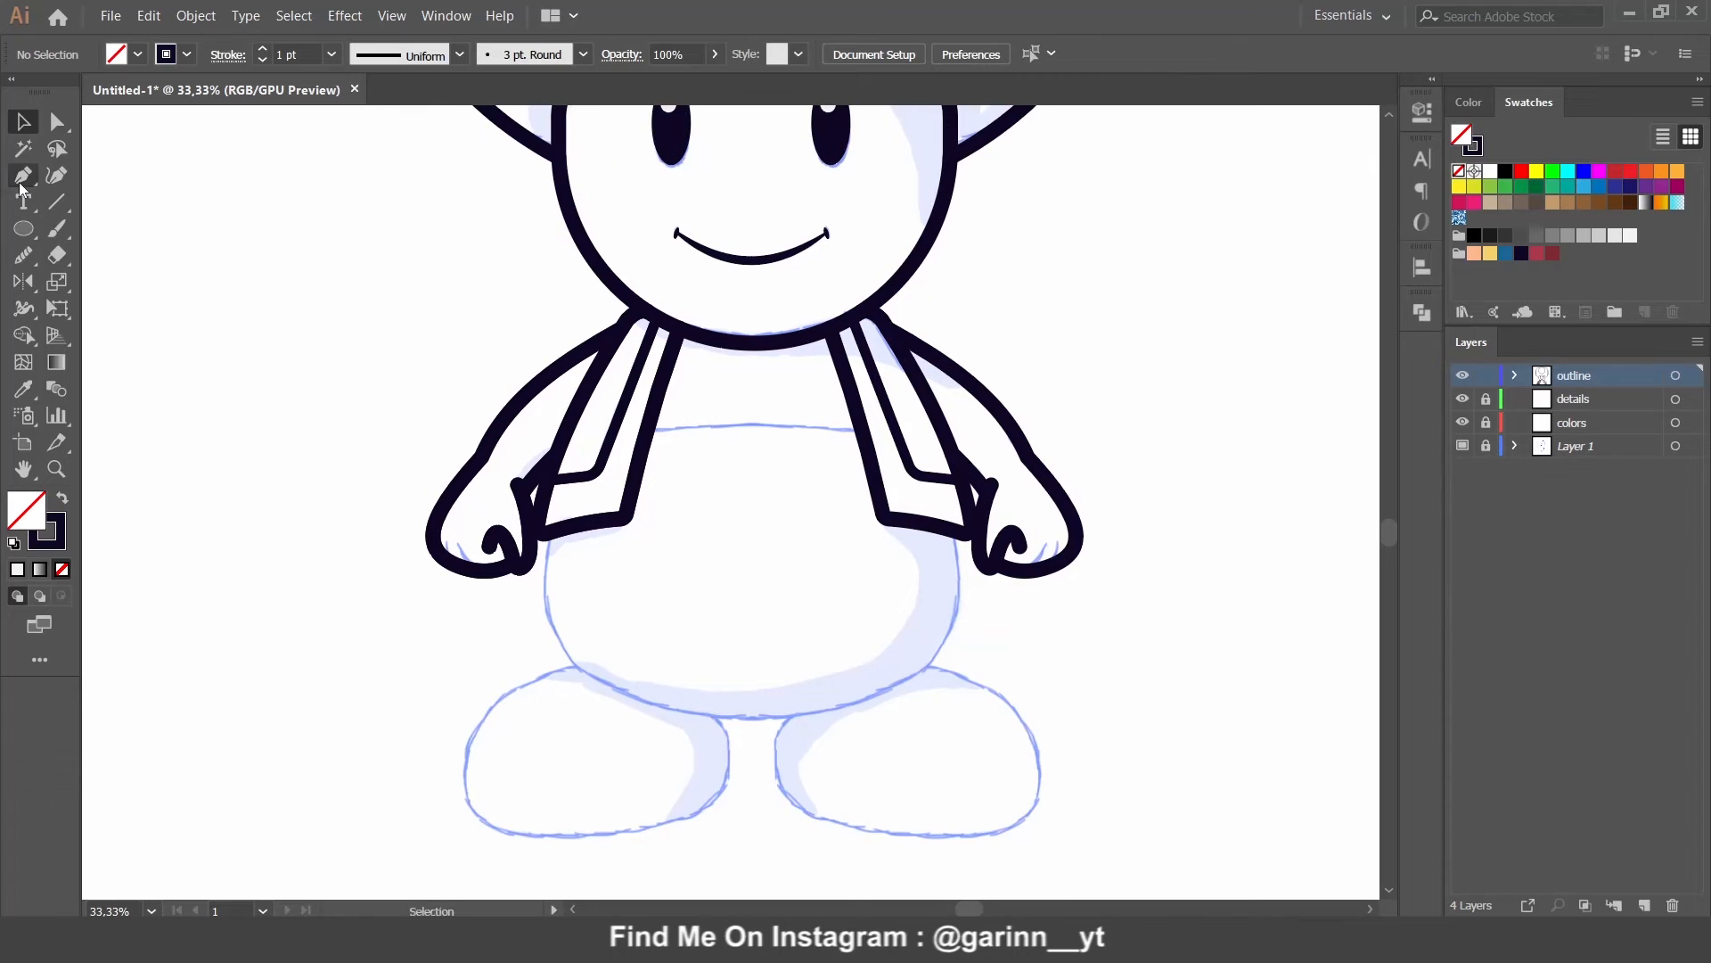
pyautogui.click(646, 431)
pyautogui.click(864, 432)
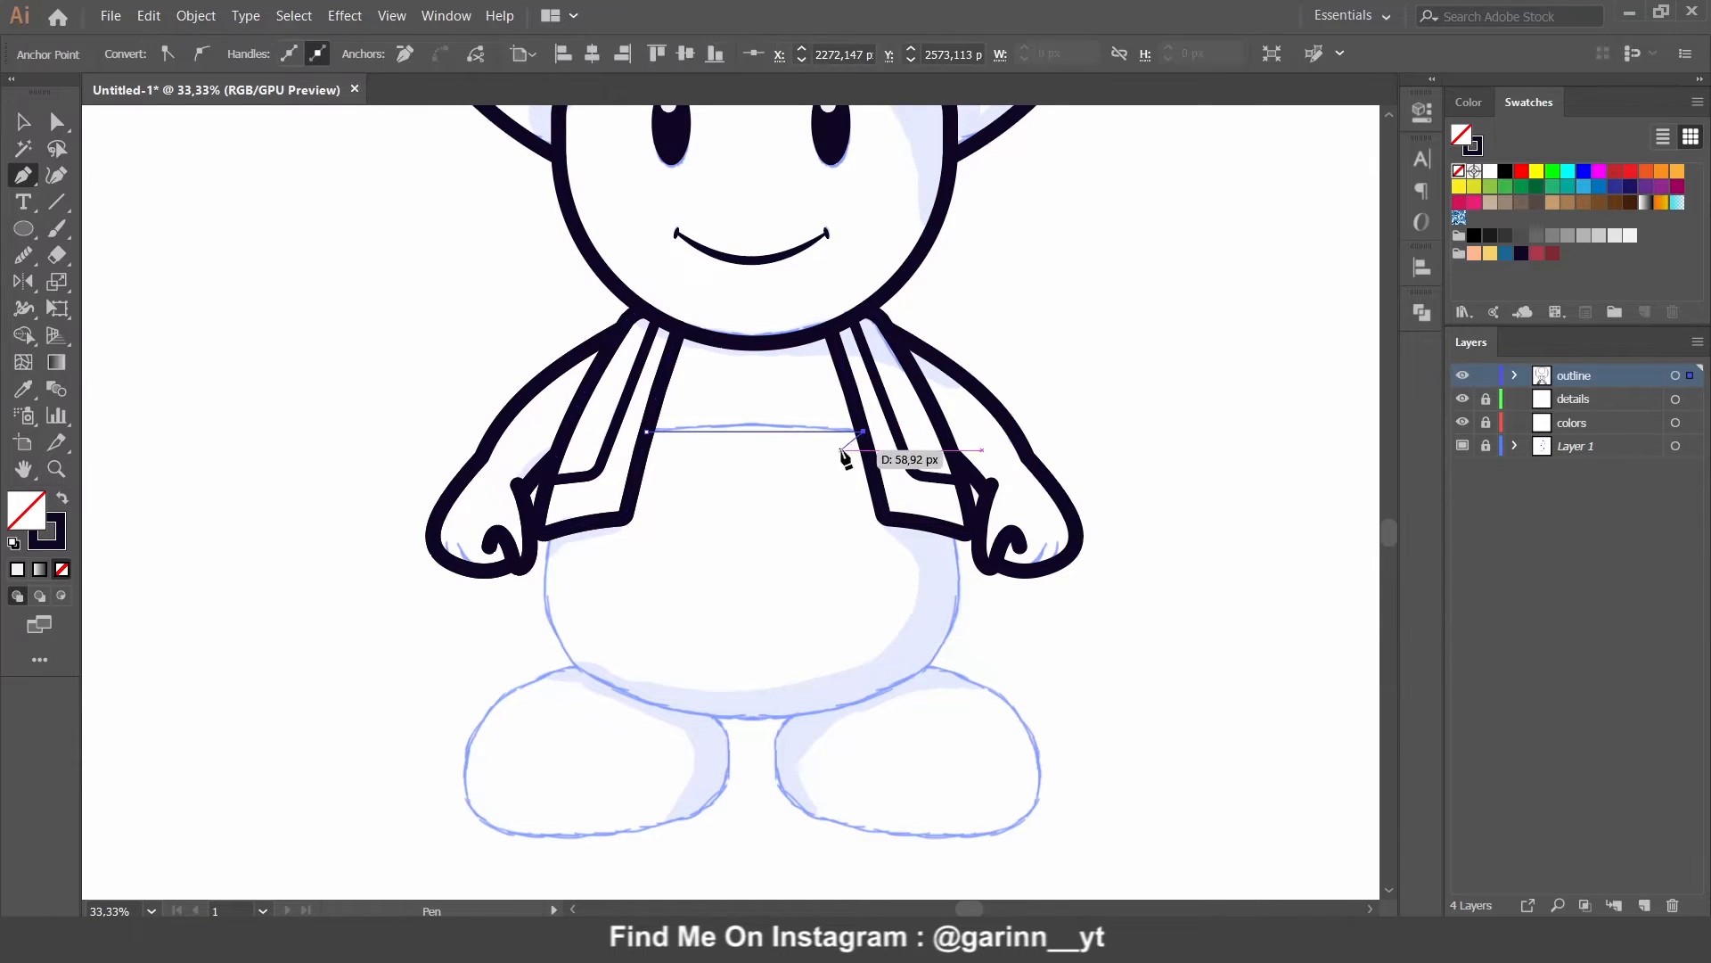
pyautogui.press('i')
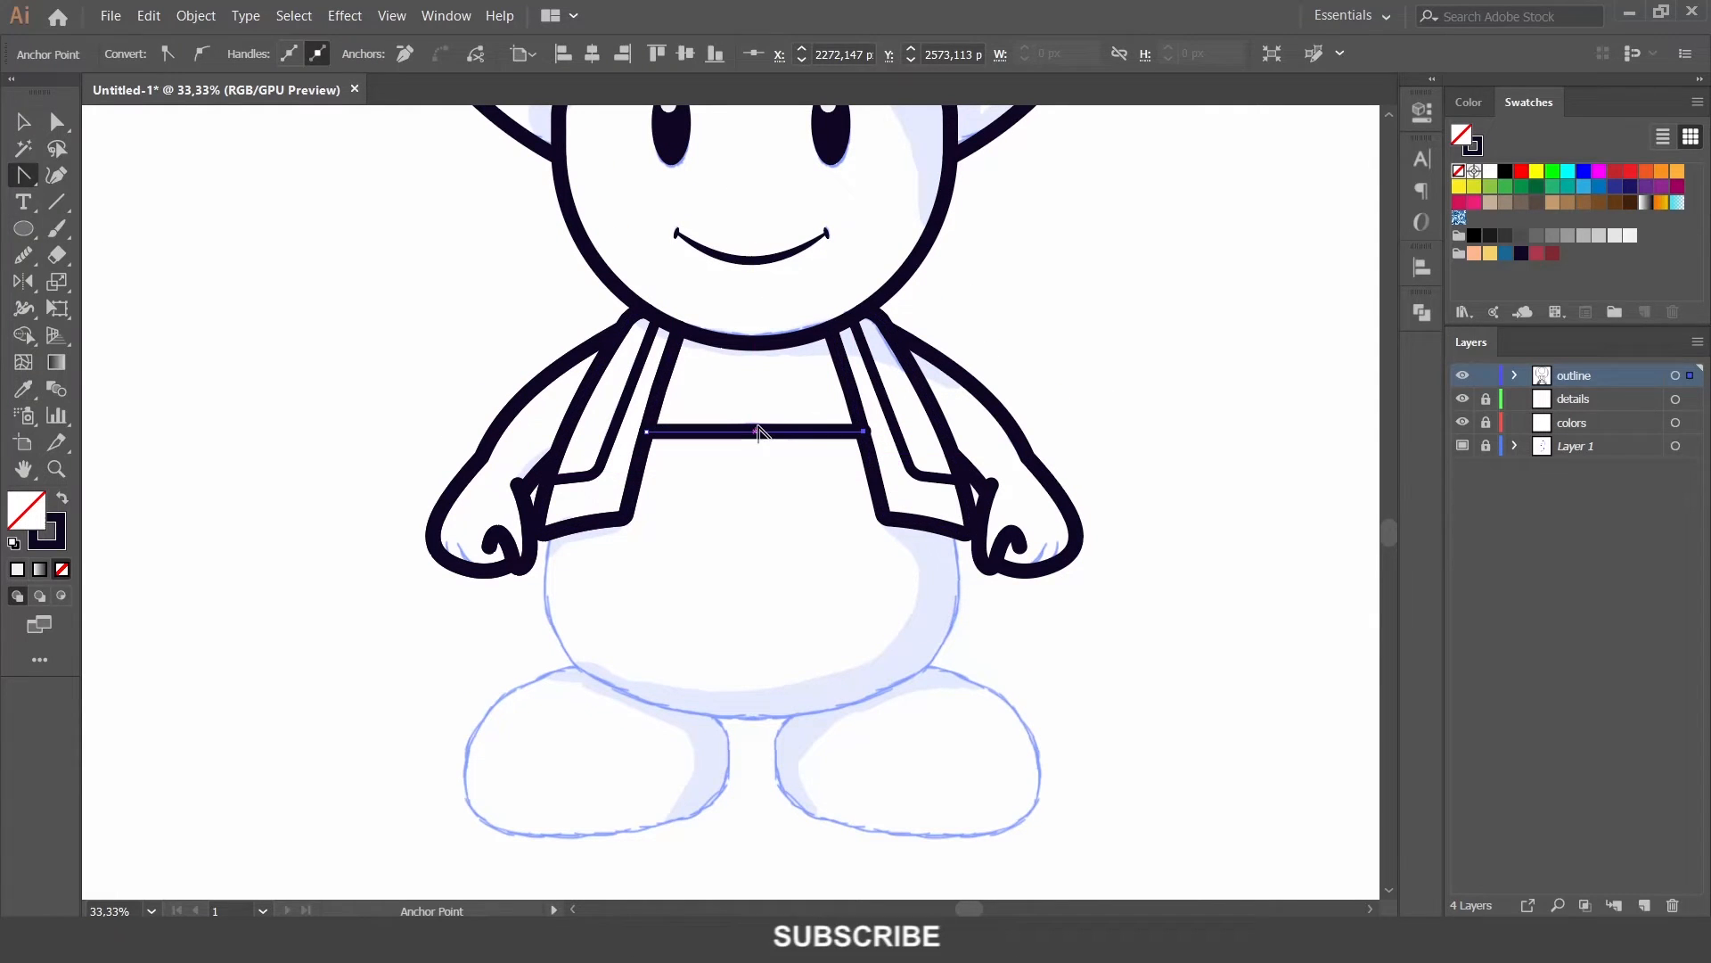
pyautogui.moveTo(757, 431); pyautogui.dragTo(756, 421)
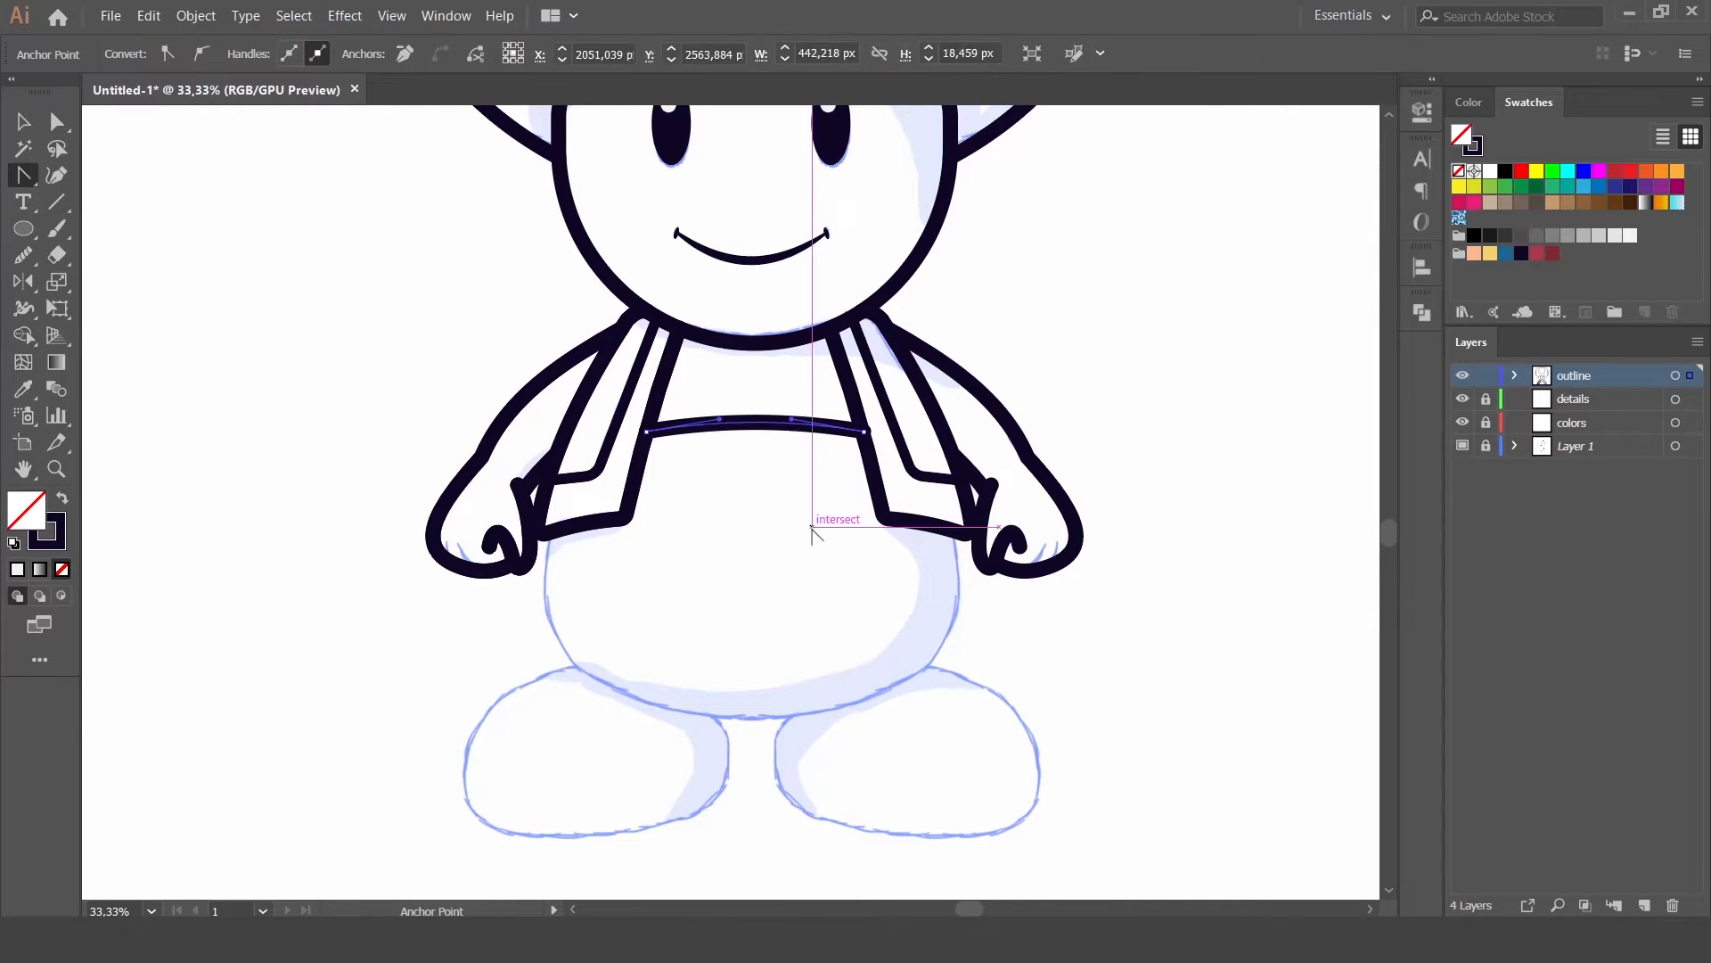
pyautogui.keyDown('ctrl'); pyautogui.click(791, 490); pyautogui.keyUp('ctrl')
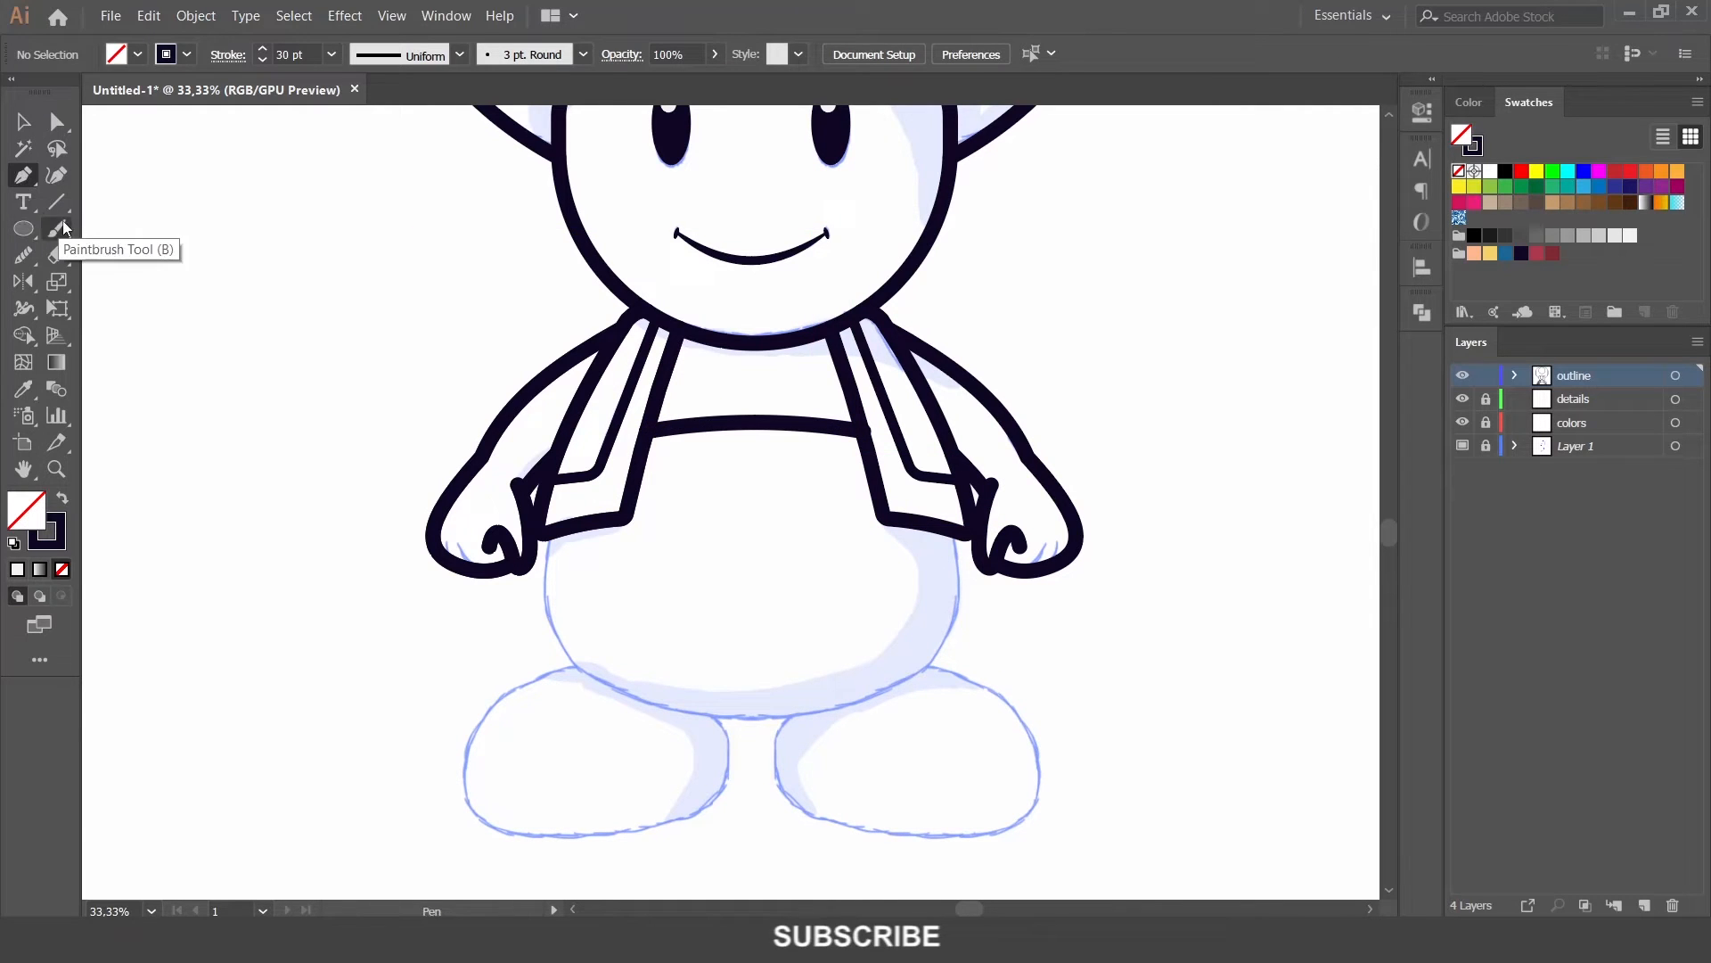
# Step: Draw the left half of the belly outline from the vest flap to the bottom centre and round its corner to about 270 px
pyautogui.press('m')
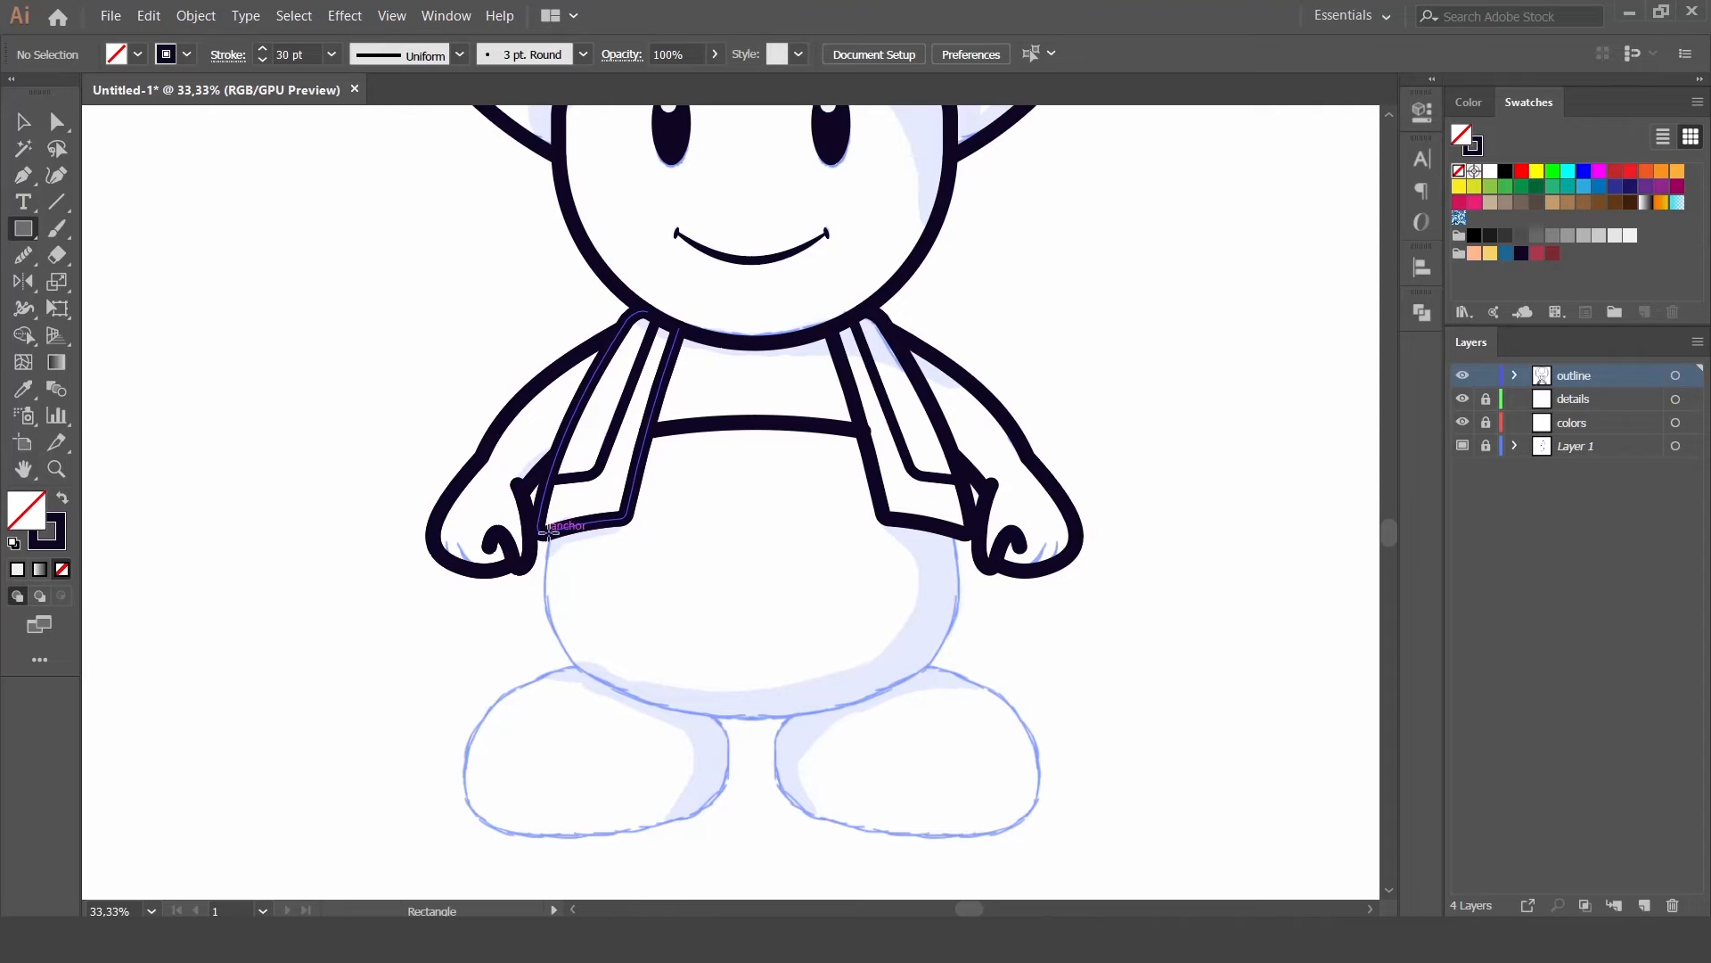
pyautogui.press('p')
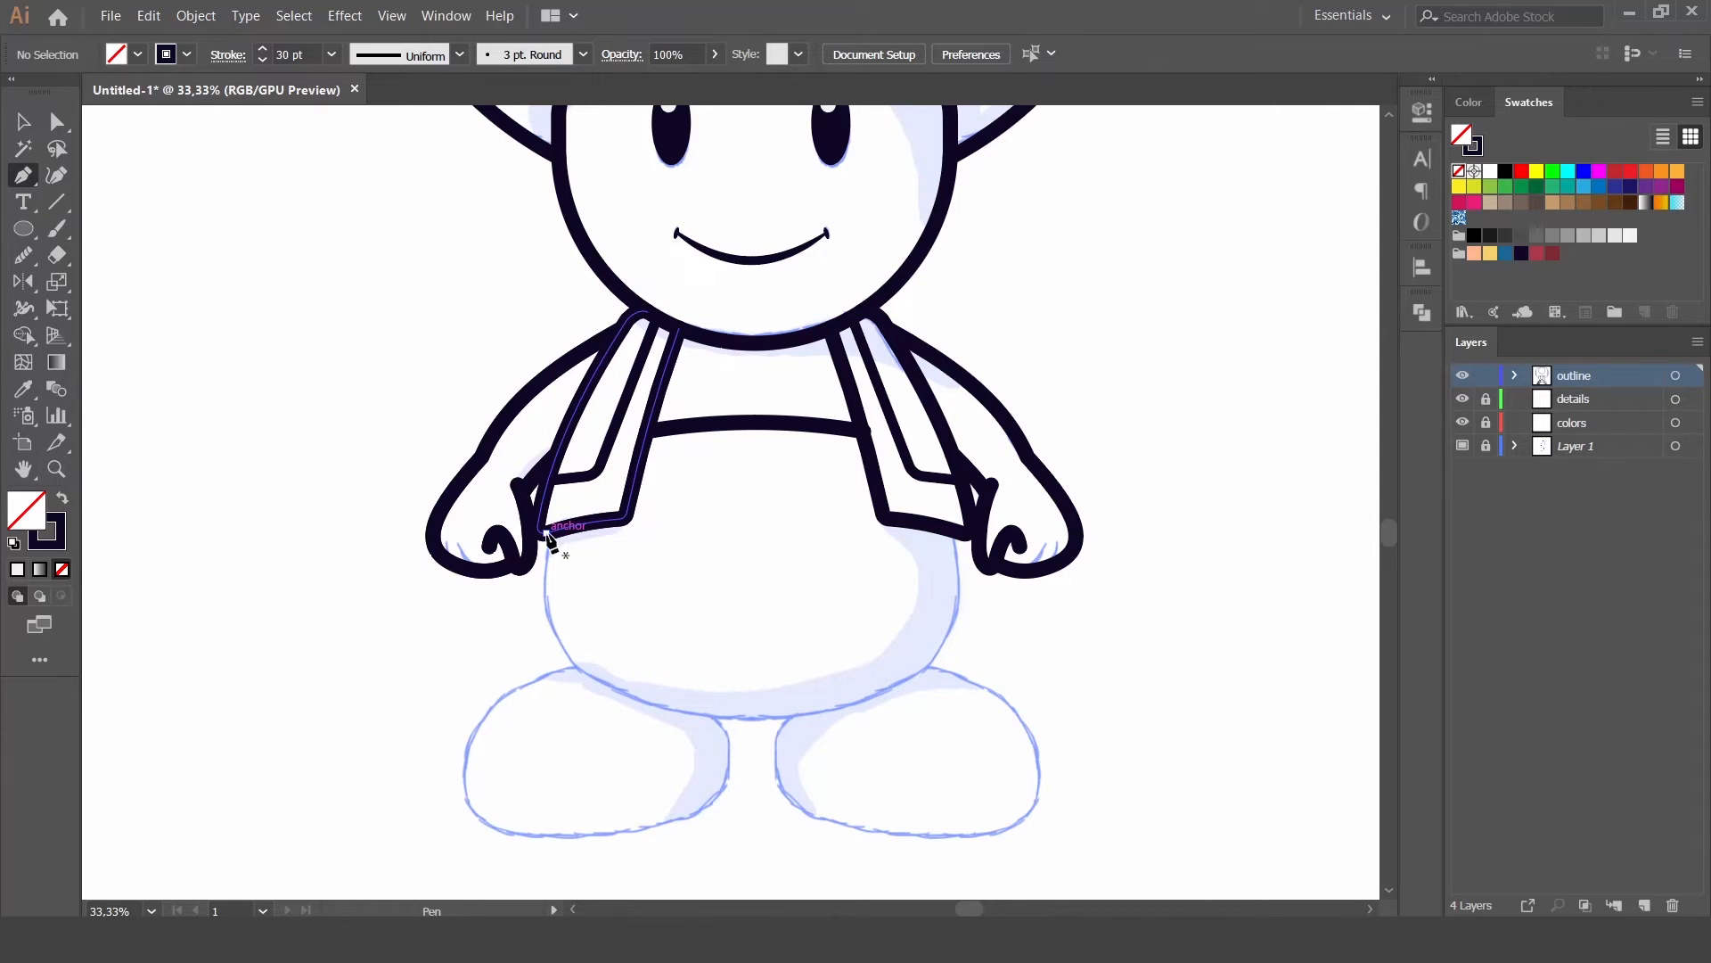
pyautogui.moveTo(551, 533); pyautogui.dragTo(541, 685)
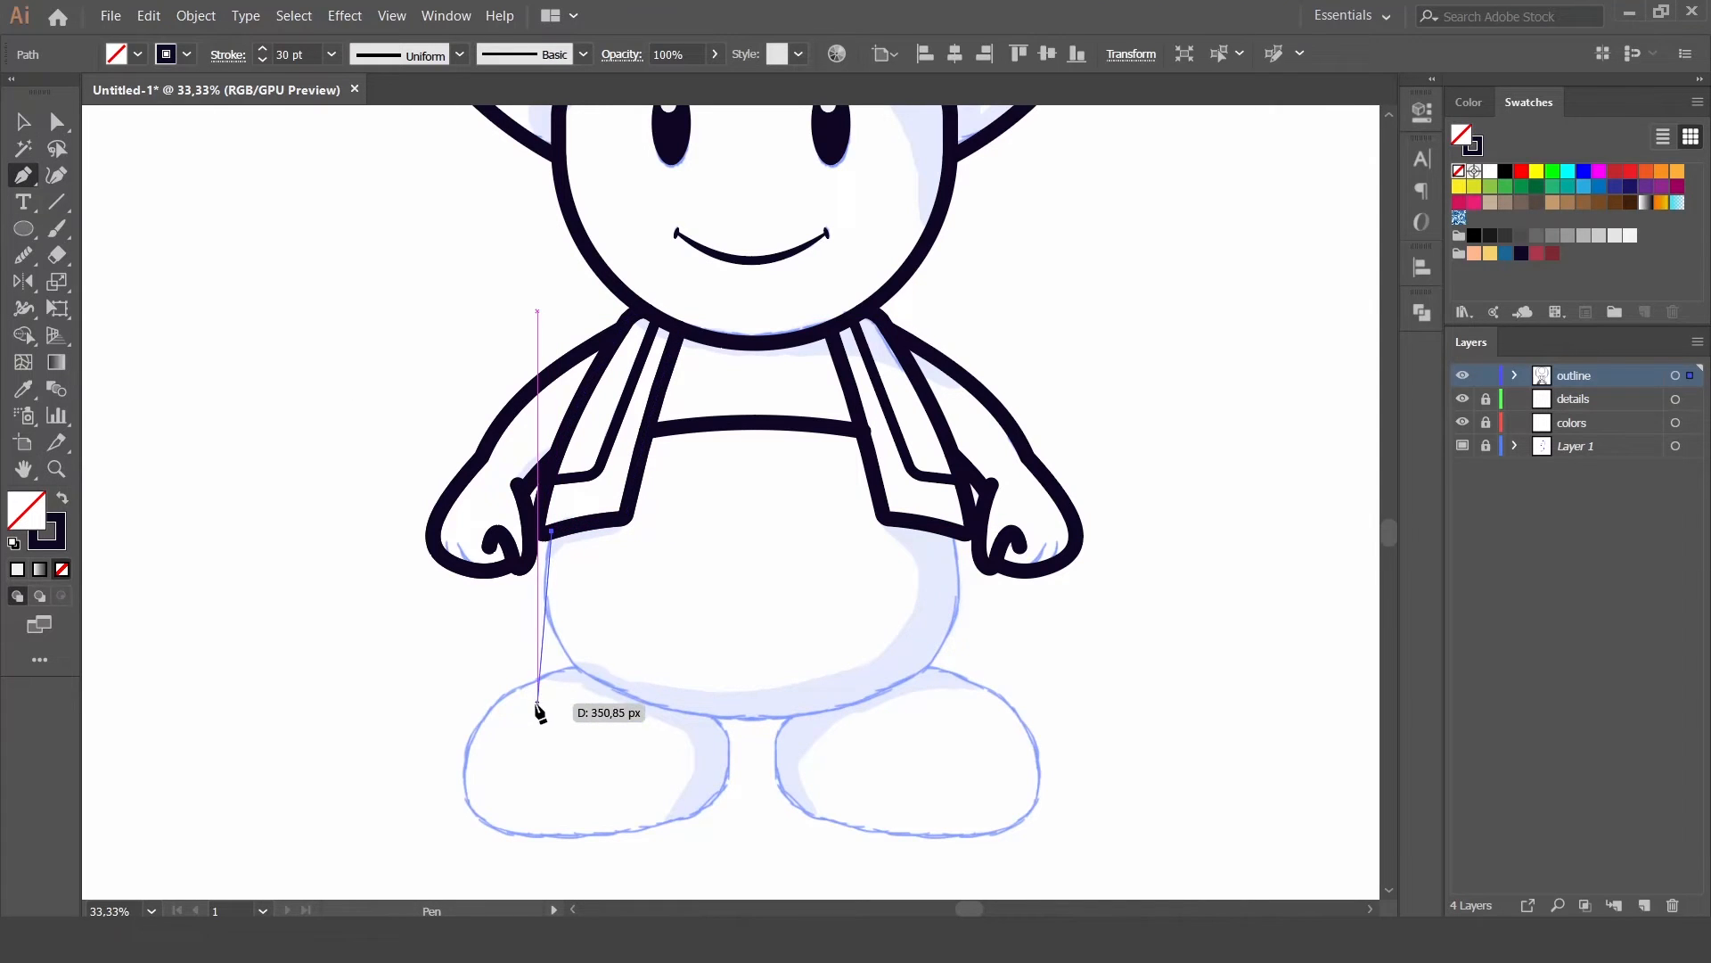
pyautogui.click(533, 706)
pyautogui.click(756, 719)
pyautogui.click(55, 131)
pyautogui.moveTo(482, 668); pyautogui.dragTo(679, 580)
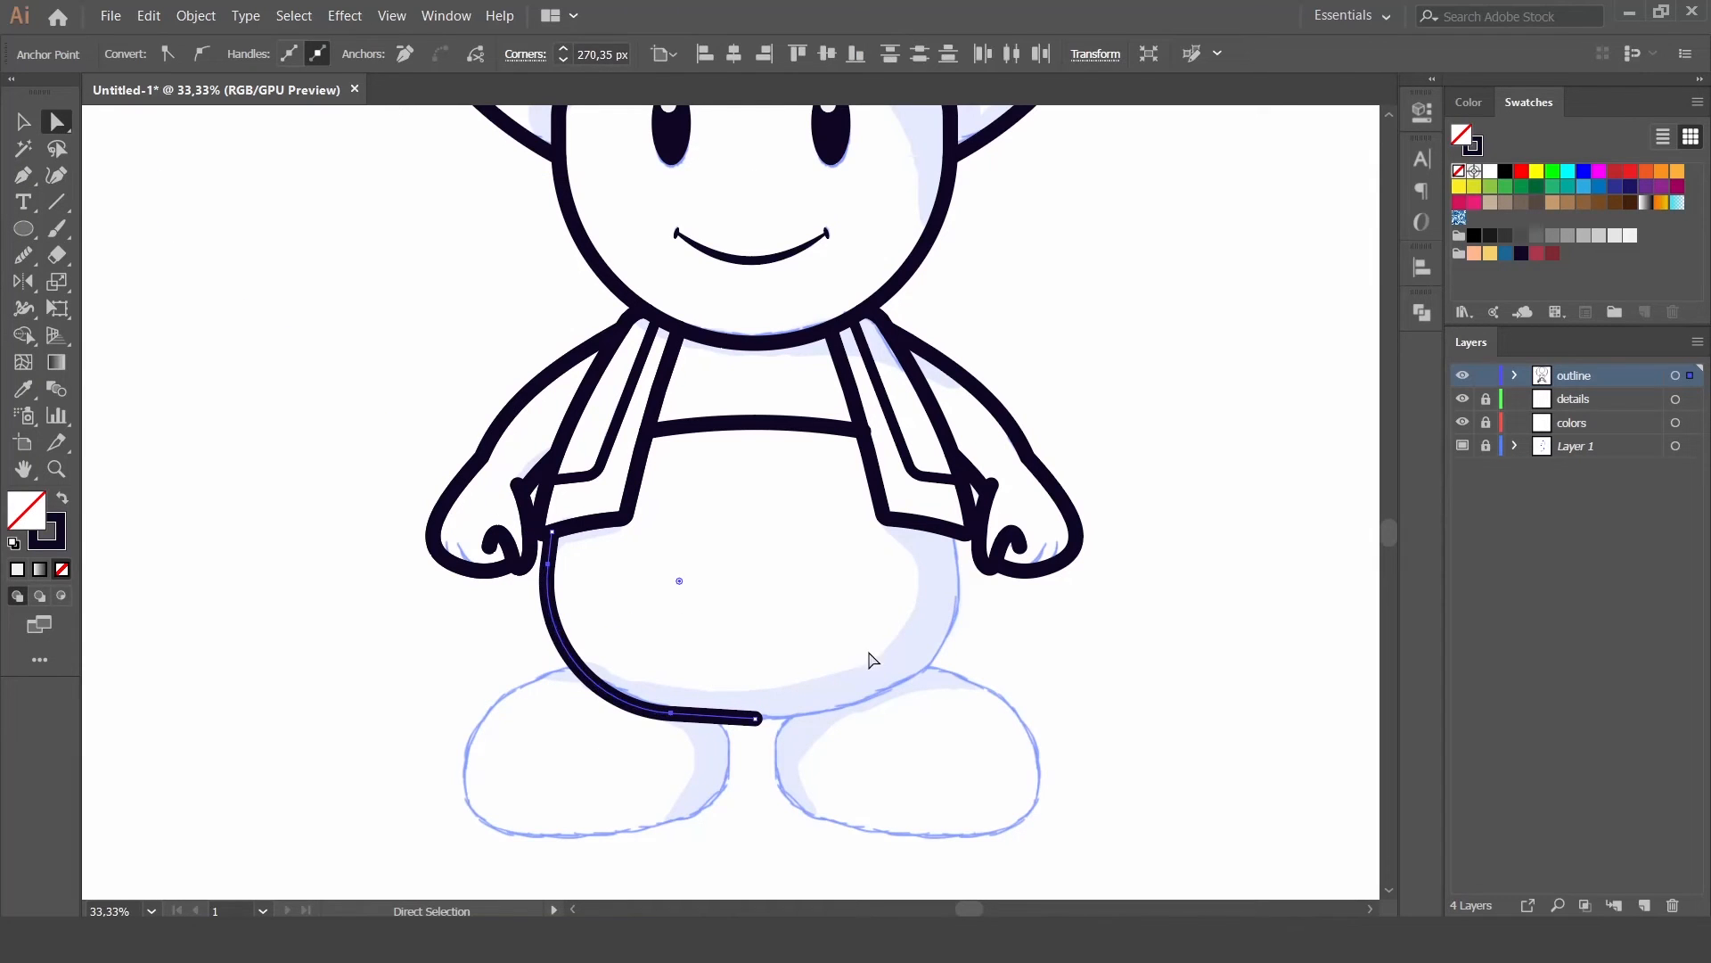
pyautogui.click(815, 687)
# Step: Reflect a copy of the left belly half across a vertical axis through its bottom centre endpoint
pyautogui.press('v')
pyautogui.click(626, 709)
pyautogui.press('o')
pyautogui.moveTo(521, 700); pyautogui.dragTo(793, 706)
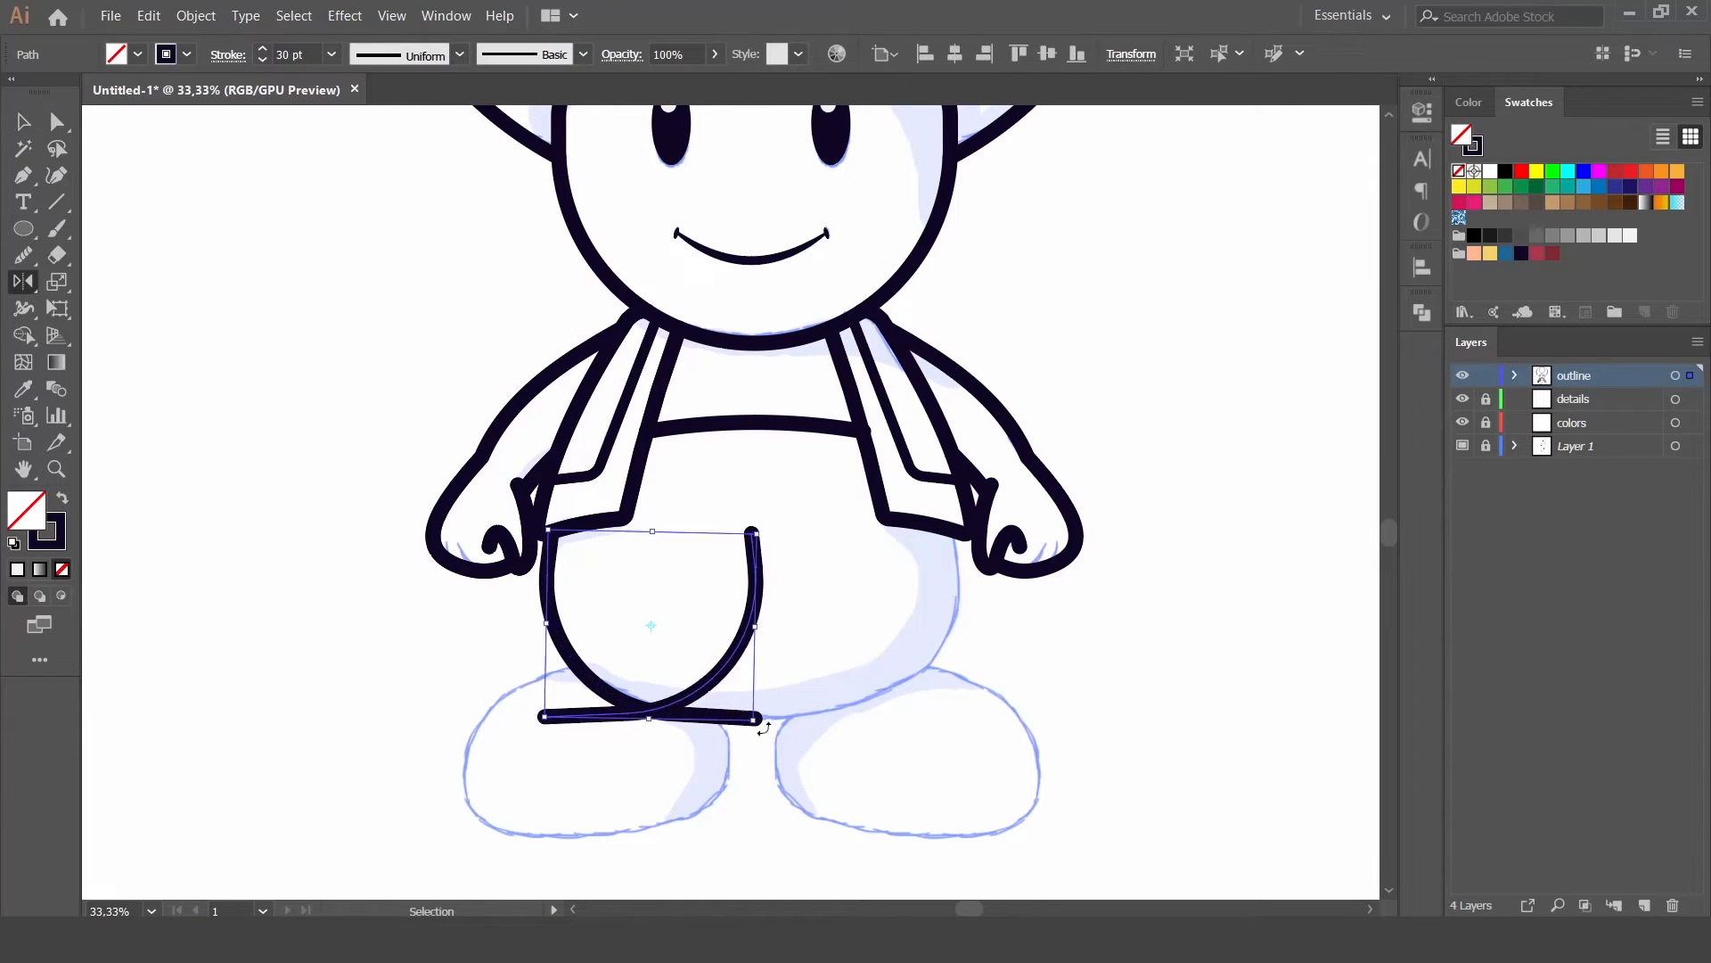
pyautogui.keyDown('alt'); pyautogui.click(756, 719); pyautogui.keyUp('alt')
pyautogui.click(1188, 531)
pyautogui.press('v')
pyautogui.click(1066, 804)
pyautogui.click(763, 719)
pyautogui.keyDown('shift'); pyautogui.click(740, 717); pyautogui.keyUp('shift')
pyautogui.click(1422, 312)
pyautogui.click(1166, 420)
pyautogui.press('Return')
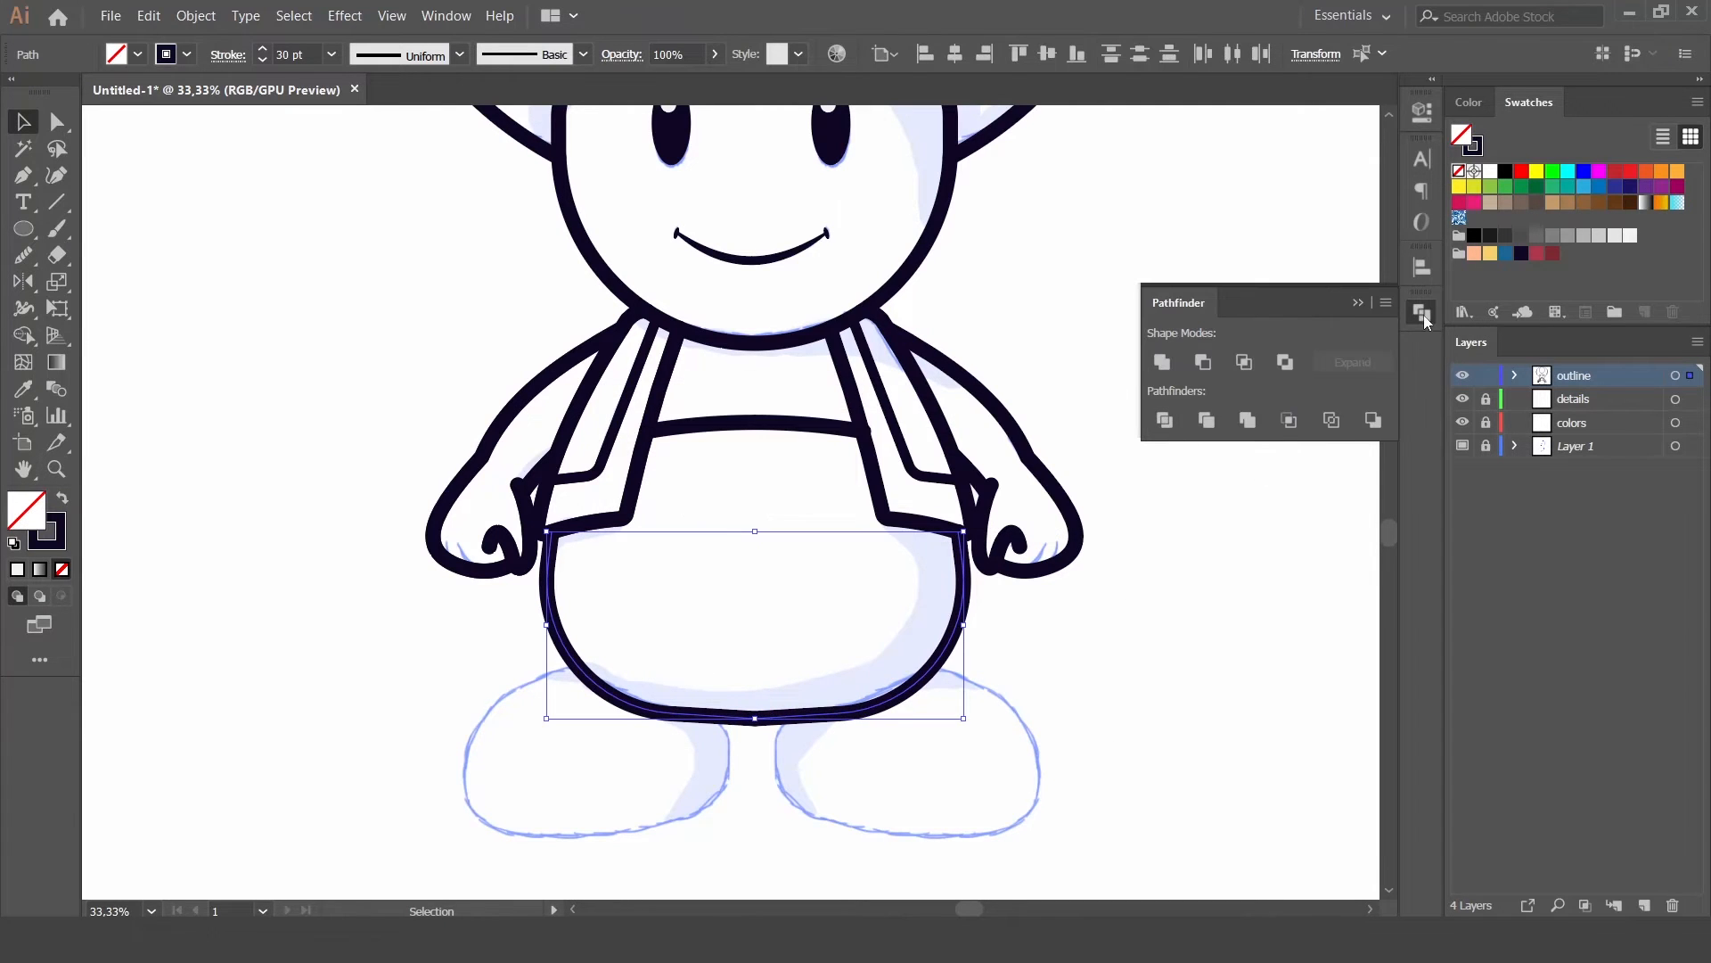
pyautogui.click(1423, 314)
# Step: Join the two belly halves into one path at their meeting endpoints at the bottom centre
pyautogui.moveTo(731, 687); pyautogui.dragTo(778, 734)
pyautogui.rightClick(765, 722)
pyautogui.click(811, 475)
pyautogui.click(1084, 657)
# Step: Try to soften the pointed bottom centre of the belly outline by rounding its corner
pyautogui.click(785, 719)
pyautogui.hotkey('ctrl', '+')
pyautogui.hotkey('ctrl', '+')
pyautogui.hotkey('ctrl', '+')
pyautogui.hotkey('ctrl', '+')
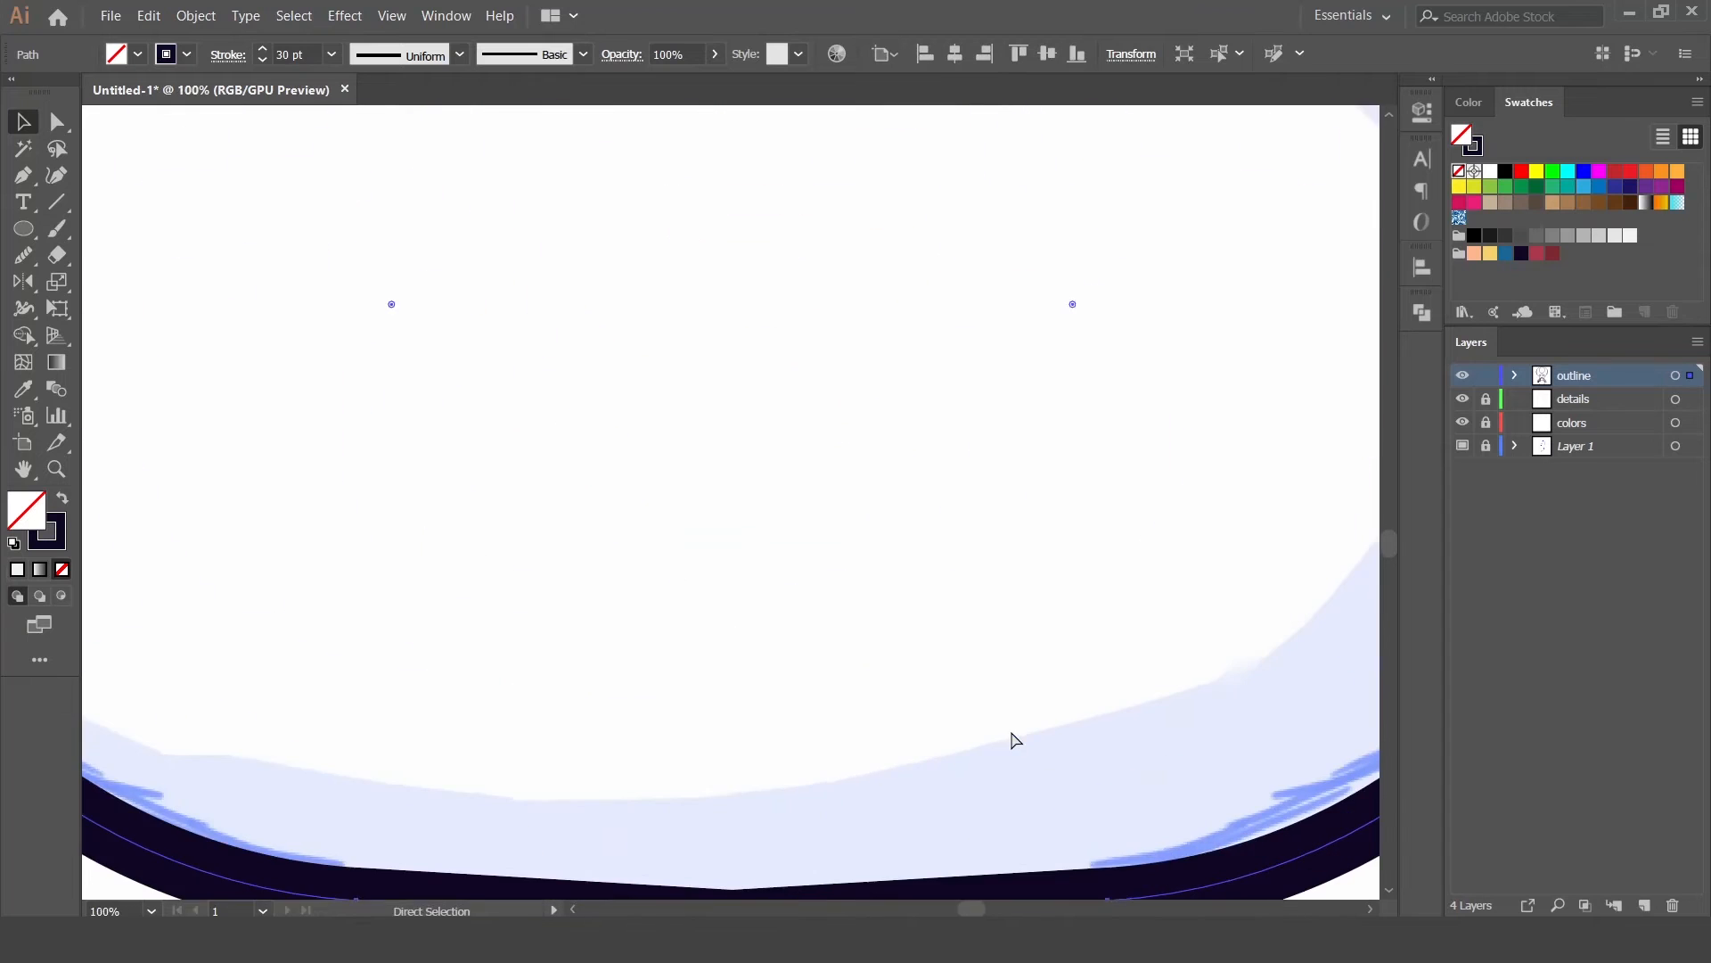
pyautogui.moveTo(837, 782); pyautogui.dragTo(833, 588)
pyautogui.moveTo(737, 698); pyautogui.dragTo(736, 495)
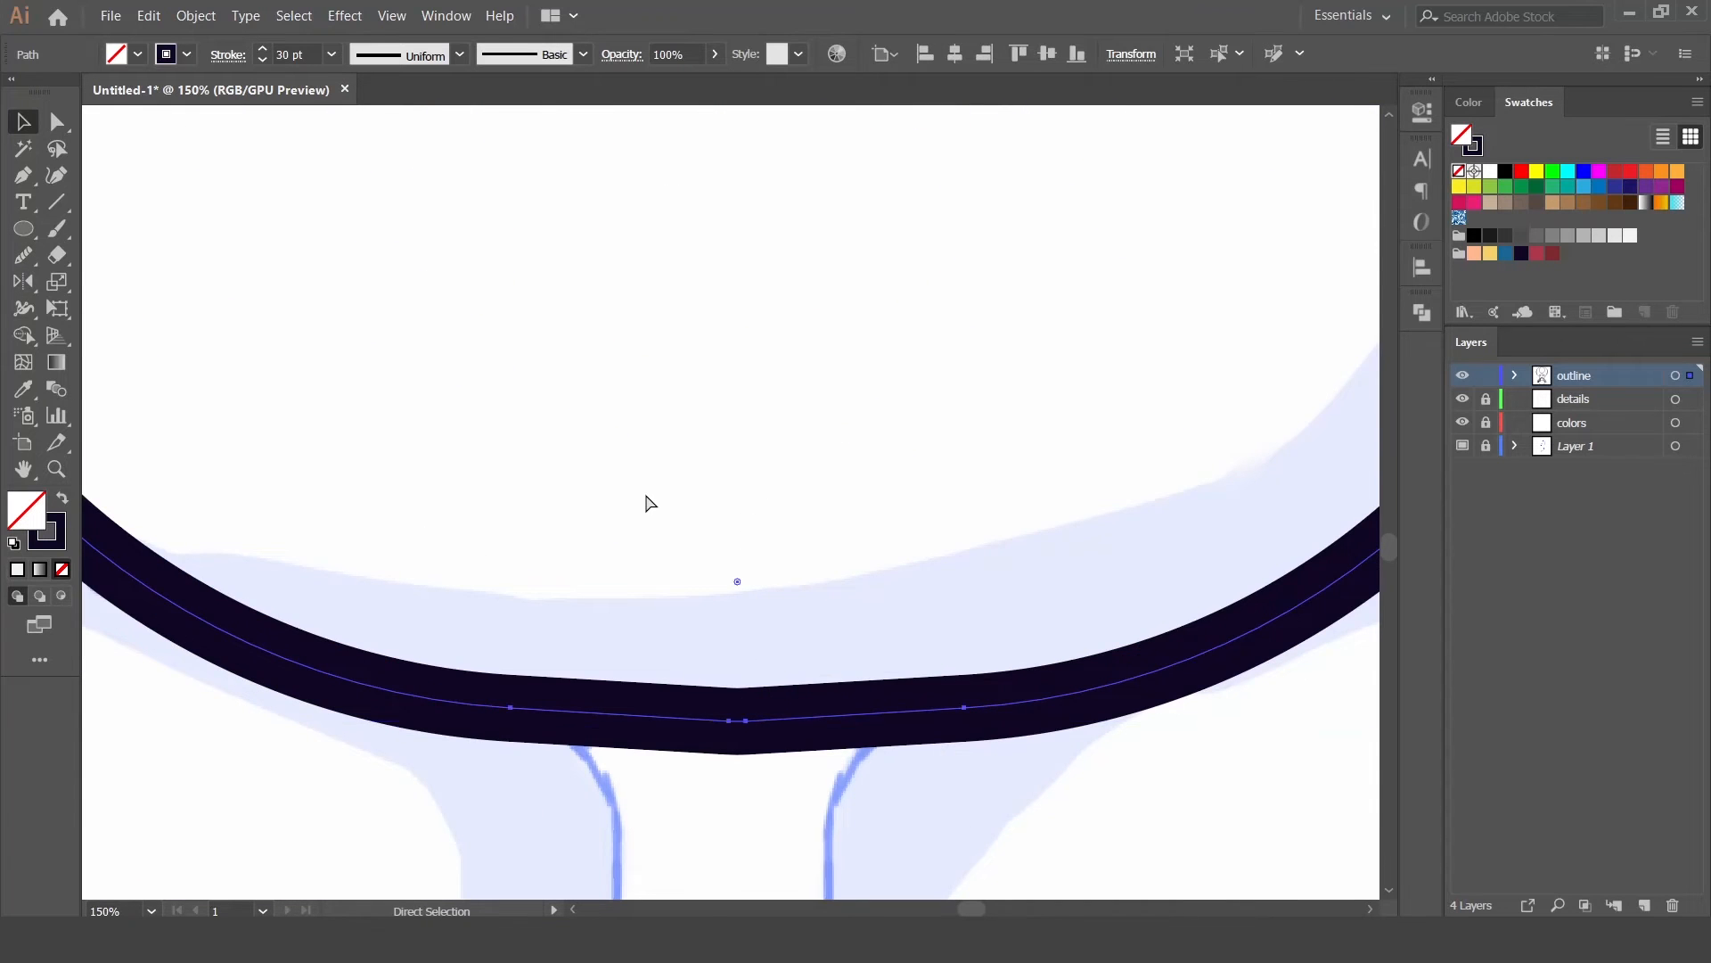
# Step: Remove the extra anchors at the belly outline's bottom centre with the Pen tool to flatten the lower edge
pyautogui.hotkey('ctrl', '-')
pyautogui.hotkey('ctrl', '-')
pyautogui.hotkey('ctrl', '-')
pyautogui.click(23, 254)
pyautogui.click(56, 122)
pyautogui.click(719, 677)
pyautogui.click(730, 641)
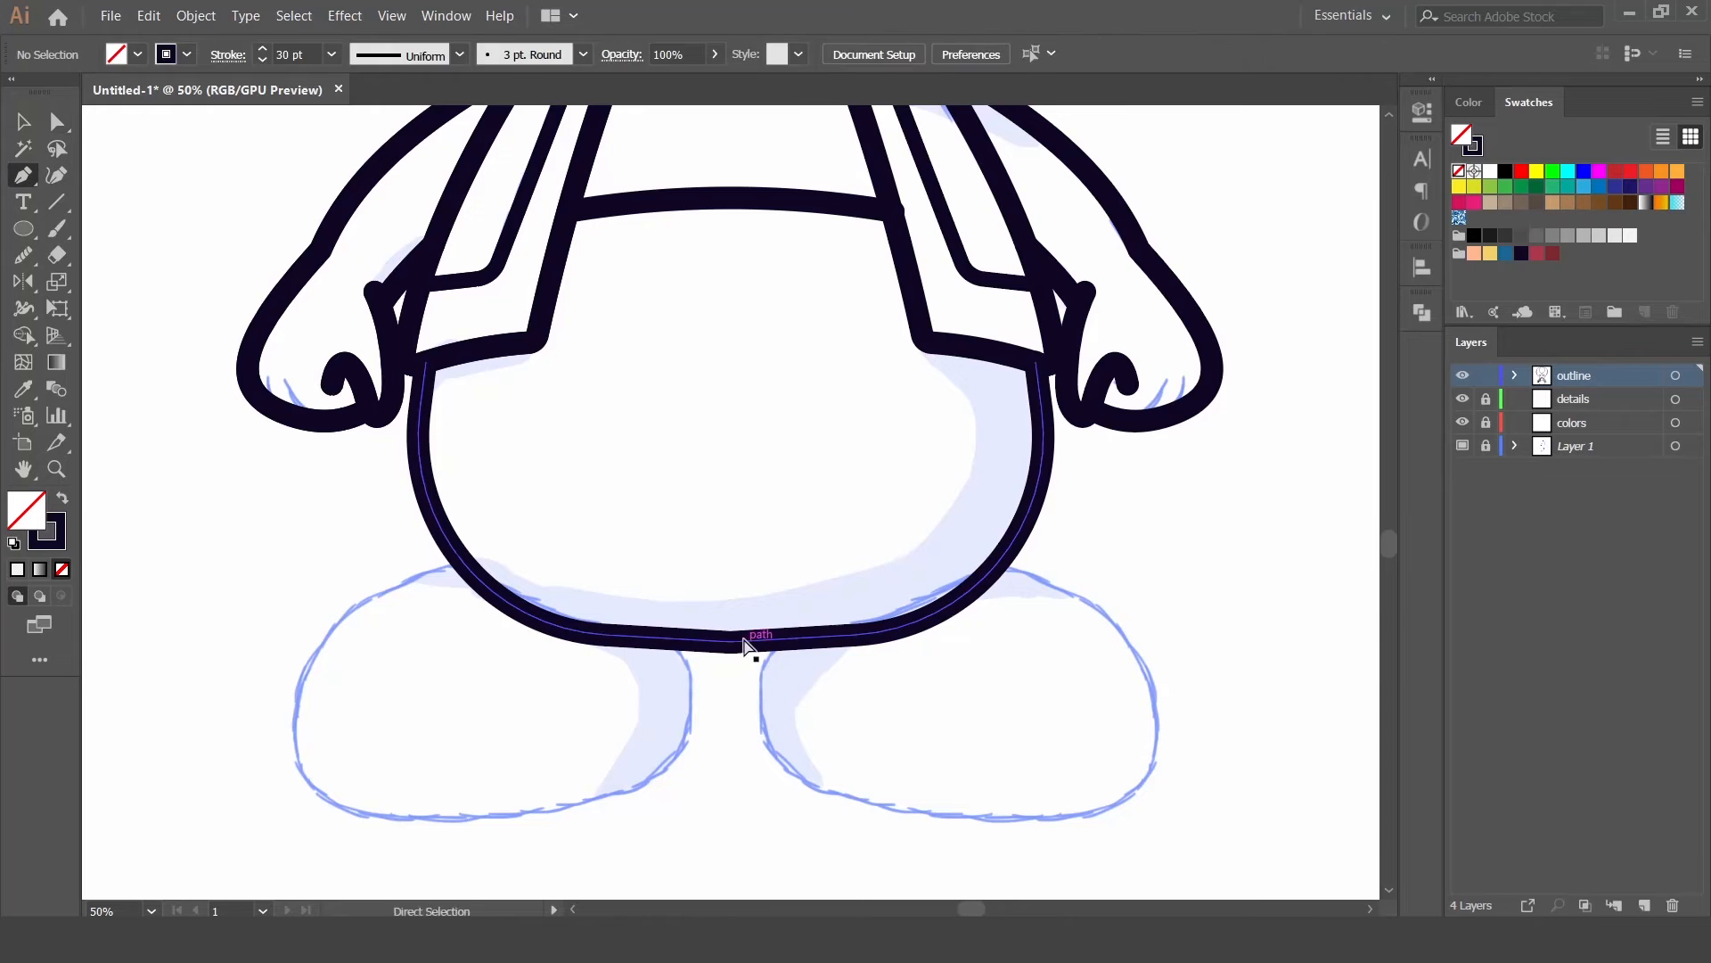
# Step: Draw an ellipse for the left foot, then rotate and resize it to fit the sketched foot
pyautogui.click(23, 124)
pyautogui.moveTo(226, 551)
pyautogui.mouseDown()
pyautogui.moveTo(738, 805)
pyautogui.moveTo(694, 831)
pyautogui.mouseUp()
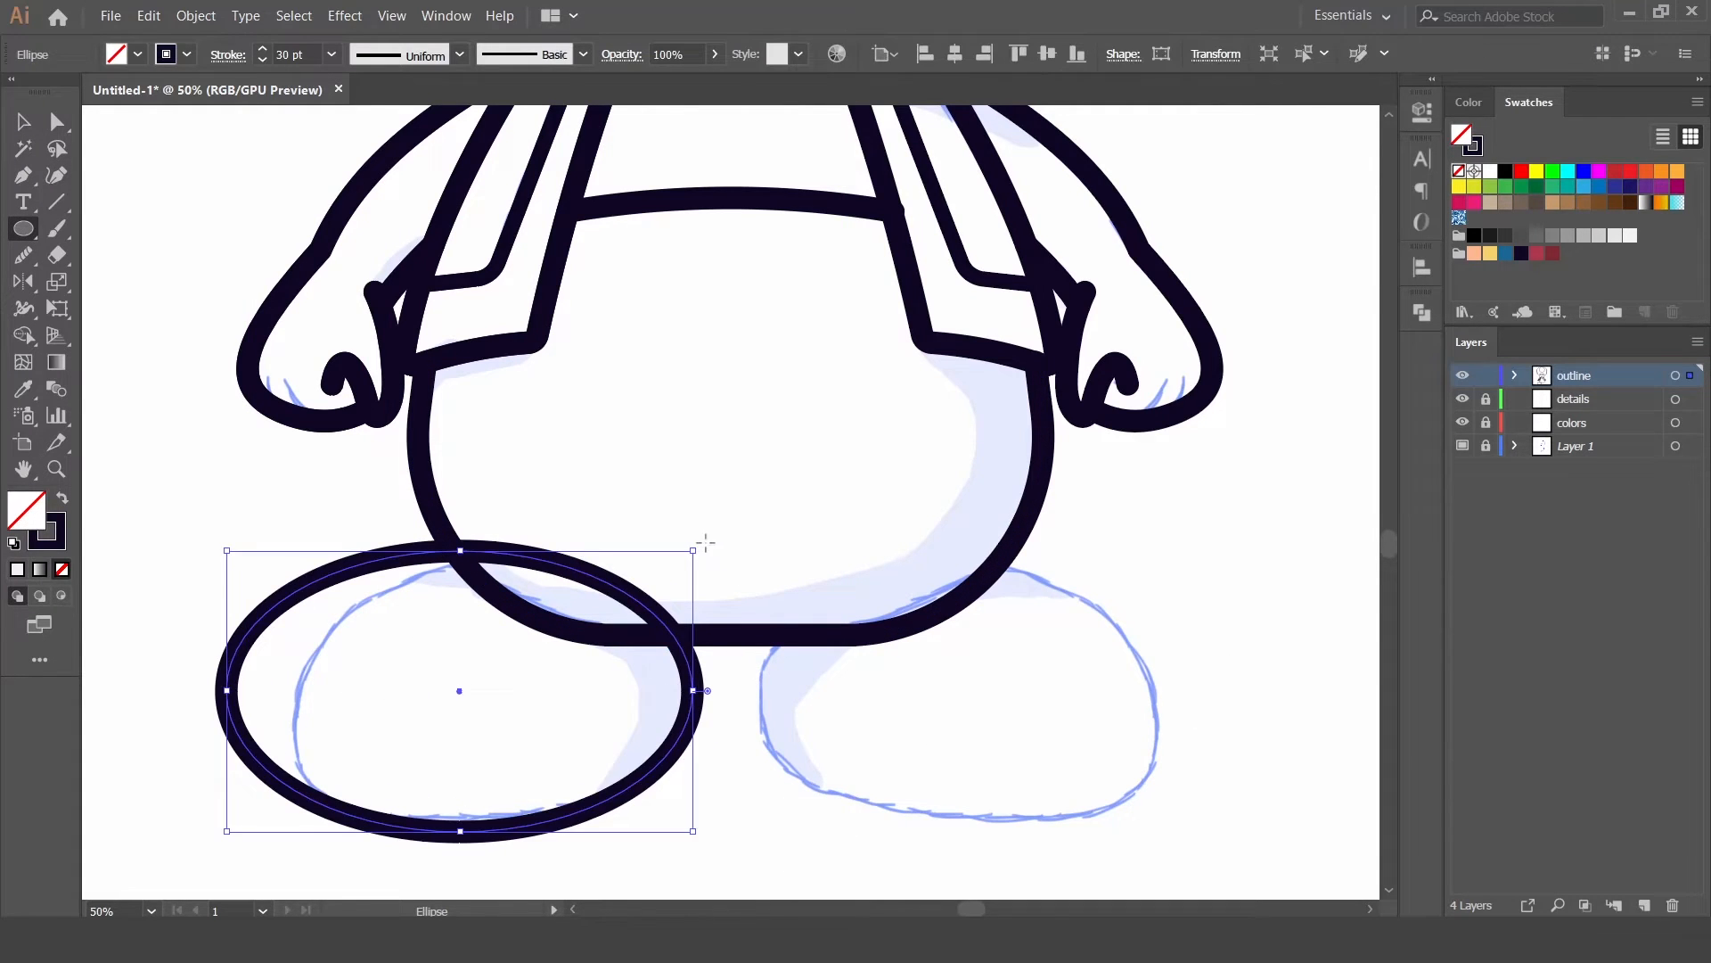
pyautogui.moveTo(705, 542); pyautogui.dragTo(683, 513)
pyautogui.moveTo(691, 660); pyautogui.dragTo(681, 660)
pyautogui.moveTo(229, 721); pyautogui.dragTo(288, 714)
pyautogui.moveTo(469, 547); pyautogui.dragTo(470, 564)
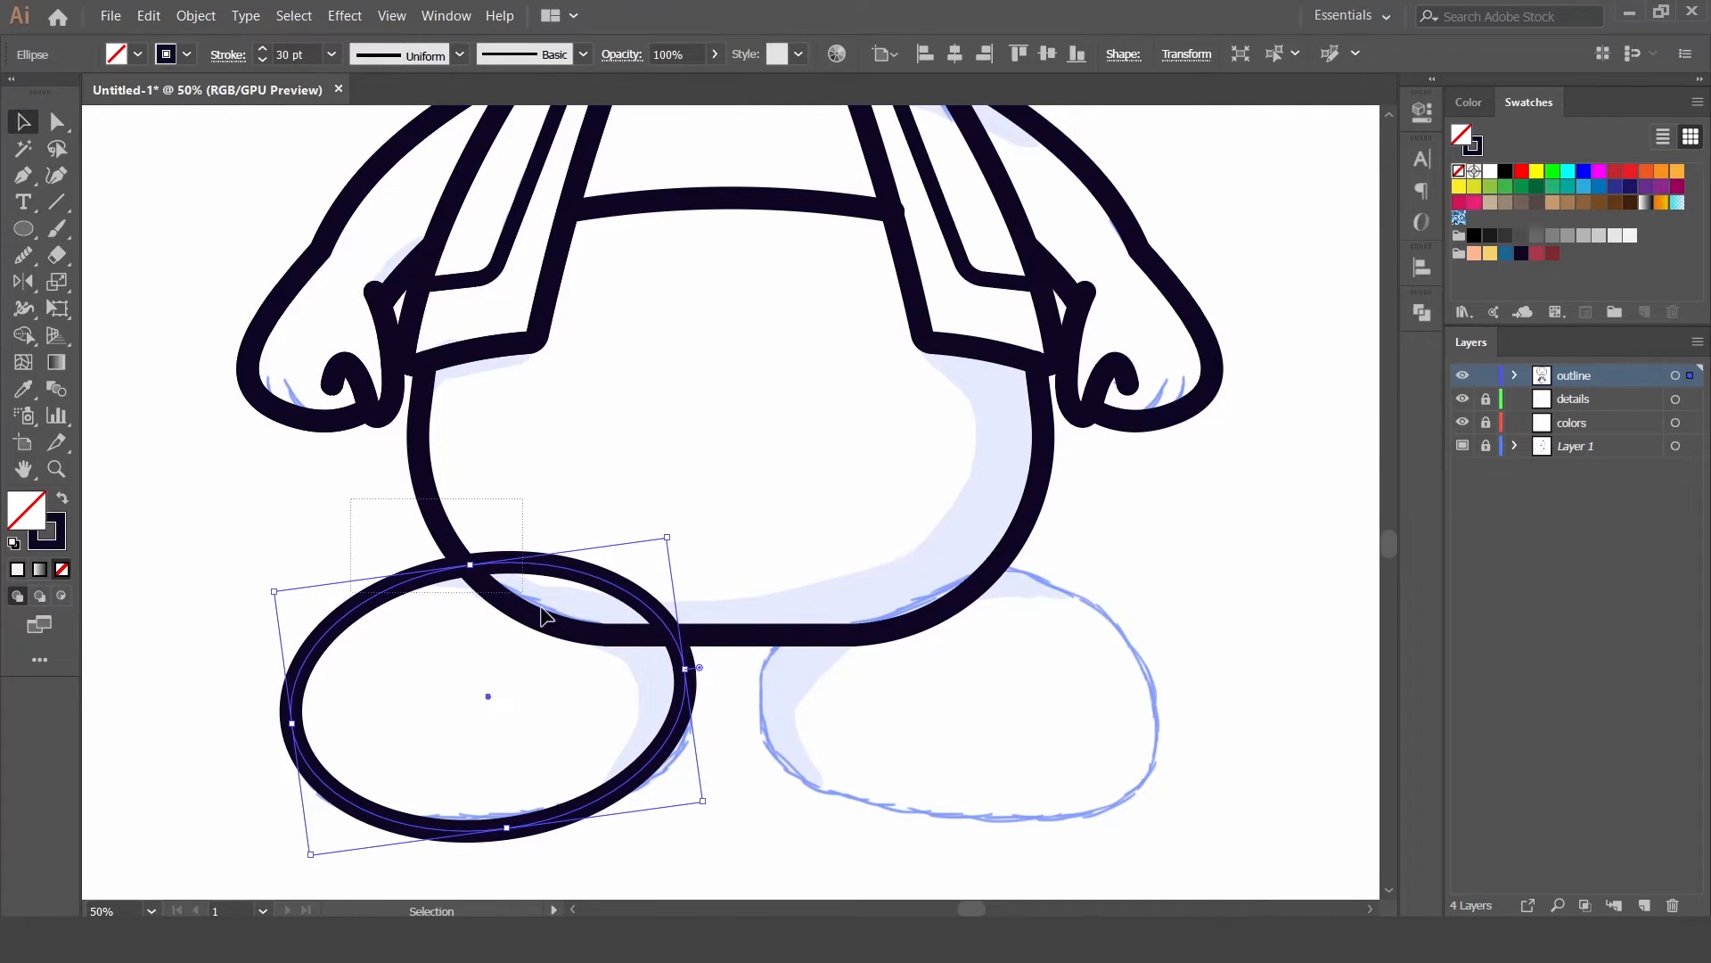
# Step: Remove the part of the left foot ellipse that overlaps the belly with the Shape Builder tool
pyautogui.moveTo(541, 608); pyautogui.dragTo(570, 624)
pyautogui.hotkey('shift', 'm')
pyautogui.keyDown('alt'); pyautogui.click(653, 617); pyautogui.keyUp('alt')
pyautogui.press('v')
pyautogui.click(1289, 745)
# Step: Reflect a copy of the left foot across the belly's vertical centre and nudge it right into place
pyautogui.click(645, 780)
pyautogui.press('o')
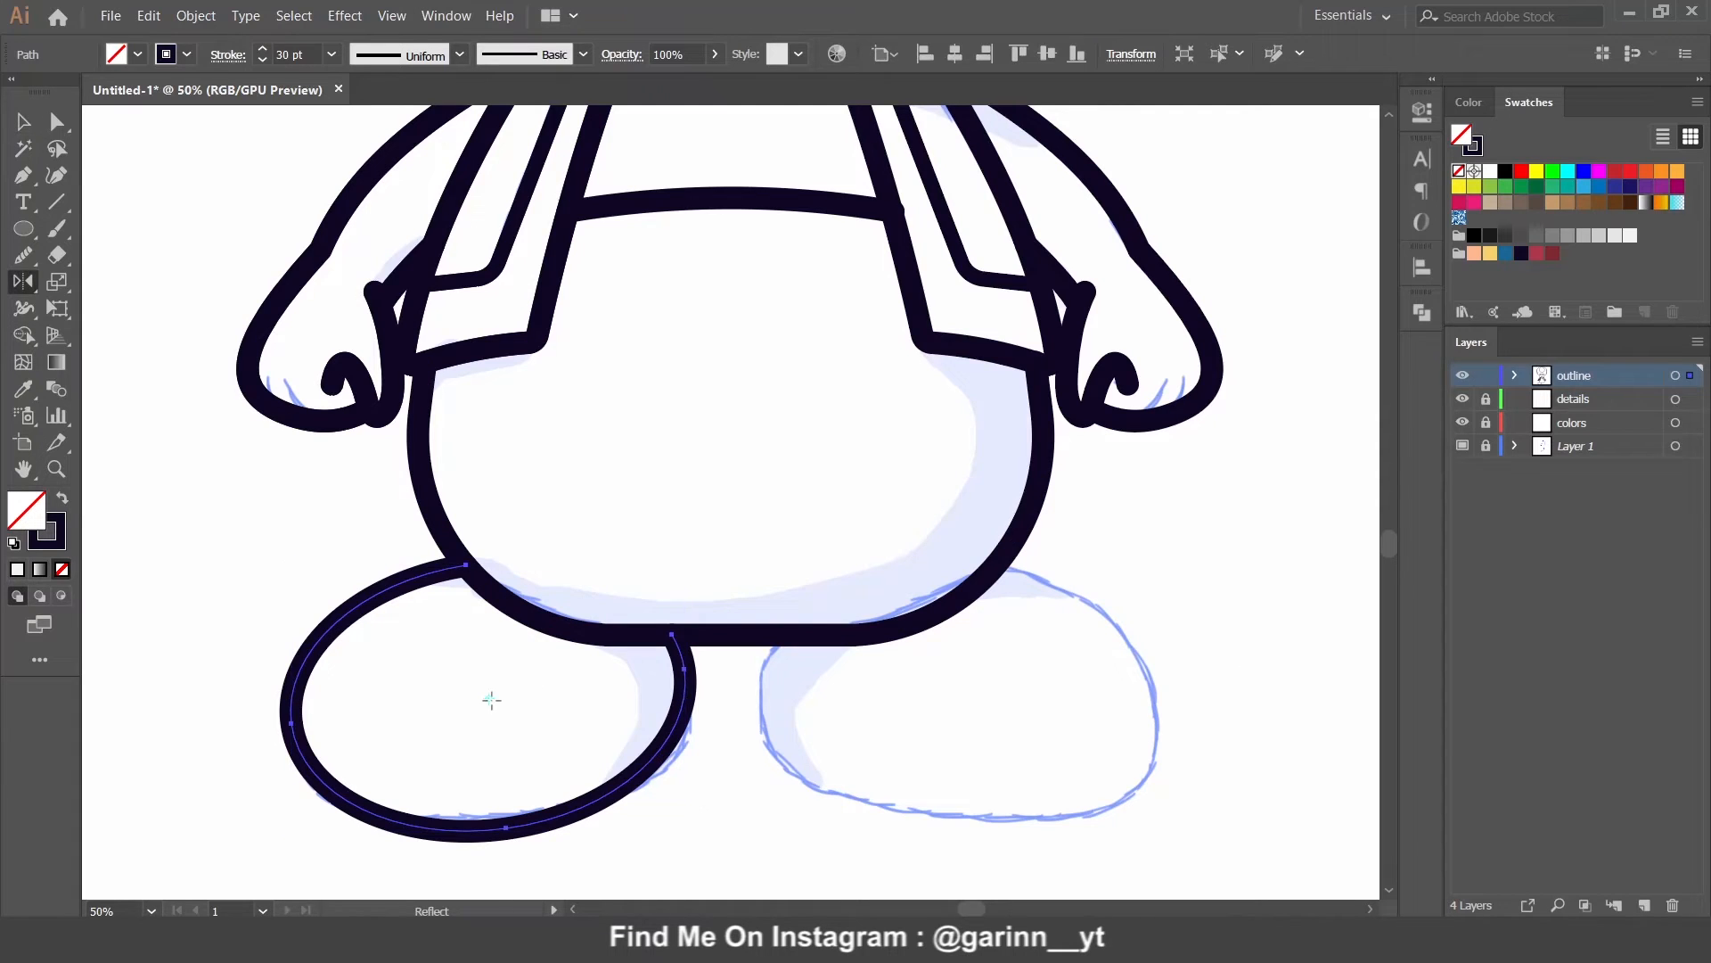
pyautogui.keyDown('alt'); pyautogui.click(728, 633); pyautogui.keyUp('alt')
pyautogui.click(1170, 537)
pyautogui.press('Right')
pyautogui.press('Right')
pyautogui.press('Right')
pyautogui.press('Right')
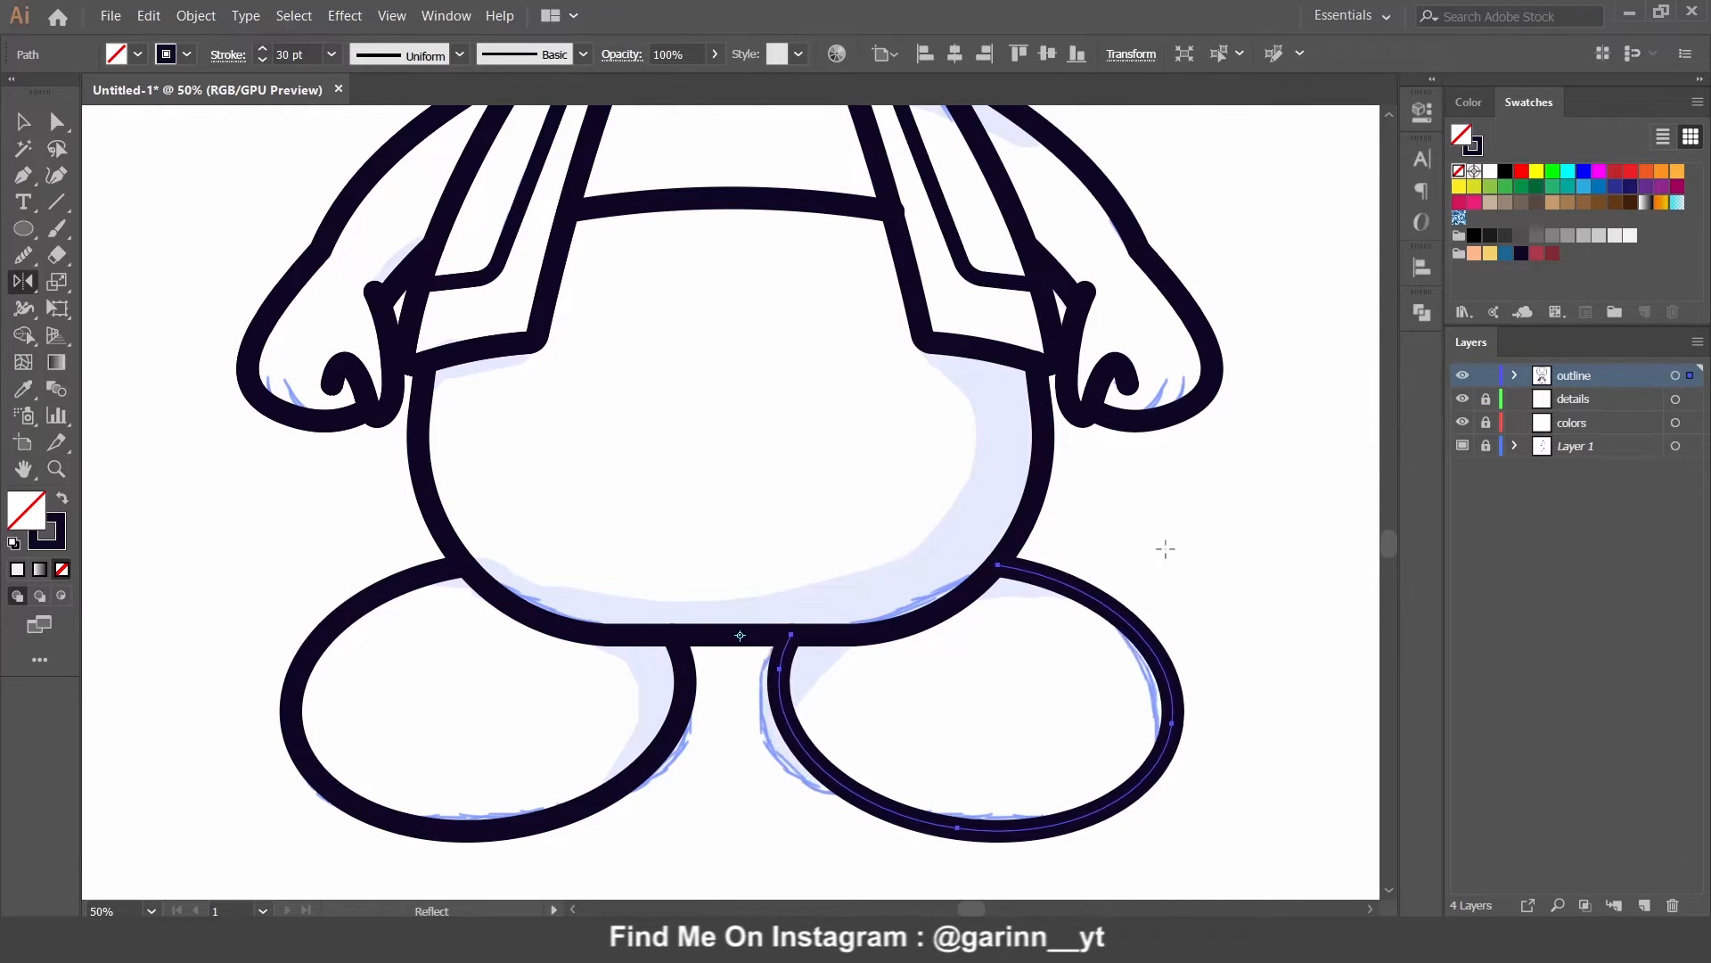
# Step: Nudge the mirrored right foot left and down, then delete this misaligned copy
pyautogui.press('Left')
pyautogui.press('Left')
pyautogui.press('Left')
pyautogui.press('Left')
pyautogui.press('Down')
pyautogui.press('Down')
pyautogui.press('Delete')
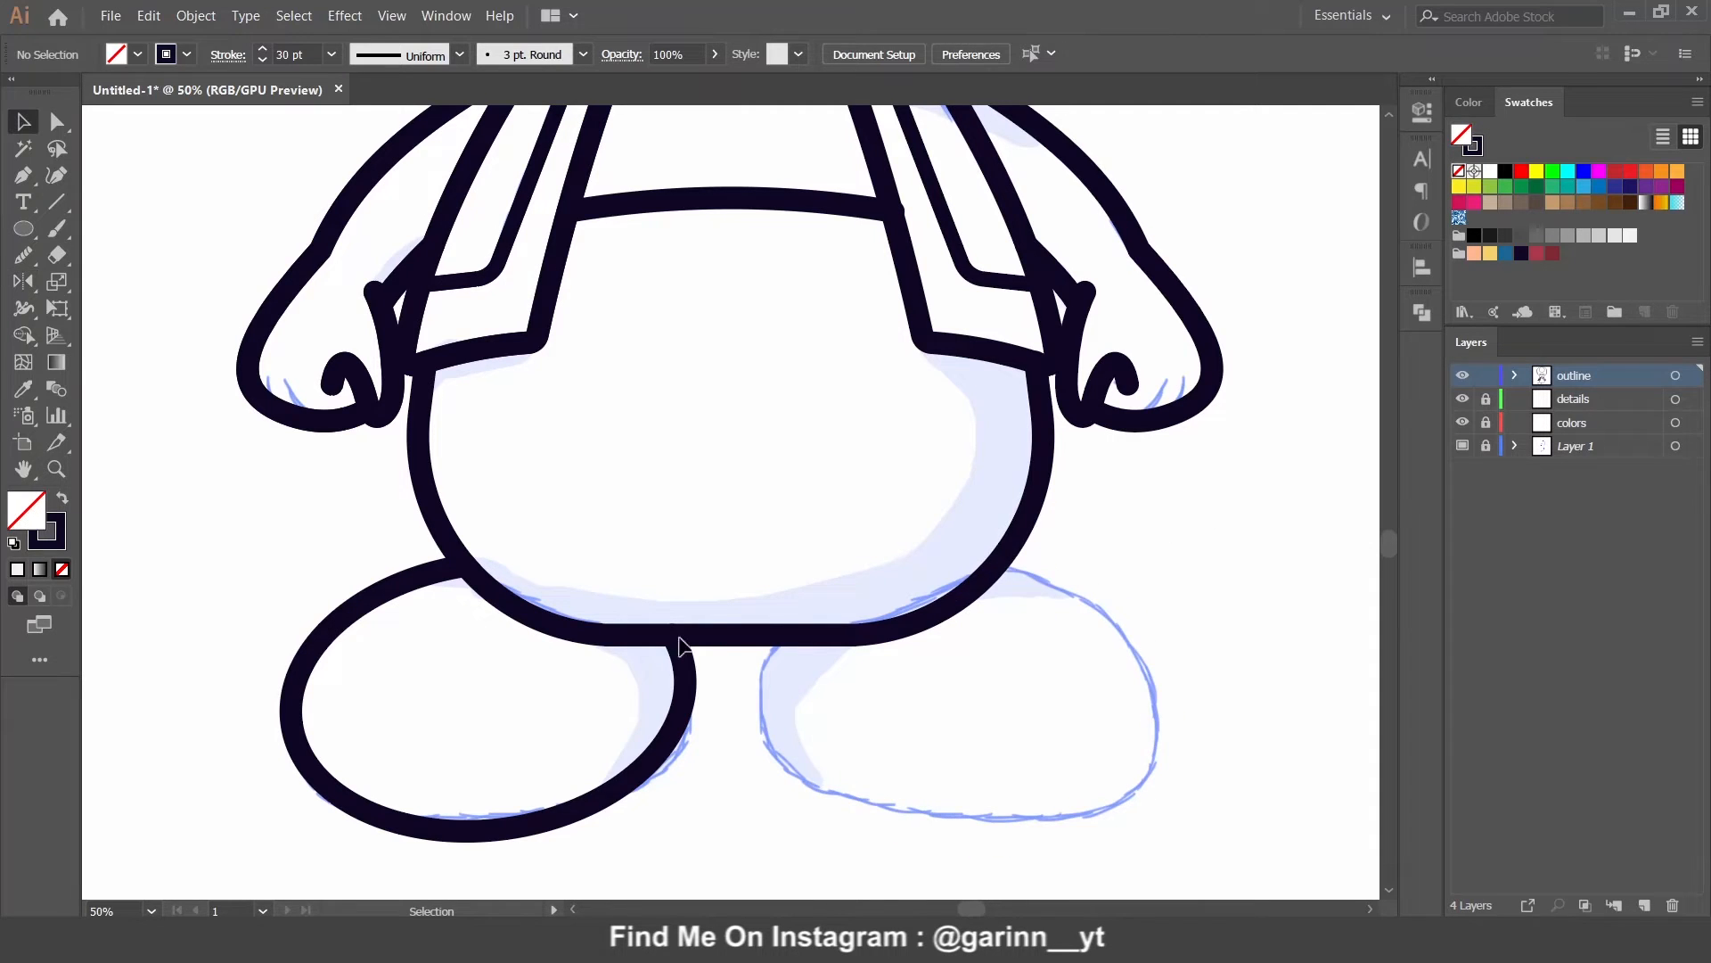
# Step: Draw a straight vertical guide line from the face's bottom centre down the middle of the belly with the Pen tool
pyautogui.scroll(3, 767, 379)
pyautogui.press('p')
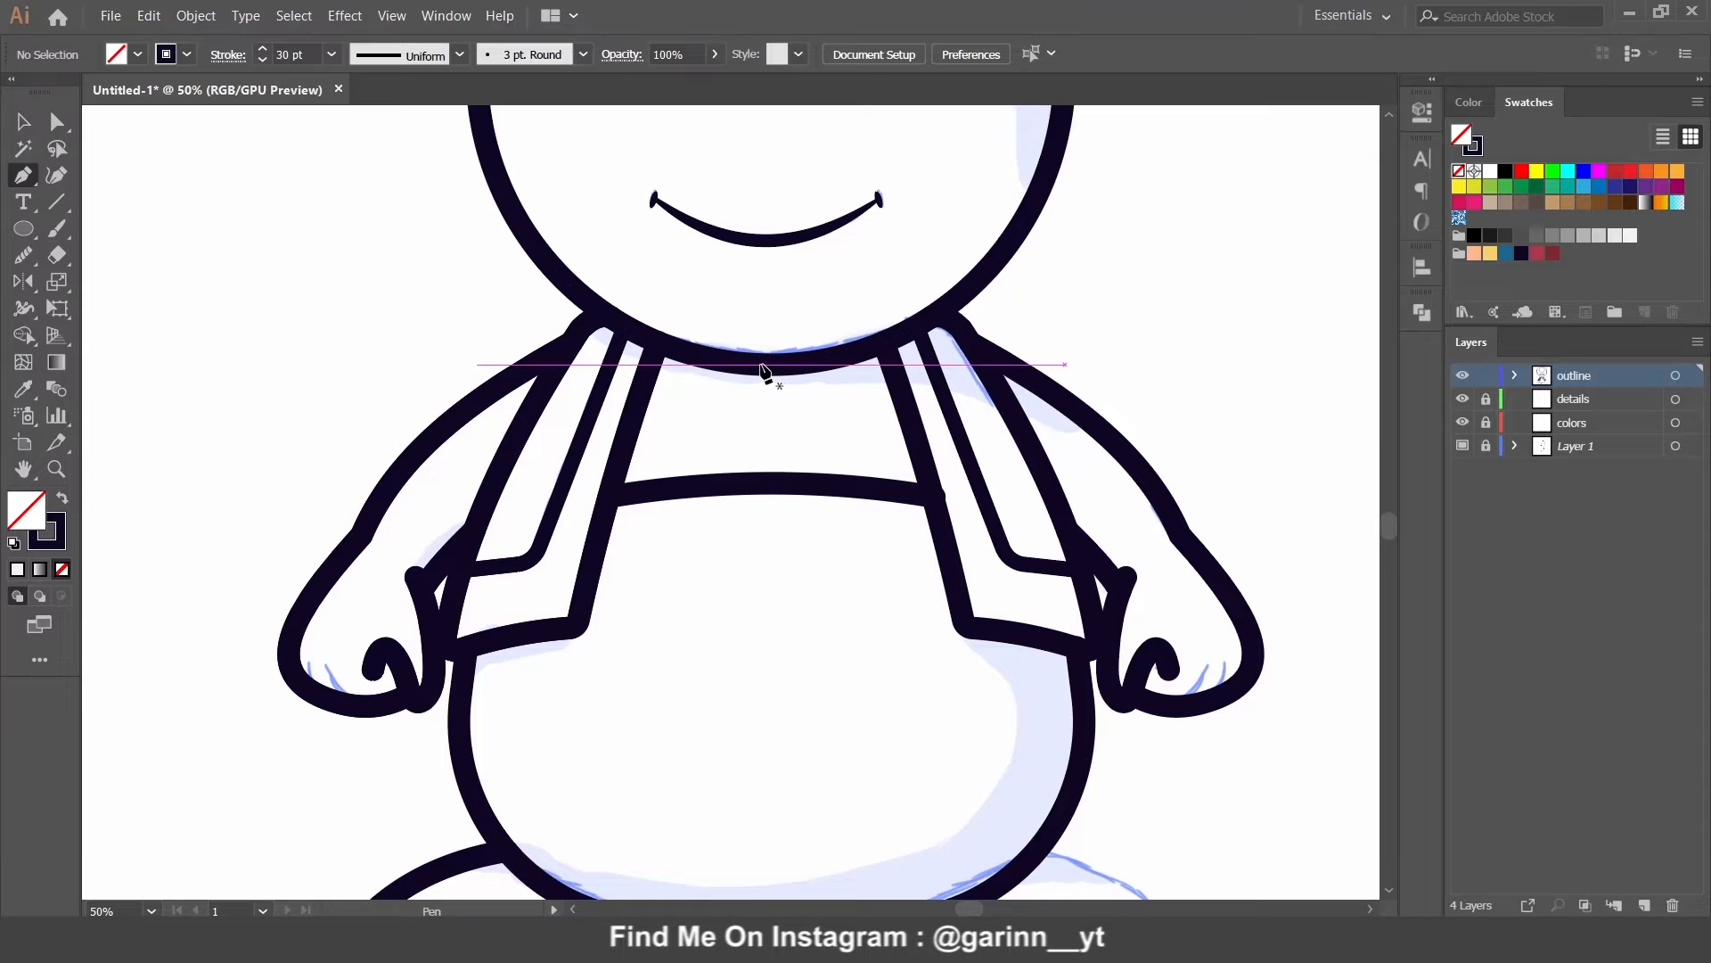
pyautogui.click(770, 364)
pyautogui.click(770, 849)
pyautogui.moveTo(830, 831); pyautogui.dragTo(782, 498)
pyautogui.press('v')
pyautogui.click(782, 498)
# Step: Reflect a copy of the left foot across the vertical axis, using the guide line's lower end as the origin
pyautogui.click(674, 653)
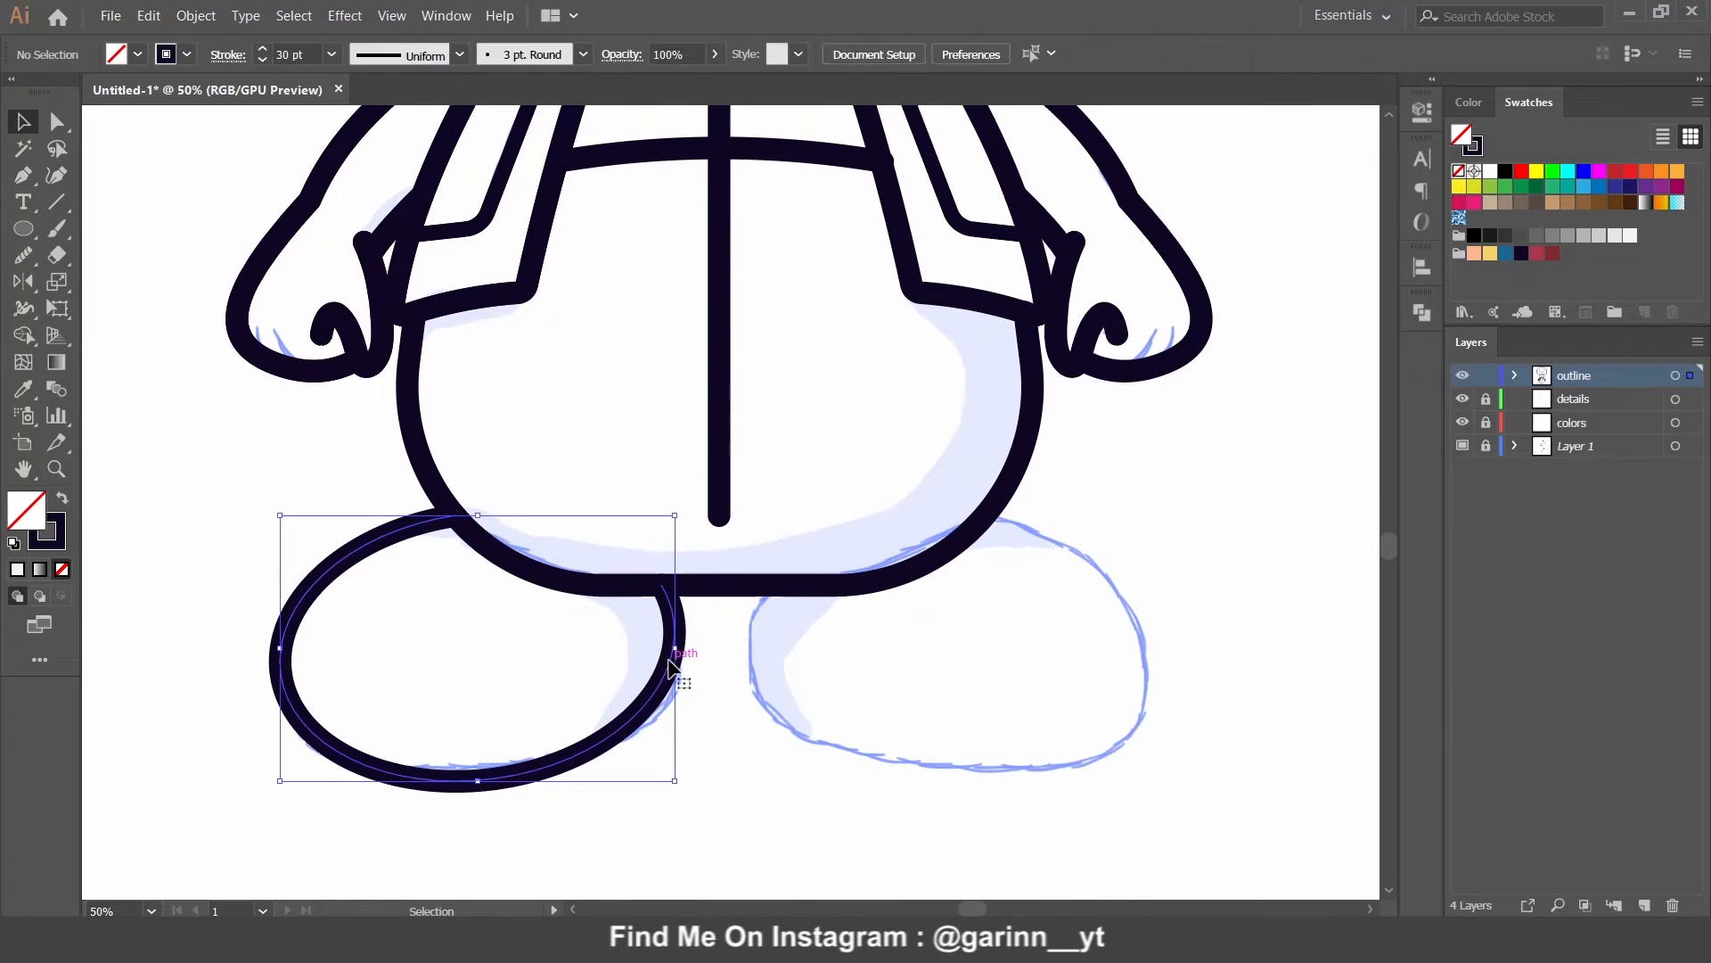
pyautogui.click(23, 282)
pyautogui.keyDown('alt'); pyautogui.click(720, 515); pyautogui.keyUp('alt')
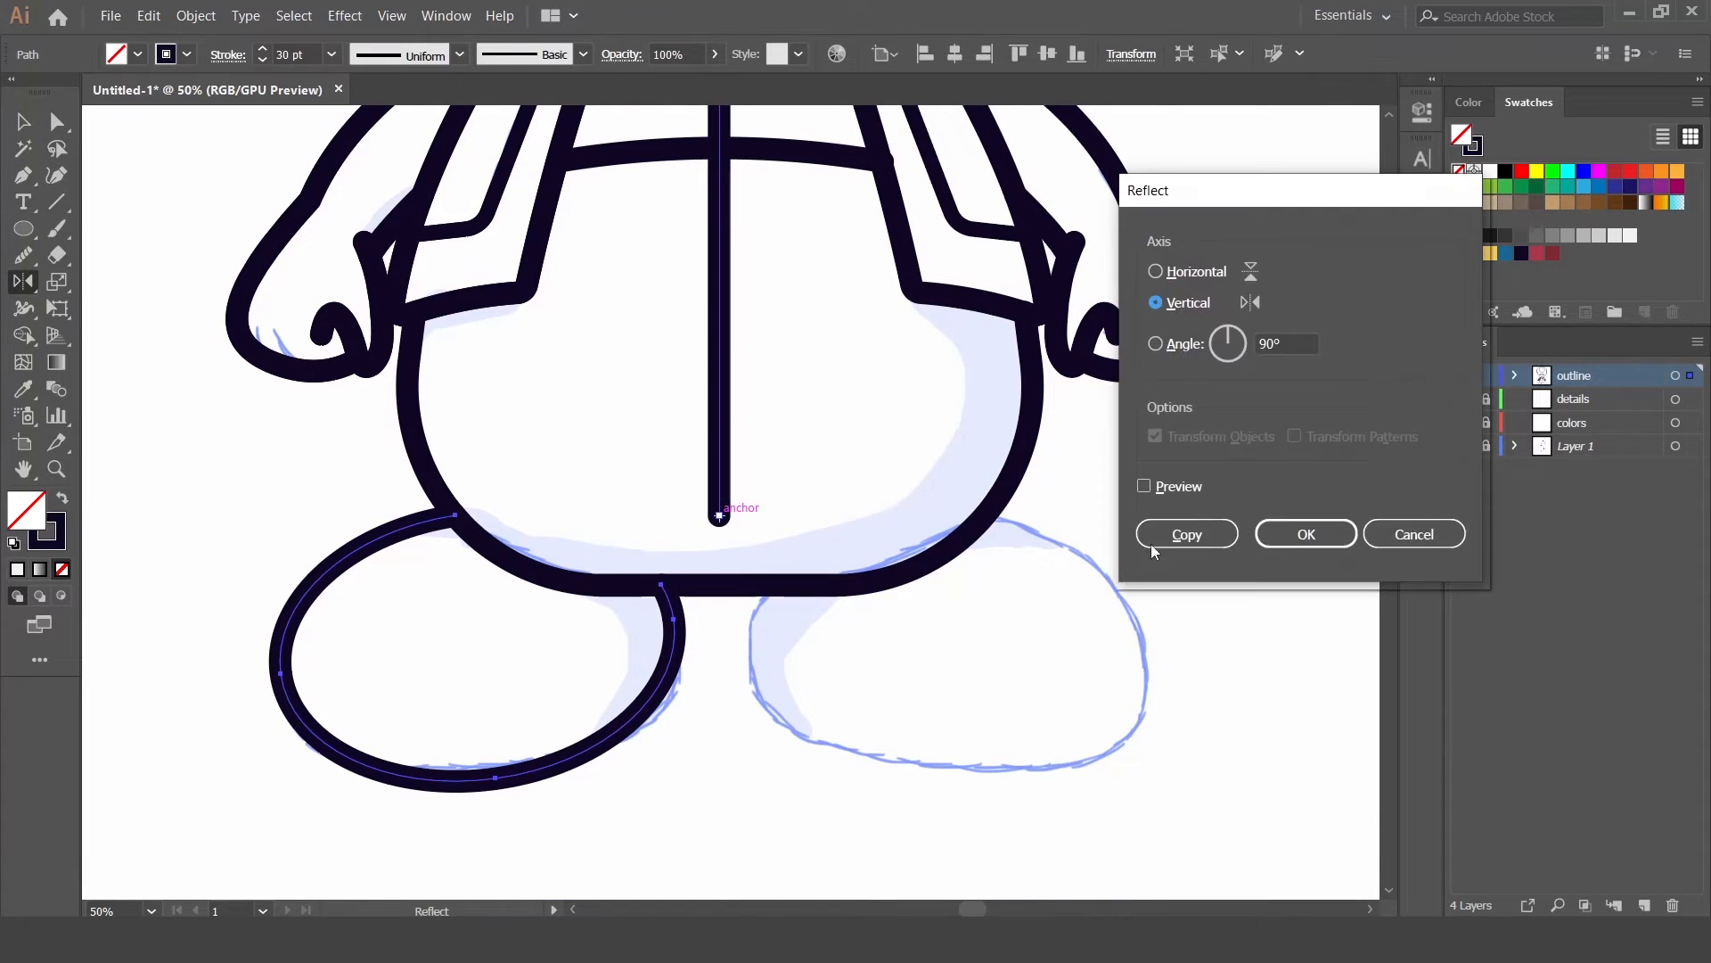
pyautogui.click(1186, 535)
pyautogui.press('v')
pyautogui.click(802, 469)
# Step: Delete the vertical guide line and nudge the right foot slightly right
pyautogui.click(721, 445)
pyautogui.press('Delete')
pyautogui.click(1041, 533)
pyautogui.press('Right')
pyautogui.click(1163, 430)
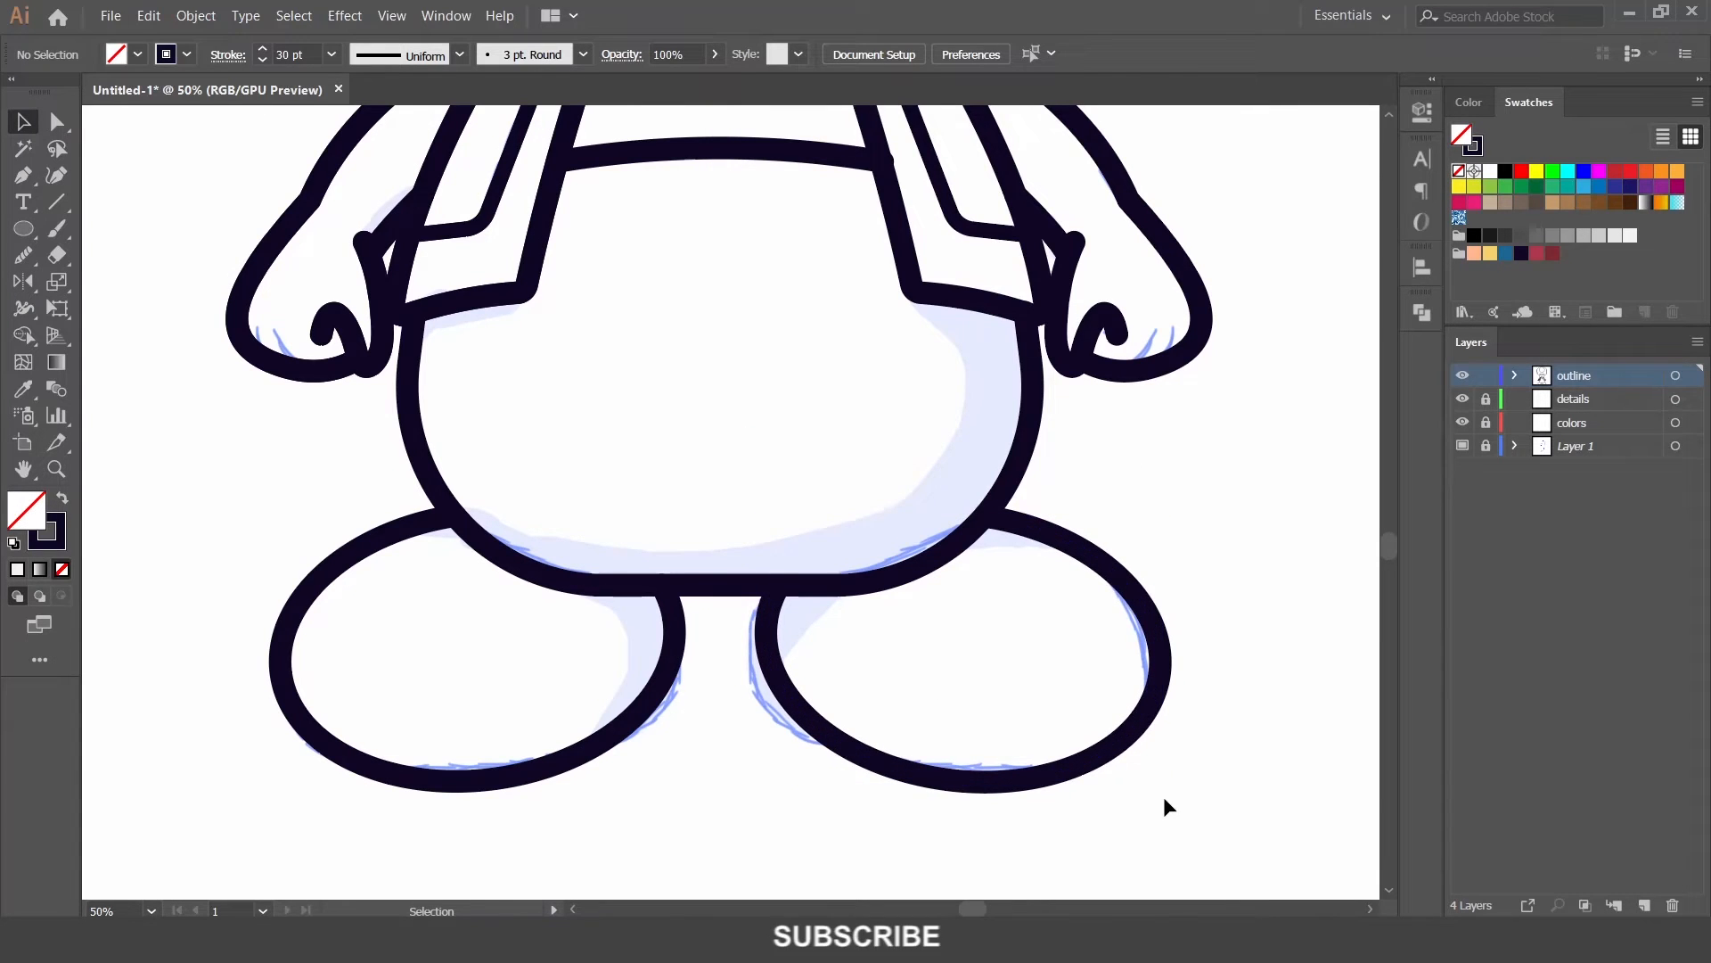
# Step: Hide the sketch layer, copy all outline artwork to the colors layer, and keep the outline layer hidden and locked
pyautogui.hotkey('ctrl', '0')
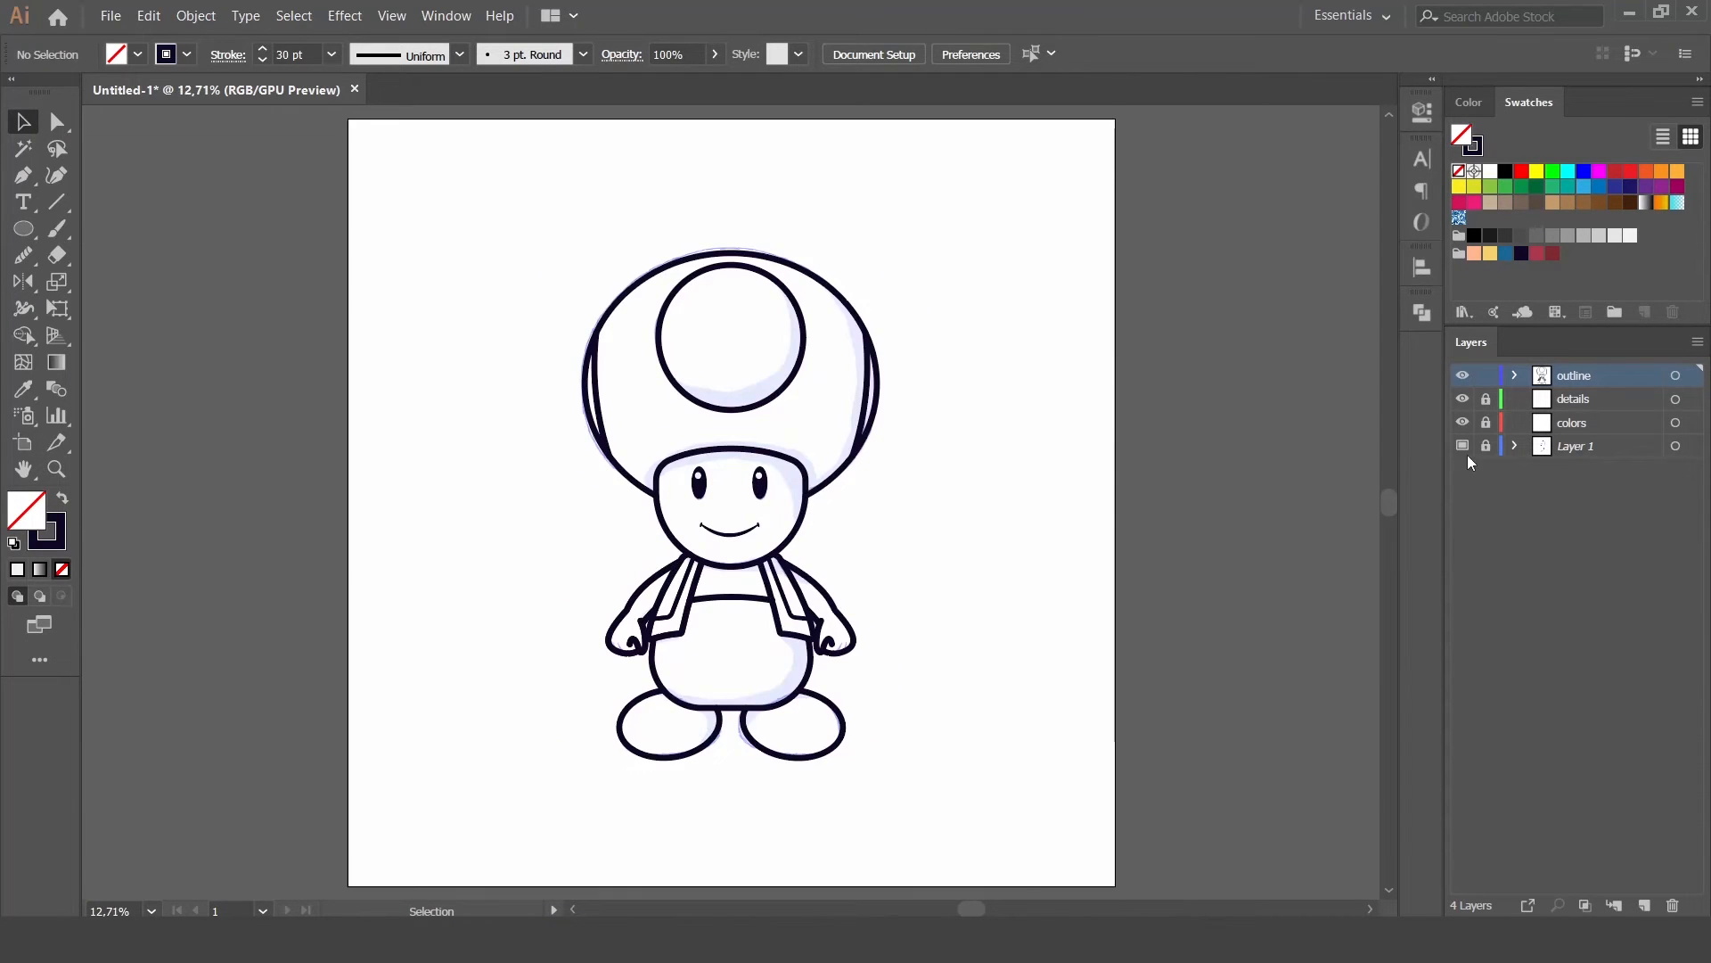
pyautogui.click(1463, 445)
pyautogui.moveTo(510, 205); pyautogui.dragTo(992, 770)
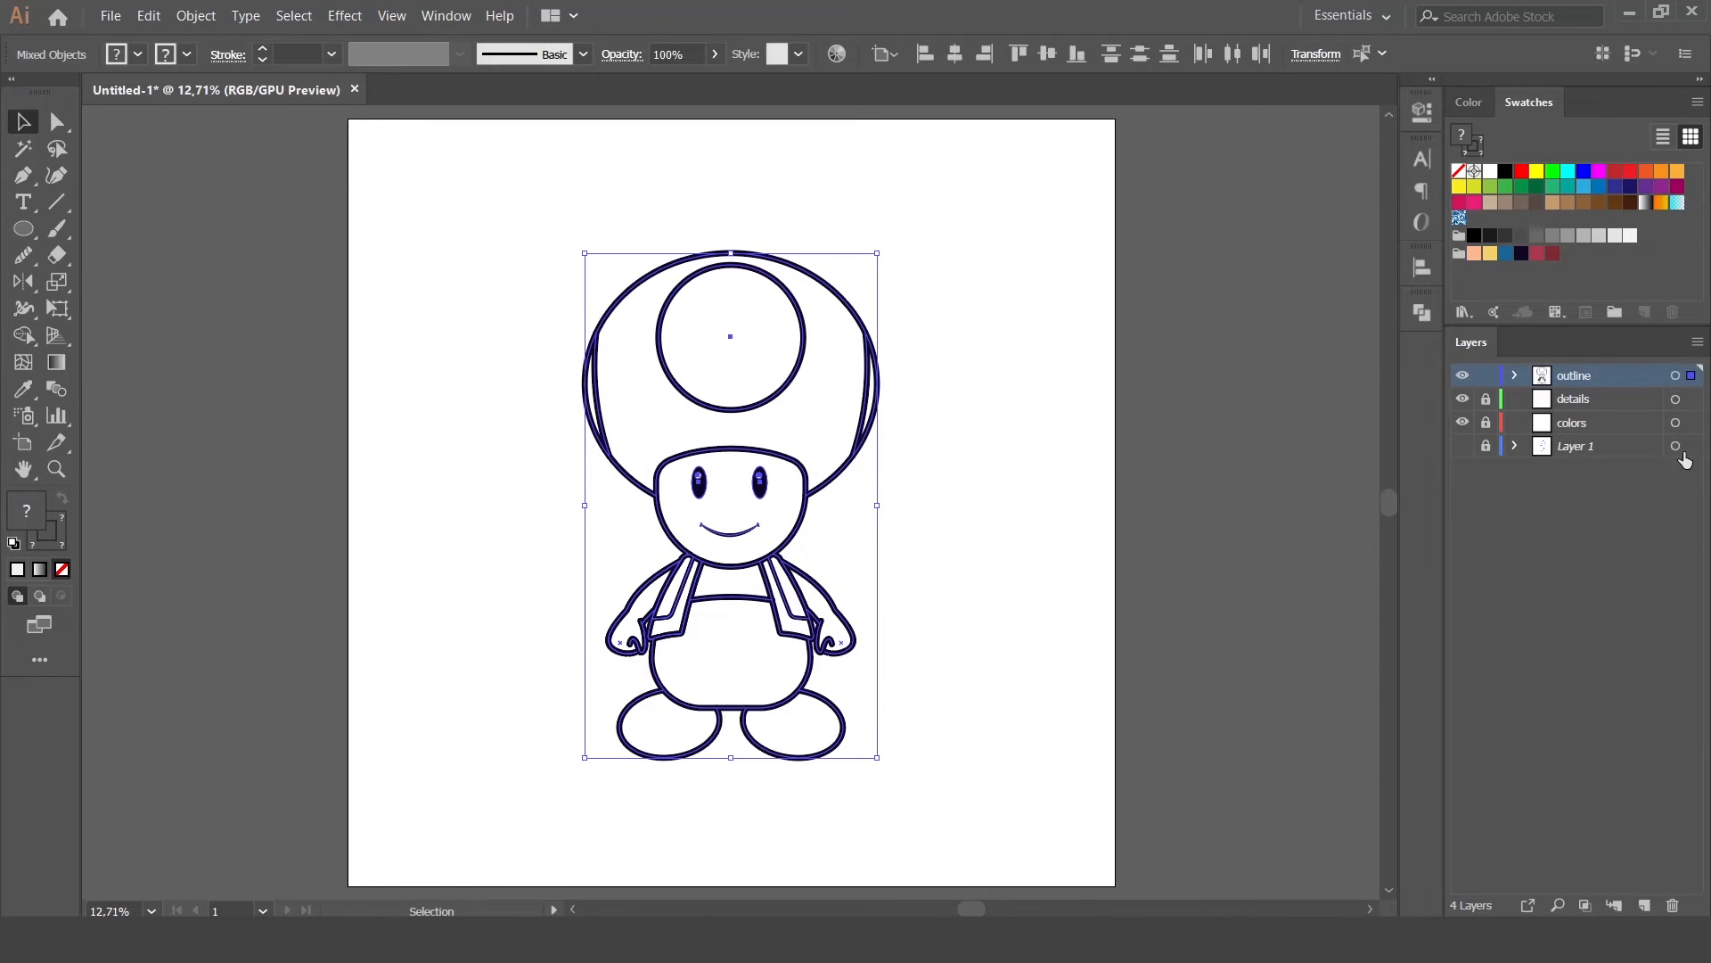
pyautogui.keyDown('alt'); pyautogui.moveTo(1691, 375); pyautogui.dragTo(1691, 423); pyautogui.keyUp('alt')
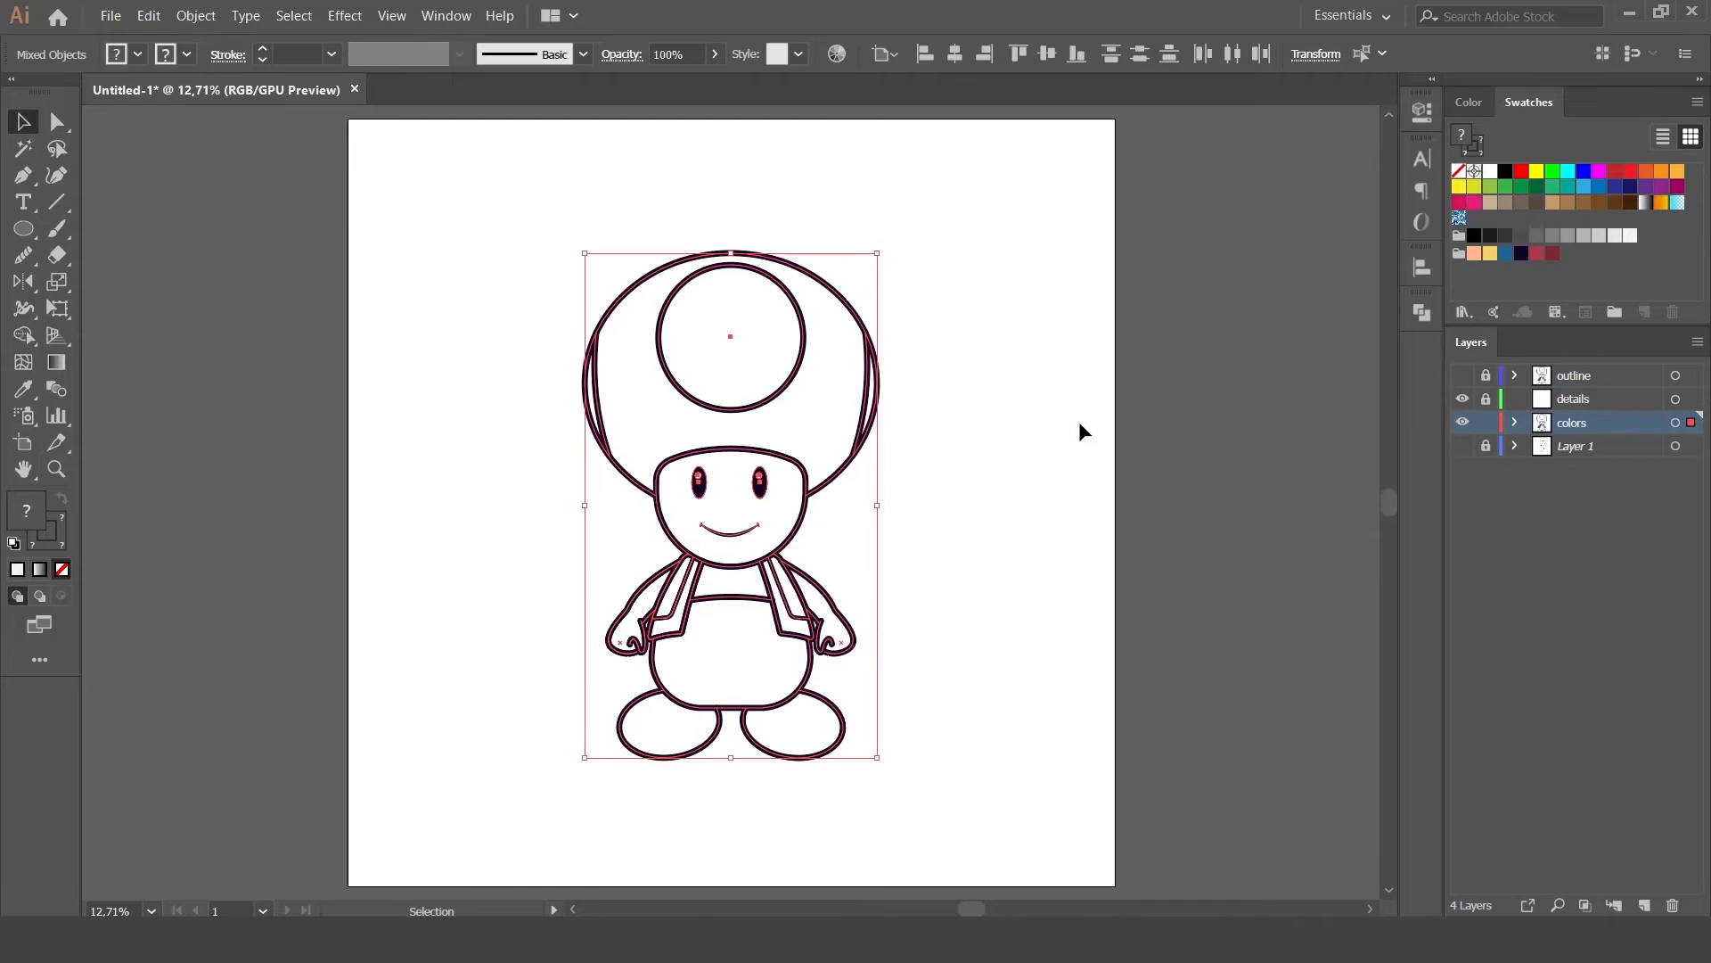
pyautogui.click(1055, 546)
# Step: Delete the eyes and mouth from the artwork copied to the colors layer
pyautogui.click(700, 482)
pyautogui.press('Delete')
pyautogui.click(869, 397)
pyautogui.click(936, 479)
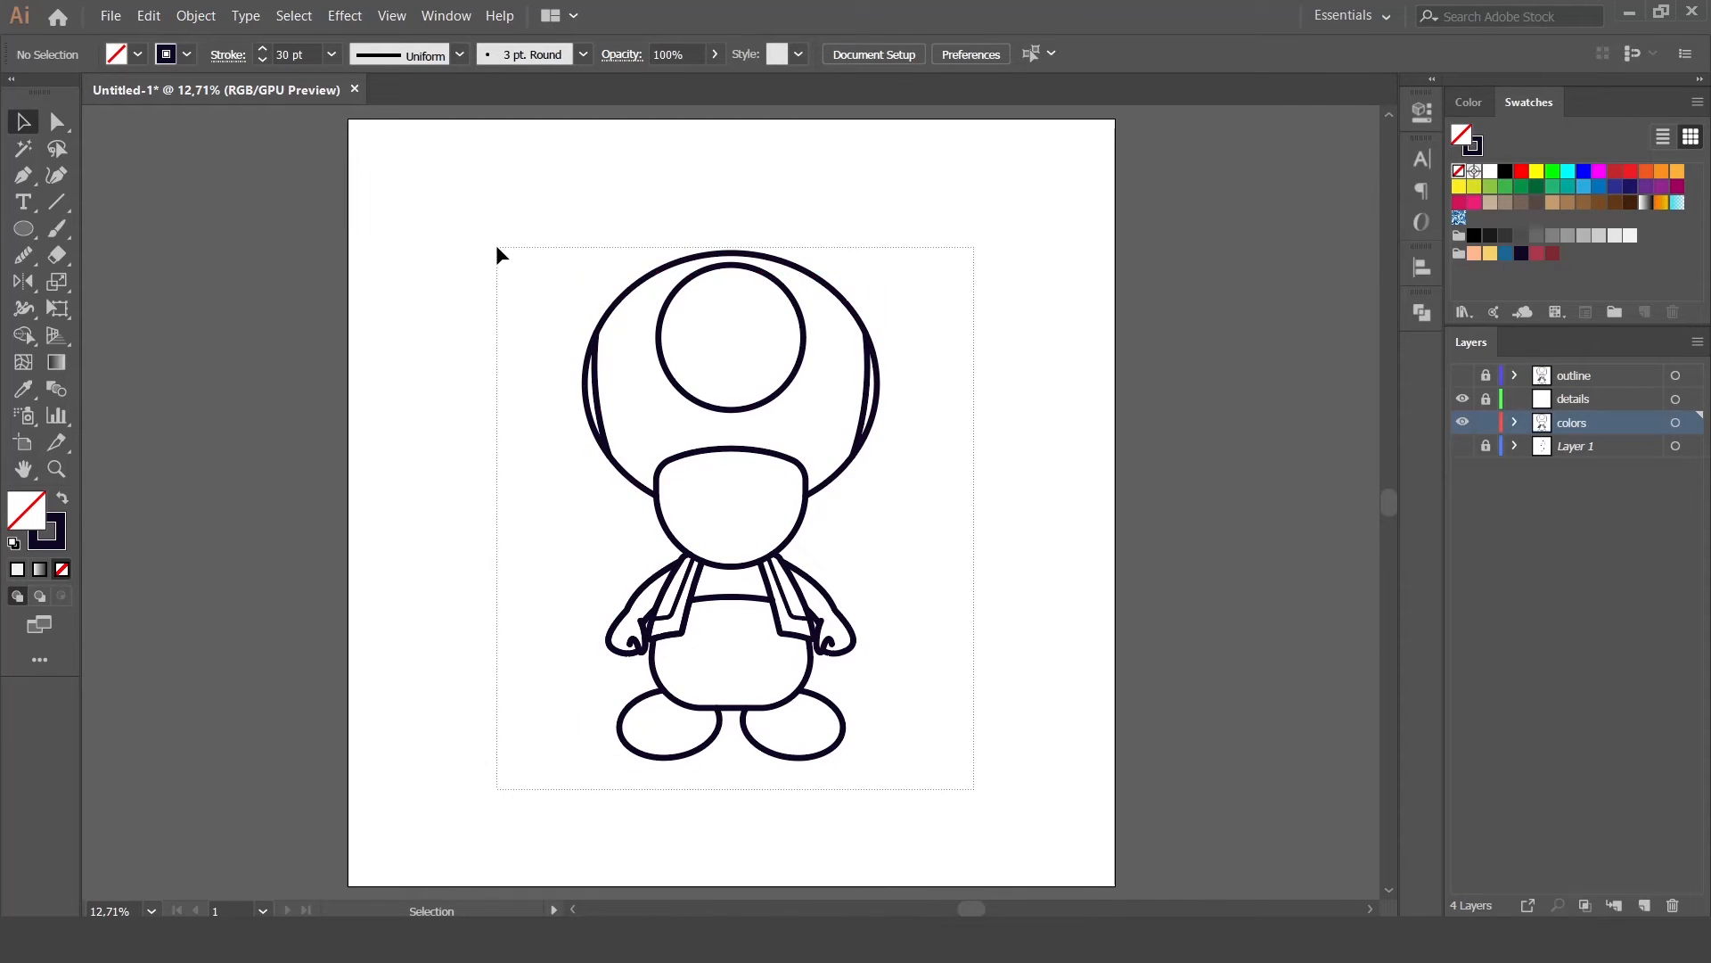
# Step: Set the stroke of all artwork on the colors layer to 10 pt and expand it into shapes
pyautogui.moveTo(496, 244); pyautogui.dragTo(496, 247)
pyautogui.click(331, 54)
pyautogui.click(361, 387)
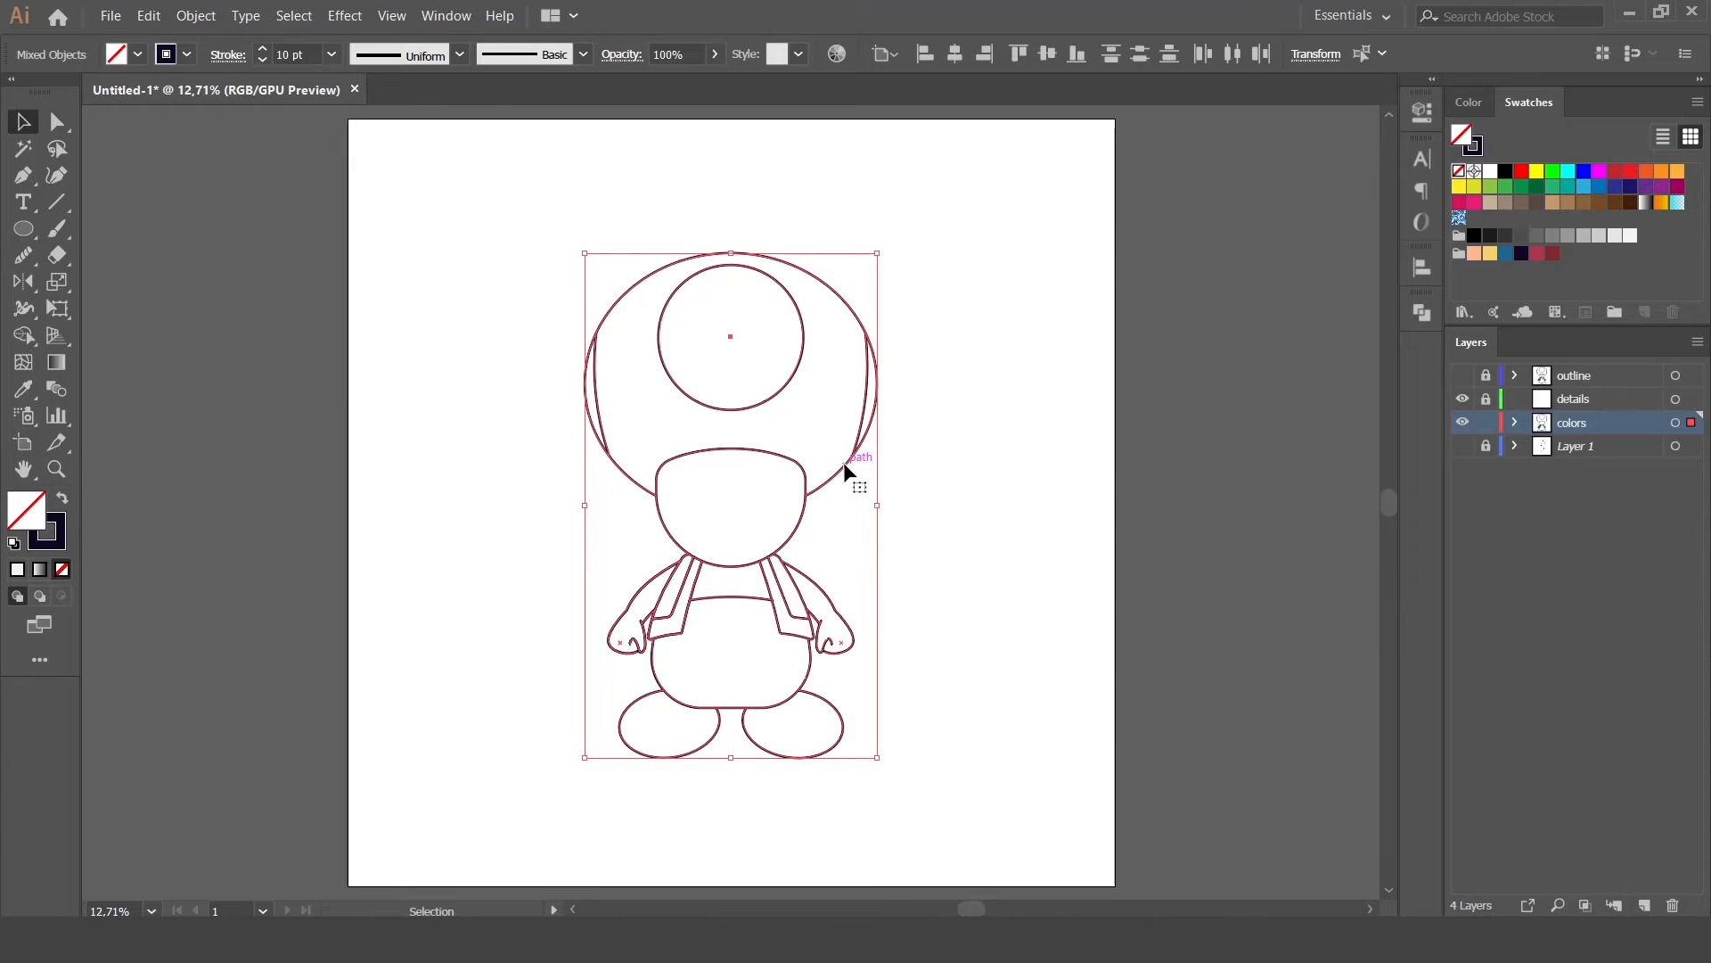
pyautogui.click(196, 15)
pyautogui.click(151, 107)
pyautogui.click(780, 597)
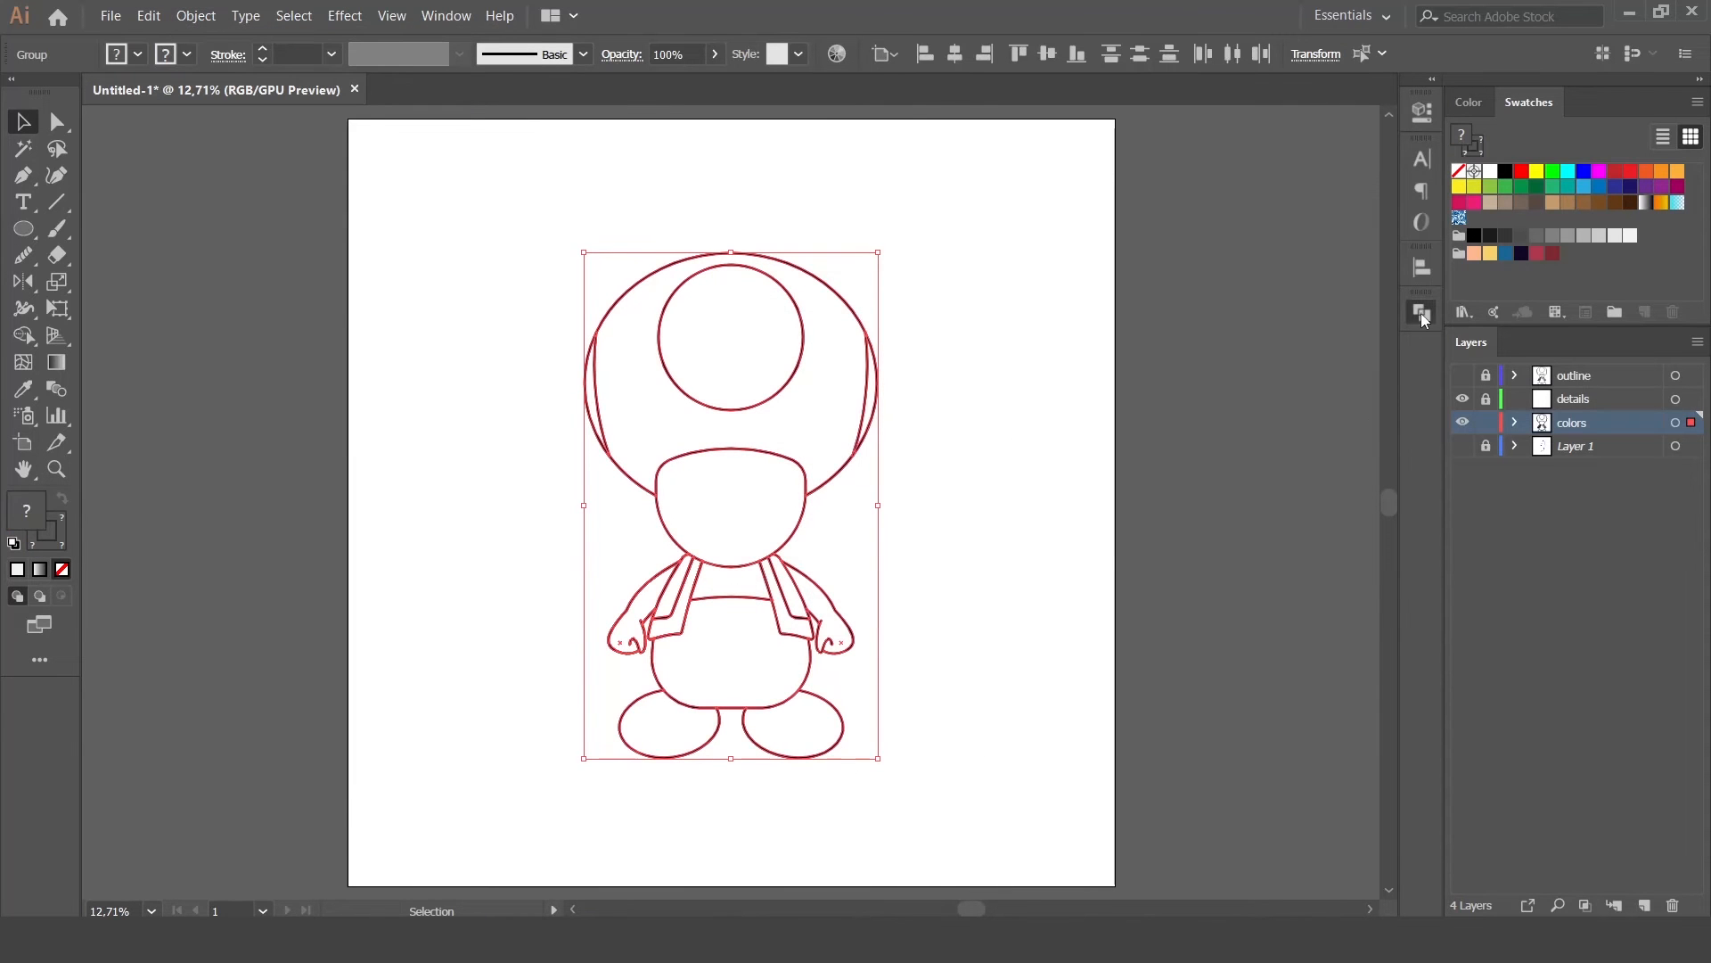
# Step: Unite the expanded outlines with Pathfinder and release the result into separate filled shapes
pyautogui.click(1421, 313)
pyautogui.click(1162, 361)
pyautogui.click(1418, 311)
pyautogui.rightClick(854, 450)
pyautogui.click(899, 608)
pyautogui.rightClick(823, 480)
pyautogui.click(933, 598)
pyautogui.click(886, 575)
pyautogui.rightClick(825, 617)
pyautogui.click(1022, 679)
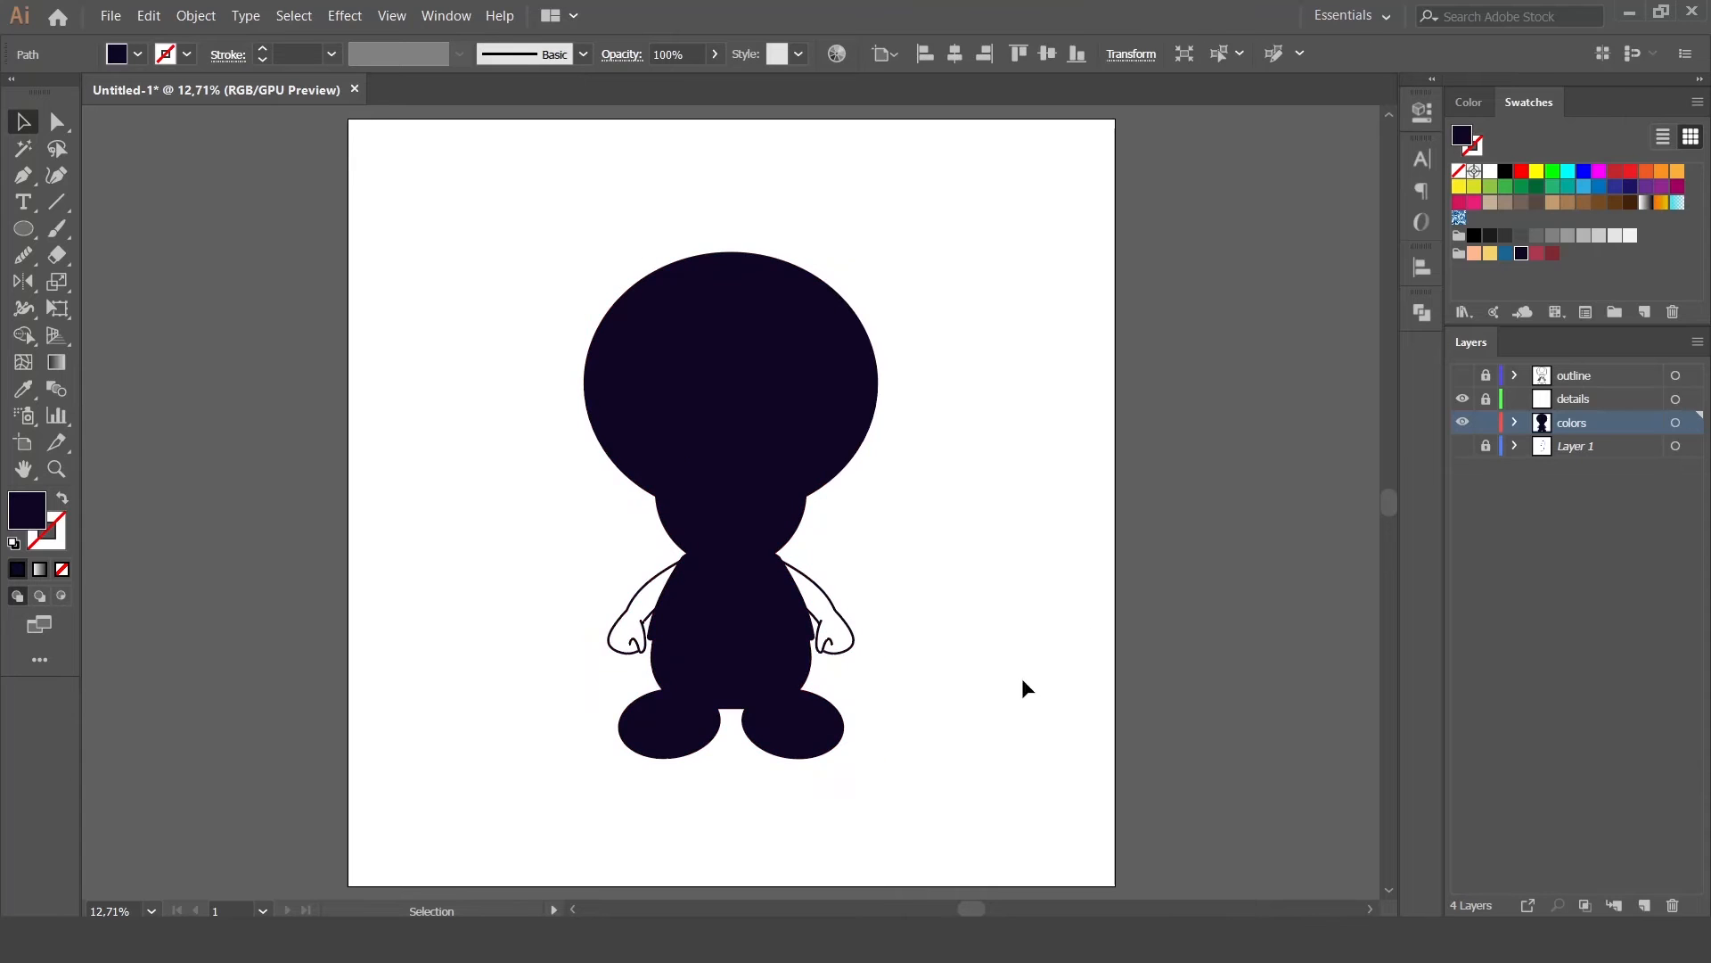
# Step: Delete the leftover arm outlines from the colors layer and compare the cap shapes with the outline layer
pyautogui.click(835, 608)
pyautogui.press('Delete')
pyautogui.click(1463, 375)
pyautogui.click(845, 413)
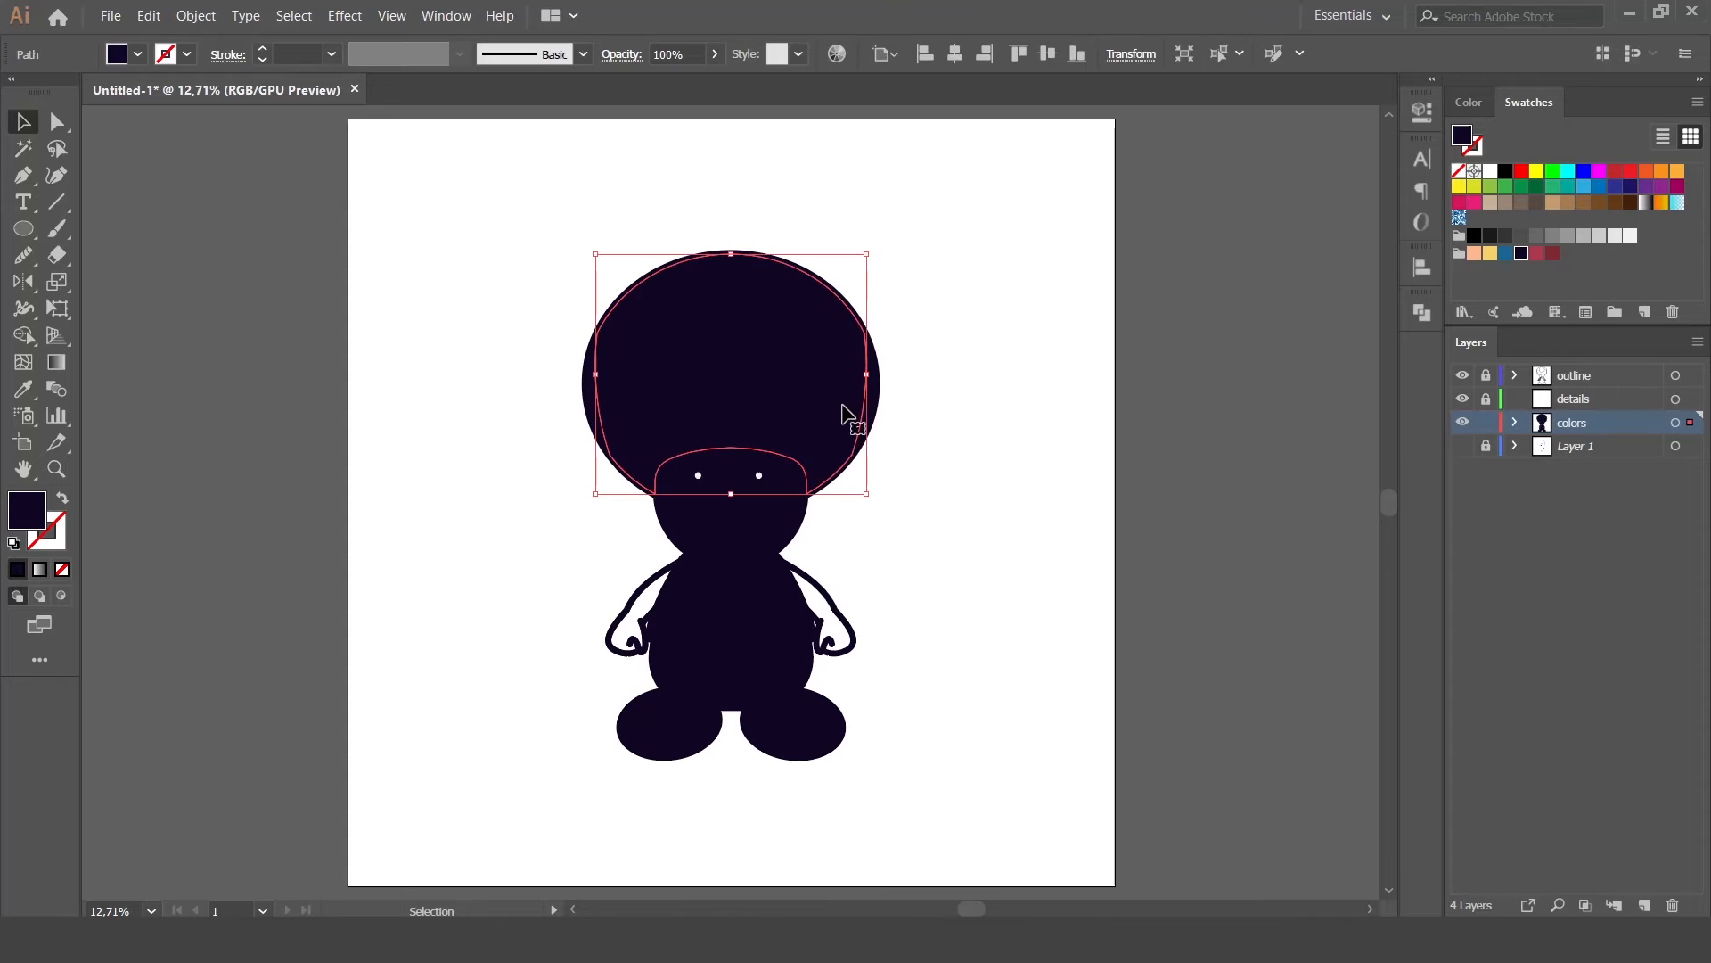
pyautogui.click(892, 379)
pyautogui.click(1463, 375)
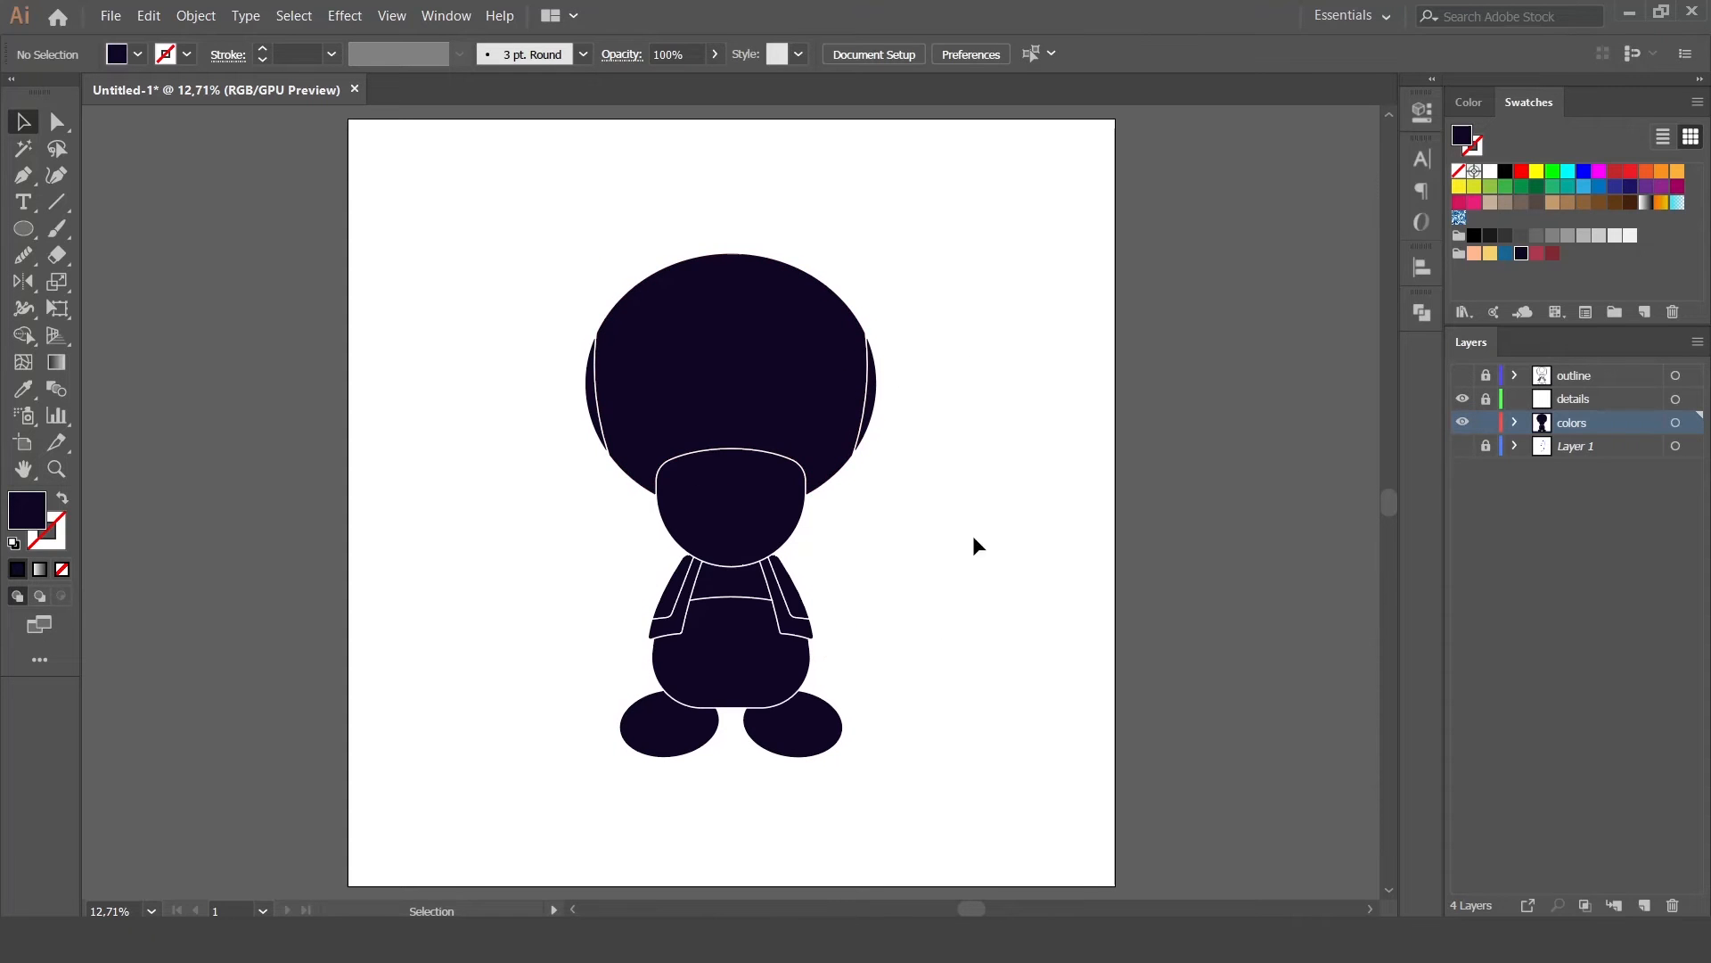
# Step: With the outline layer hidden again, send the cap's main shape behind its round centre spot
pyautogui.click(1462, 375)
pyautogui.click(772, 380)
pyautogui.click(1034, 367)
pyautogui.click(1463, 375)
pyautogui.click(725, 363)
pyautogui.rightClick(725, 362)
pyautogui.moveTo(846, 664)
pyautogui.click(1088, 726)
# Step: Fill the cap's round centre spot and both side spots with the dark red swatch
pyautogui.click(798, 365)
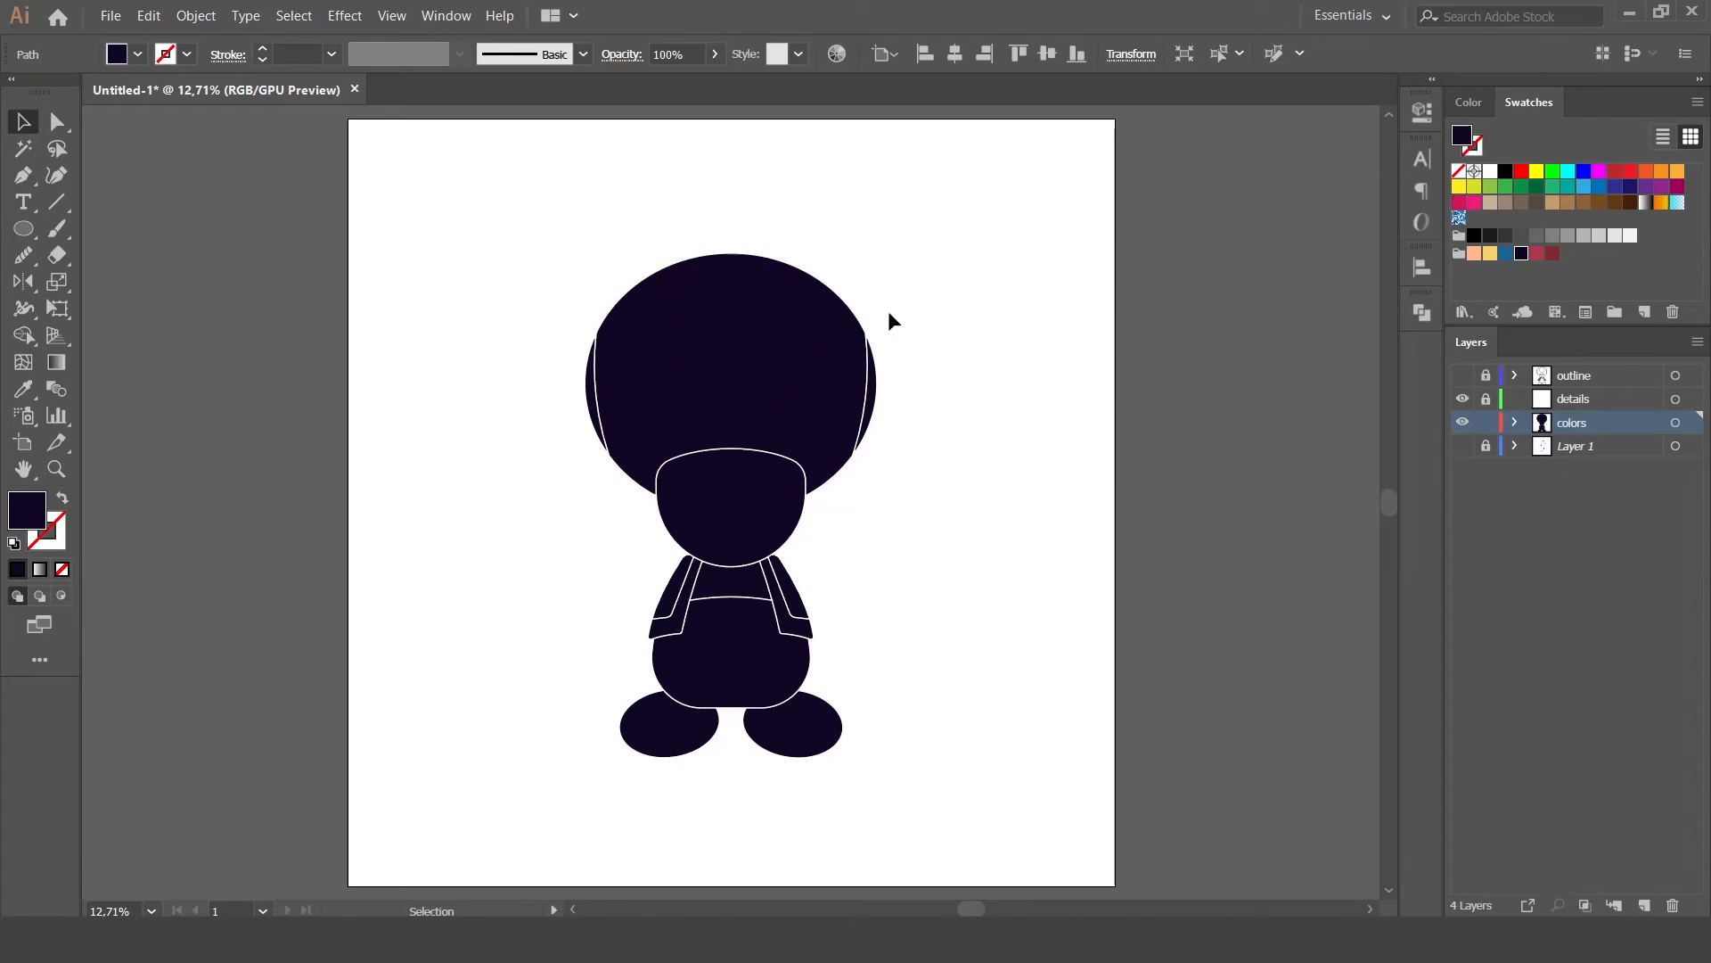
pyautogui.click(1553, 253)
pyautogui.click(1007, 350)
pyautogui.click(869, 397)
pyautogui.keyDown('shift'); pyautogui.click(599, 418); pyautogui.keyUp('shift')
pyautogui.click(1553, 253)
pyautogui.click(989, 441)
# Step: Fill the face with the peach swatch and the cap with the lightest gray swatch
pyautogui.click(758, 515)
pyautogui.click(1474, 253)
pyautogui.click(837, 374)
pyautogui.click(1631, 235)
pyautogui.click(990, 428)
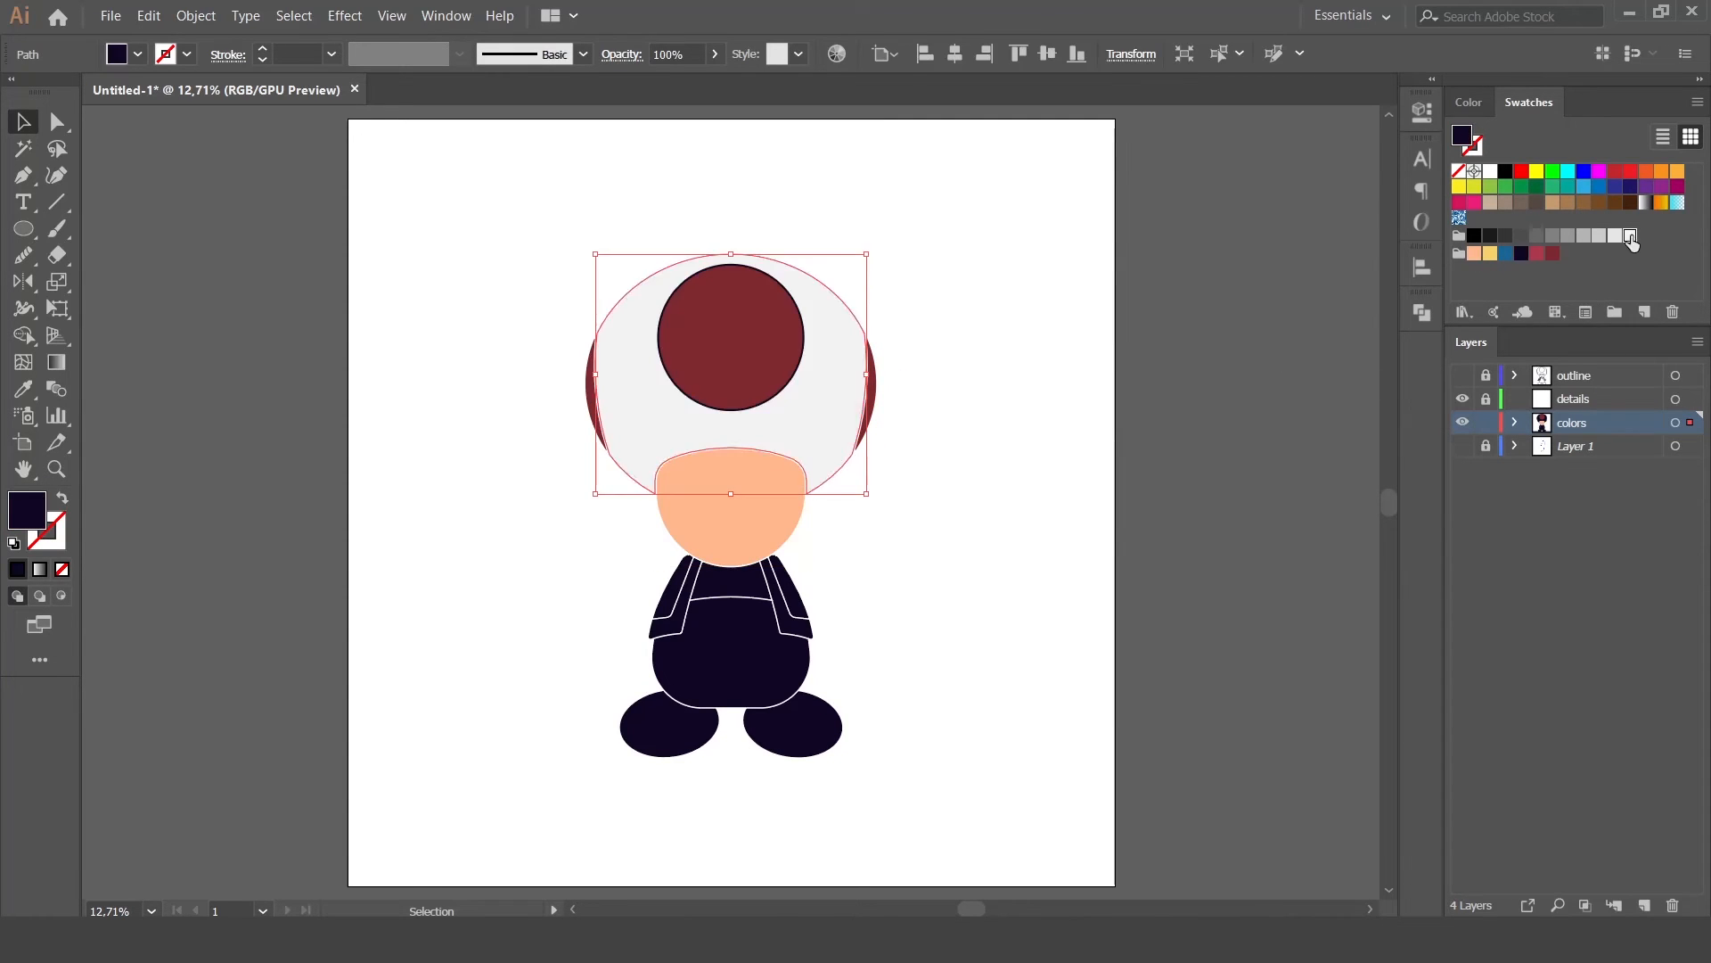
# Step: Fill both main vest panels with the blue swatch and the bare chest with the peach swatch
pyautogui.click(784, 580)
pyautogui.keyDown('shift'); pyautogui.click(667, 592); pyautogui.keyUp('shift')
pyautogui.click(928, 514)
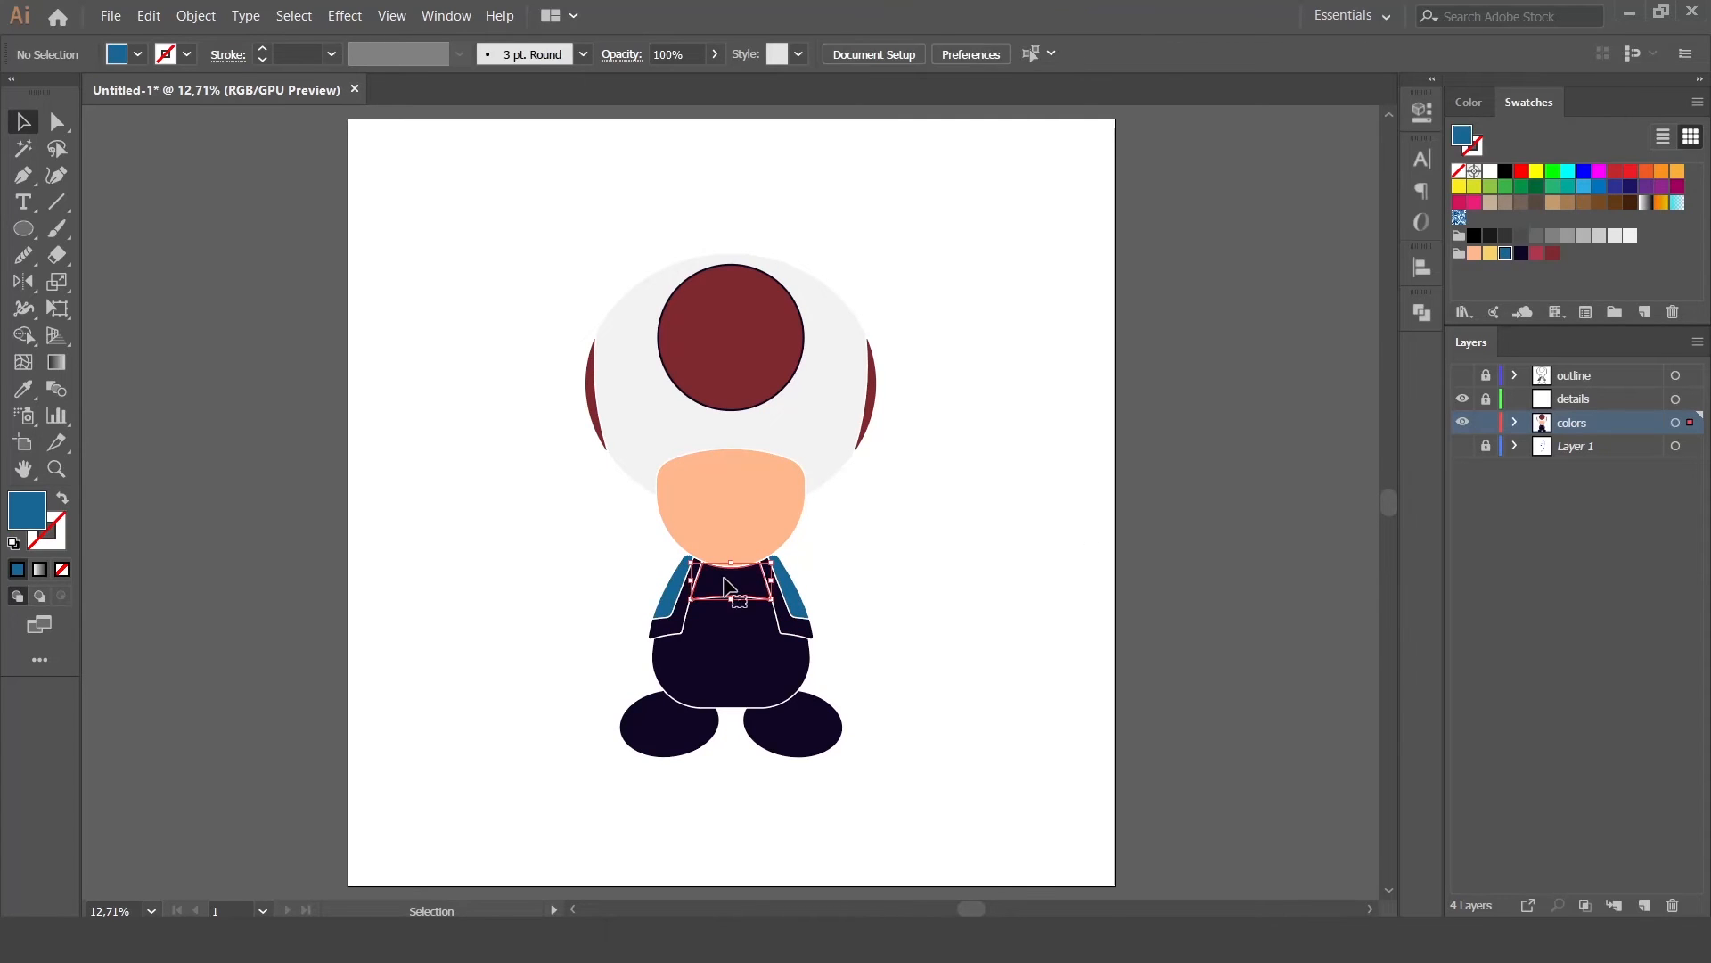
pyautogui.click(727, 584)
pyautogui.click(1474, 253)
pyautogui.click(999, 535)
# Step: Fill the belly with the lightest gray swatch and both feet with the dark red swatch
pyautogui.click(749, 642)
pyautogui.click(1631, 235)
pyautogui.click(836, 700)
pyautogui.click(836, 708)
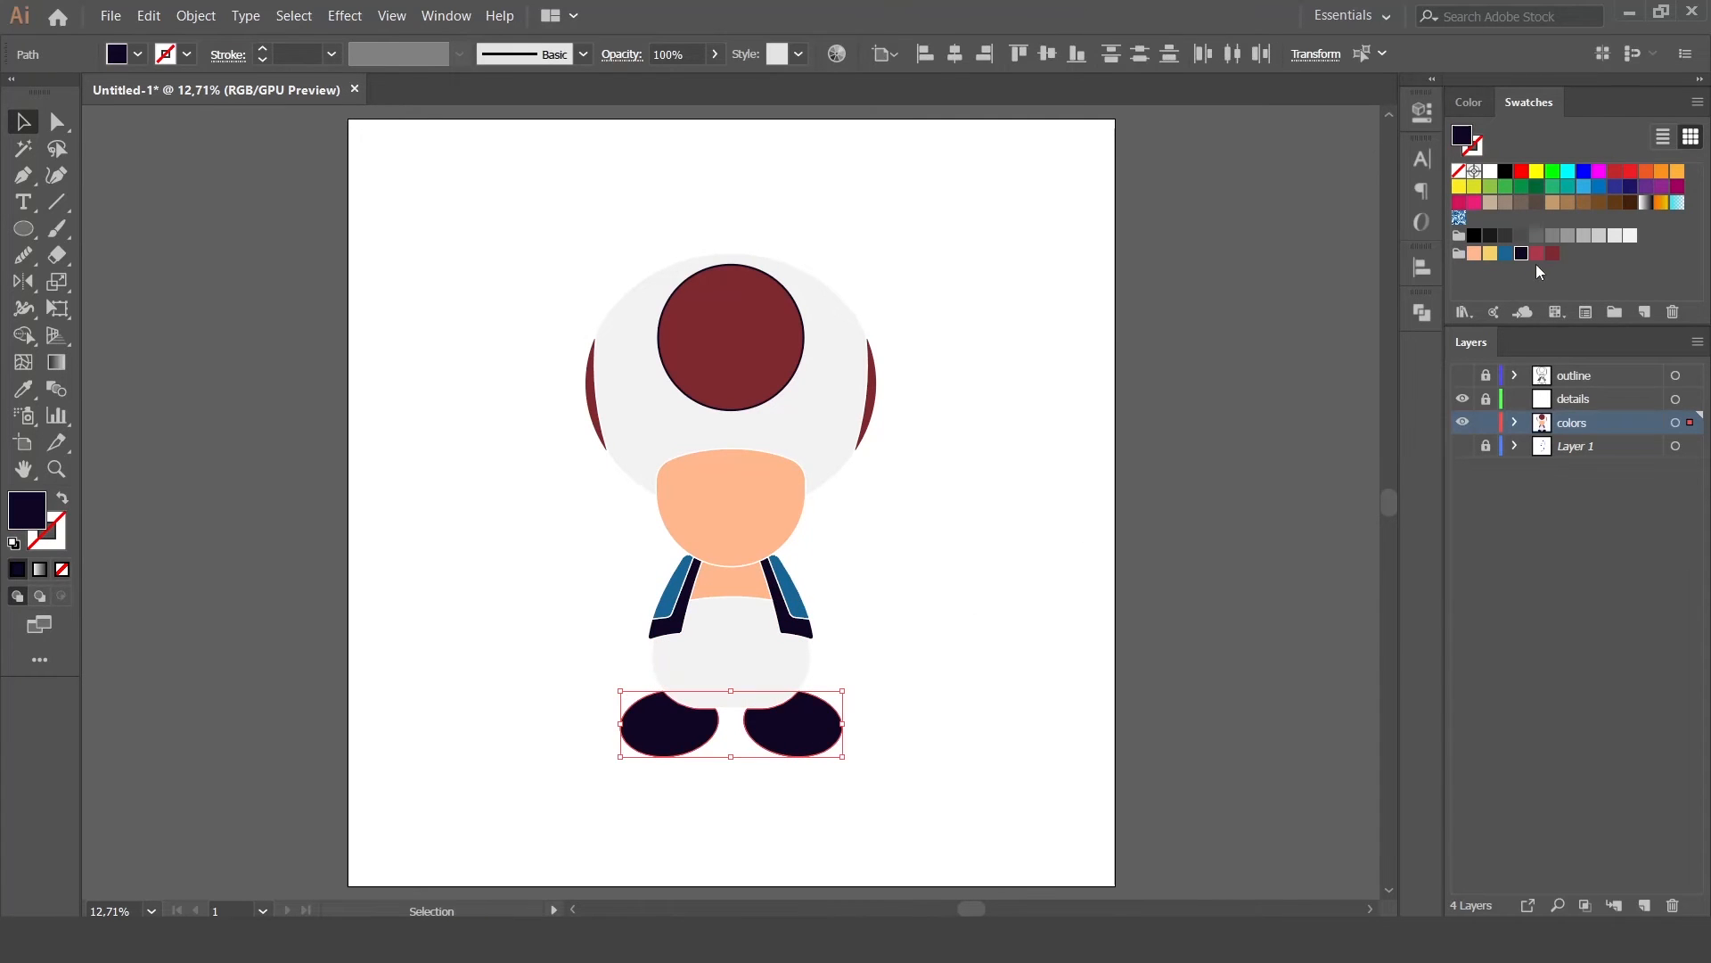
pyautogui.click(1474, 253)
pyautogui.click(1553, 253)
pyautogui.click(993, 576)
# Step: Fill the vest's trim on both sides with the yellow swatch
pyautogui.click(749, 664)
pyautogui.click(801, 629)
pyautogui.keyDown('shift'); pyautogui.click(668, 627); pyautogui.keyUp('shift')
pyautogui.click(1489, 253)
pyautogui.click(1070, 428)
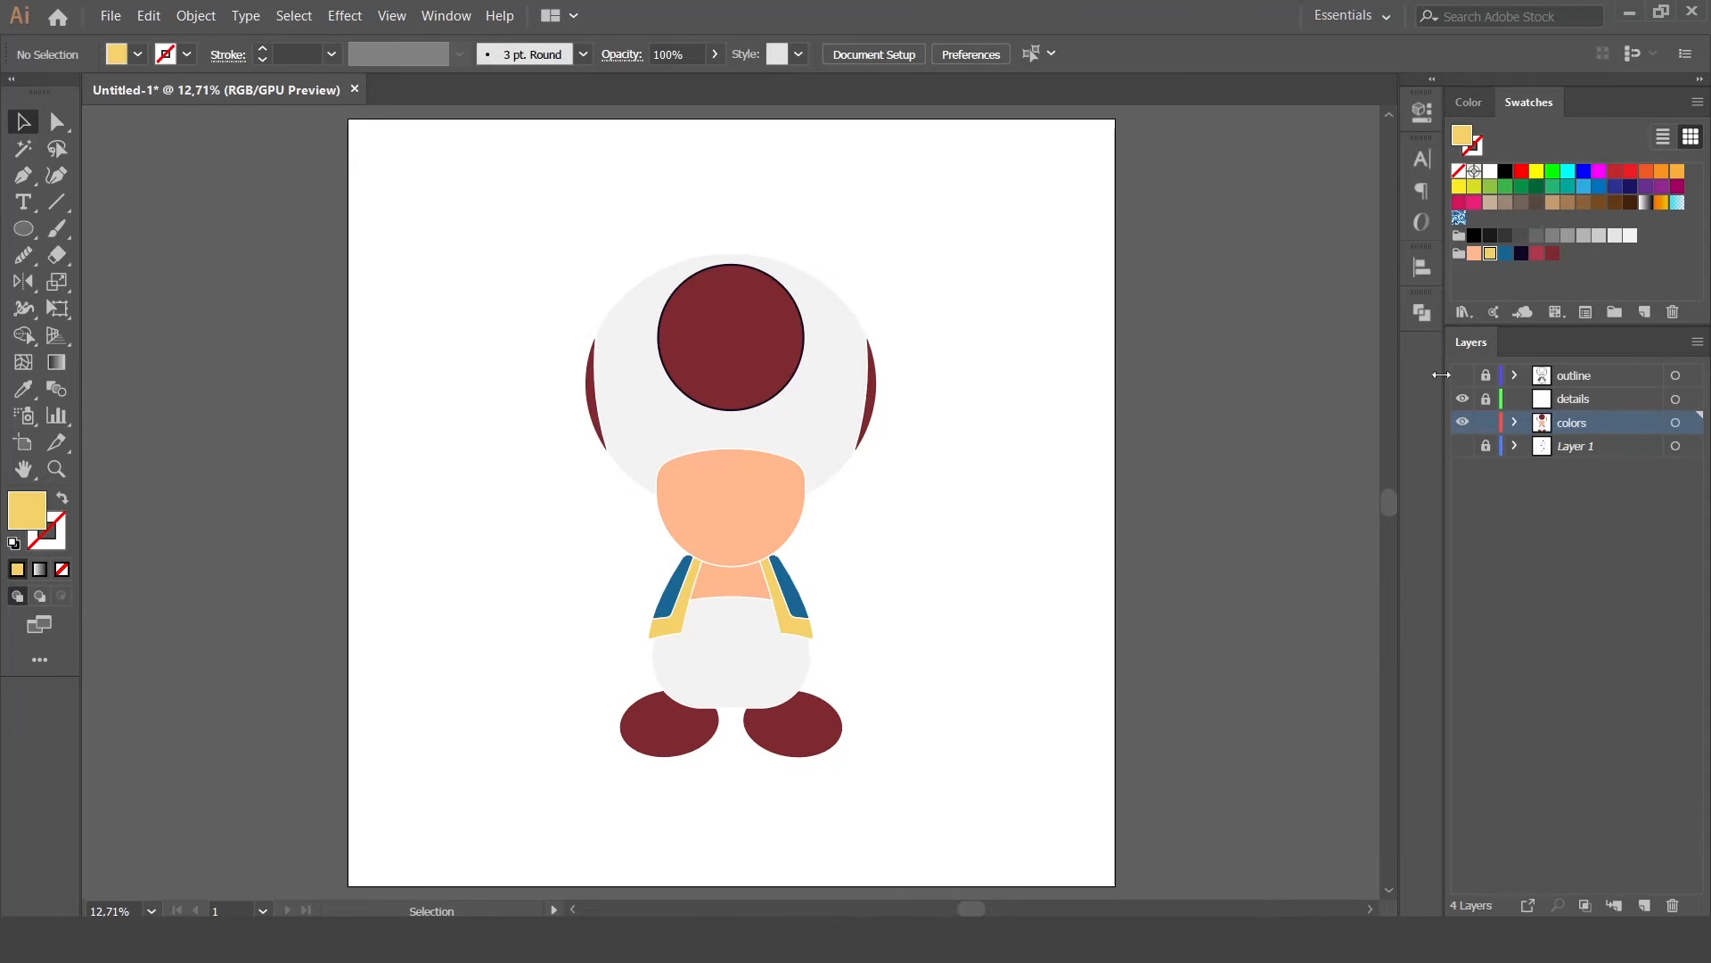
# Step: Show the outline layer and trace the left upper arm's fill from shoulder to elbow with the Pen tool
pyautogui.click(1462, 376)
pyautogui.hotkey('ctrl', '=')
pyautogui.hotkey('ctrl', '=')
pyautogui.hotkey('ctrl', '=')
pyautogui.hotkey('ctrl', '=')
pyautogui.scroll(-5, 841, 371)
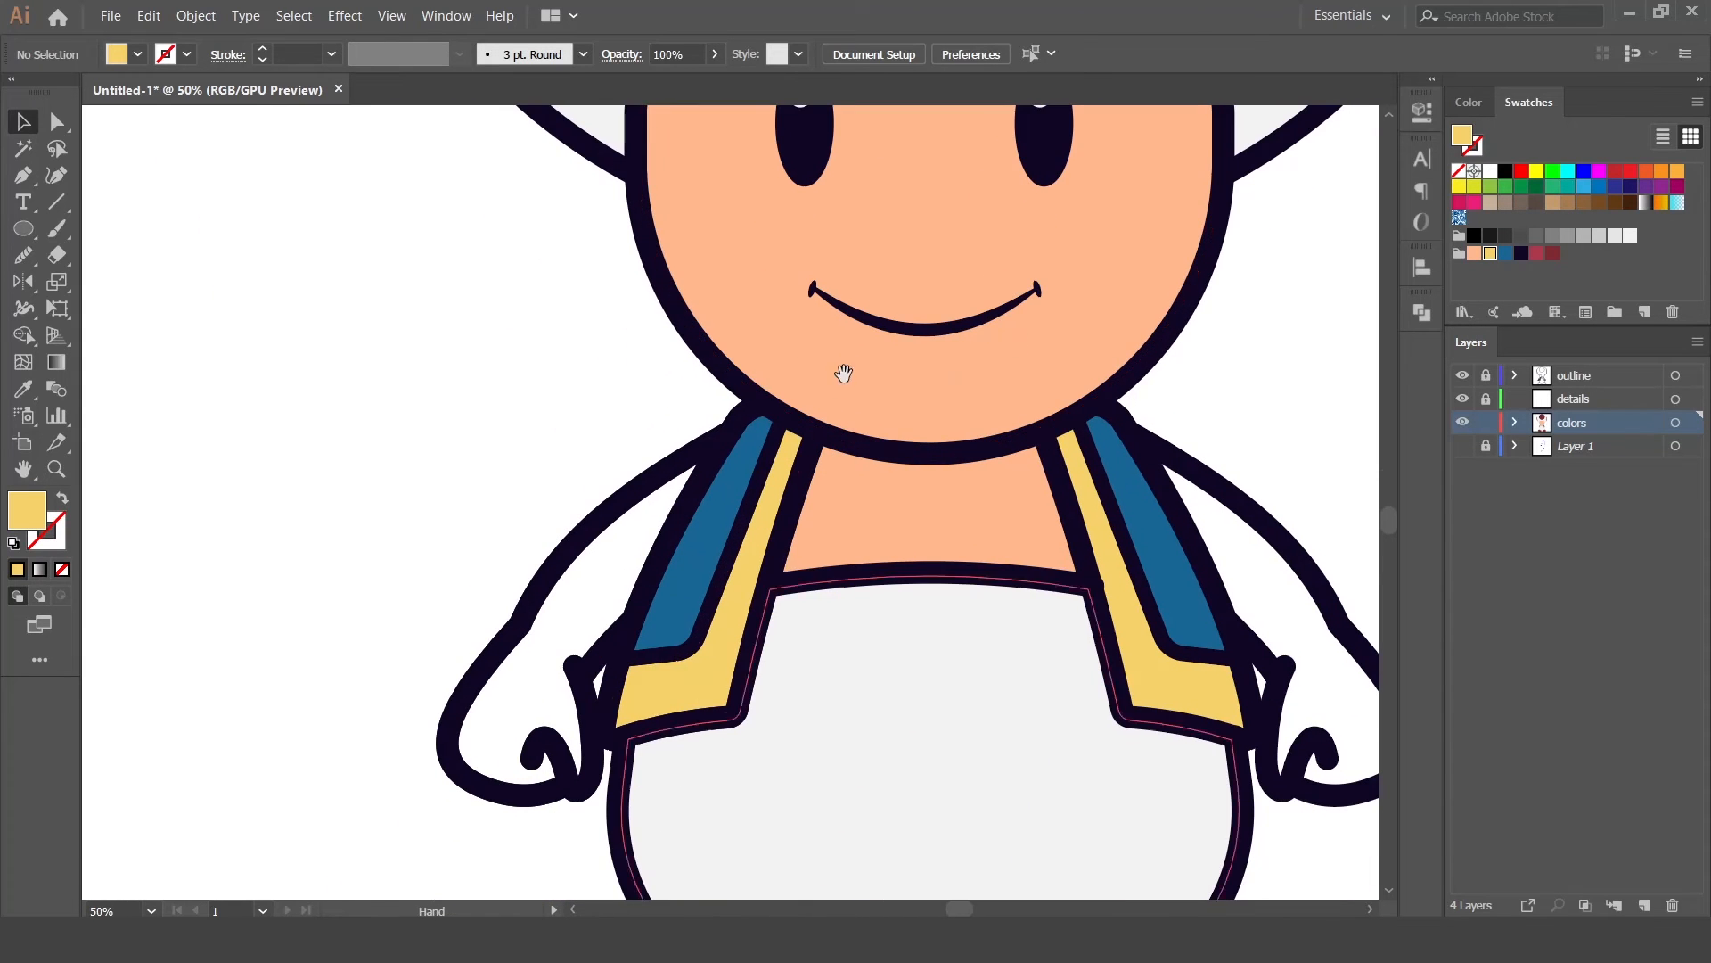
pyautogui.press('p')
pyautogui.click(722, 436)
pyautogui.click(633, 493)
pyautogui.click(563, 557)
pyautogui.click(522, 624)
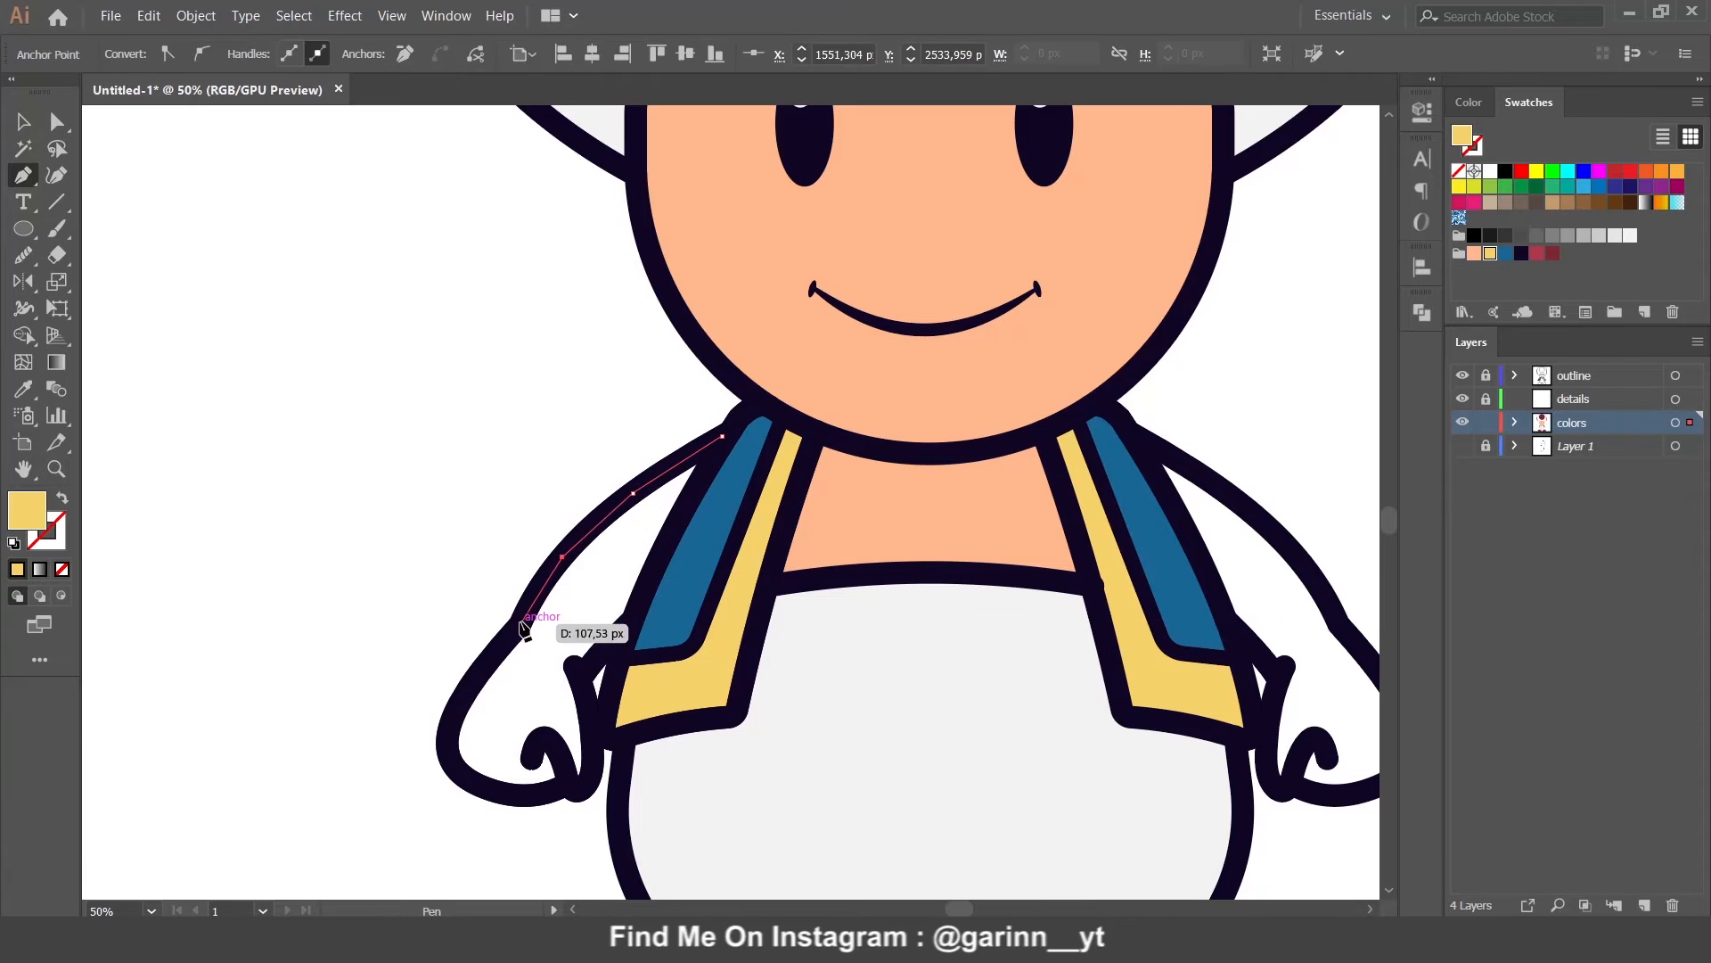
# Step: Continue the left arm's fill path around the hand and back along the vest, and fill it with the peach swatch
pyautogui.click(464, 692)
pyautogui.click(475, 782)
pyautogui.click(531, 804)
pyautogui.click(567, 780)
pyautogui.click(581, 674)
pyautogui.click(631, 627)
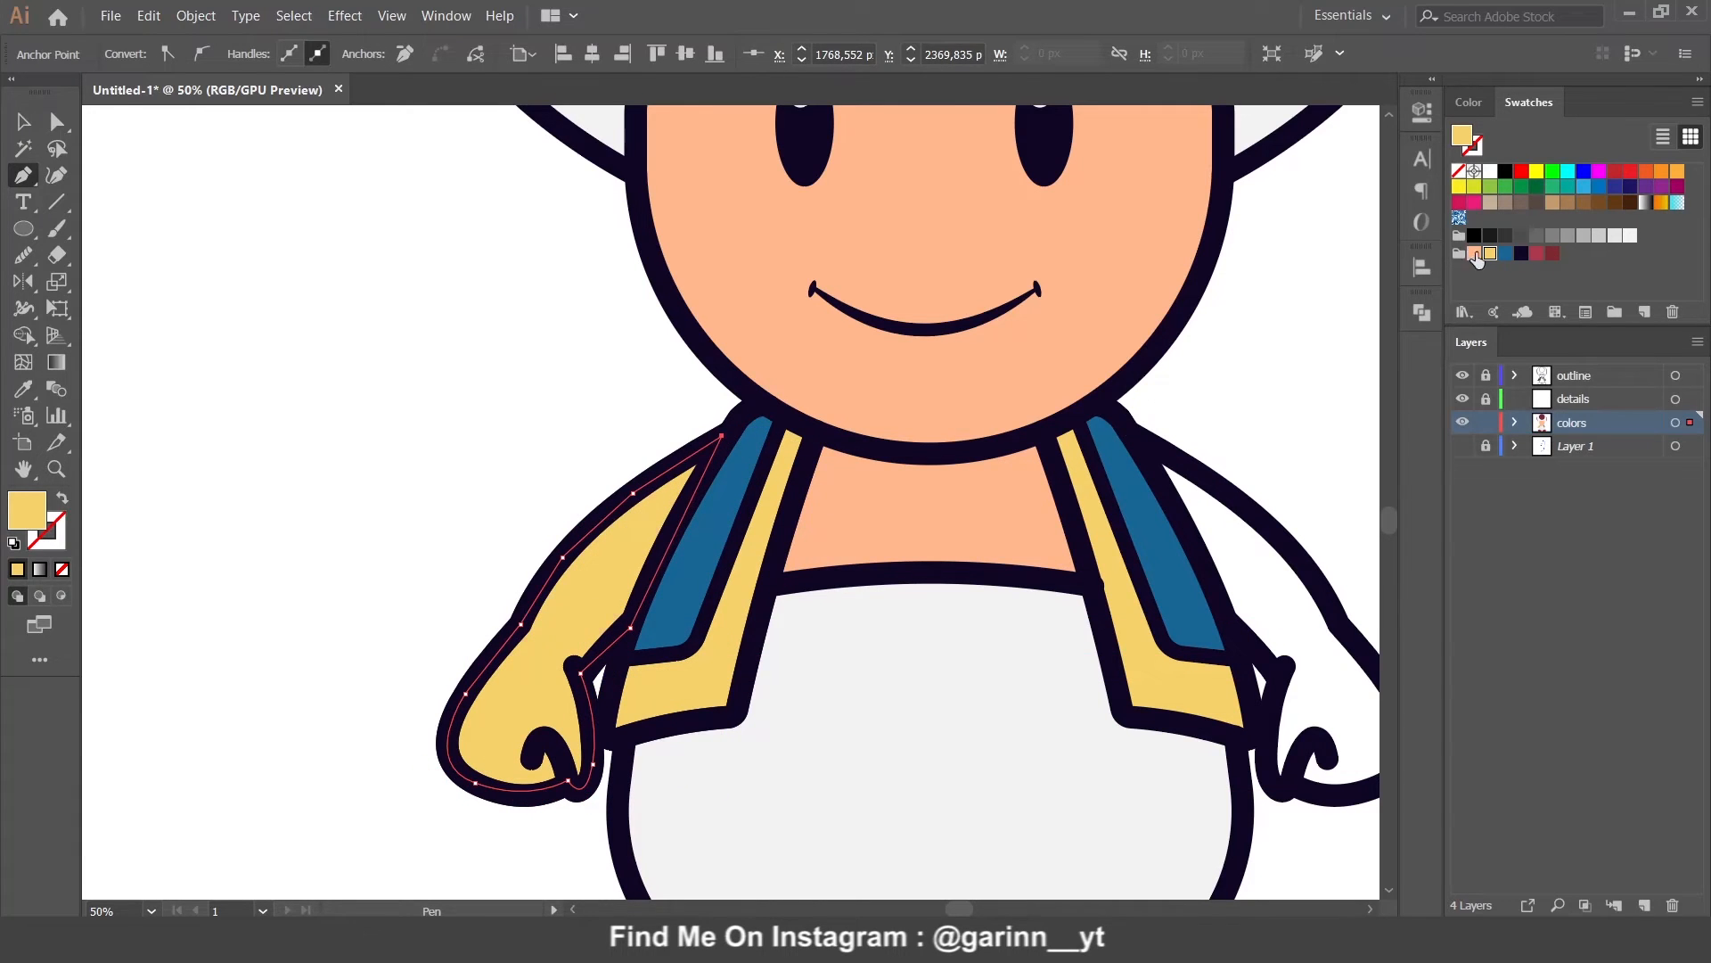
pyautogui.click(1476, 254)
# Step: Try to reflect a copy of the left arm's fill about the face's bottom centre
pyautogui.moveTo(1058, 559); pyautogui.dragTo(859, 490)
pyautogui.press('v')
pyautogui.click(23, 283)
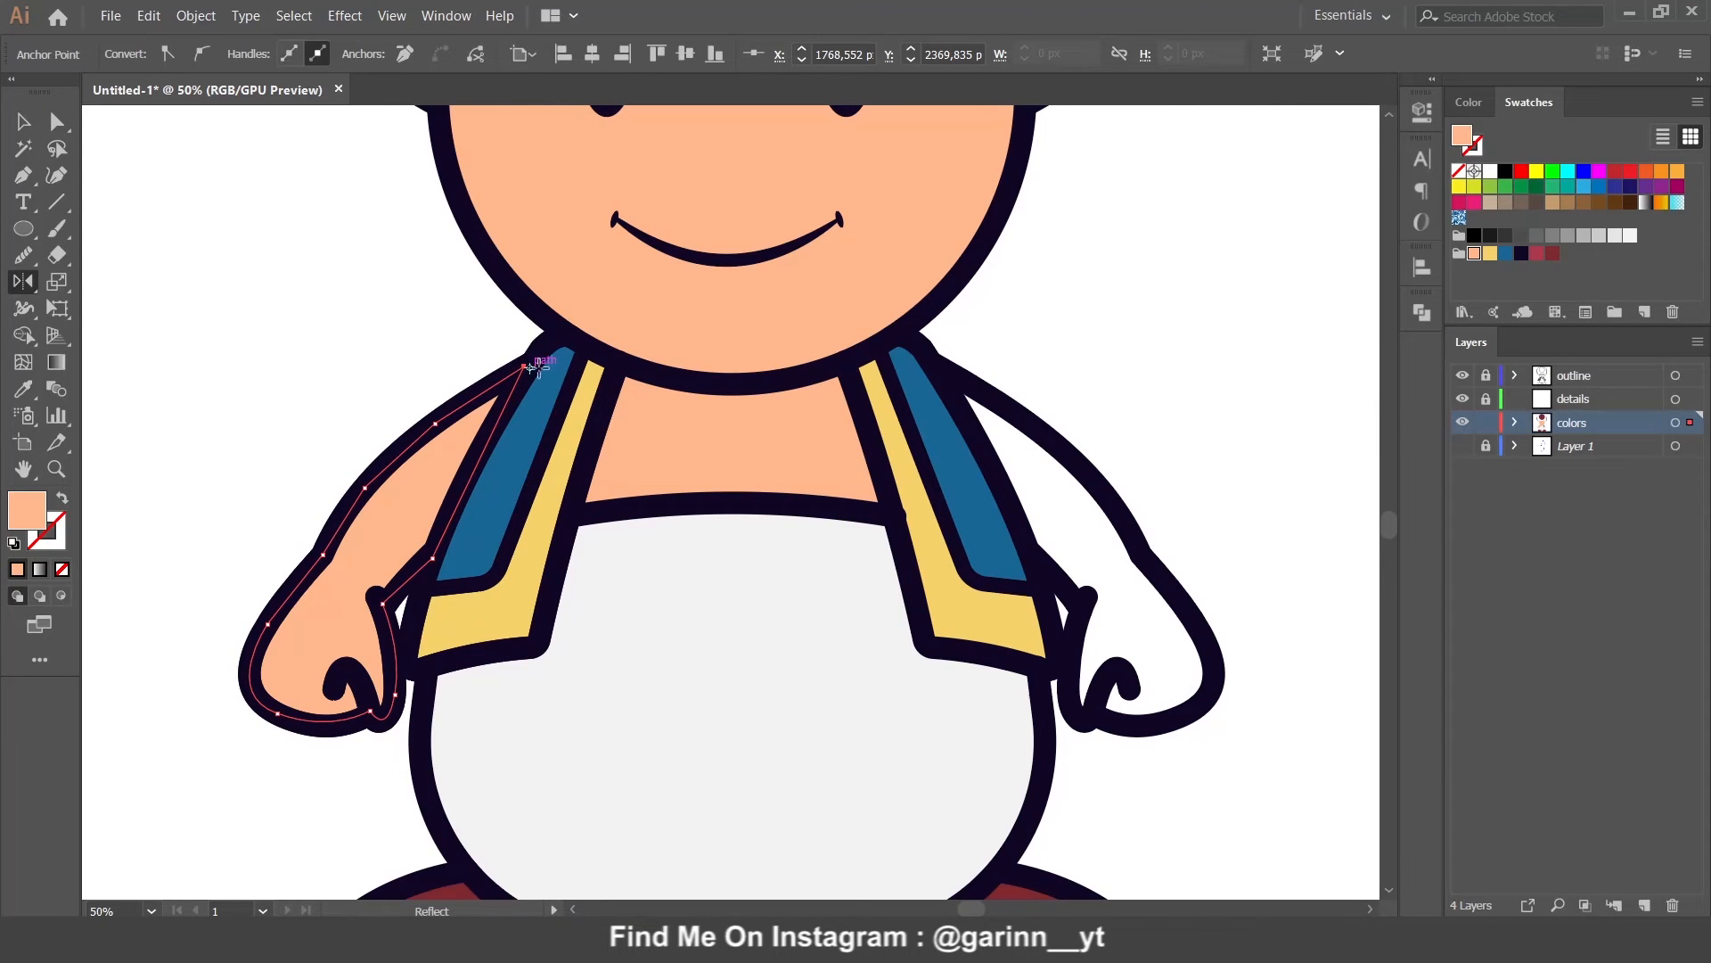
pyautogui.keyDown('alt'); pyautogui.click(731, 388); pyautogui.keyUp('alt')
pyautogui.click(1192, 529)
pyautogui.hotkey('ctrl', 'z')
# Step: Reflect a copy of the left arm's fill across the body's vertical centre to fill the right arm
pyautogui.click(23, 122)
pyautogui.press('o')
pyautogui.keyDown('alt'); pyautogui.click(728, 415); pyautogui.keyUp('alt')
pyautogui.click(1183, 532)
pyautogui.press('v')
pyautogui.click(1173, 396)
# Step: Hide and lock the colors layer, show the sketch layer, and make the unlocked details layer active
pyautogui.hotkey('ctrl', '0')
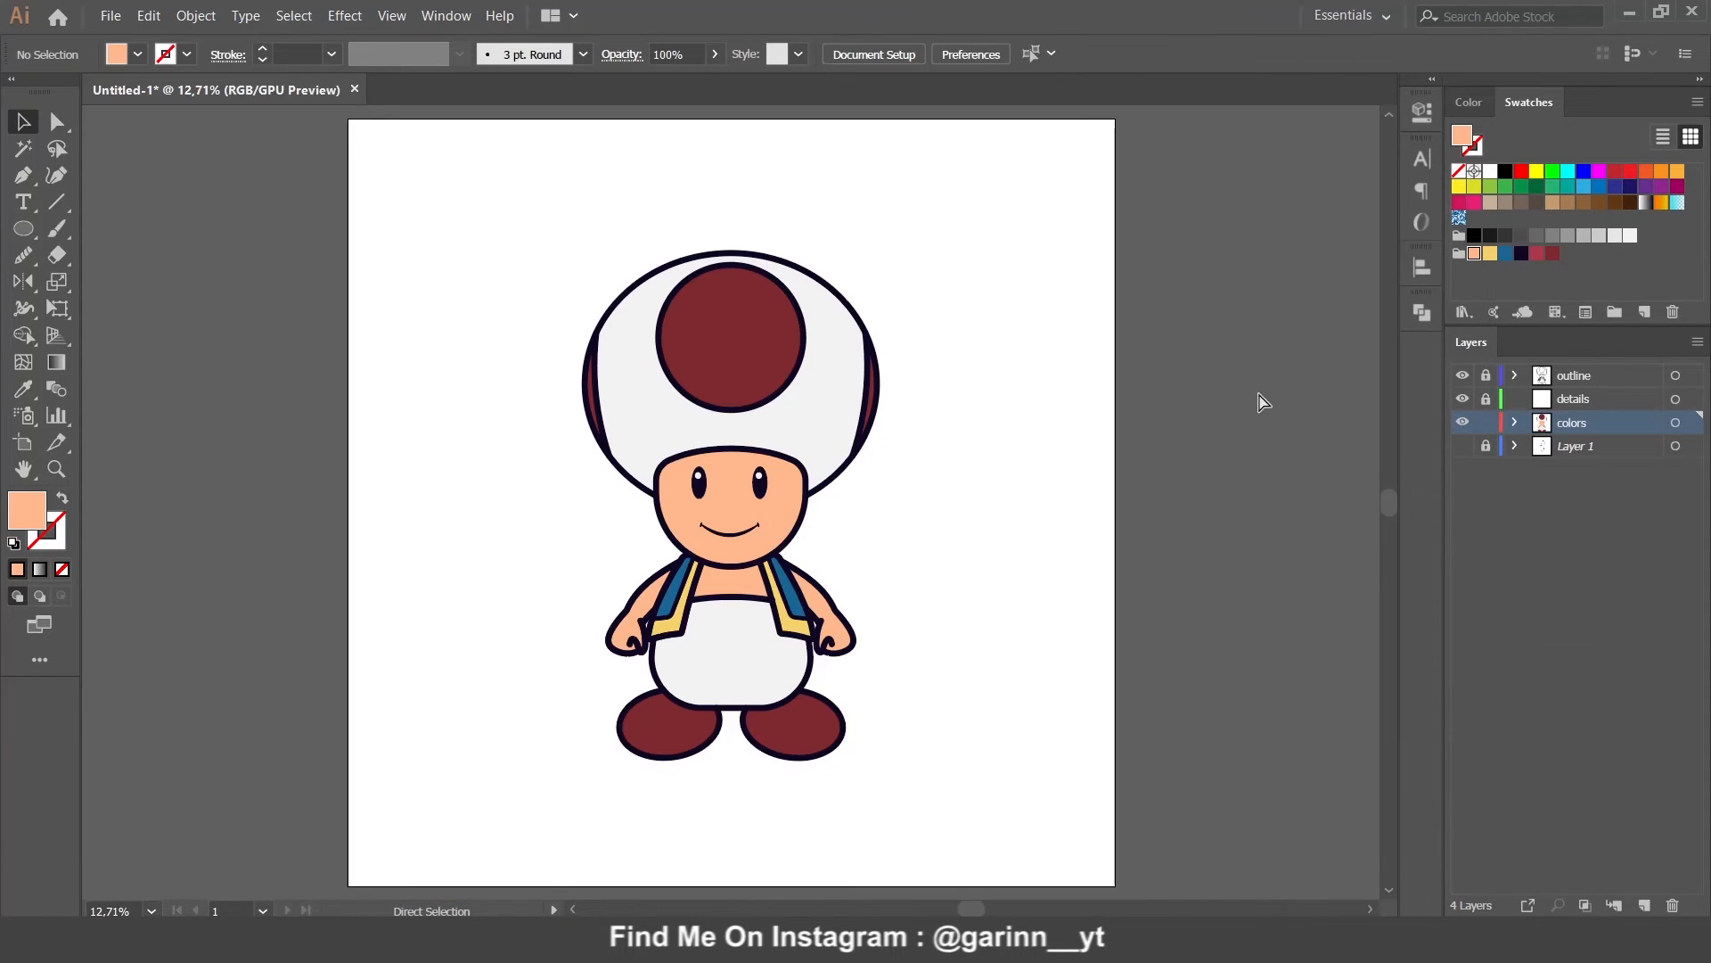
pyautogui.hotkey('ctrl', '=')
pyautogui.hotkey('ctrl', '=')
pyautogui.hotkey('ctrl', '=')
pyautogui.click(1463, 422)
pyautogui.click(1484, 422)
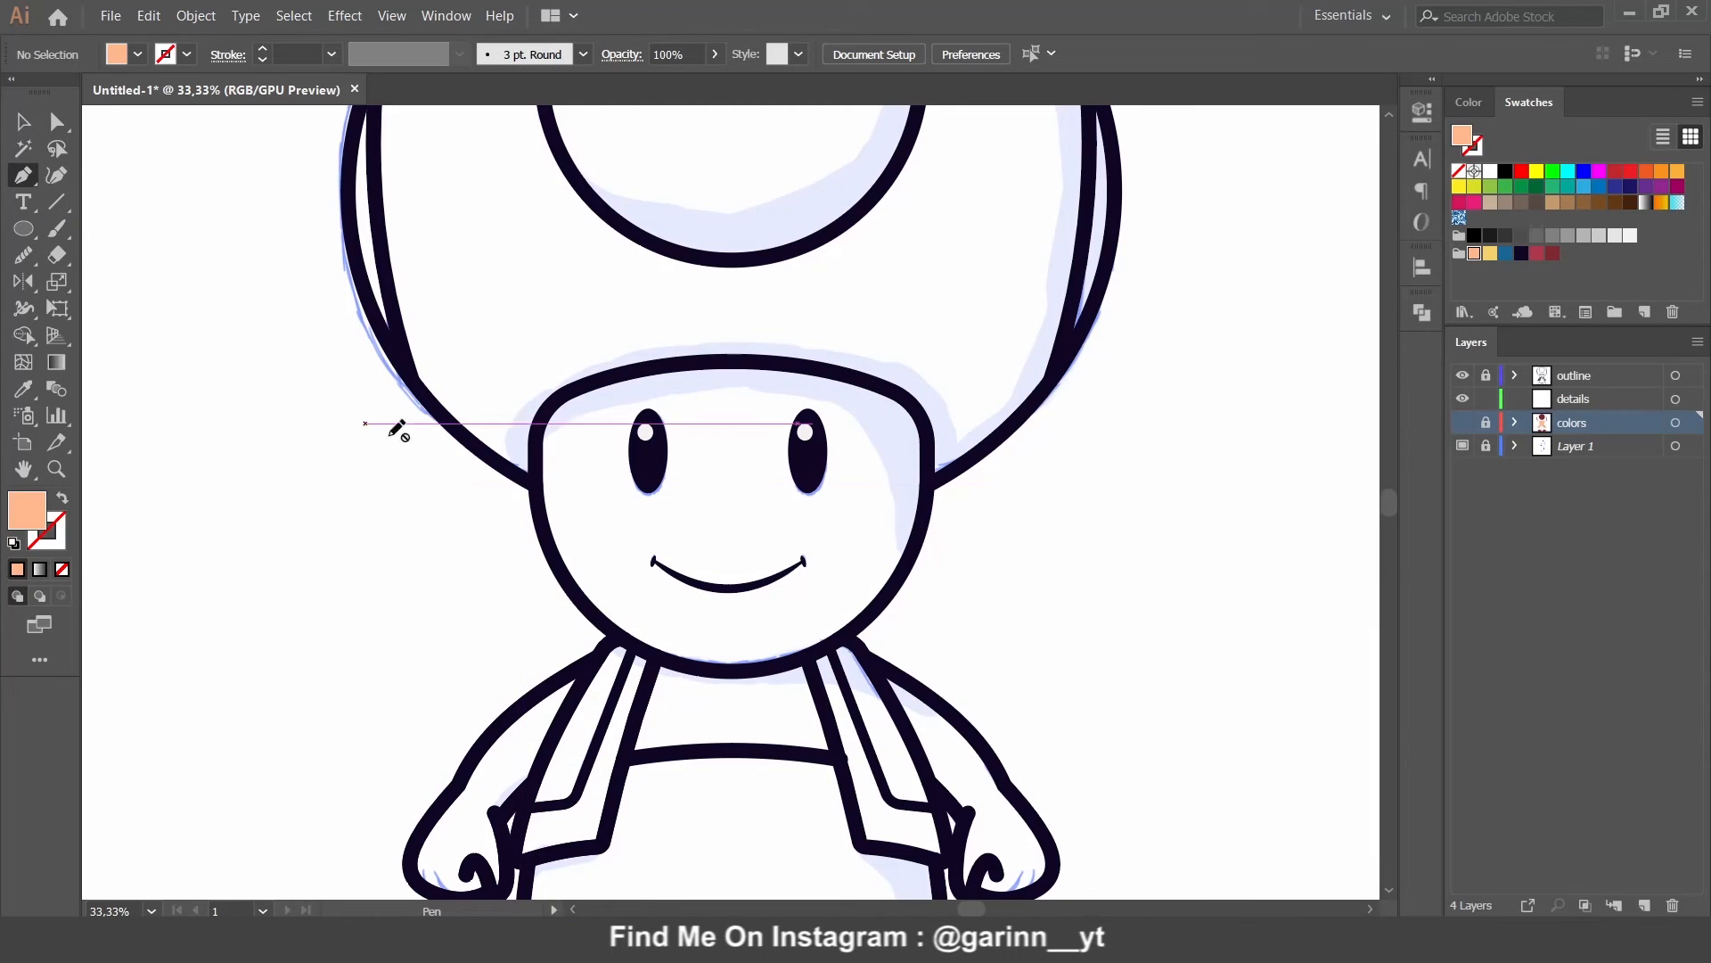
pyautogui.click(1572, 403)
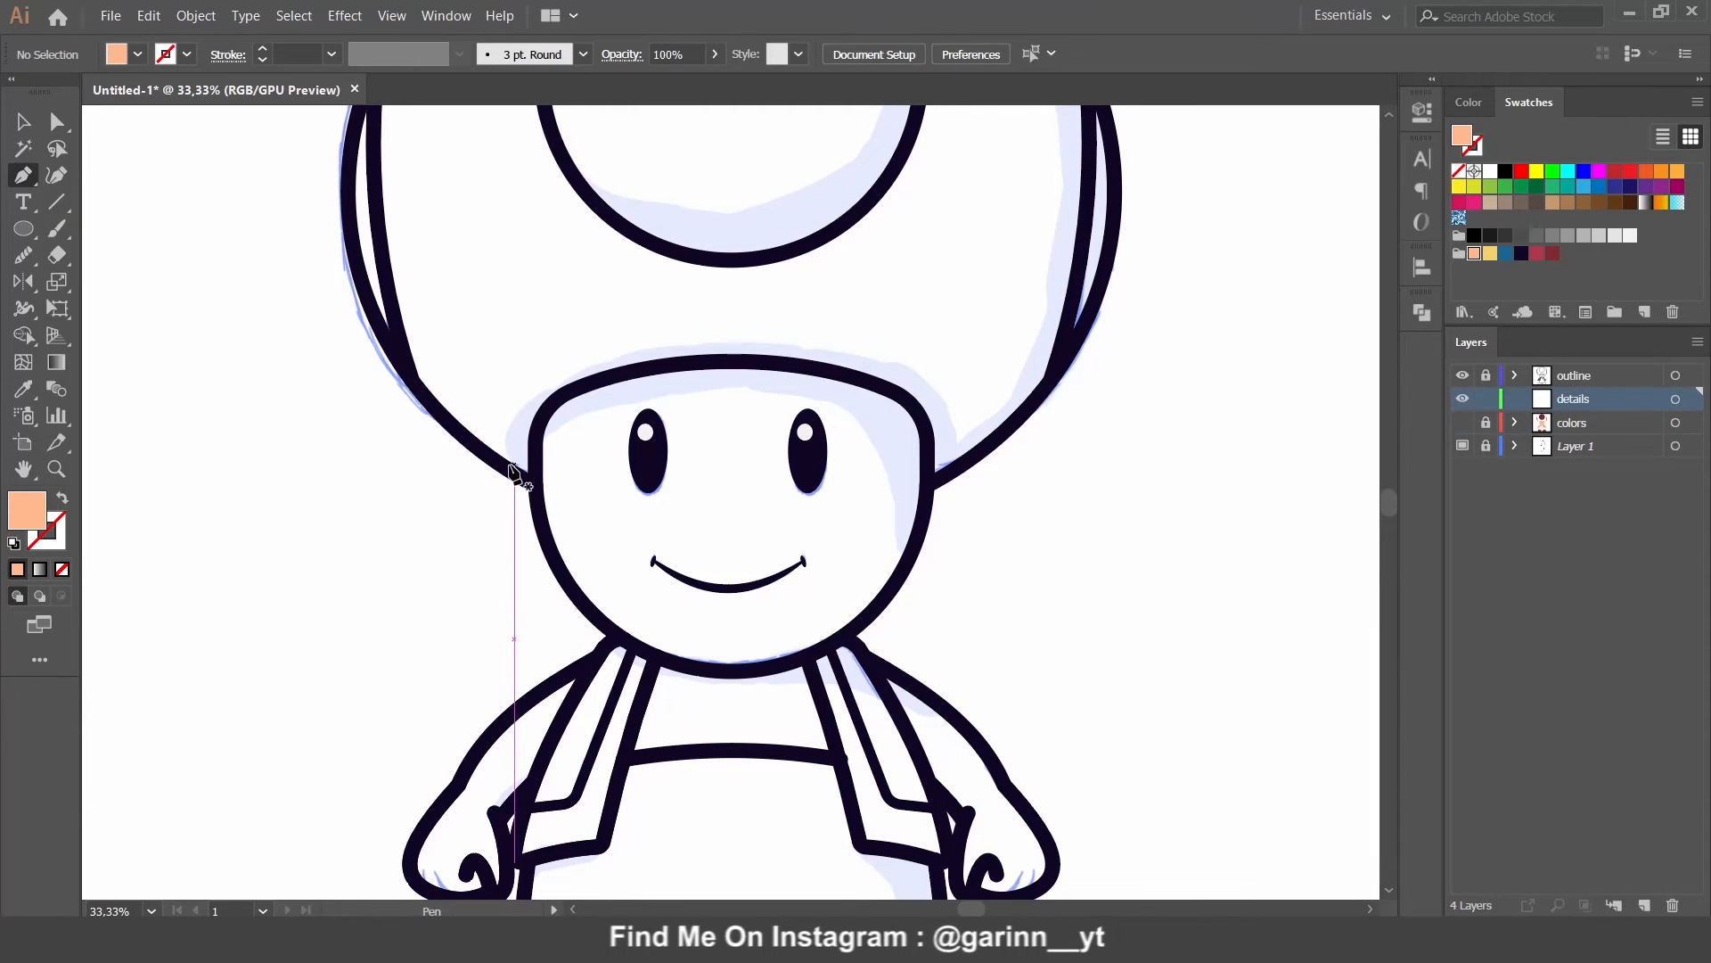
# Step: Draw the cap shading's inner edge with the Pen tool, above the face and up the cap's right side along the sketch
pyautogui.click(507, 464)
pyautogui.moveTo(721, 341); pyautogui.dragTo(985, 329)
pyautogui.click(959, 439)
pyautogui.moveTo(968, 435); pyautogui.dragTo(917, 543)
pyautogui.moveTo(998, 394); pyautogui.dragTo(1025, 276)
pyautogui.moveTo(1025, 276); pyautogui.dragTo(998, 474)
pyautogui.moveTo(913, 228); pyautogui.dragTo(874, 164)
# Step: Carry the shading path down outside the cap's right edge and back along the face's upper edge, closing the shape
pyautogui.click(1097, 338)
pyautogui.moveTo(1095, 389); pyautogui.dragTo(1092, 167)
pyautogui.click(1084, 346)
pyautogui.click(1033, 462)
pyautogui.click(936, 560)
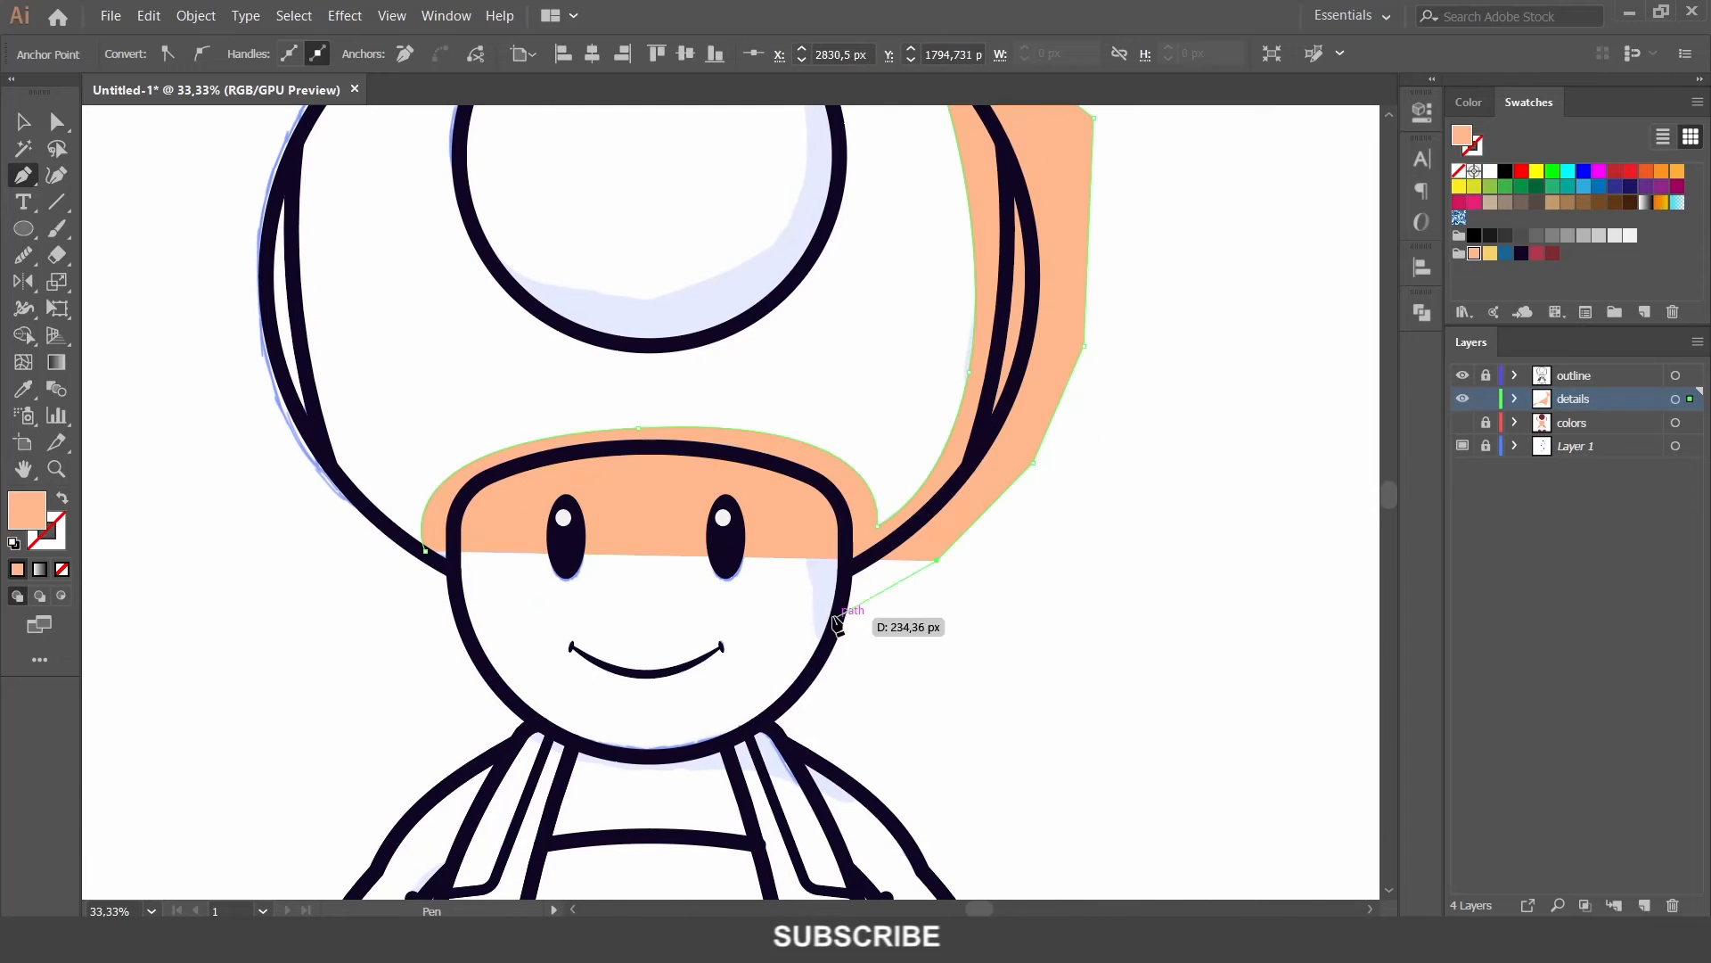
pyautogui.click(824, 674)
pyautogui.moveTo(771, 485); pyautogui.dragTo(703, 466)
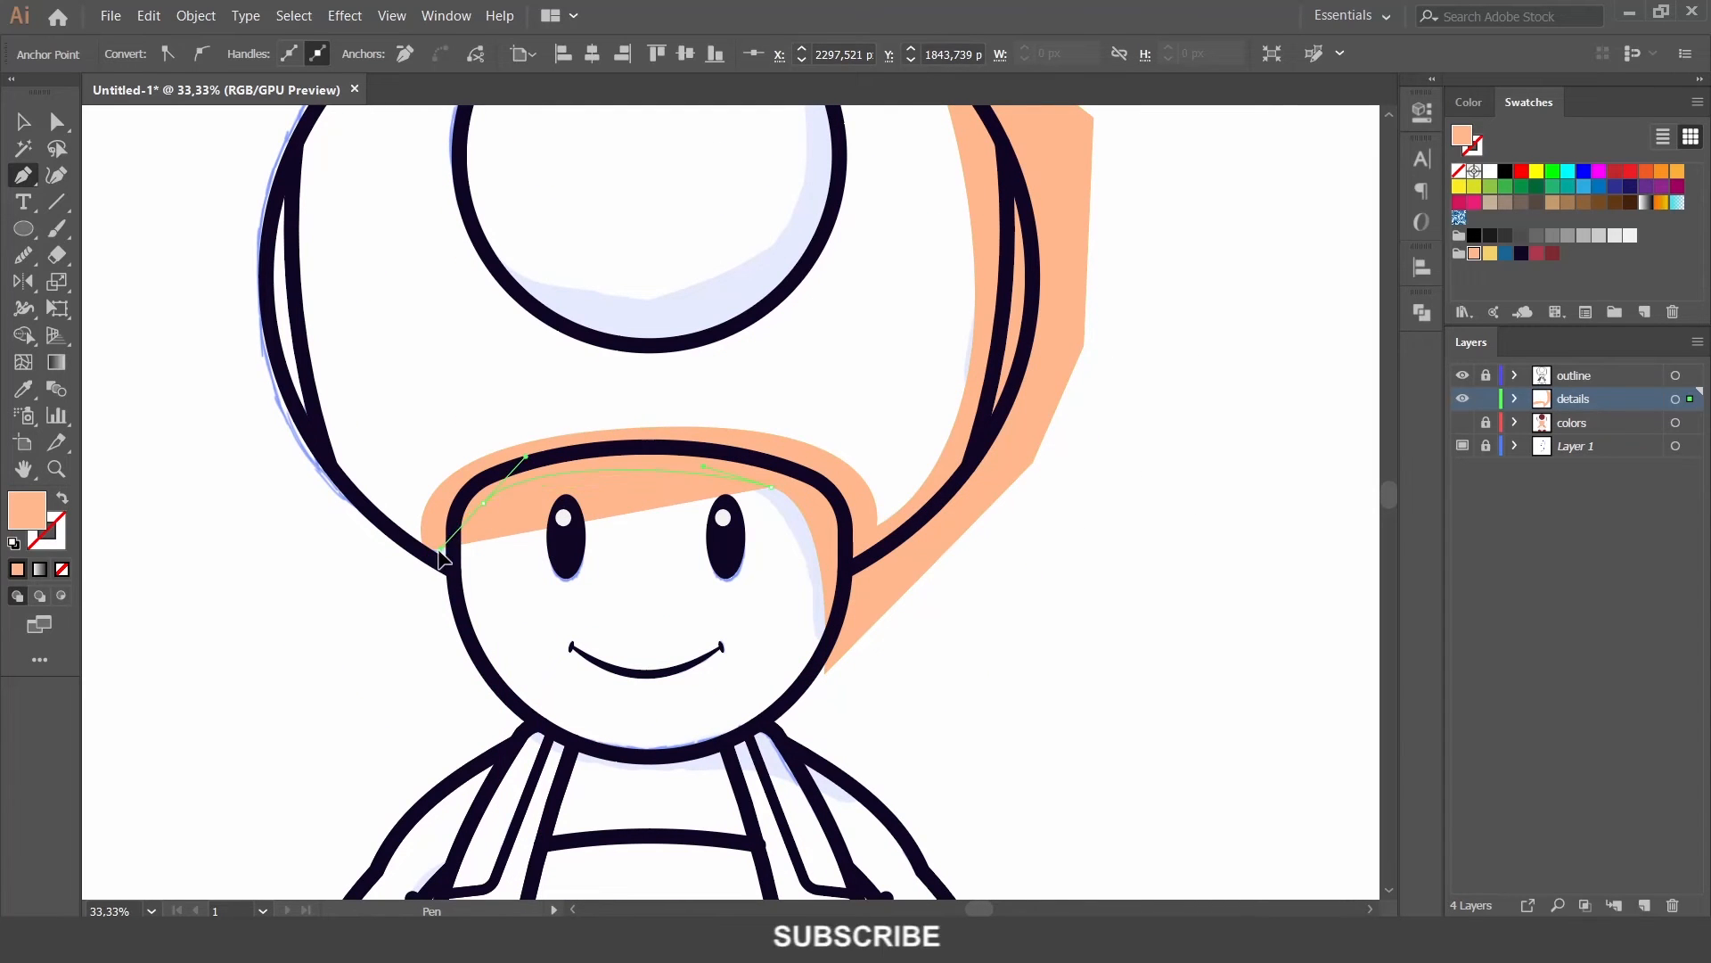
pyautogui.moveTo(427, 551); pyautogui.dragTo(436, 550)
pyautogui.click(483, 502)
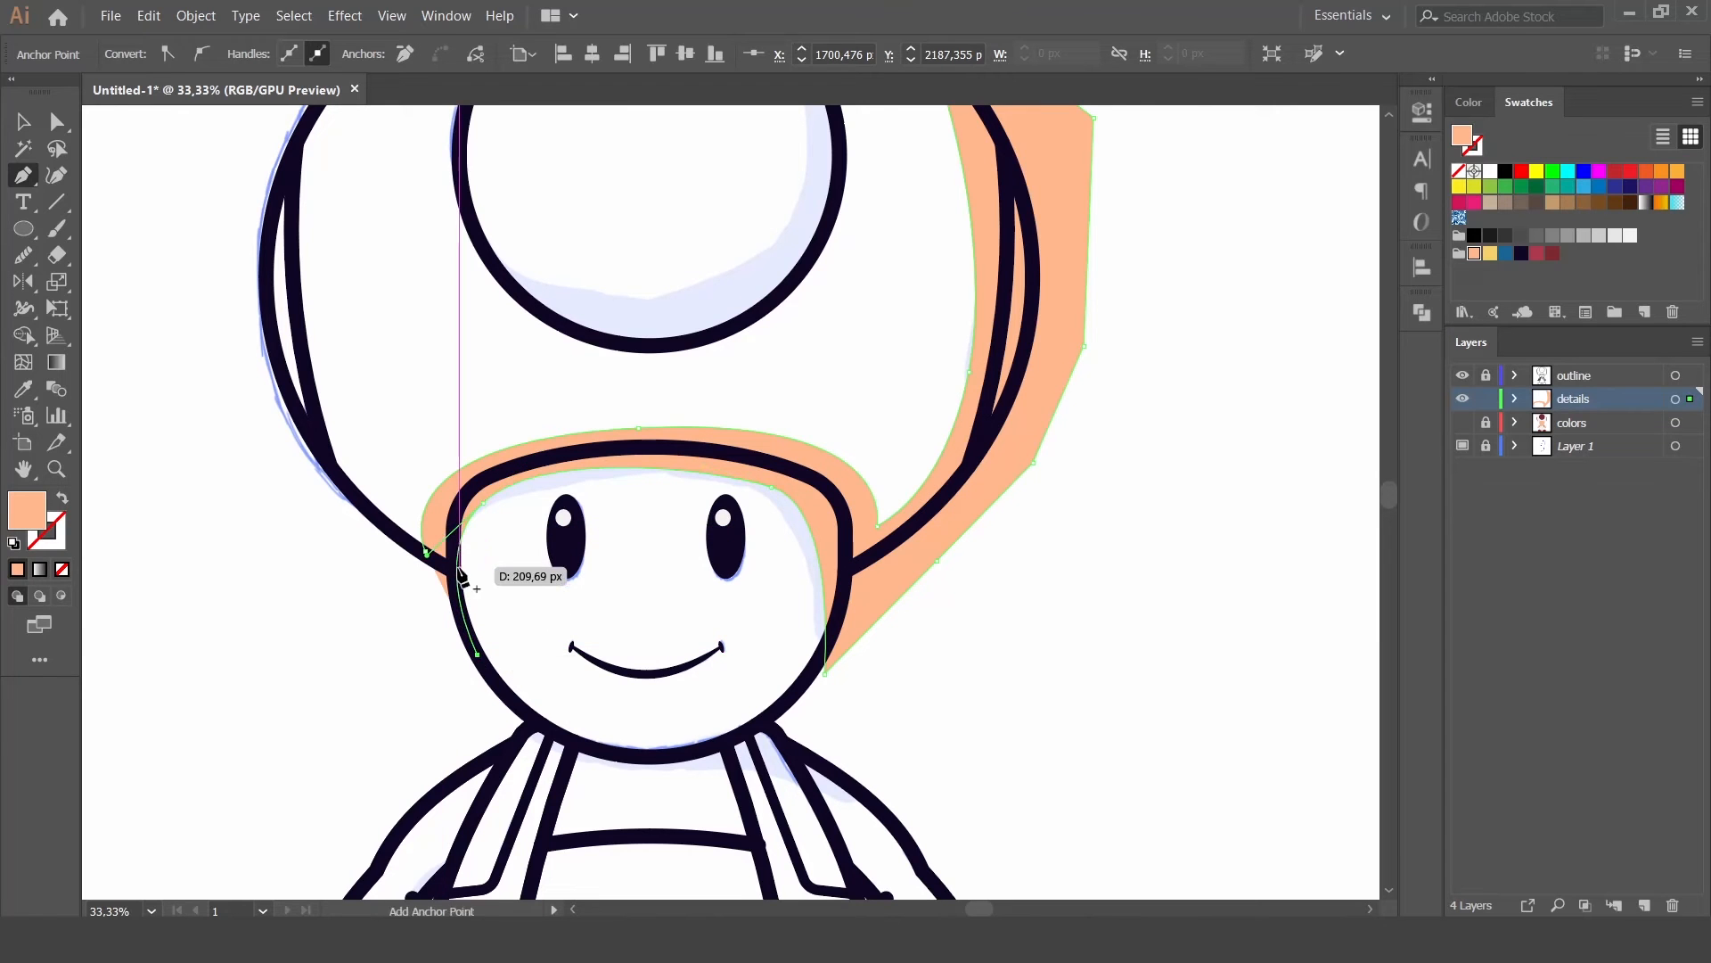
# Step: Draw a Pen shading shape along the lower-right inside edge of the cap's round centre spot
pyautogui.scroll(3, 855, 535)
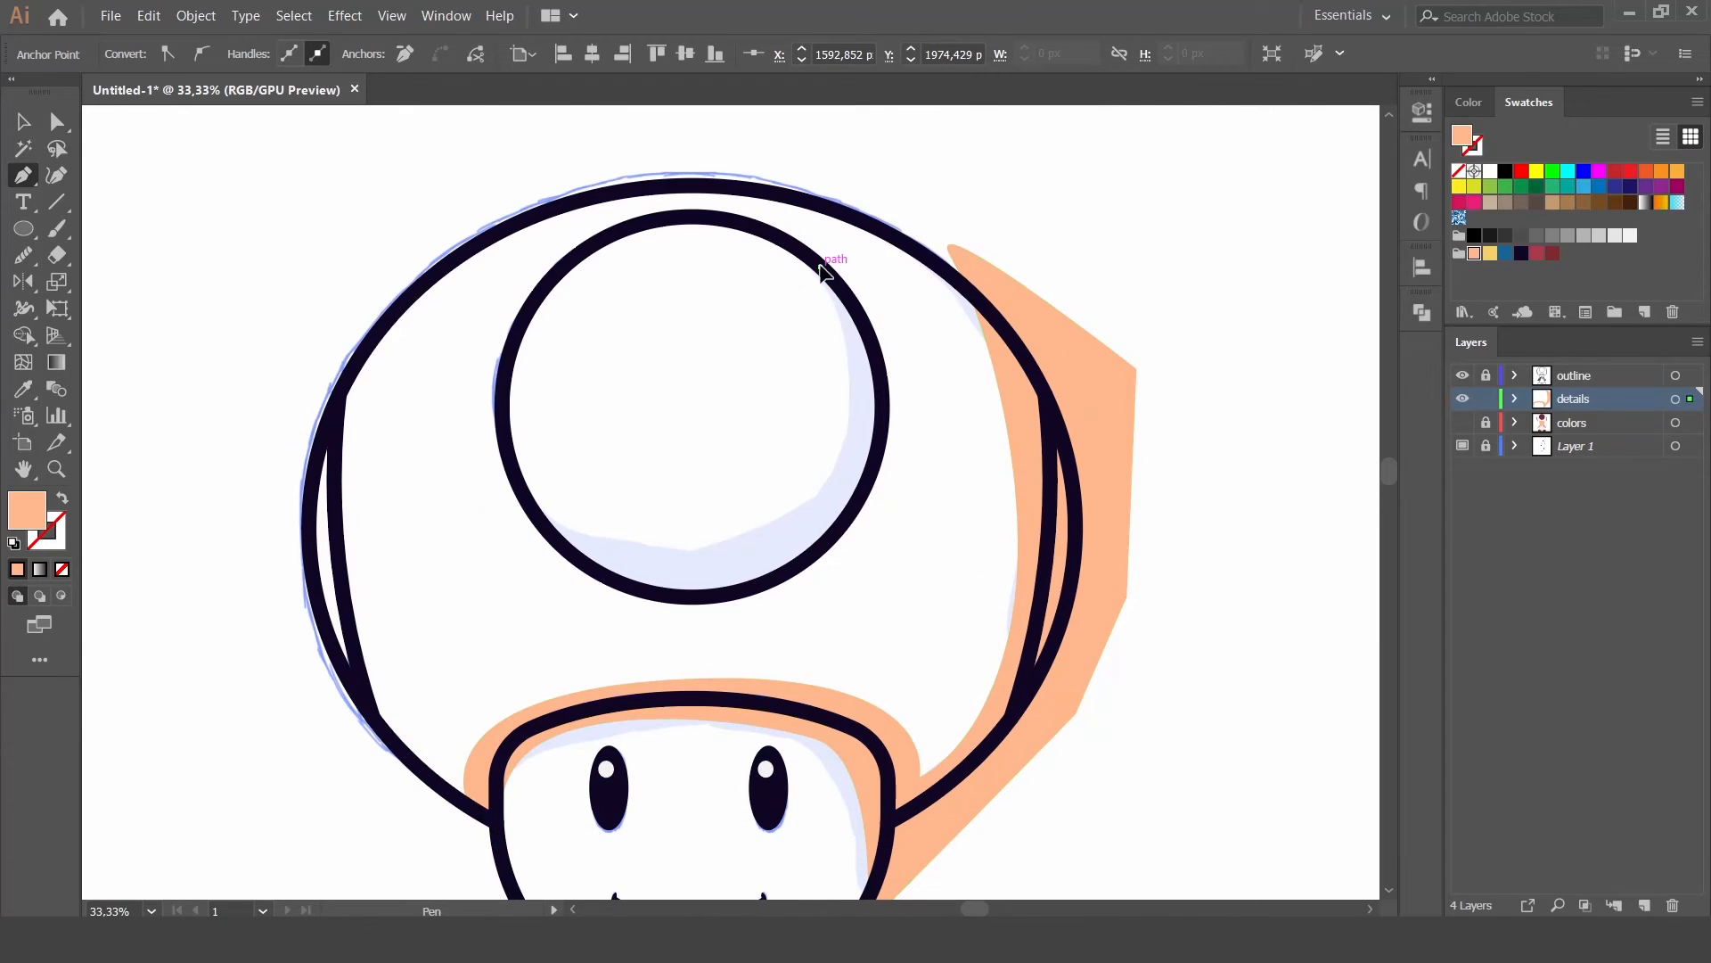
pyautogui.moveTo(535, 515); pyautogui.dragTo(949, 676)
pyautogui.hotkey('ctrl', 'z')
pyautogui.click(558, 540)
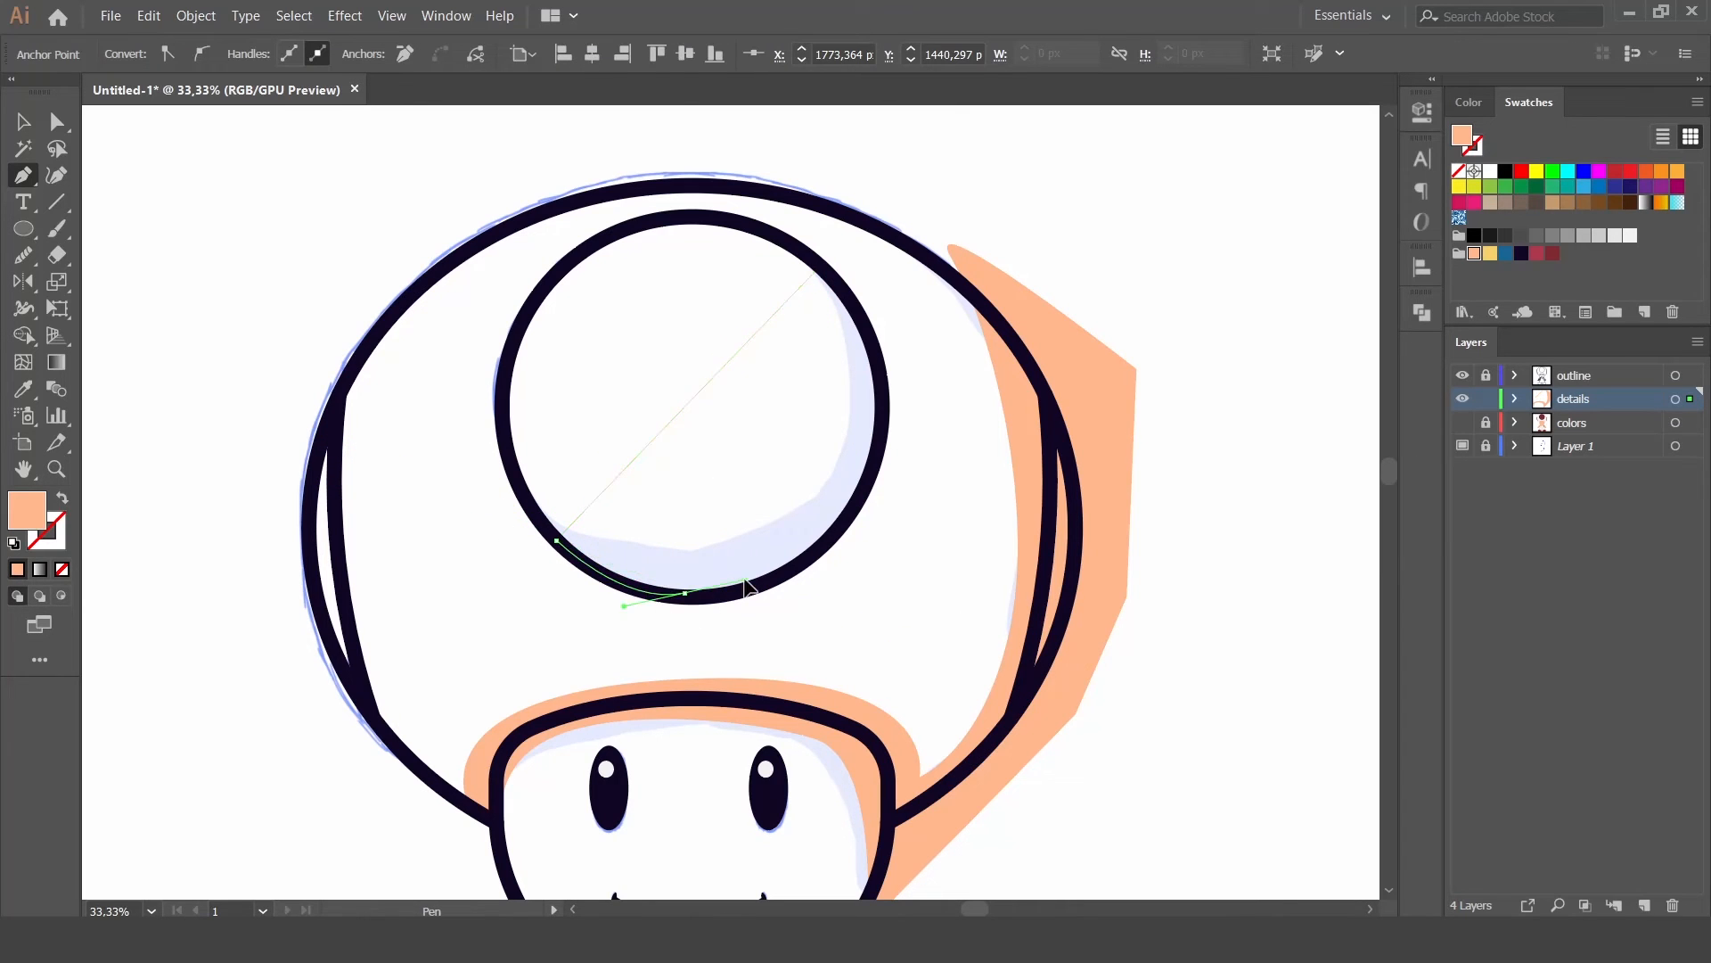
pyautogui.moveTo(684, 591); pyautogui.dragTo(749, 588)
pyautogui.moveTo(904, 462); pyautogui.dragTo(911, 452)
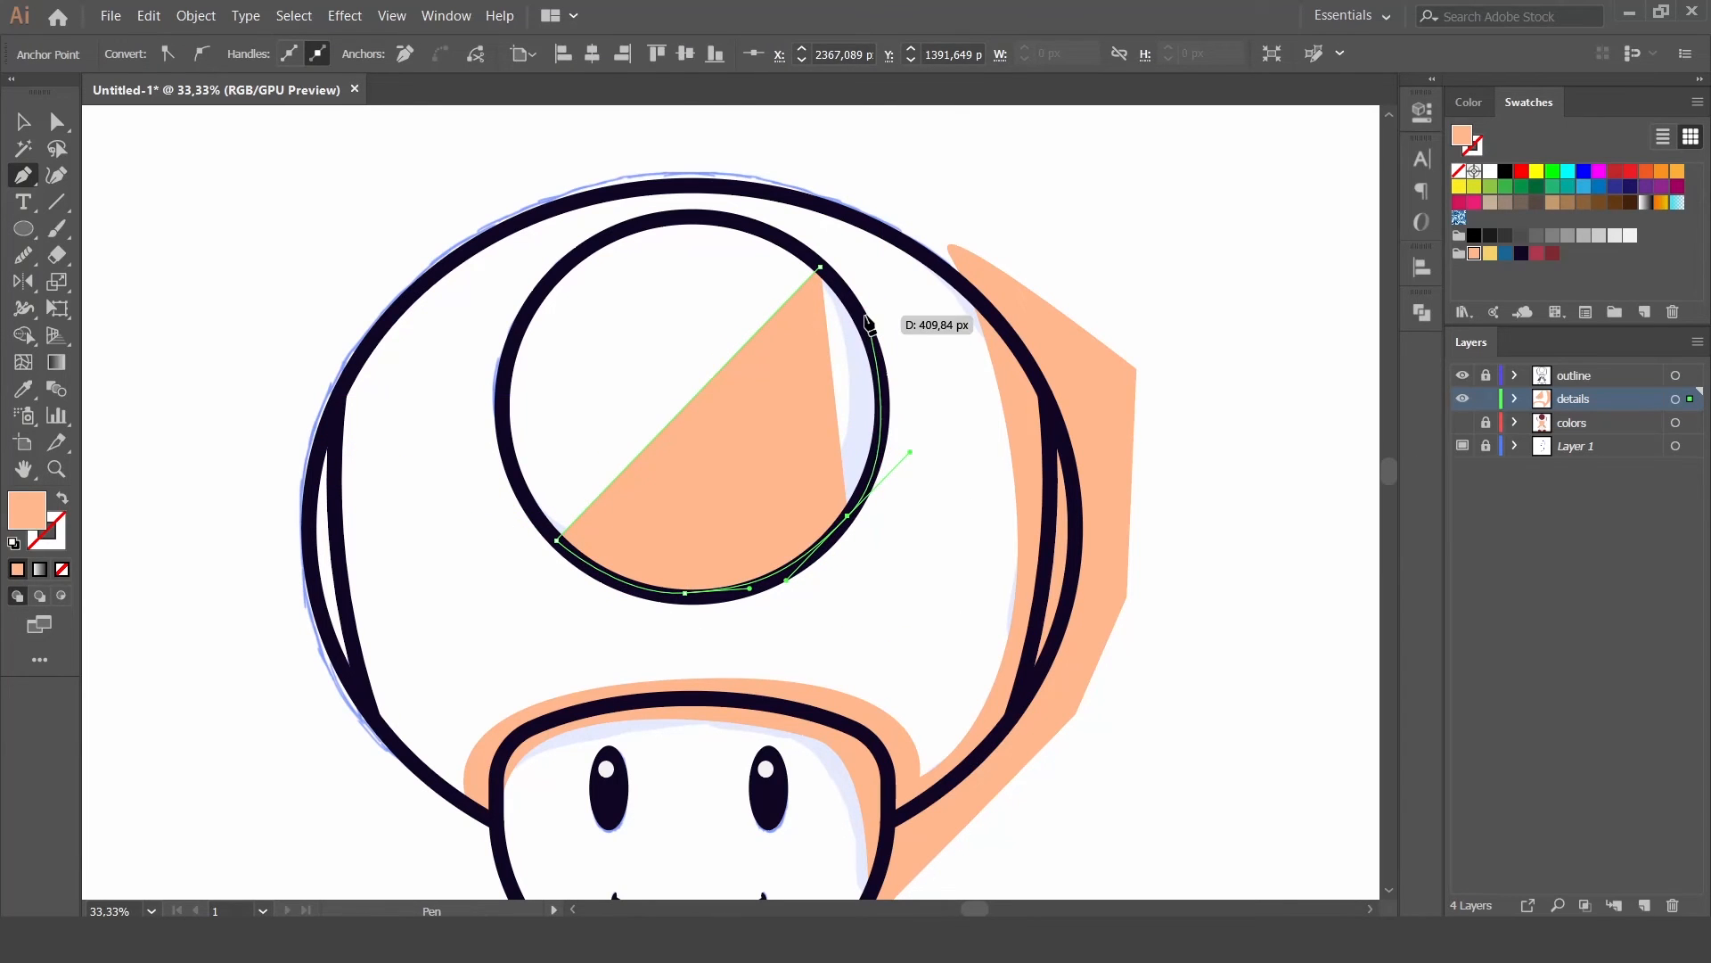
pyautogui.click(820, 267)
# Step: Bend the centre spot shading's inner edge into a crescent with the Curvature tool
pyautogui.click(56, 176)
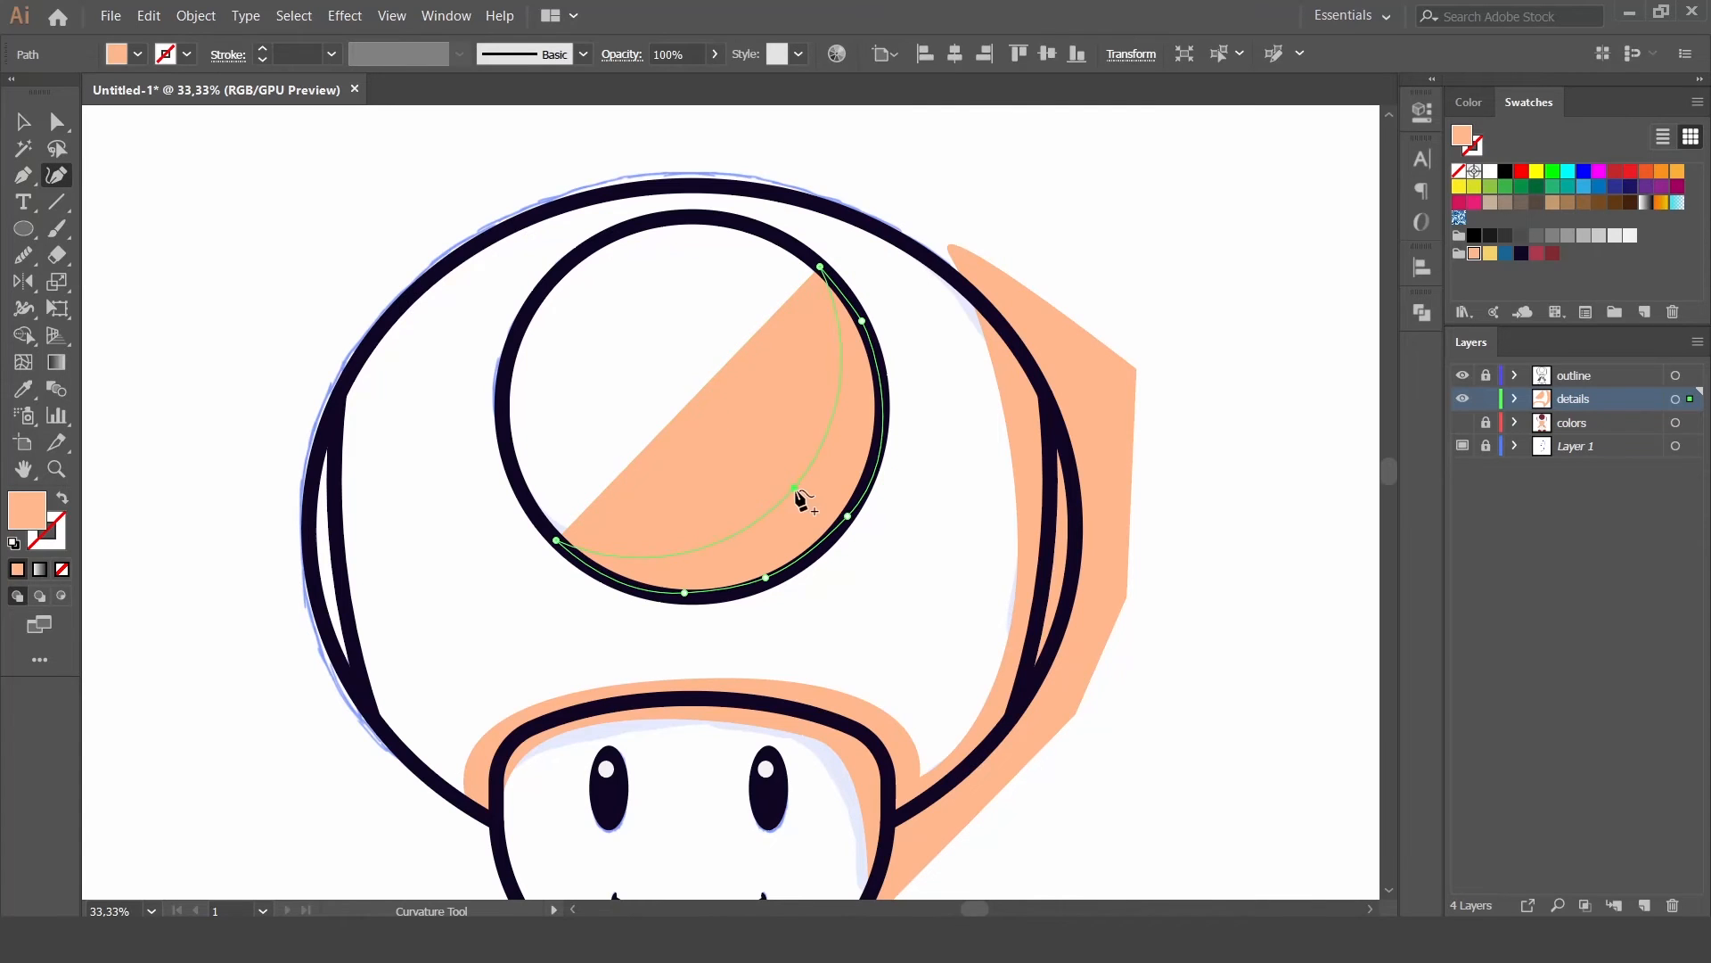
pyautogui.moveTo(794, 488); pyautogui.dragTo(794, 487)
pyautogui.keyDown('ctrl'); pyautogui.click(912, 638); pyautogui.keyUp('ctrl')
pyautogui.moveTo(913, 639); pyautogui.dragTo(981, 2)
pyautogui.hotkey('ctrl', '+')
pyautogui.moveTo(818, 350); pyautogui.dragTo(800, 519)
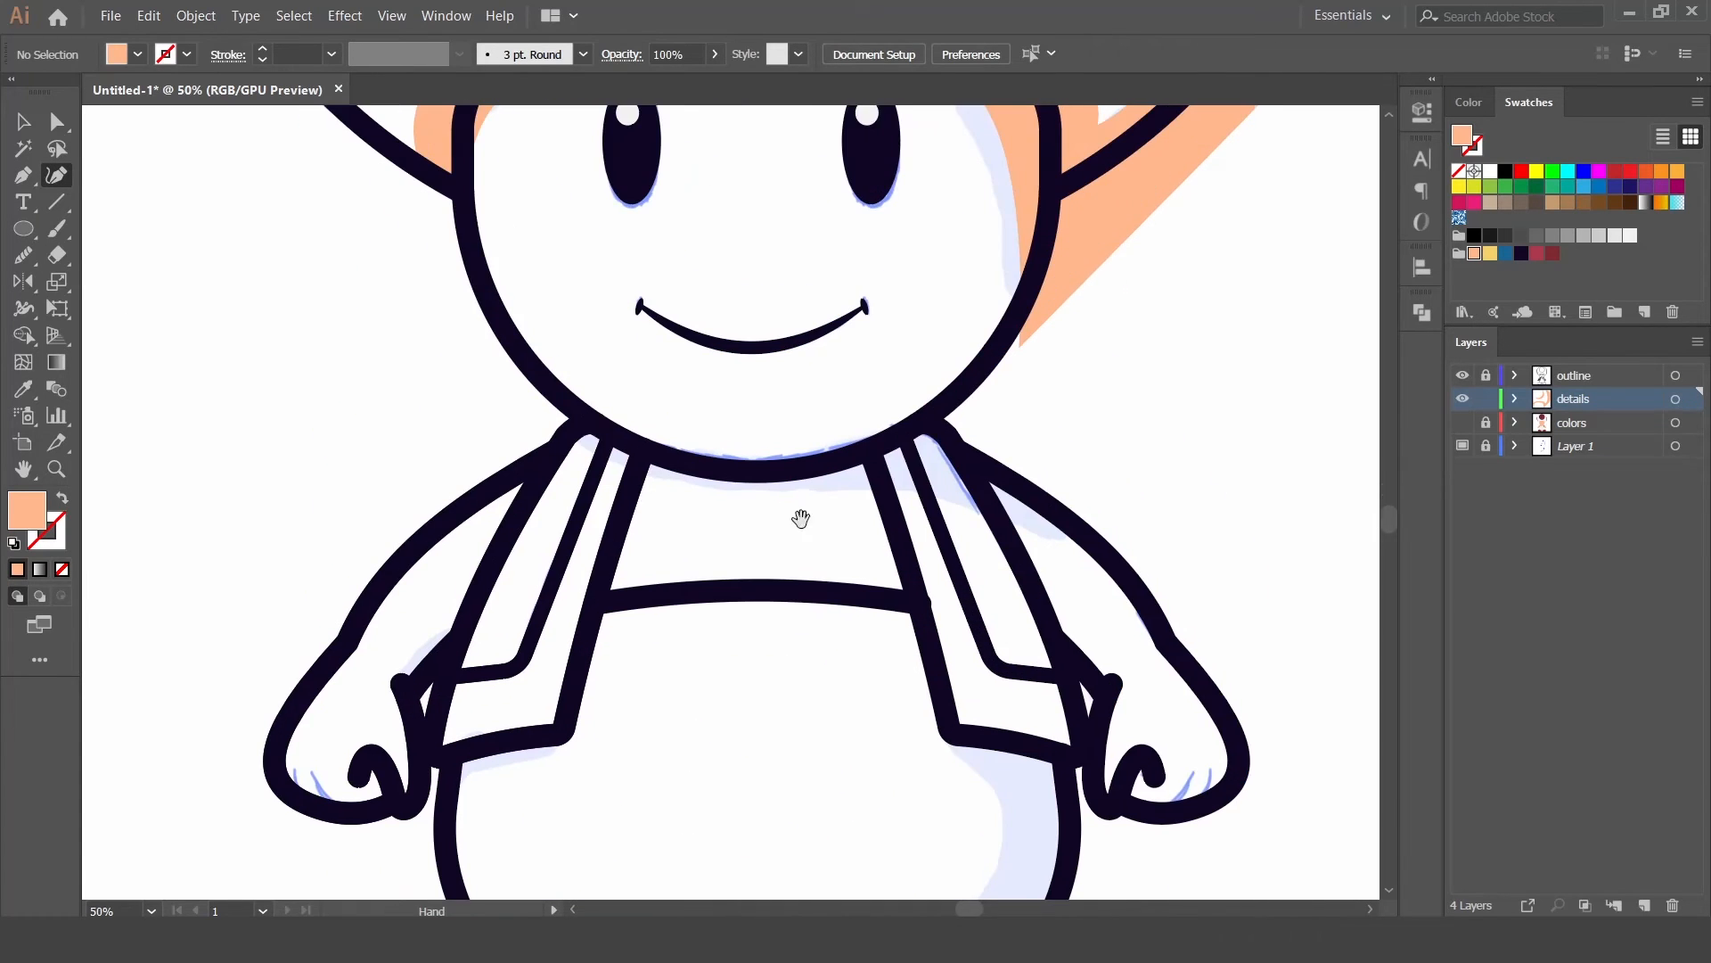
# Step: Draw the lower edge of the neck shading with the Pen tool, from one shoulder under the chin to the opposite upper arm
pyautogui.press('p')
pyautogui.click(568, 433)
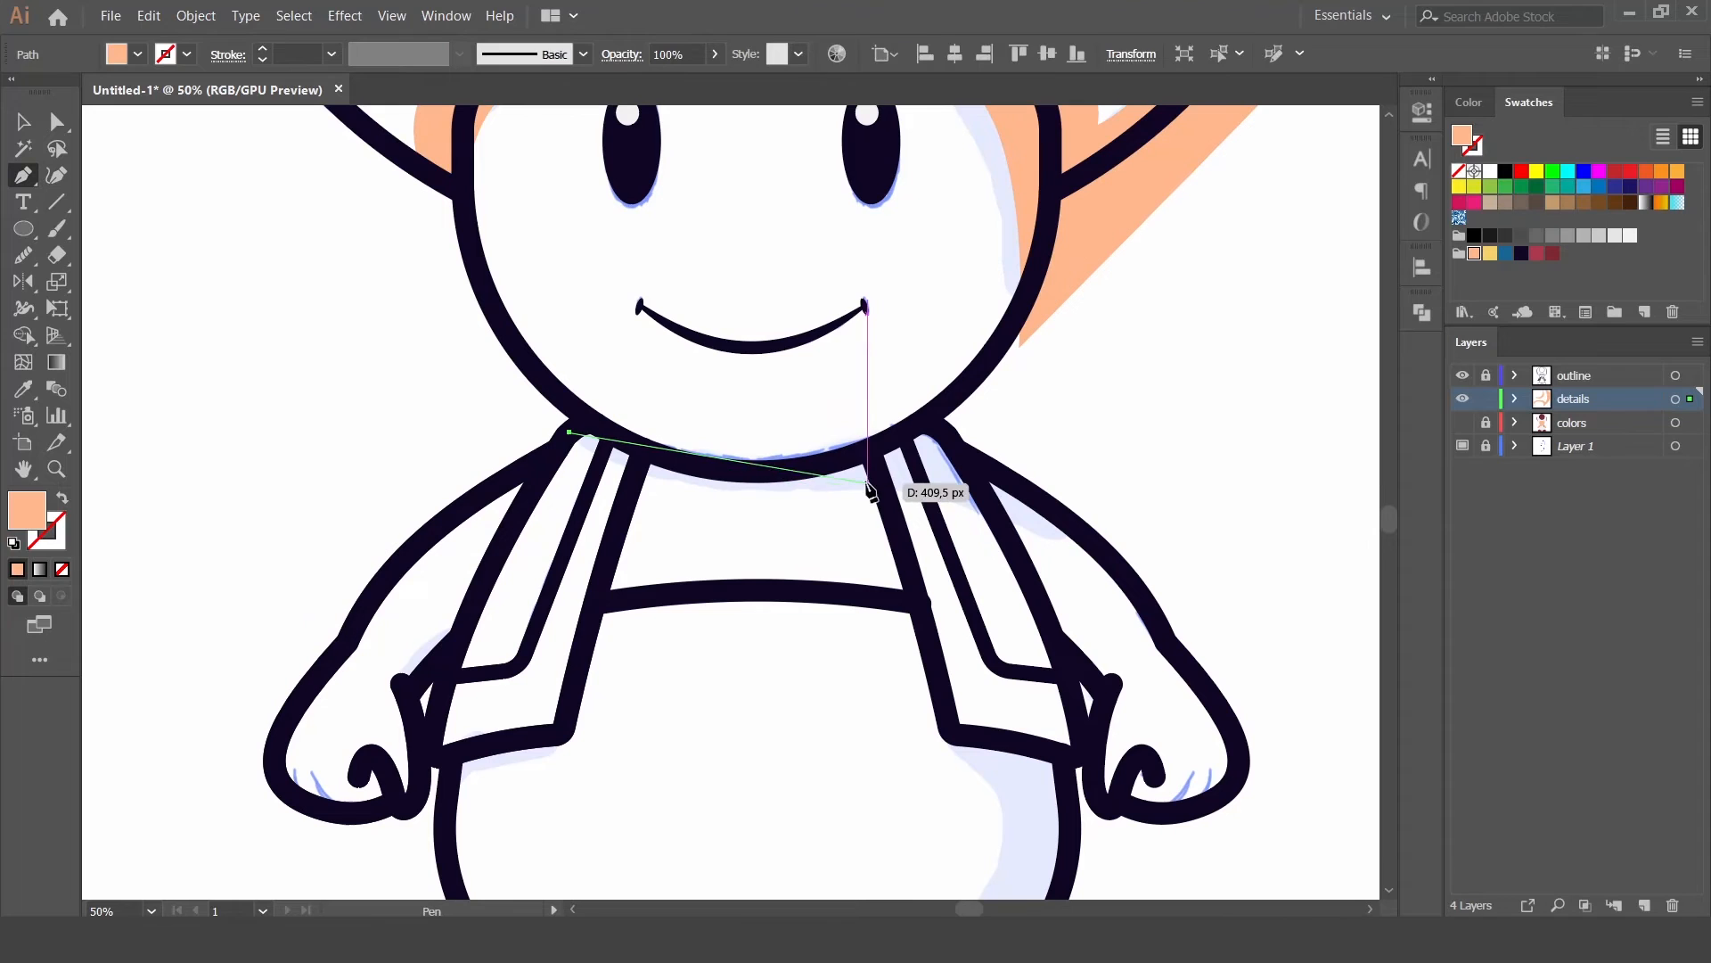
pyautogui.moveTo(1018, 482)
pyautogui.mouseDown()
pyautogui.moveTo(1100, 581)
pyautogui.moveTo(978, 543)
pyautogui.moveTo(1021, 472)
pyautogui.mouseUp()
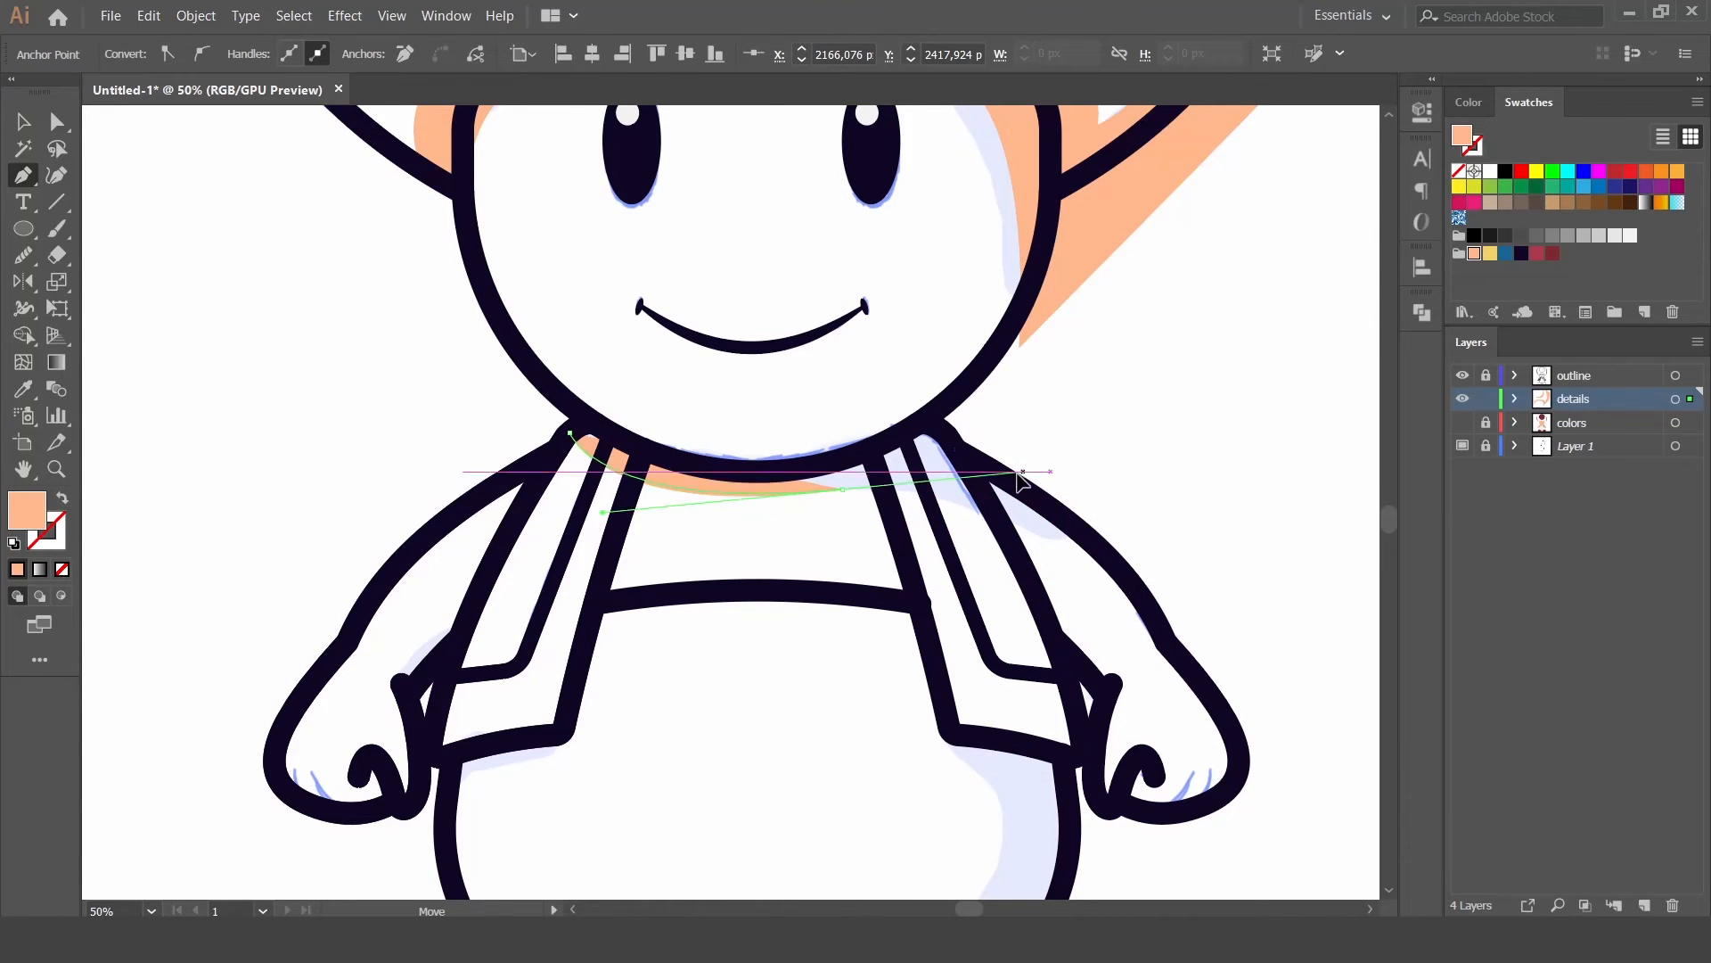
pyautogui.moveTo(913, 482); pyautogui.dragTo(914, 483)
pyautogui.moveTo(1142, 588); pyautogui.dragTo(1142, 588)
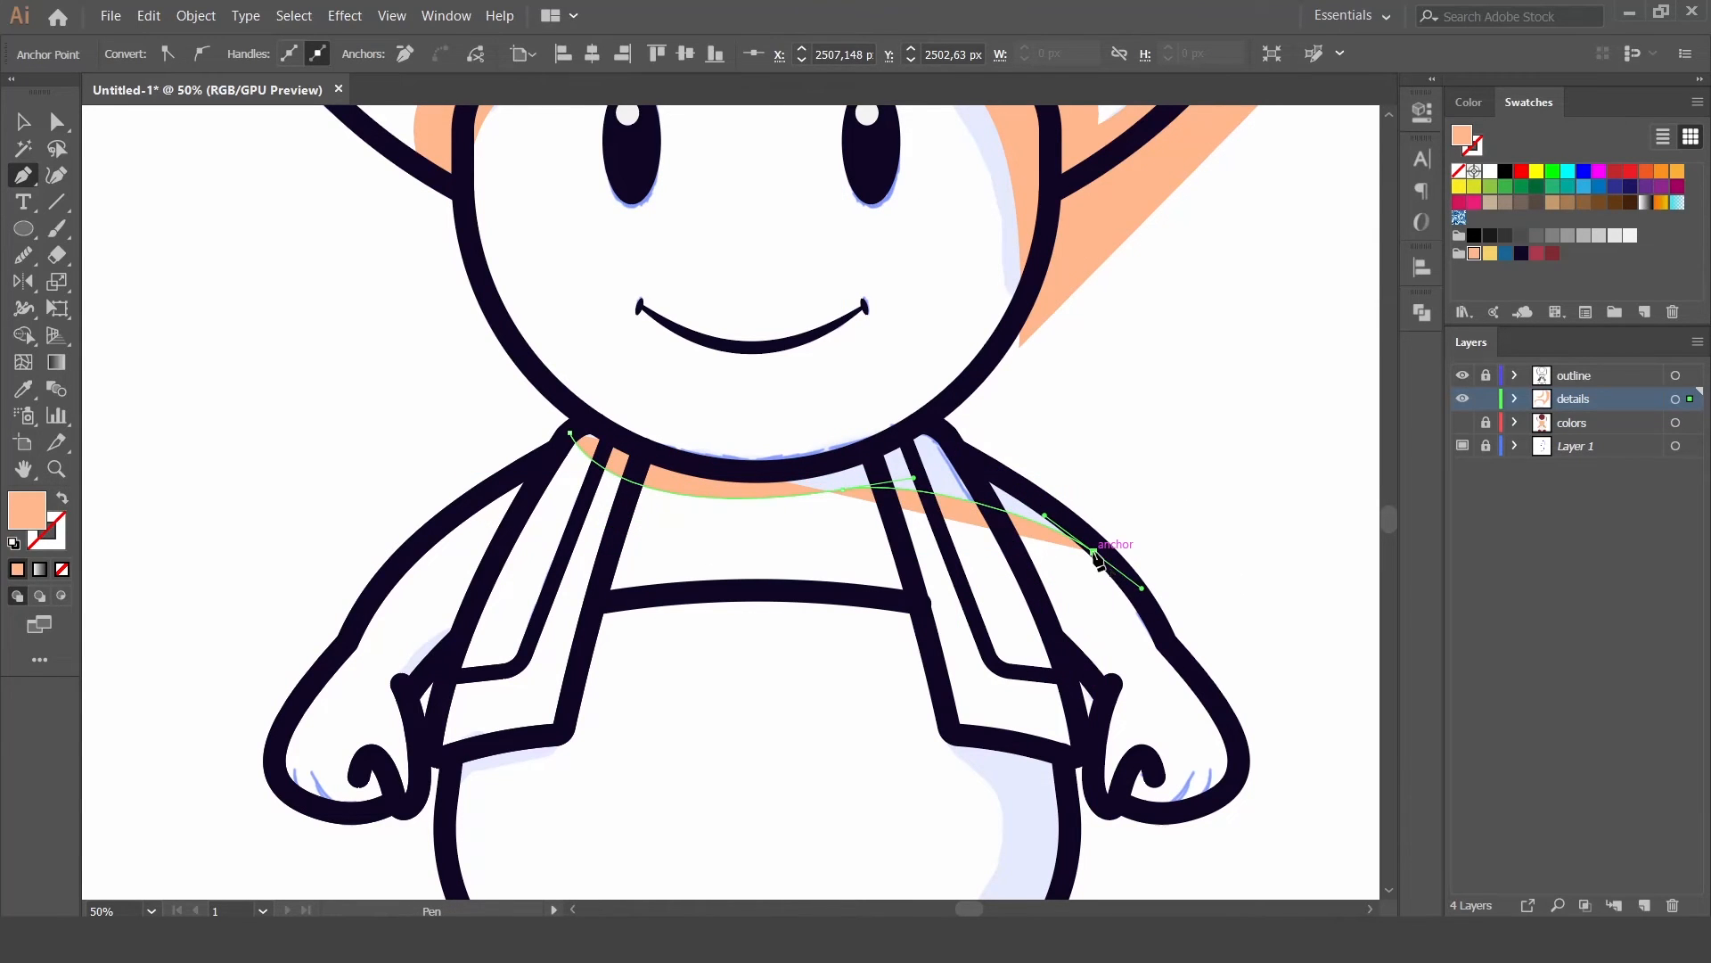
# Step: Bring the neck shading path back along the arm outline, shoulder and chin curve, closing the shape at its starting point
pyautogui.click(1094, 552)
pyautogui.click(1080, 523)
pyautogui.click(1007, 480)
pyautogui.click(959, 455)
pyautogui.click(928, 423)
pyautogui.click(920, 421)
pyautogui.click(714, 470)
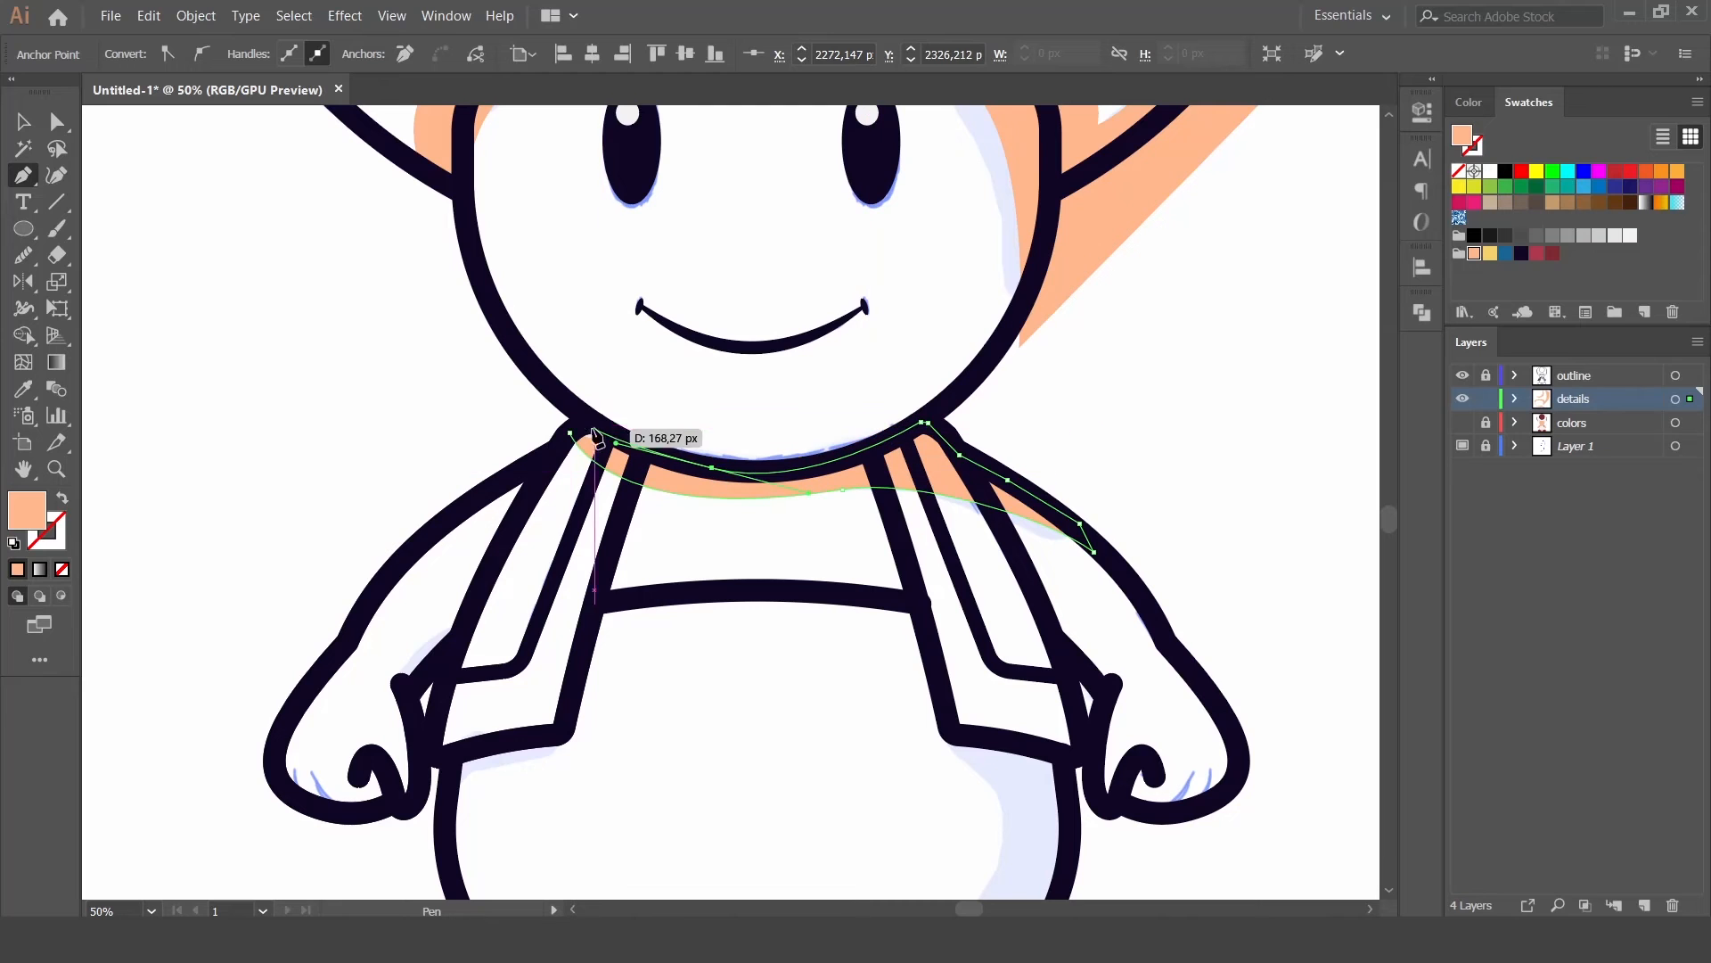
pyautogui.click(571, 433)
# Step: Draw a thin shading triangle on the belly just under the hem of the vest's left half with the Pen tool
pyautogui.scroll(-3, 913, 539)
pyautogui.hscroll(2, 913, 539)
pyautogui.click(322, 539)
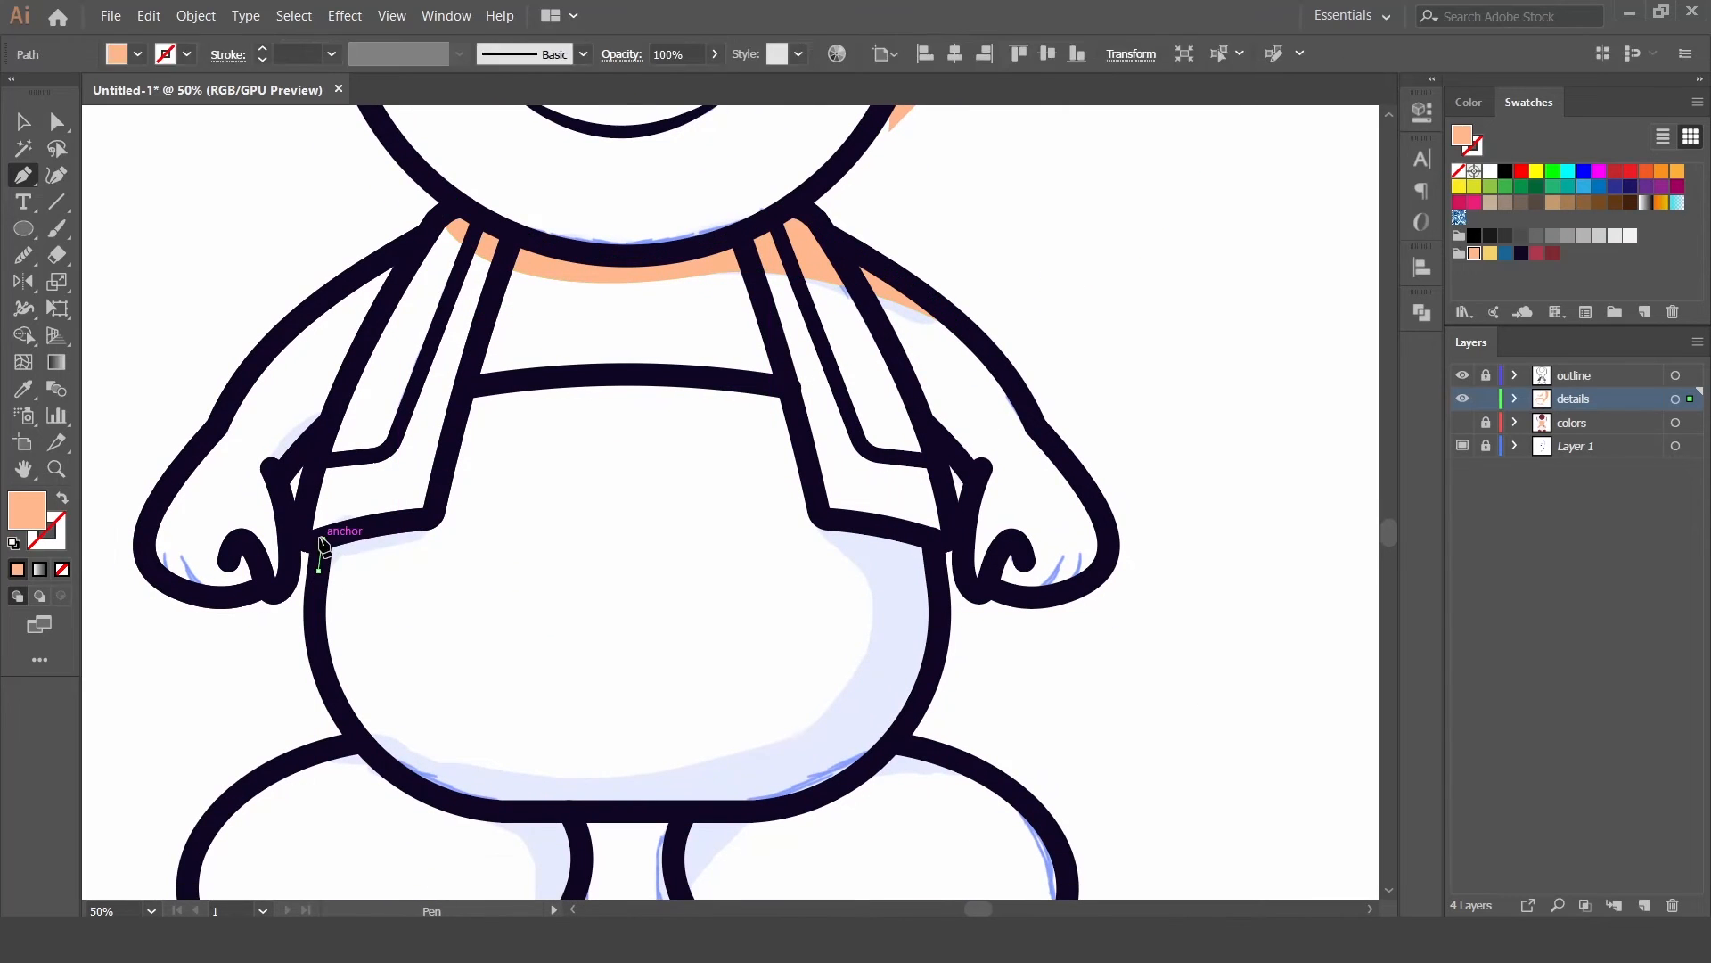
pyautogui.click(429, 520)
pyautogui.click(319, 568)
# Step: Start the belly shading at the right vest hem, tracing down the belly's right edge and across the right foot's upper part
pyautogui.moveTo(823, 516); pyautogui.dragTo(707, 460)
pyautogui.click(703, 465)
pyautogui.click(815, 481)
pyautogui.moveTo(825, 569); pyautogui.dragTo(827, 592)
pyautogui.moveTo(788, 669); pyautogui.dragTo(679, 750)
pyautogui.click(797, 690)
pyautogui.click(863, 713)
pyautogui.click(646, 754)
pyautogui.moveTo(563, 834); pyautogui.dragTo(586, 720)
pyautogui.moveTo(587, 720); pyautogui.dragTo(597, 743)
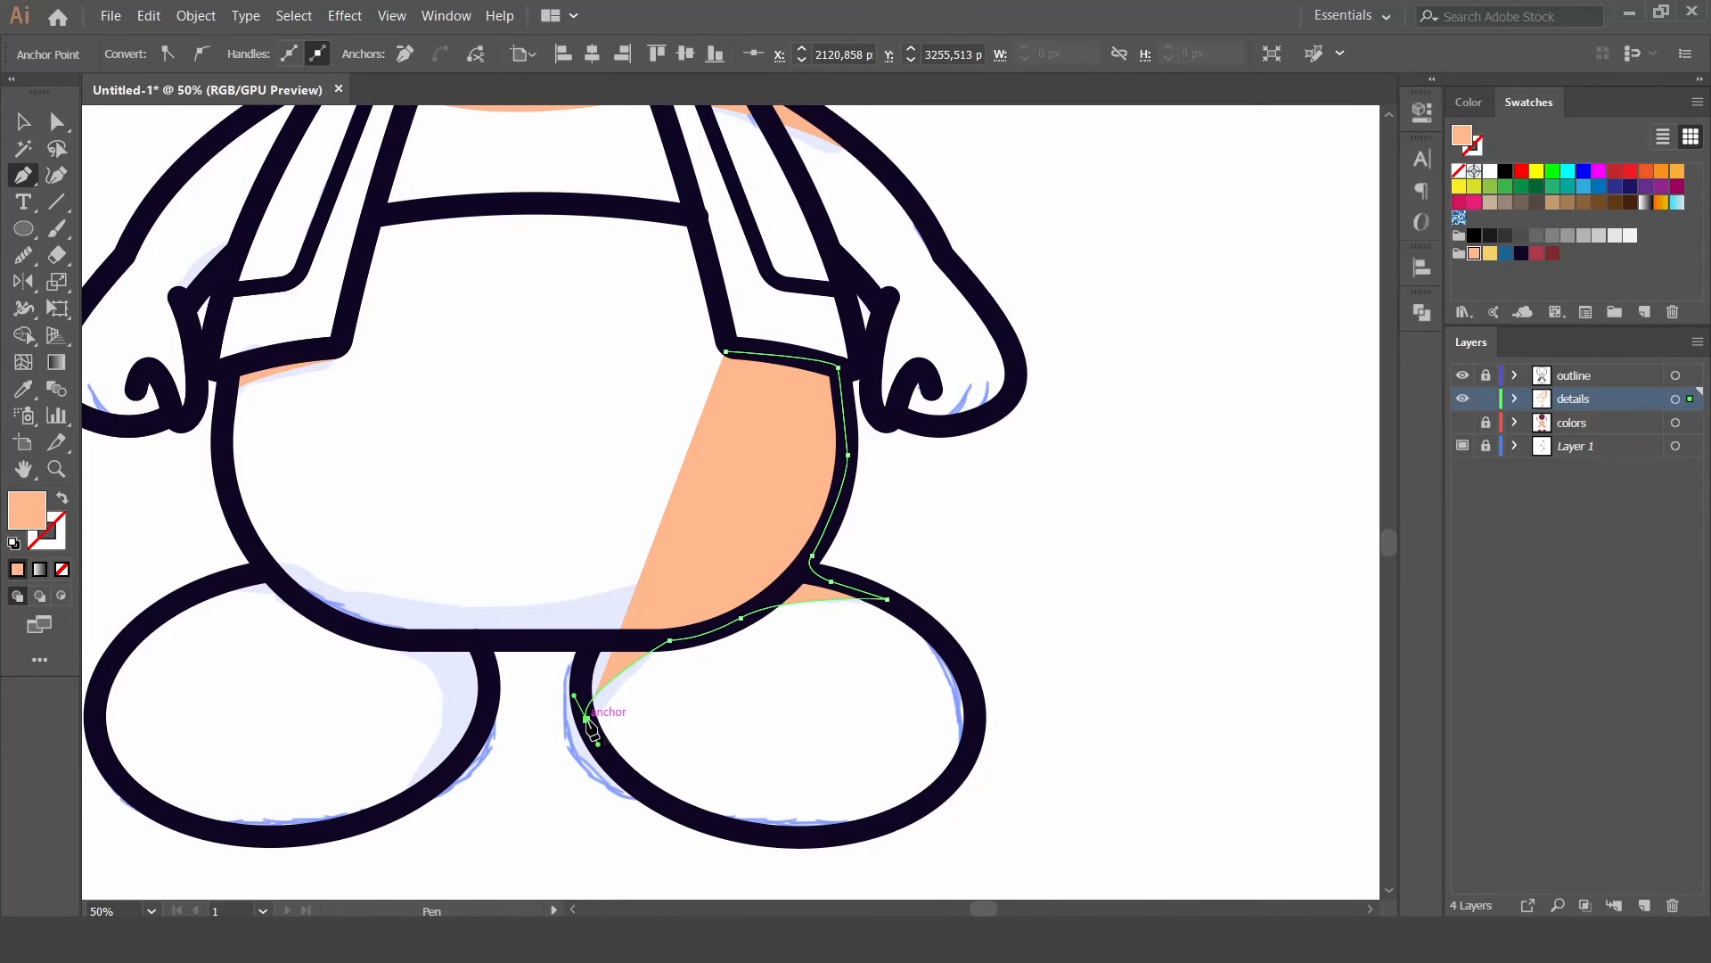
# Step: Continue the shading around the left foot's inner side and the belly's lower edge, curving back up to close at the vest hem
pyautogui.click(596, 643)
pyautogui.click(477, 641)
pyautogui.click(487, 667)
pyautogui.moveTo(406, 802); pyautogui.dragTo(300, 857)
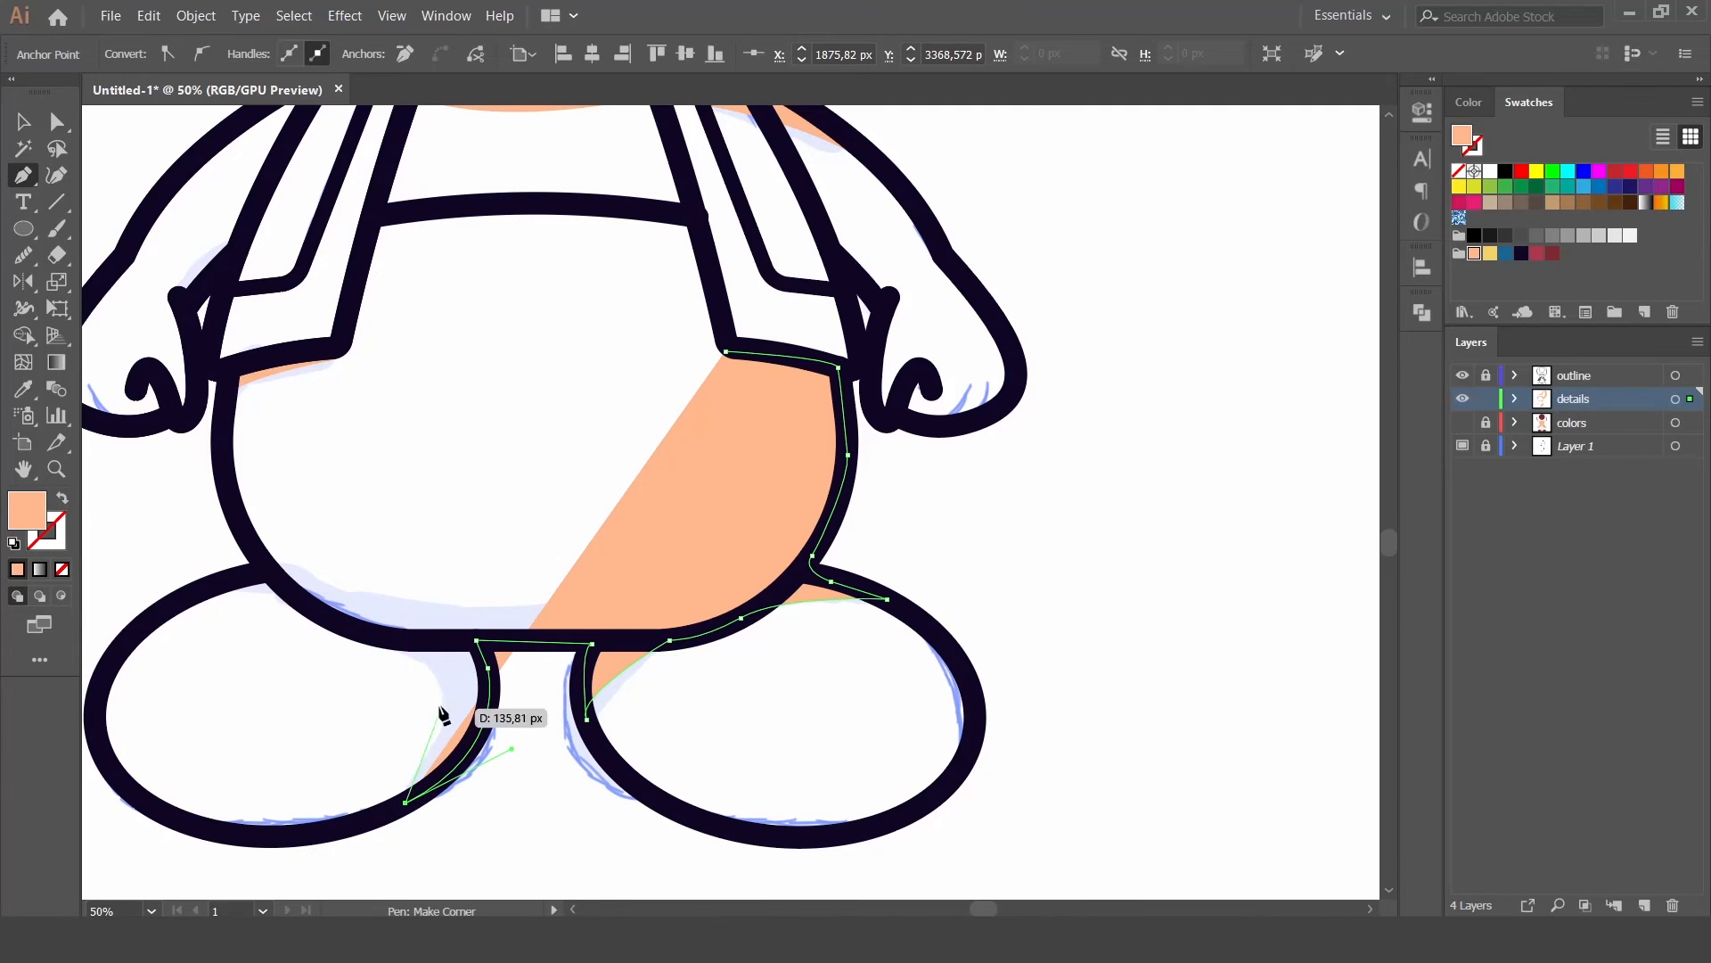
pyautogui.moveTo(400, 639); pyautogui.dragTo(409, 649)
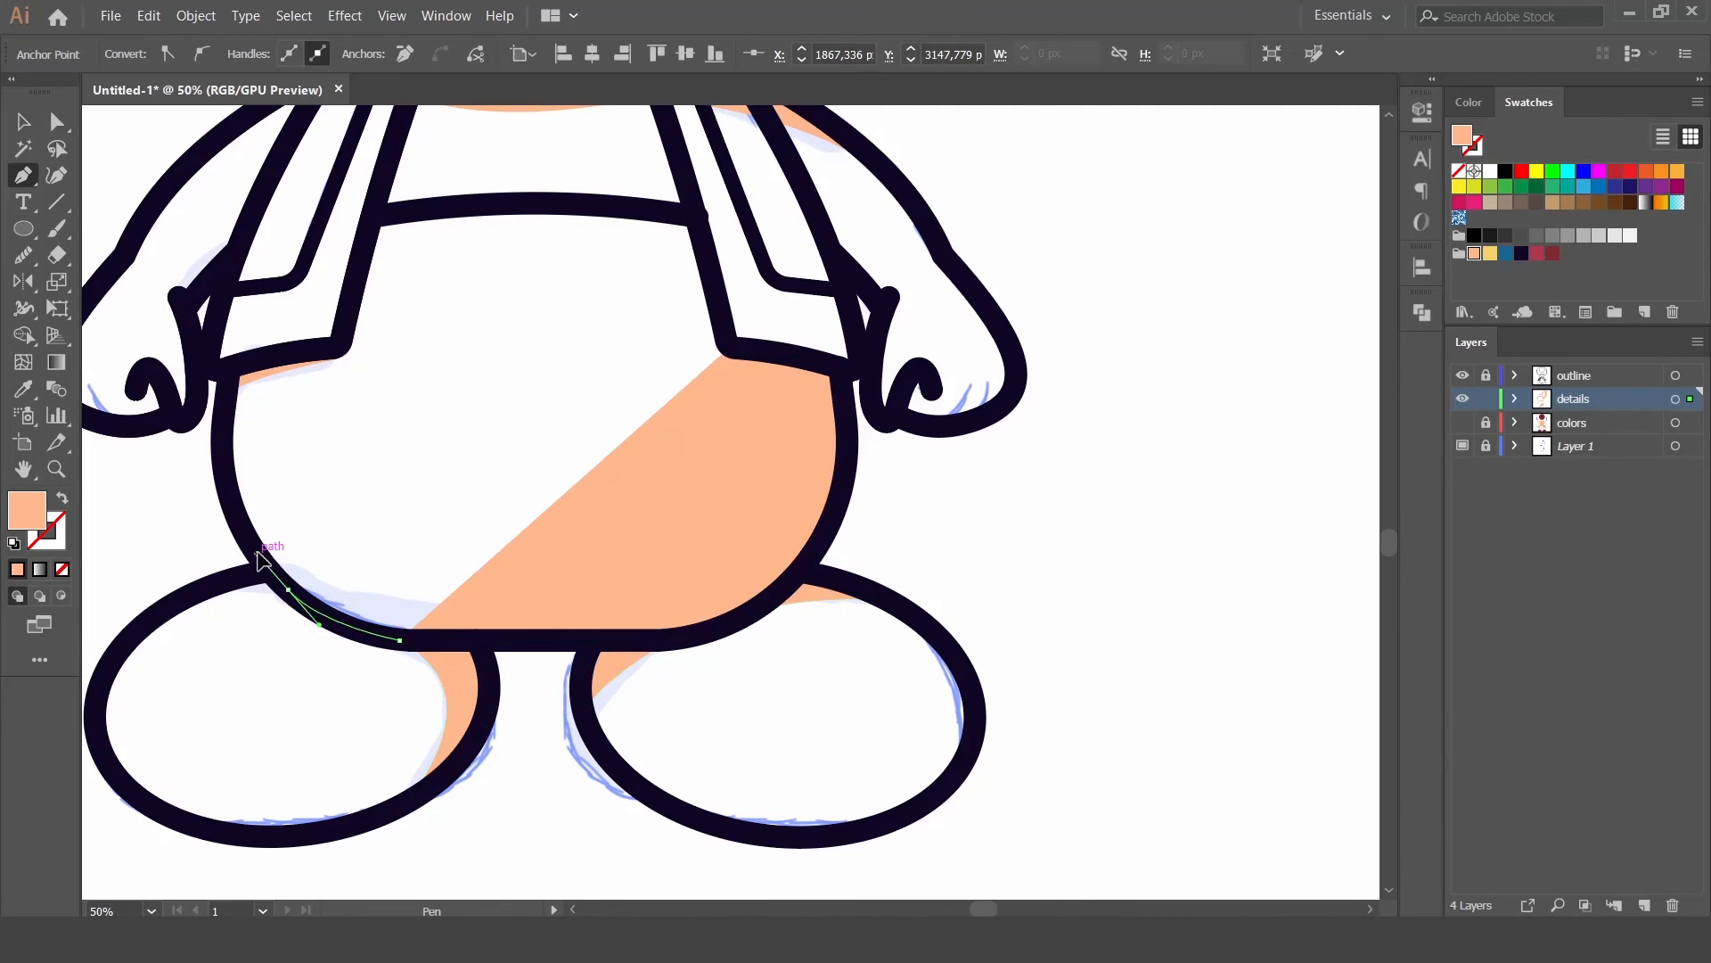
pyautogui.moveTo(287, 589); pyautogui.dragTo(257, 557)
pyautogui.moveTo(717, 577); pyautogui.dragTo(834, 519)
pyautogui.moveTo(727, 352); pyautogui.dragTo(657, 351)
# Step: Nudge the right end anchor of the line across the chest inward so it no longer protrudes past the vest edge
pyautogui.press('v')
pyautogui.click(1086, 447)
pyautogui.moveTo(1088, 446); pyautogui.dragTo(1164, 686)
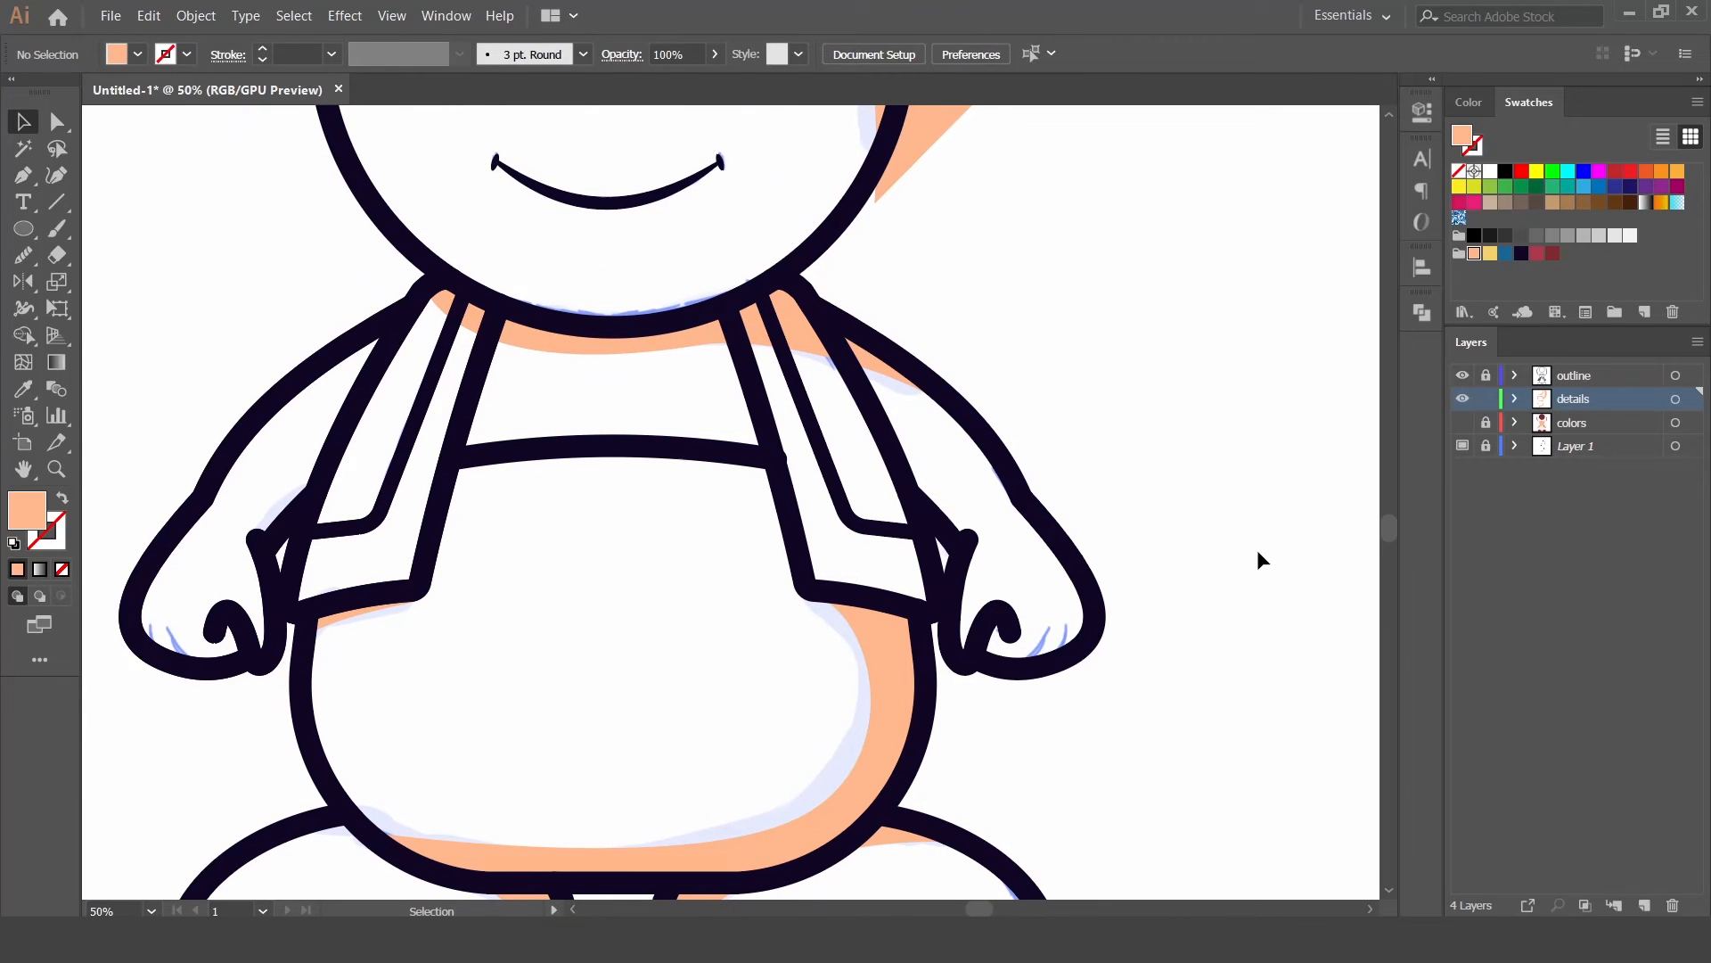
pyautogui.press('a')
pyautogui.click(738, 459)
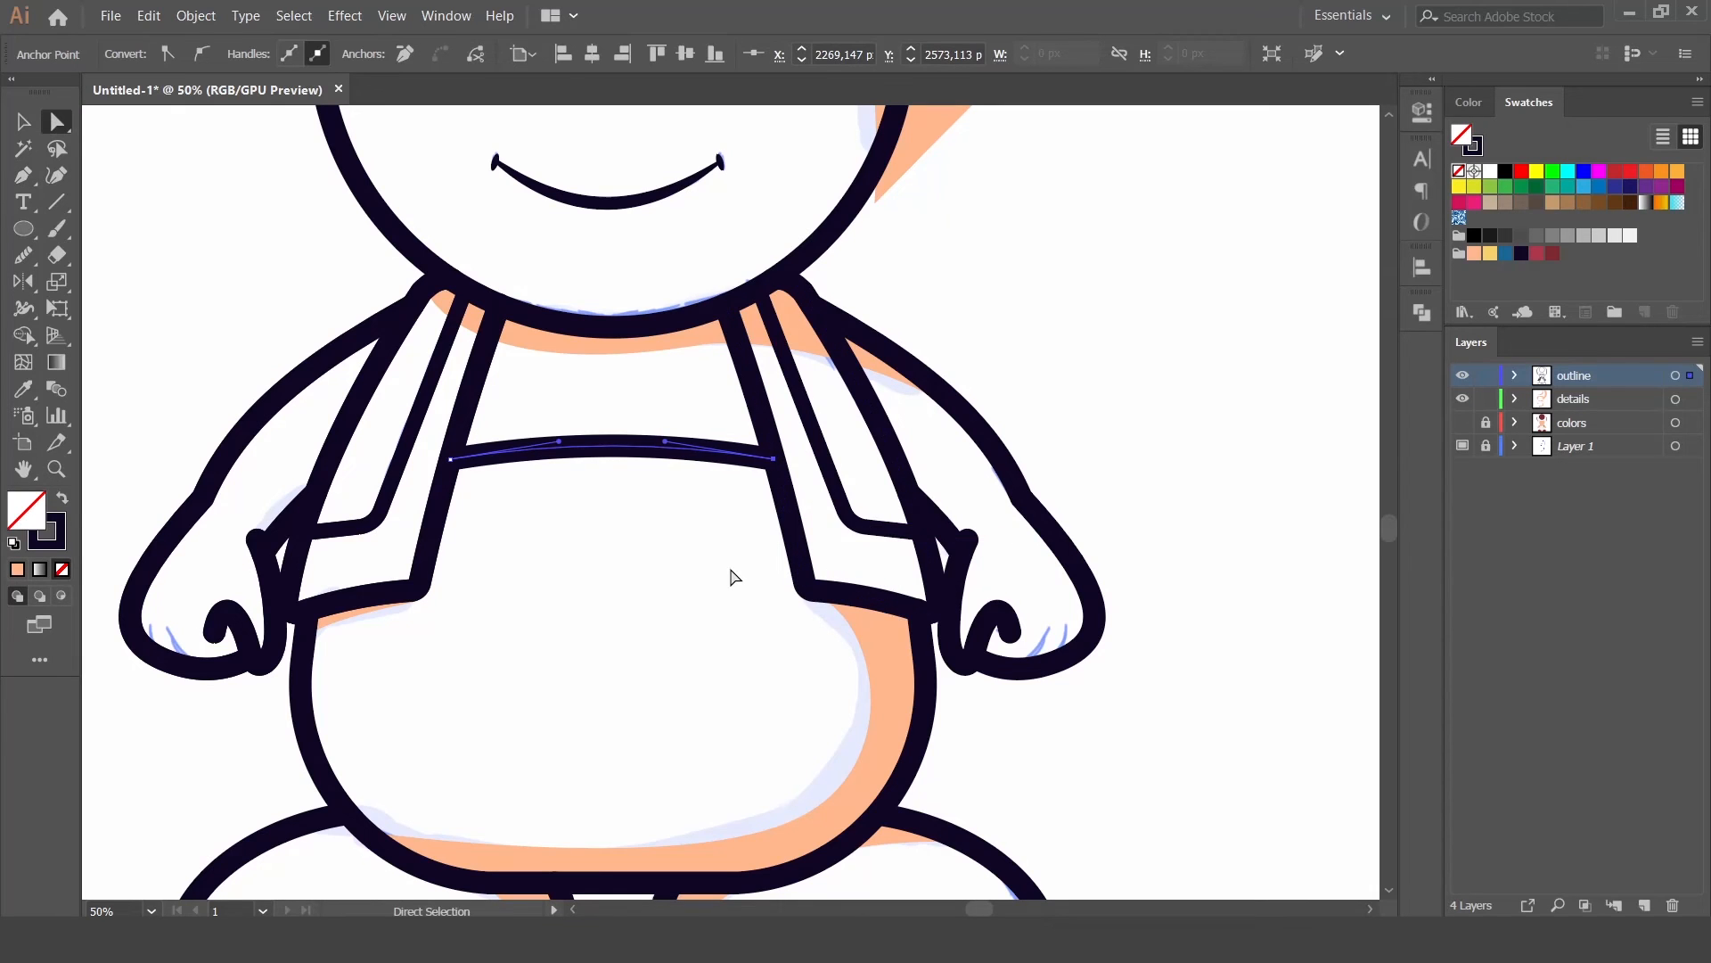
pyautogui.scroll(-5, 1169, 497)
pyautogui.click(1230, 518)
pyautogui.hotkey('ctrl', '0')
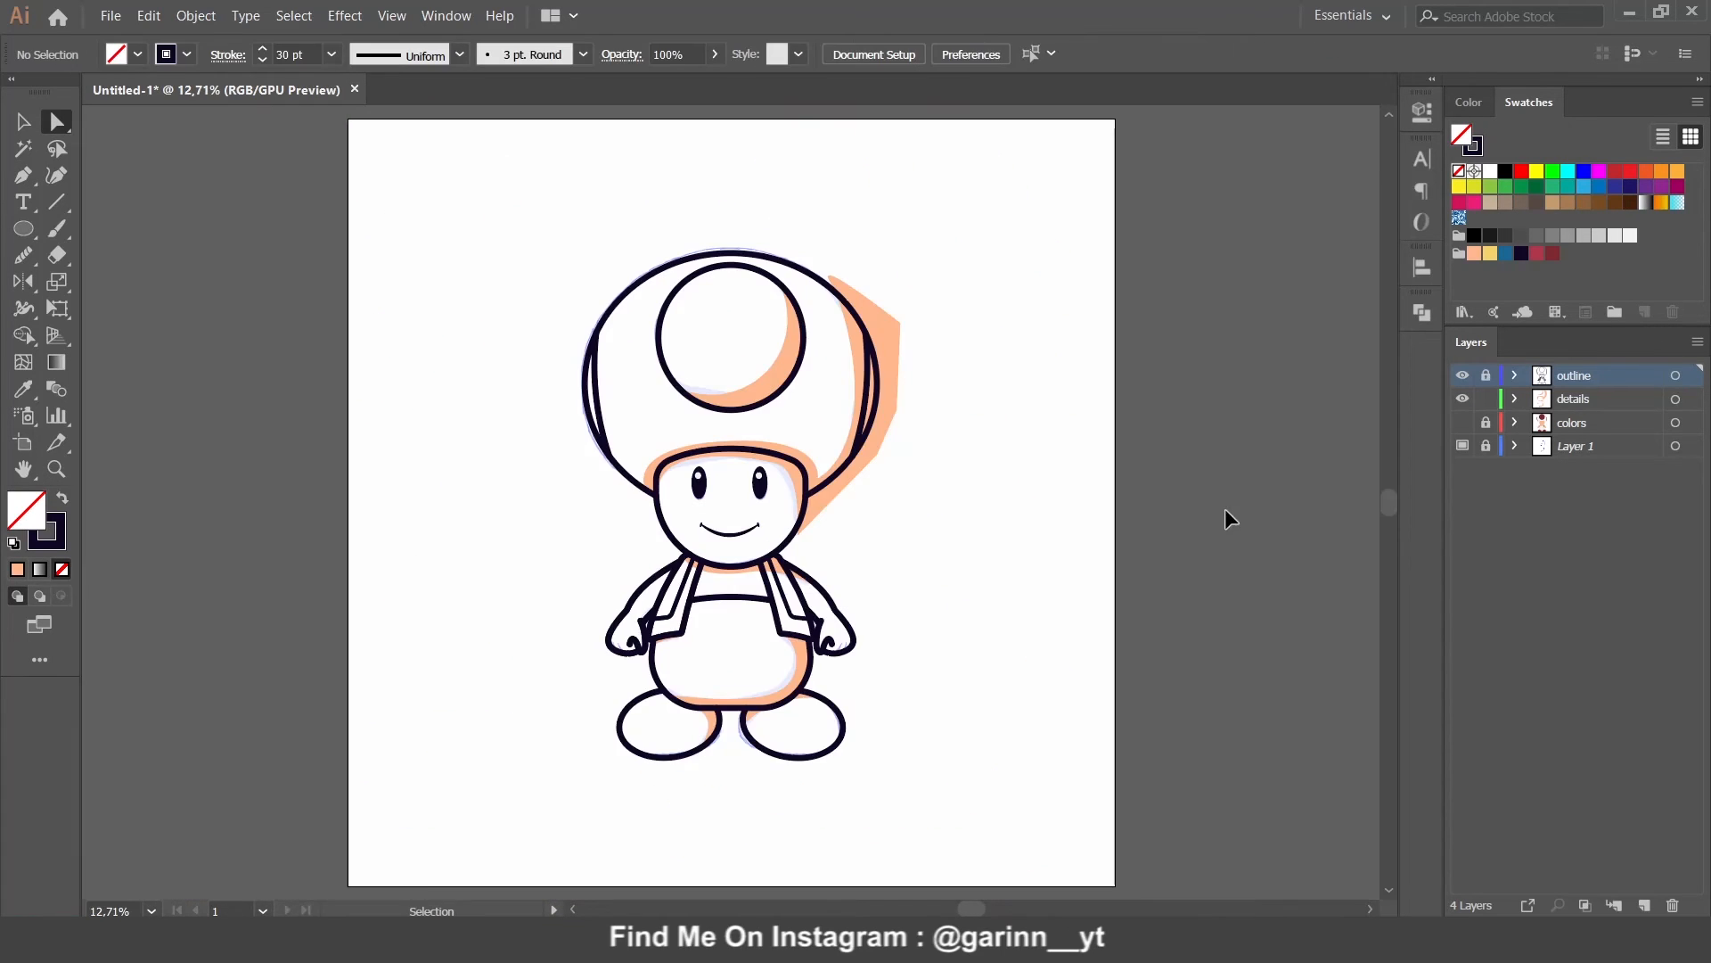
# Step: Show the colors layer under the shading and try to select the cap shading together with the cap shapes
pyautogui.click(883, 350)
pyautogui.click(1463, 422)
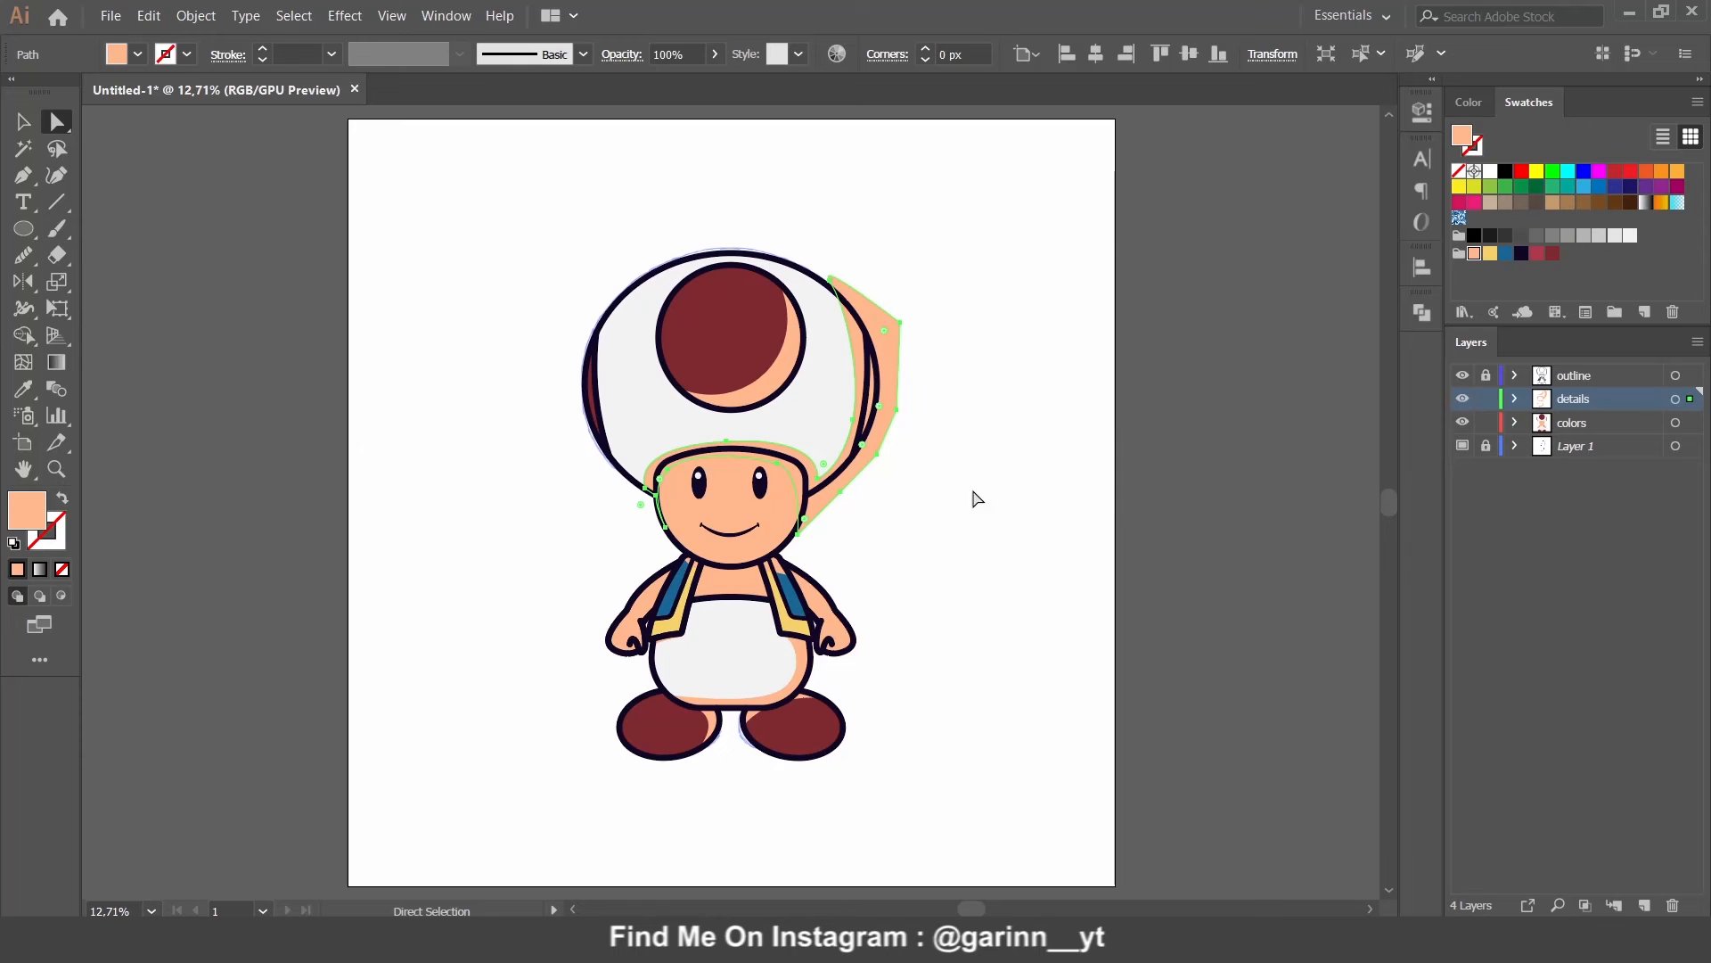
pyautogui.keyDown('shift'); pyautogui.click(839, 390); pyautogui.keyUp('shift')
pyautogui.keyDown('shift'); pyautogui.click(878, 397); pyautogui.keyUp('shift')
pyautogui.keyDown('shift'); pyautogui.click(851, 395); pyautogui.keyUp('shift')
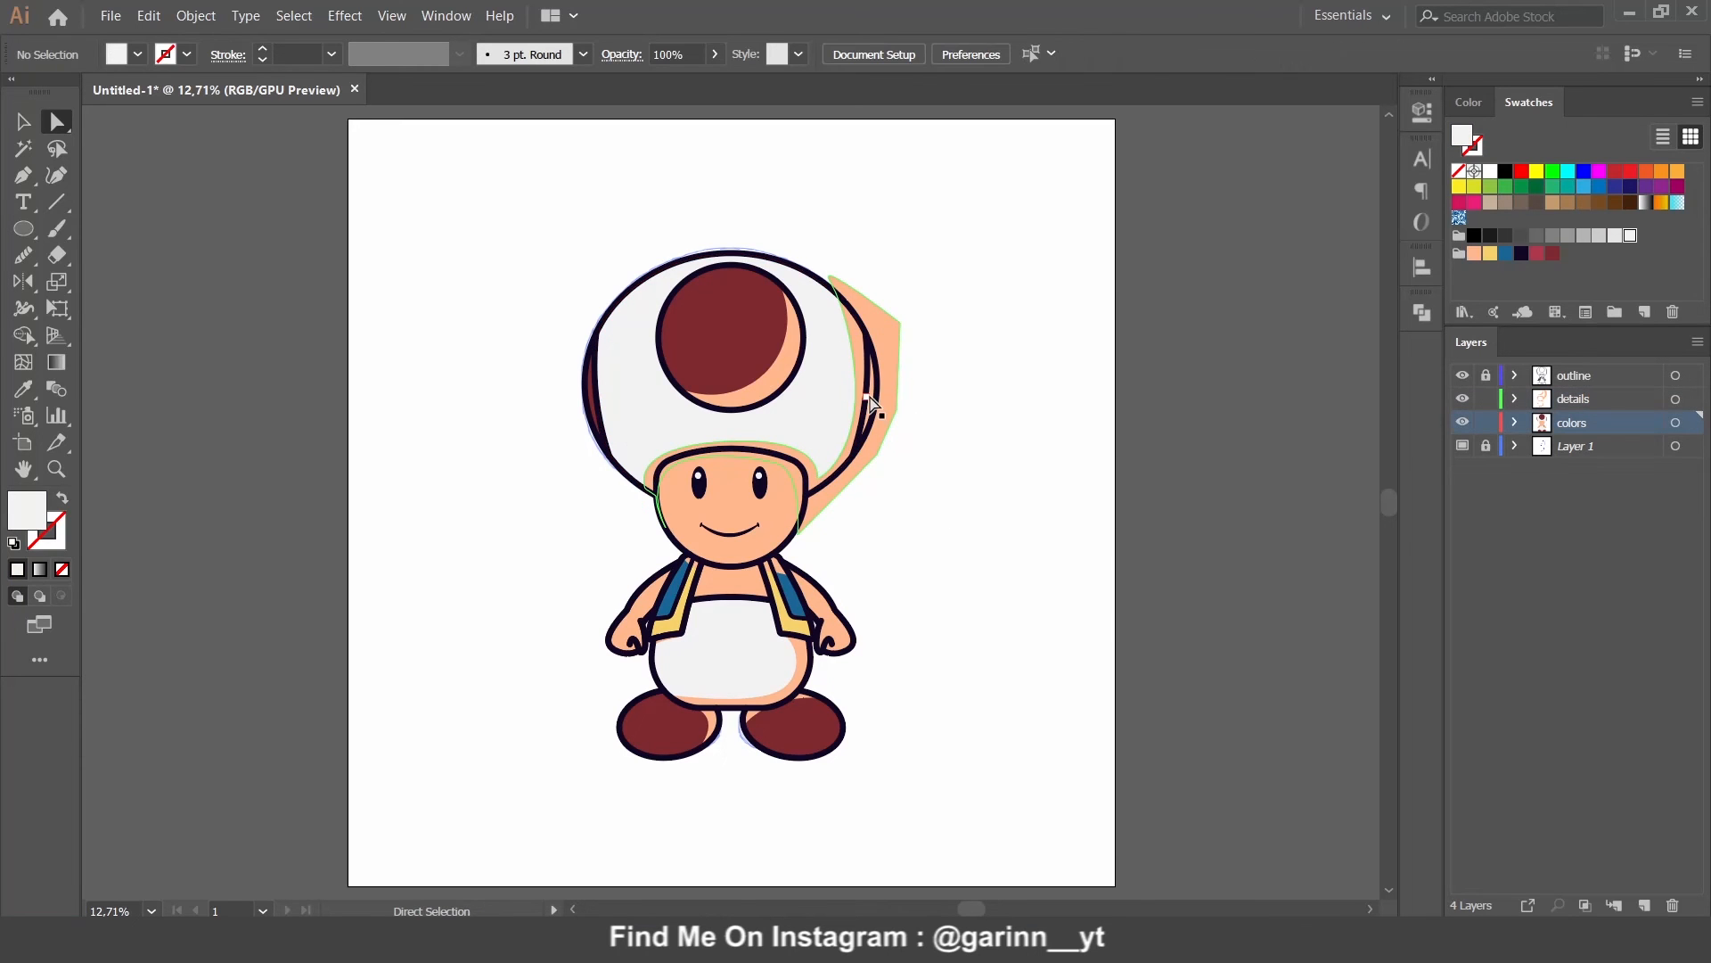
# Step: Select the cap shading with the cap and face outlines and remove the part outside the cap with Shape Builder
pyautogui.hotkey('ctrl', '+')
pyautogui.hotkey('ctrl', '+')
pyautogui.hotkey('ctrl', '+')
pyautogui.click(1064, 362)
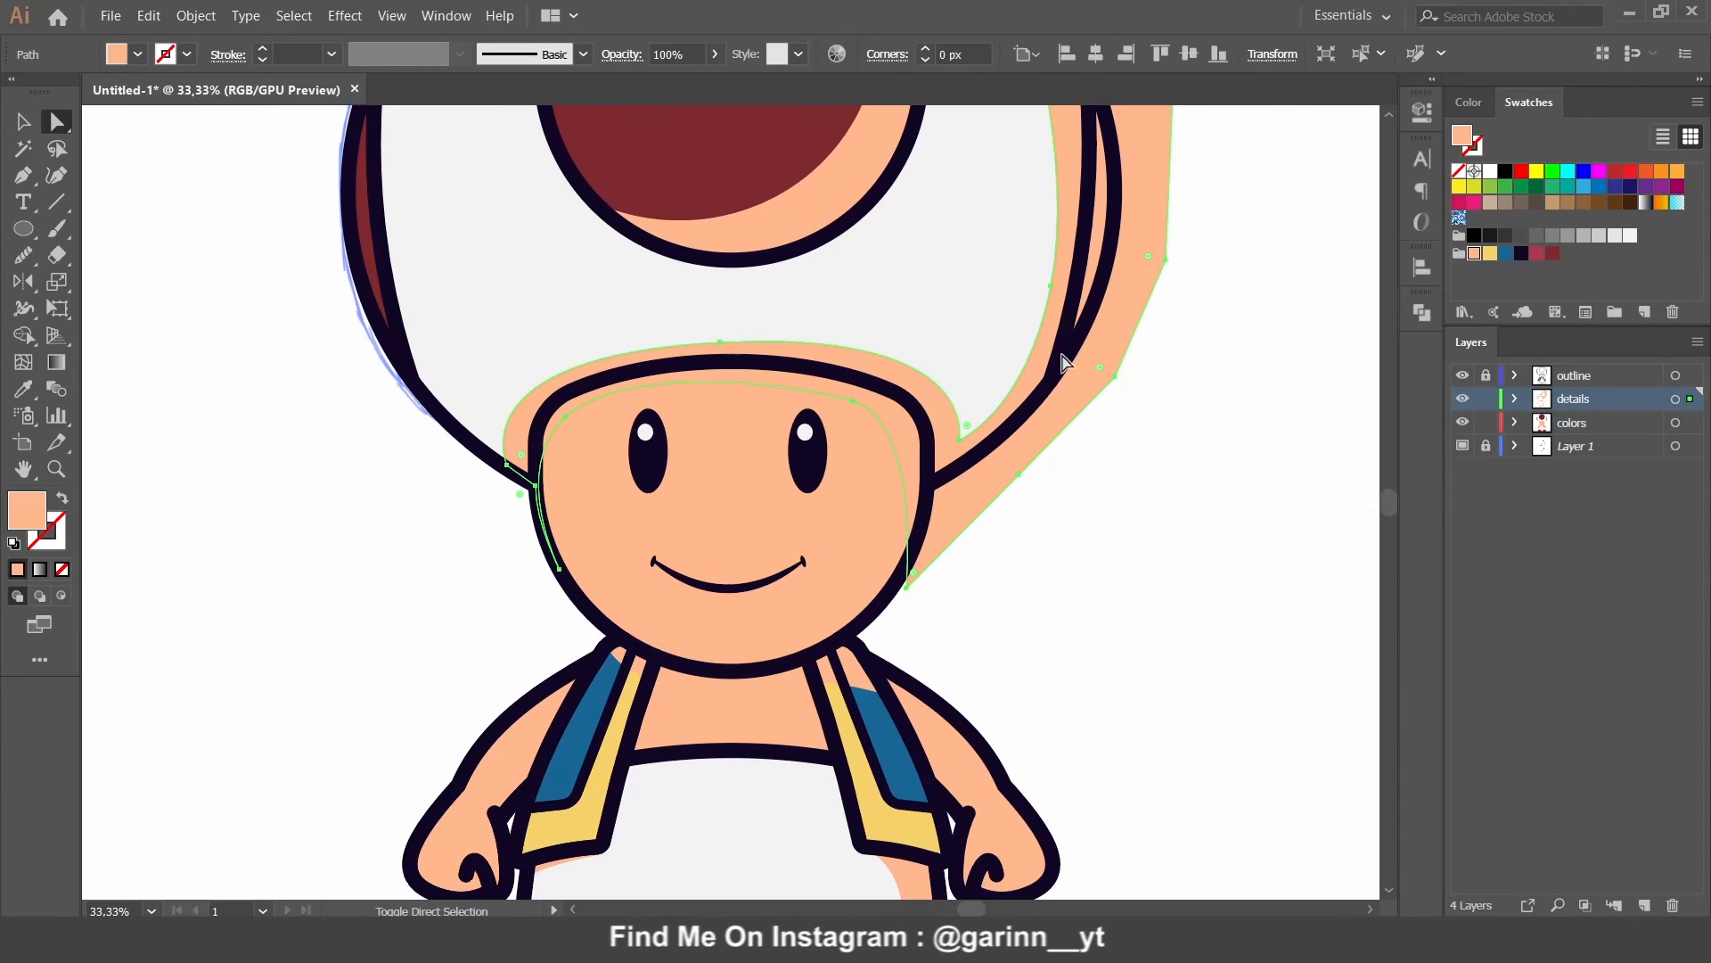
pyautogui.keyDown('shift'); pyautogui.click(1077, 354); pyautogui.keyUp('shift')
pyautogui.keyDown('shift'); pyautogui.click(923, 535); pyautogui.keyUp('shift')
pyautogui.moveTo(1199, 477); pyautogui.dragTo(1028, 692)
pyautogui.click(23, 331)
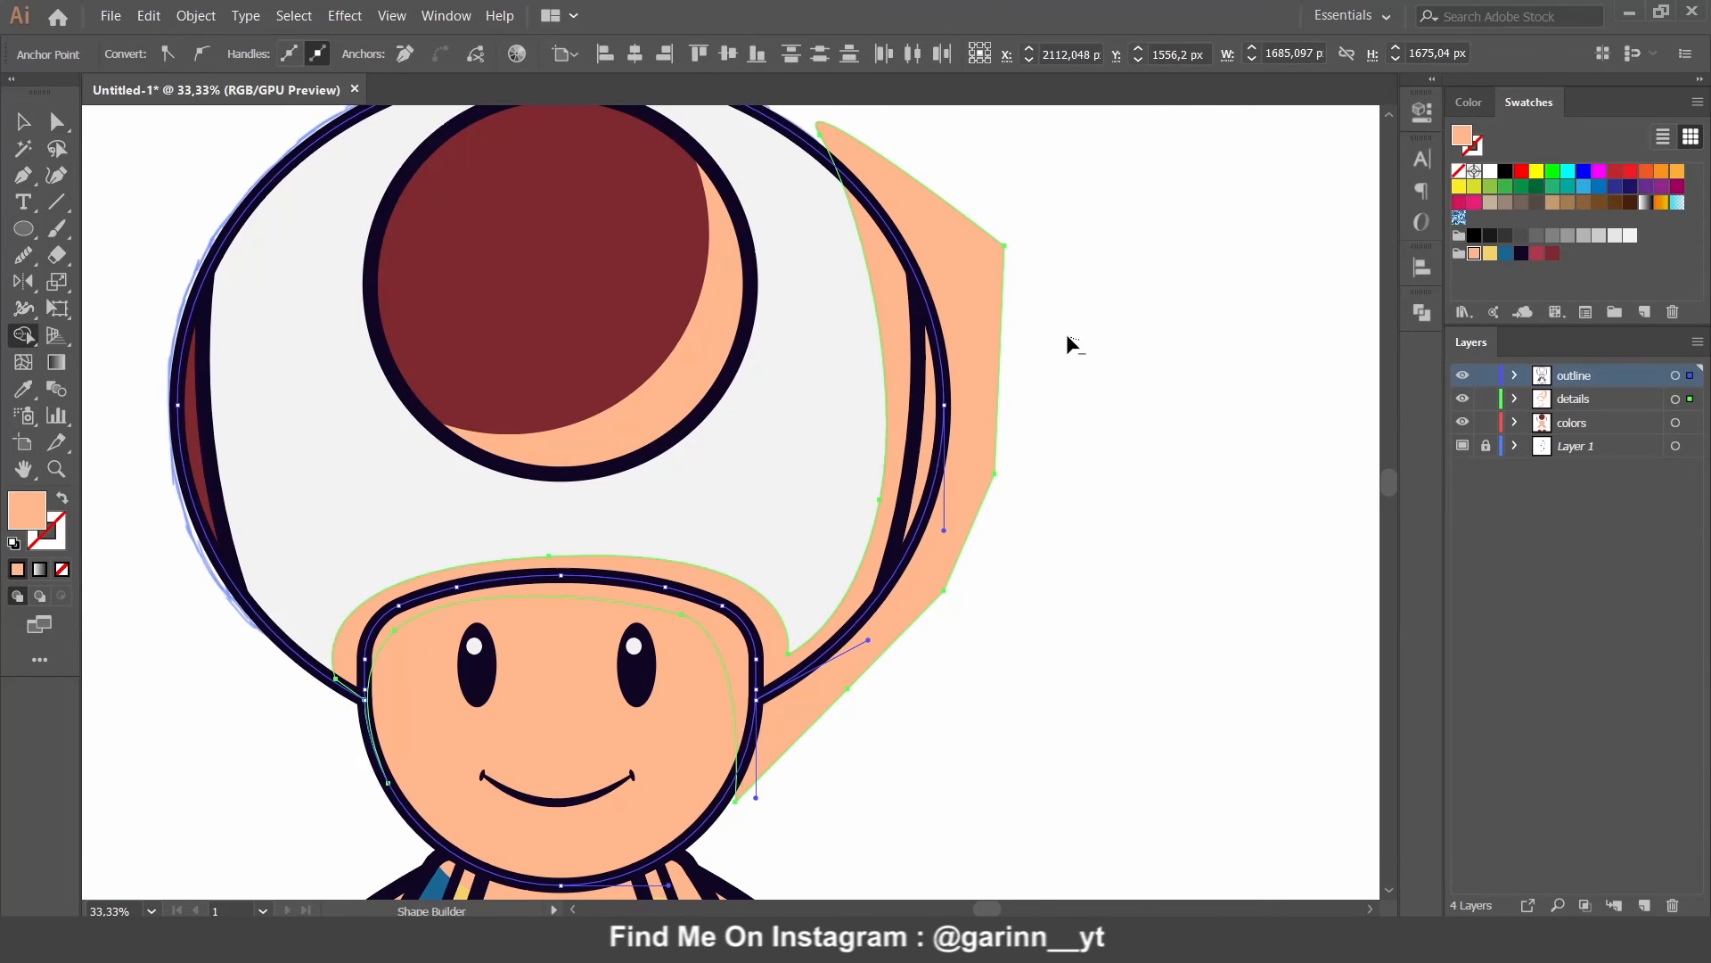
pyautogui.keyDown('alt'); pyautogui.click(985, 374); pyautogui.keyUp('alt')
# Step: Hide the sketch layer and lock the outline and colors layers
pyautogui.press('v')
pyautogui.click(1077, 422)
pyautogui.click(1463, 446)
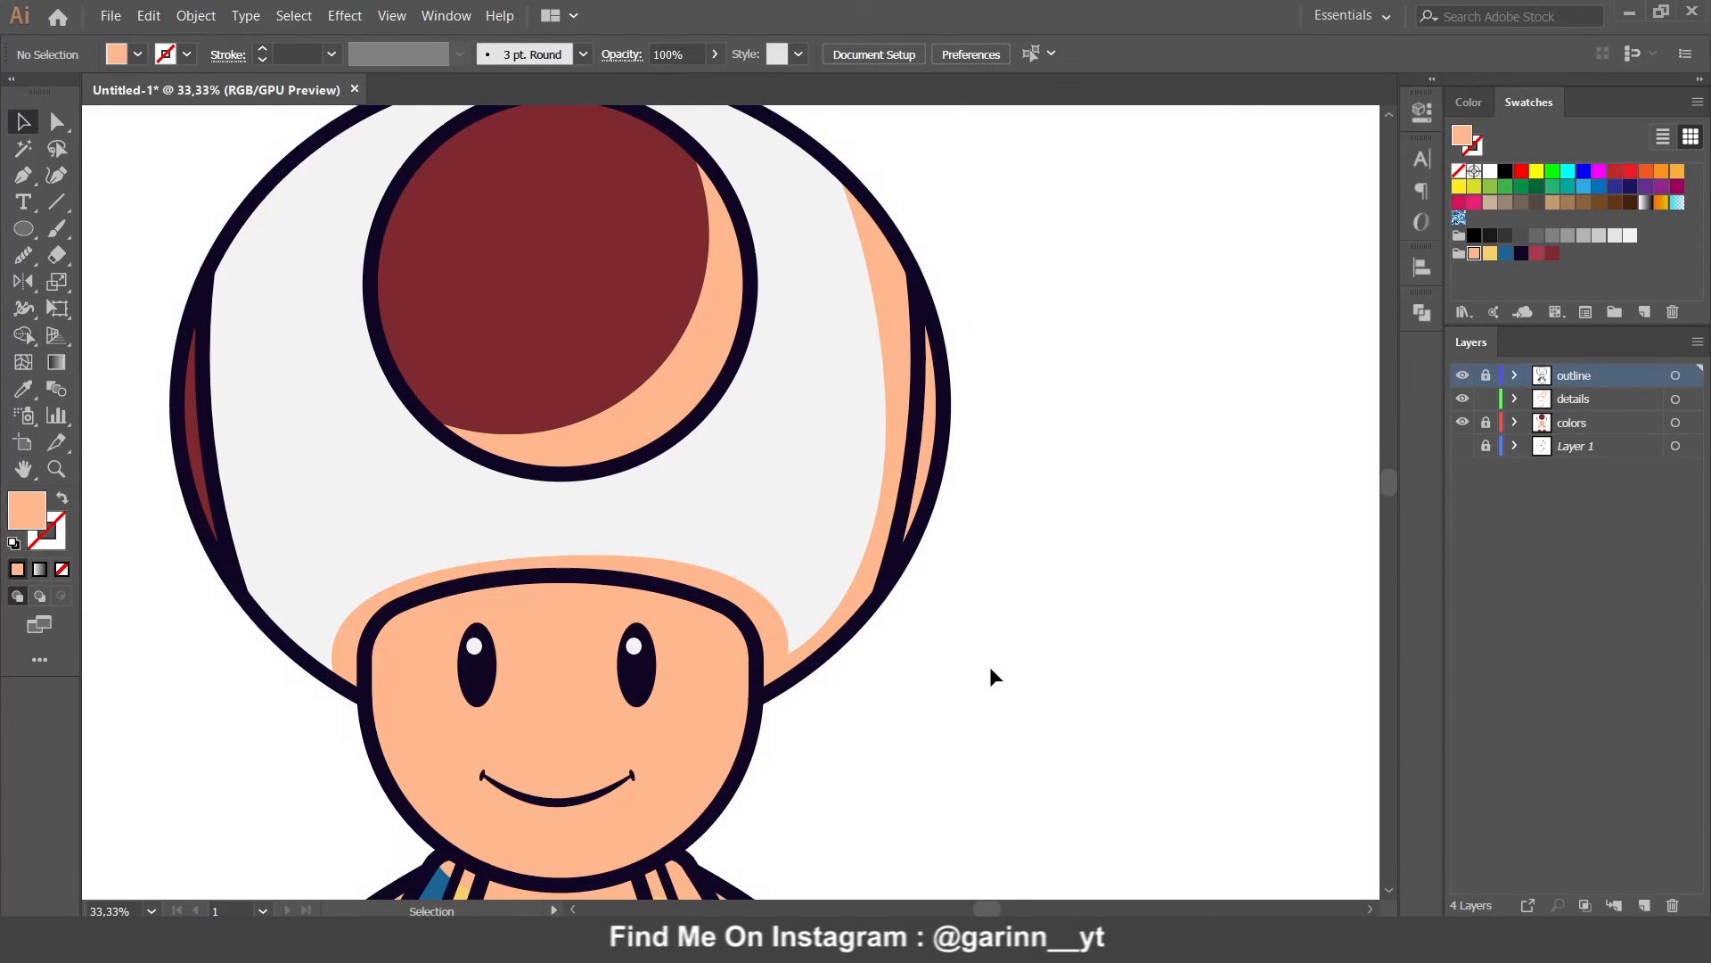
pyautogui.hotkey('ctrl', '0')
# Step: Select all the shading shapes on the details layer and set their fill to pale blue C5CEED
pyautogui.click(794, 393)
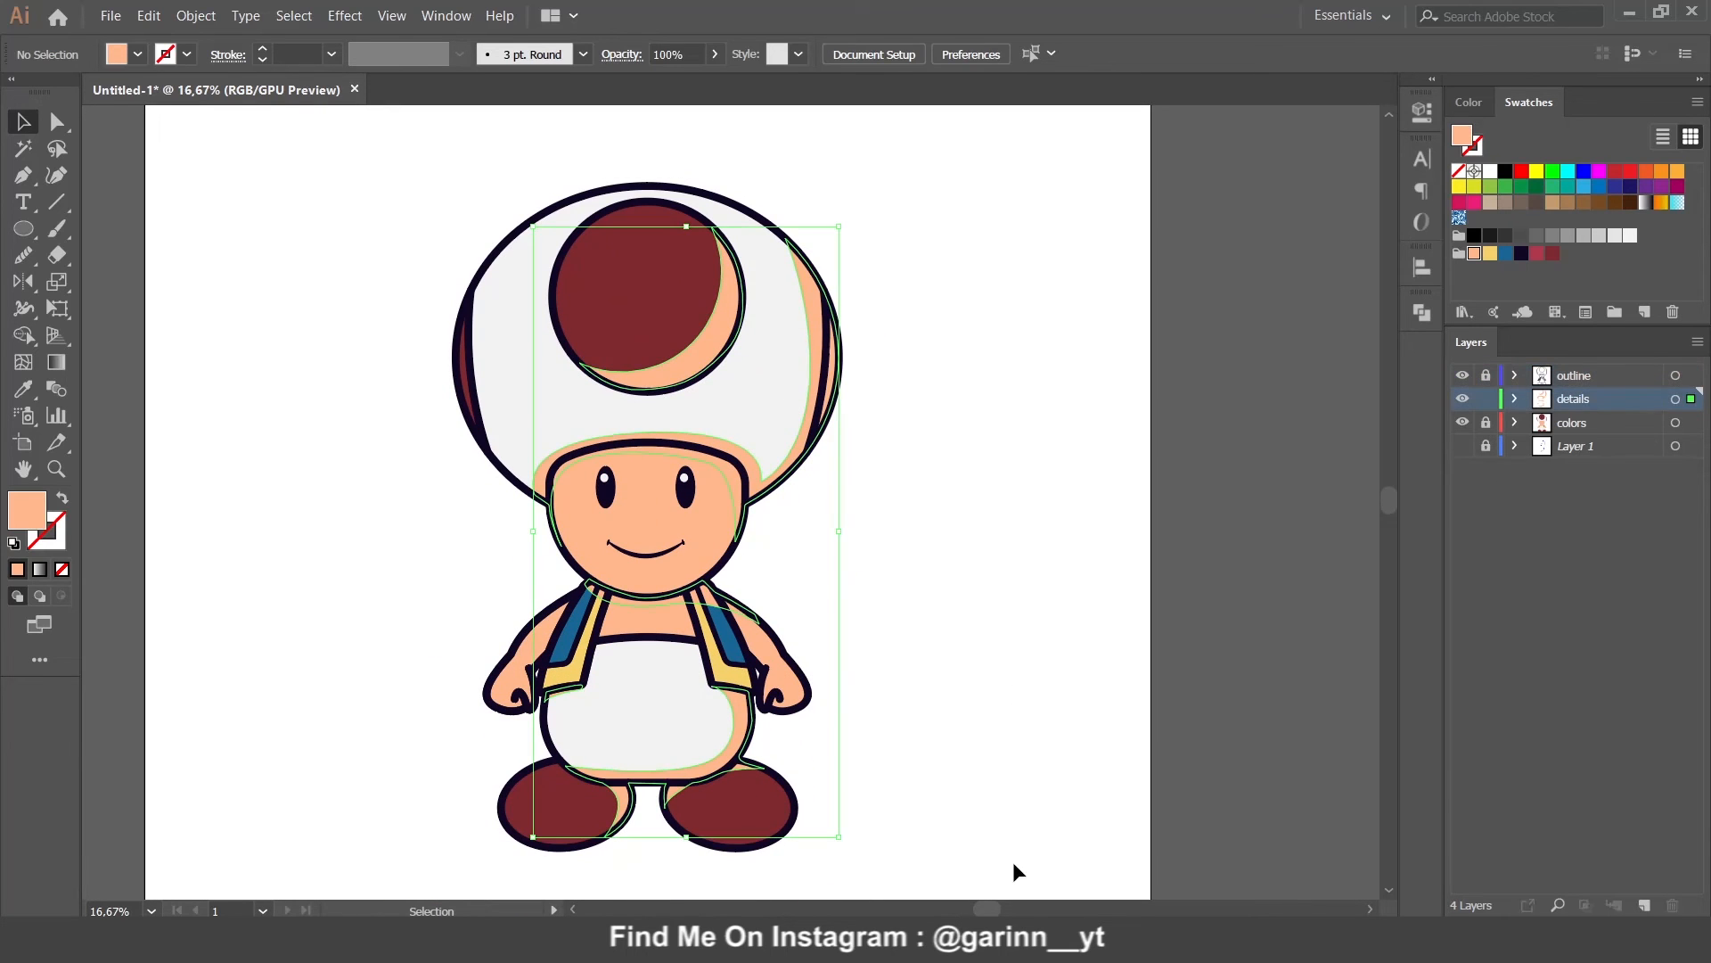
pyautogui.doubleClick(27, 513)
pyautogui.click(886, 239)
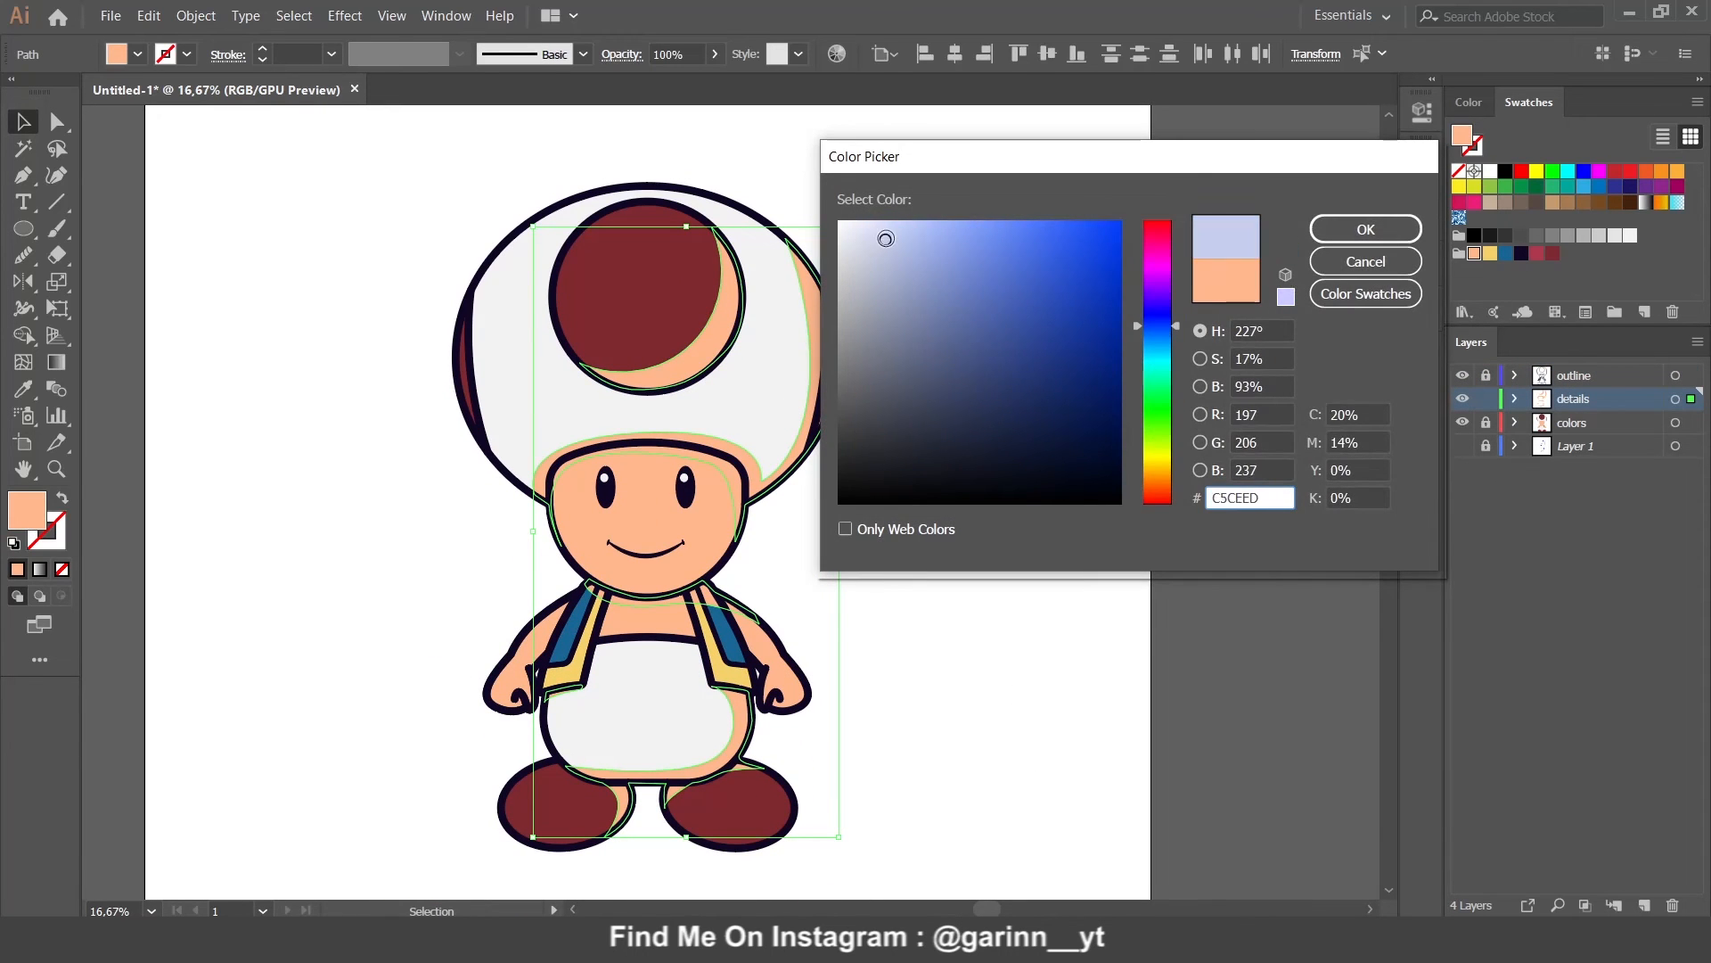
pyautogui.click(1364, 229)
# Step: Set the blending mode of the shading shapes to Multiply
pyautogui.click(621, 55)
pyautogui.click(494, 94)
pyautogui.click(469, 176)
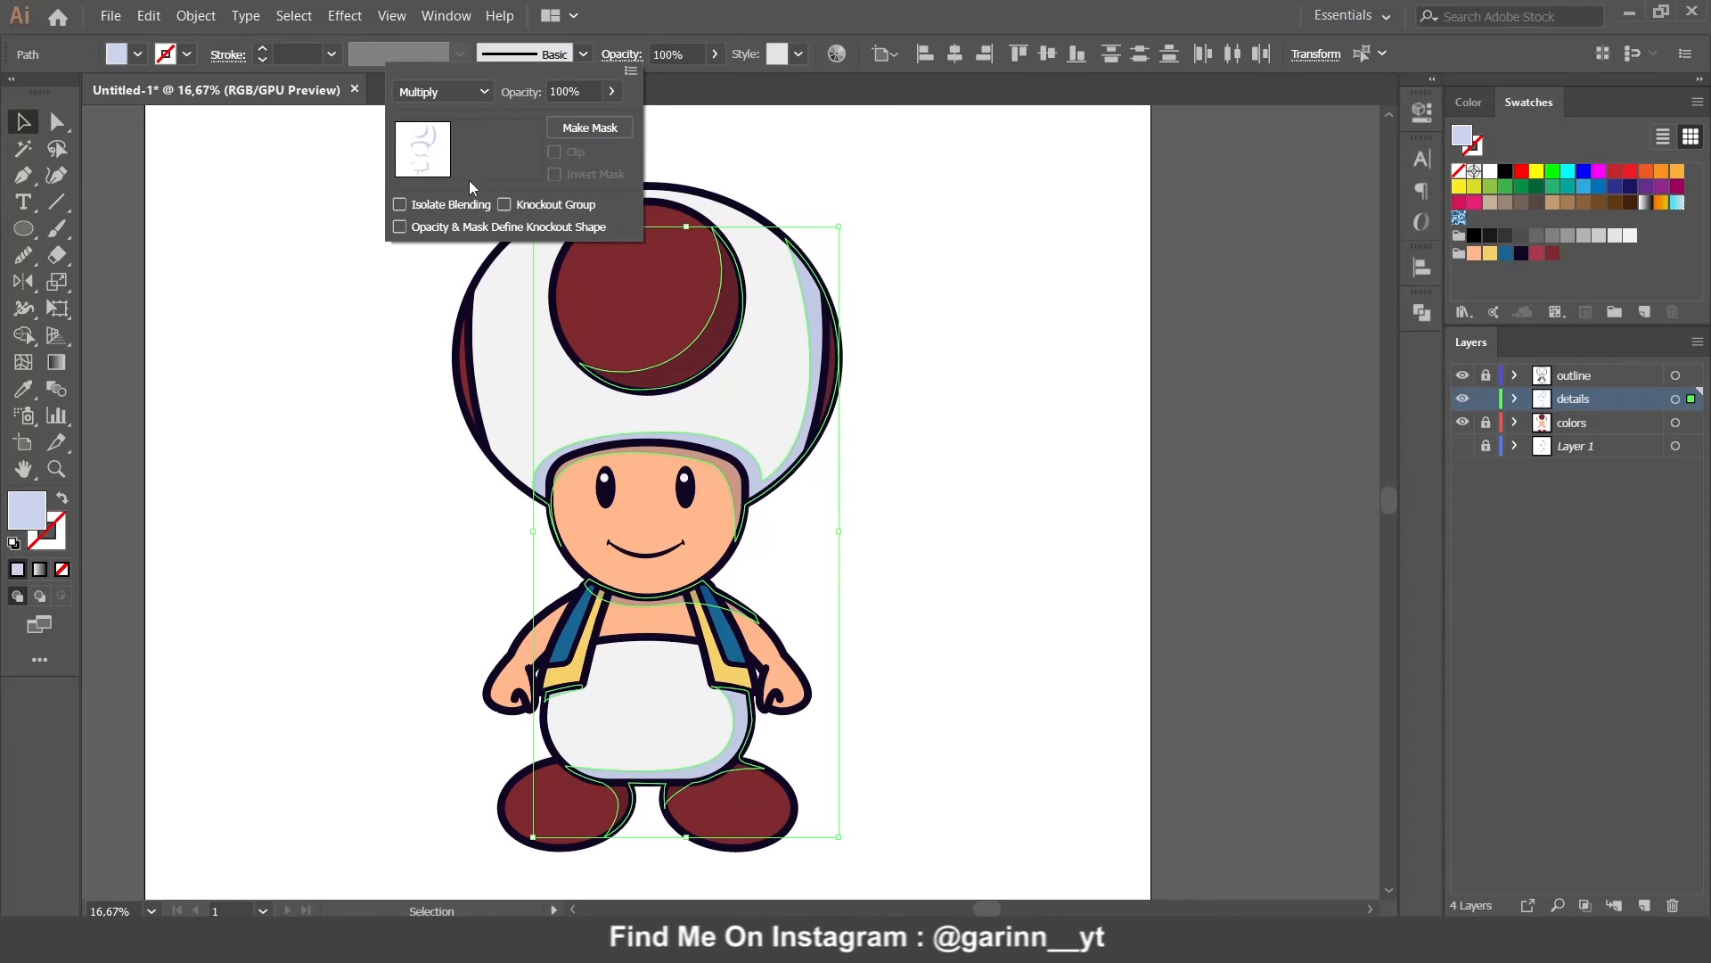
pyautogui.click(938, 662)
pyautogui.hotkey('ctrl', '-')
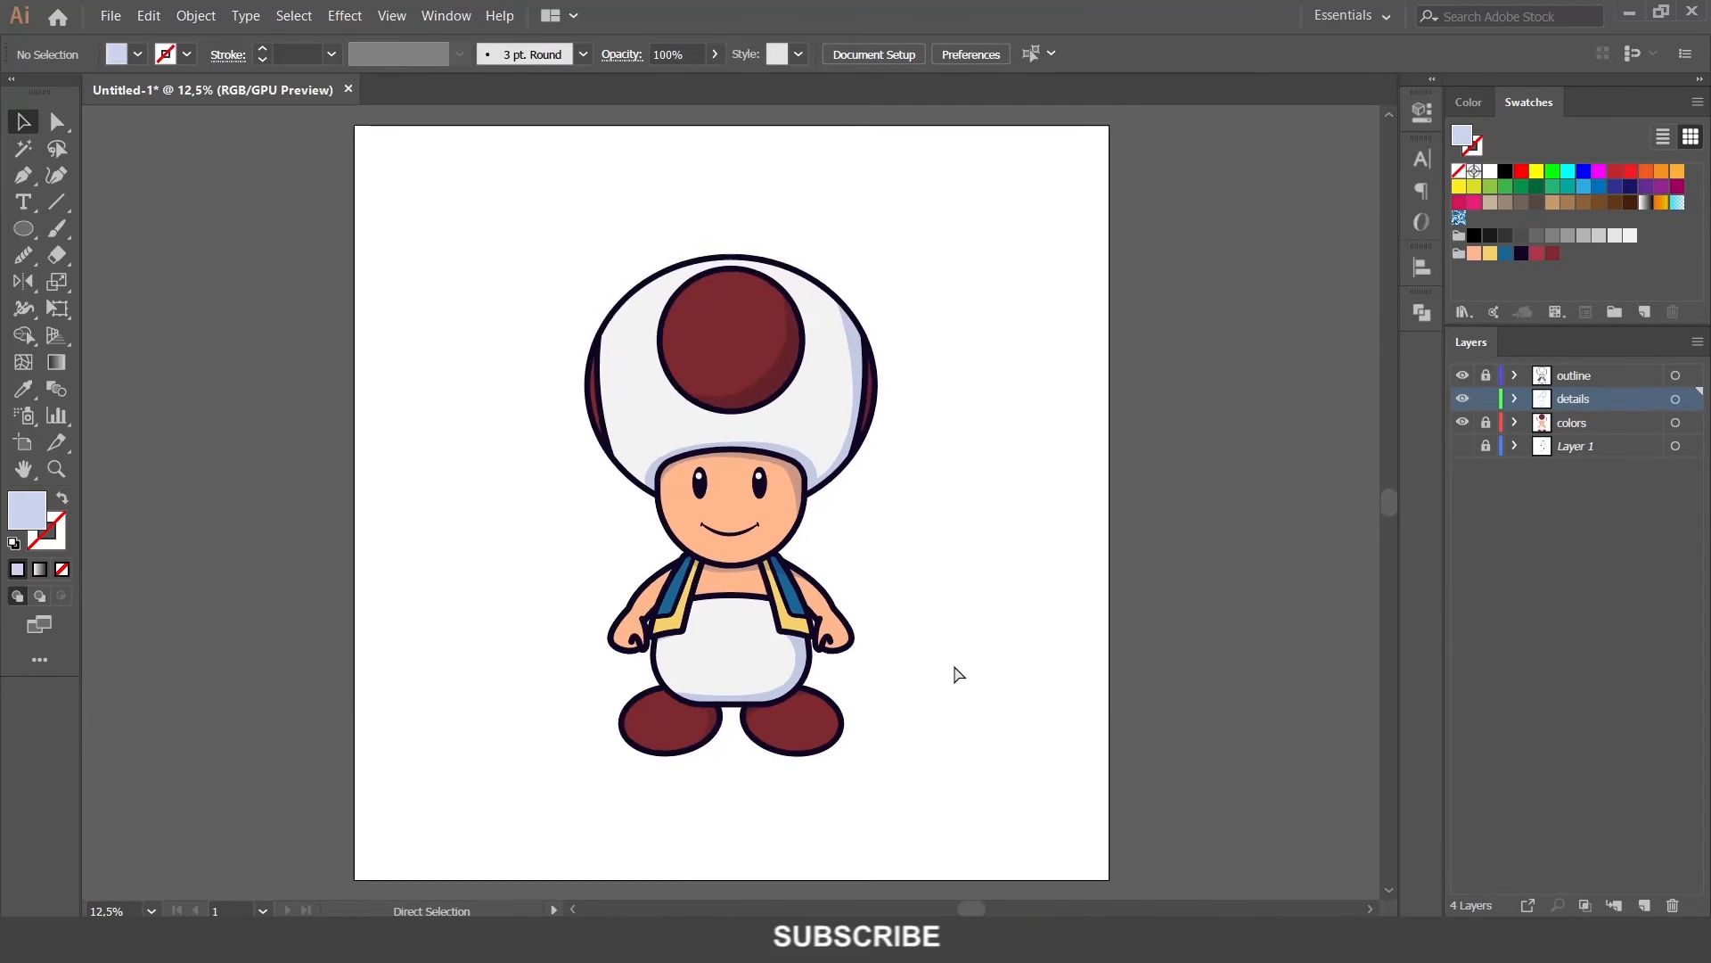
# Step: Create a 4100 by 4100 px square on the colors layer with the Rectangle tool
pyautogui.hotkey('ctrl', '-')
pyautogui.click(1573, 422)
pyautogui.press('m')
pyautogui.click(560, 315)
pyautogui.write('4100')
pyautogui.press('Tab')
pyautogui.write('4100')
pyautogui.press('Return')
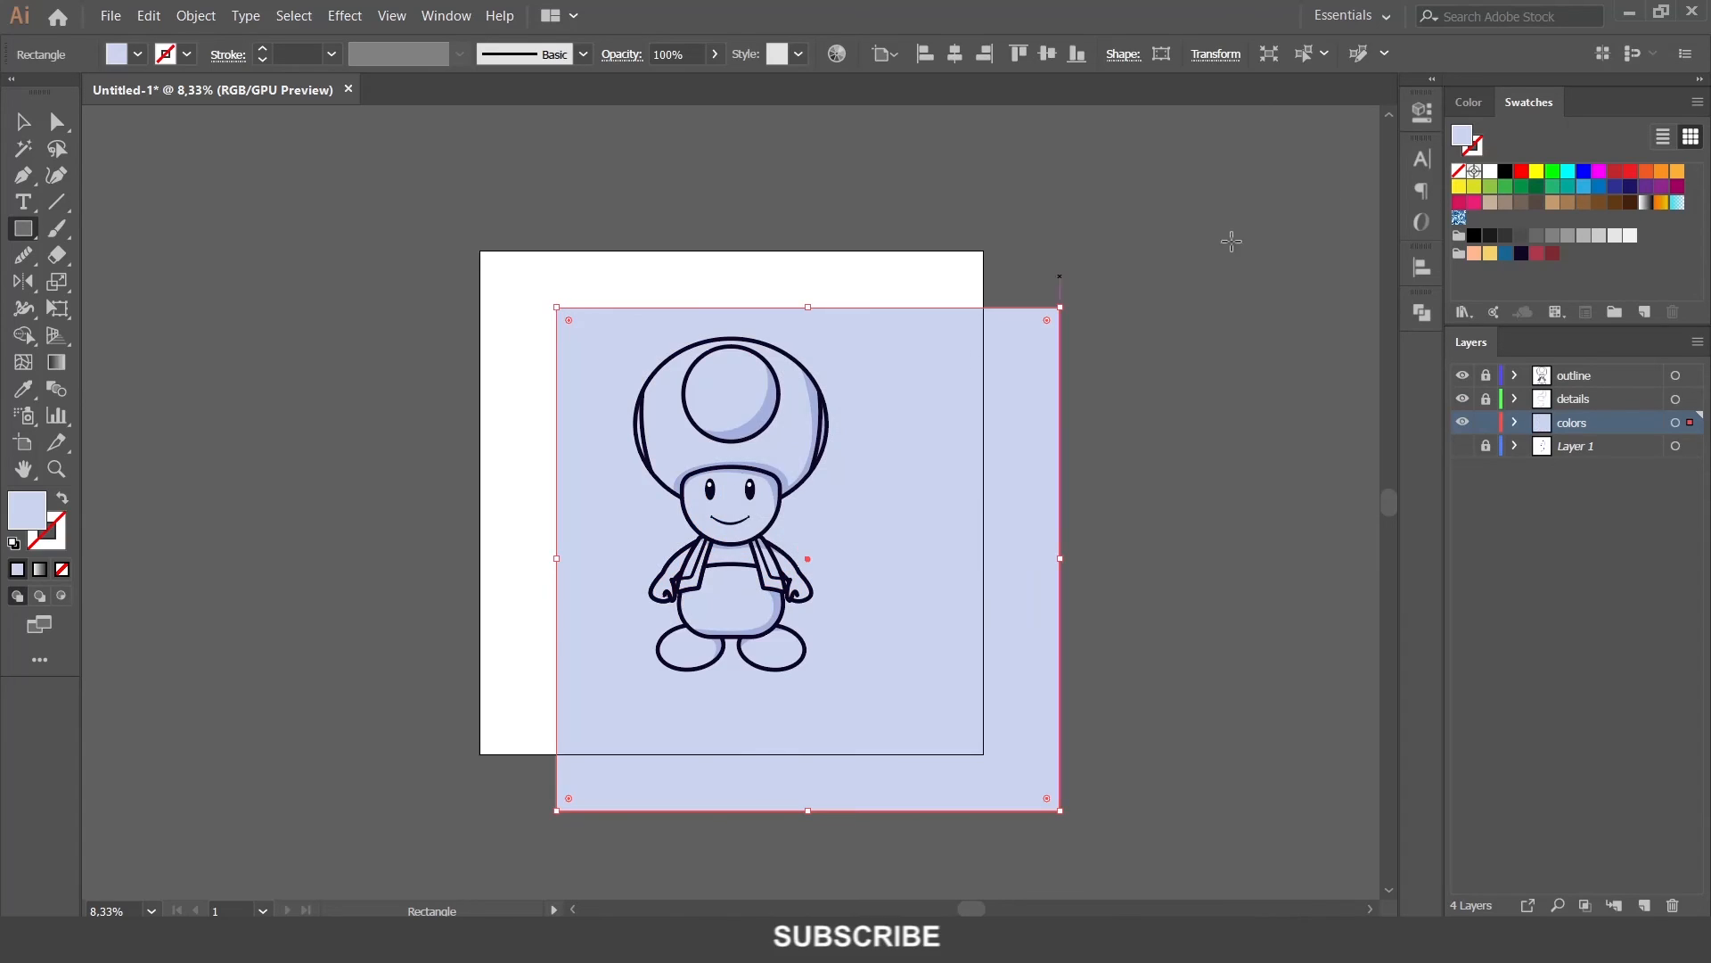
# Step: Fill the square with the crimson swatch and center it horizontally and vertically on the artboard
pyautogui.click(1537, 253)
pyautogui.click(955, 54)
pyautogui.click(1047, 54)
# Step: Send the crimson background square to the back, behind the character's color fills
pyautogui.rightClick(837, 331)
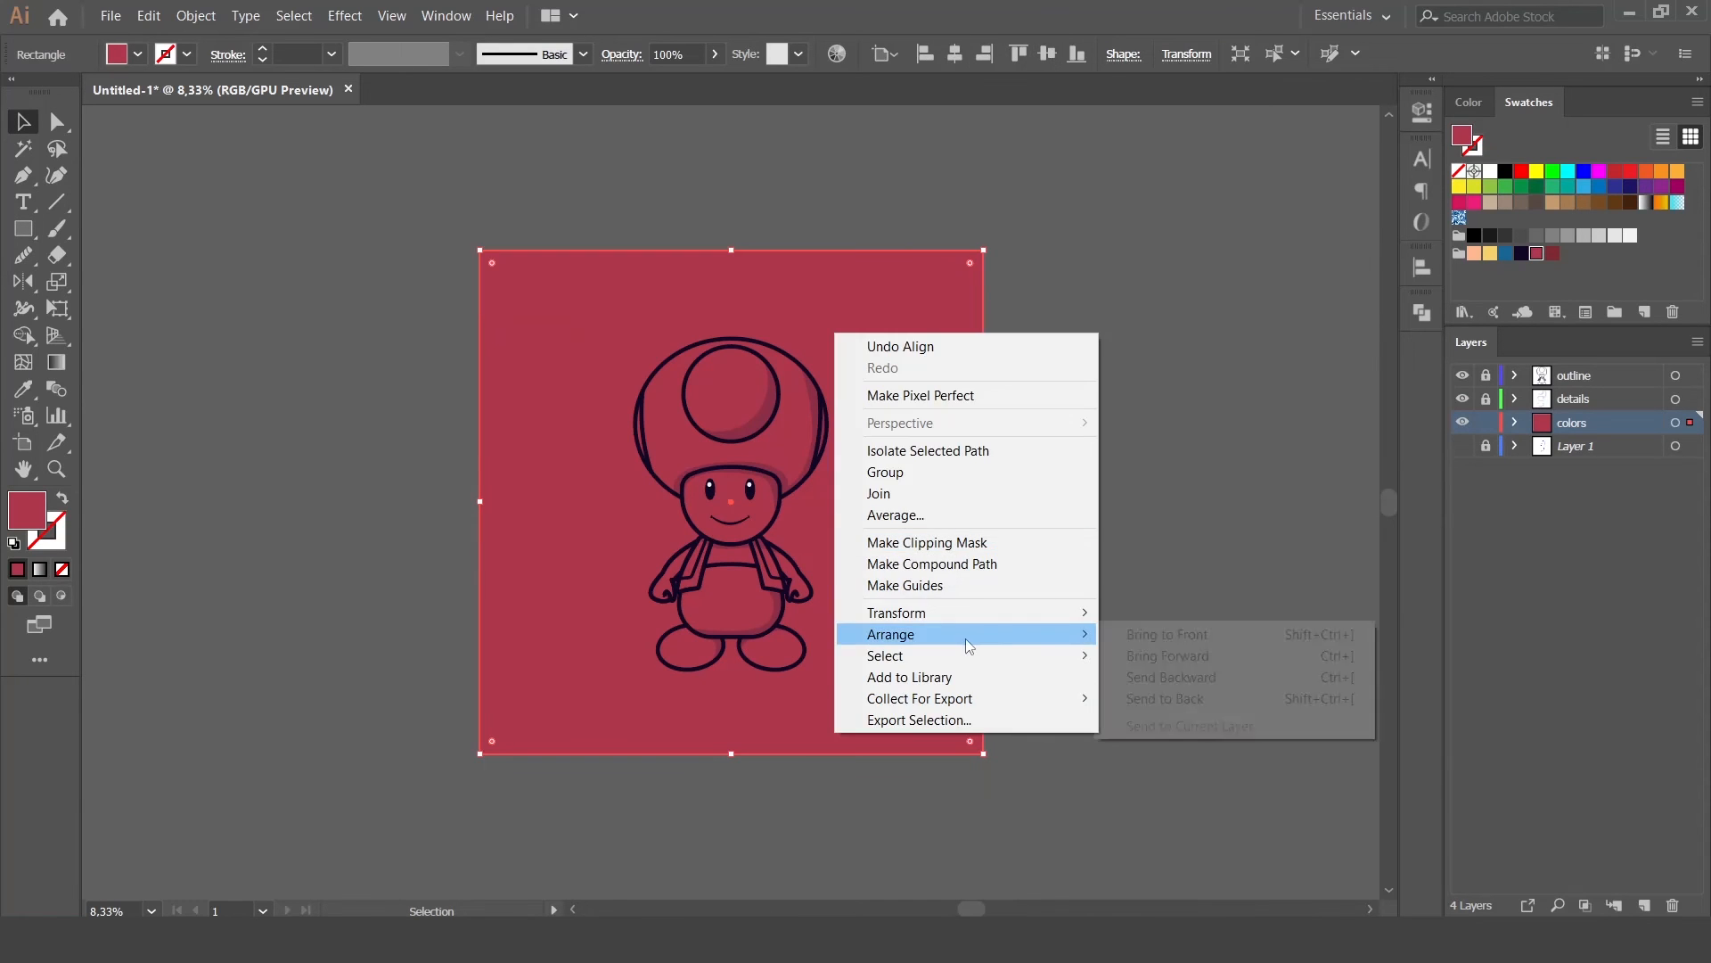
pyautogui.moveTo(980, 631)
pyautogui.click(1149, 692)
pyautogui.click(1148, 545)
pyautogui.hotkey('ctrl', '+')
pyautogui.hotkey('ctrl', '-')
pyautogui.hotkey('ctrl', '-')
pyautogui.hotkey('ctrl', '+')
pyautogui.hotkey('ctrl', '+')
pyautogui.hotkey('ctrl', '+')
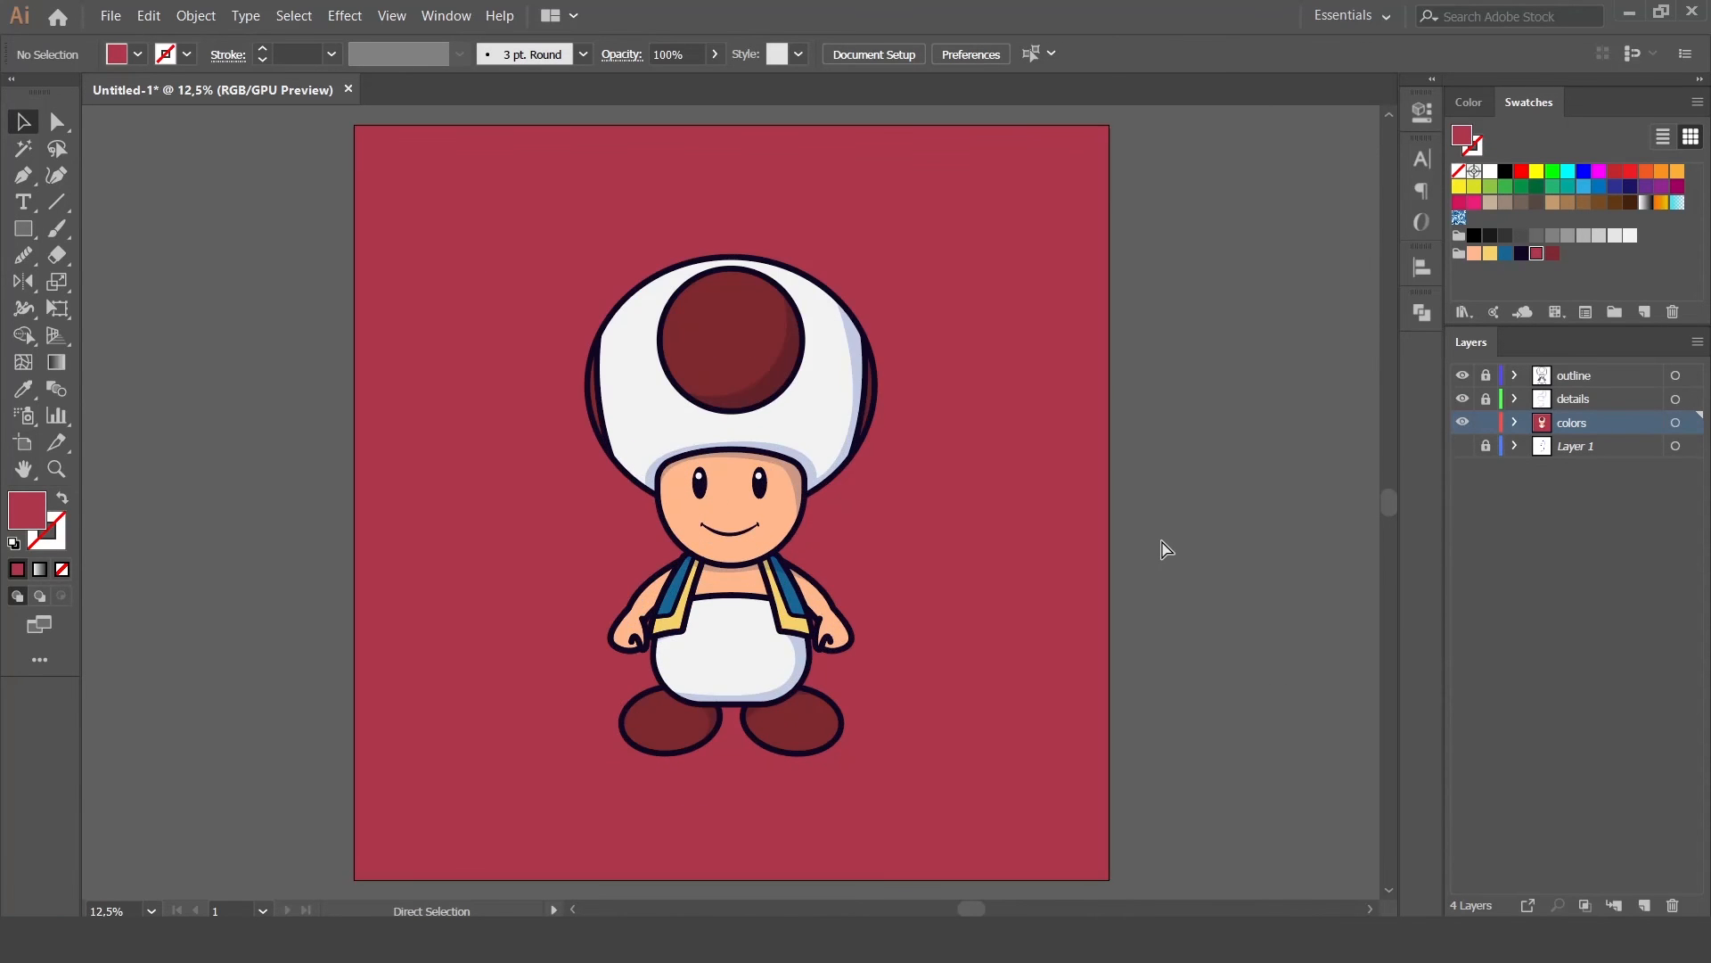
# Step: Recolor the cap's center spot and both side spots with the crimson swatch
pyautogui.click(731, 285)
pyautogui.keyDown('shift'); pyautogui.click(546, 347); pyautogui.keyUp('shift')
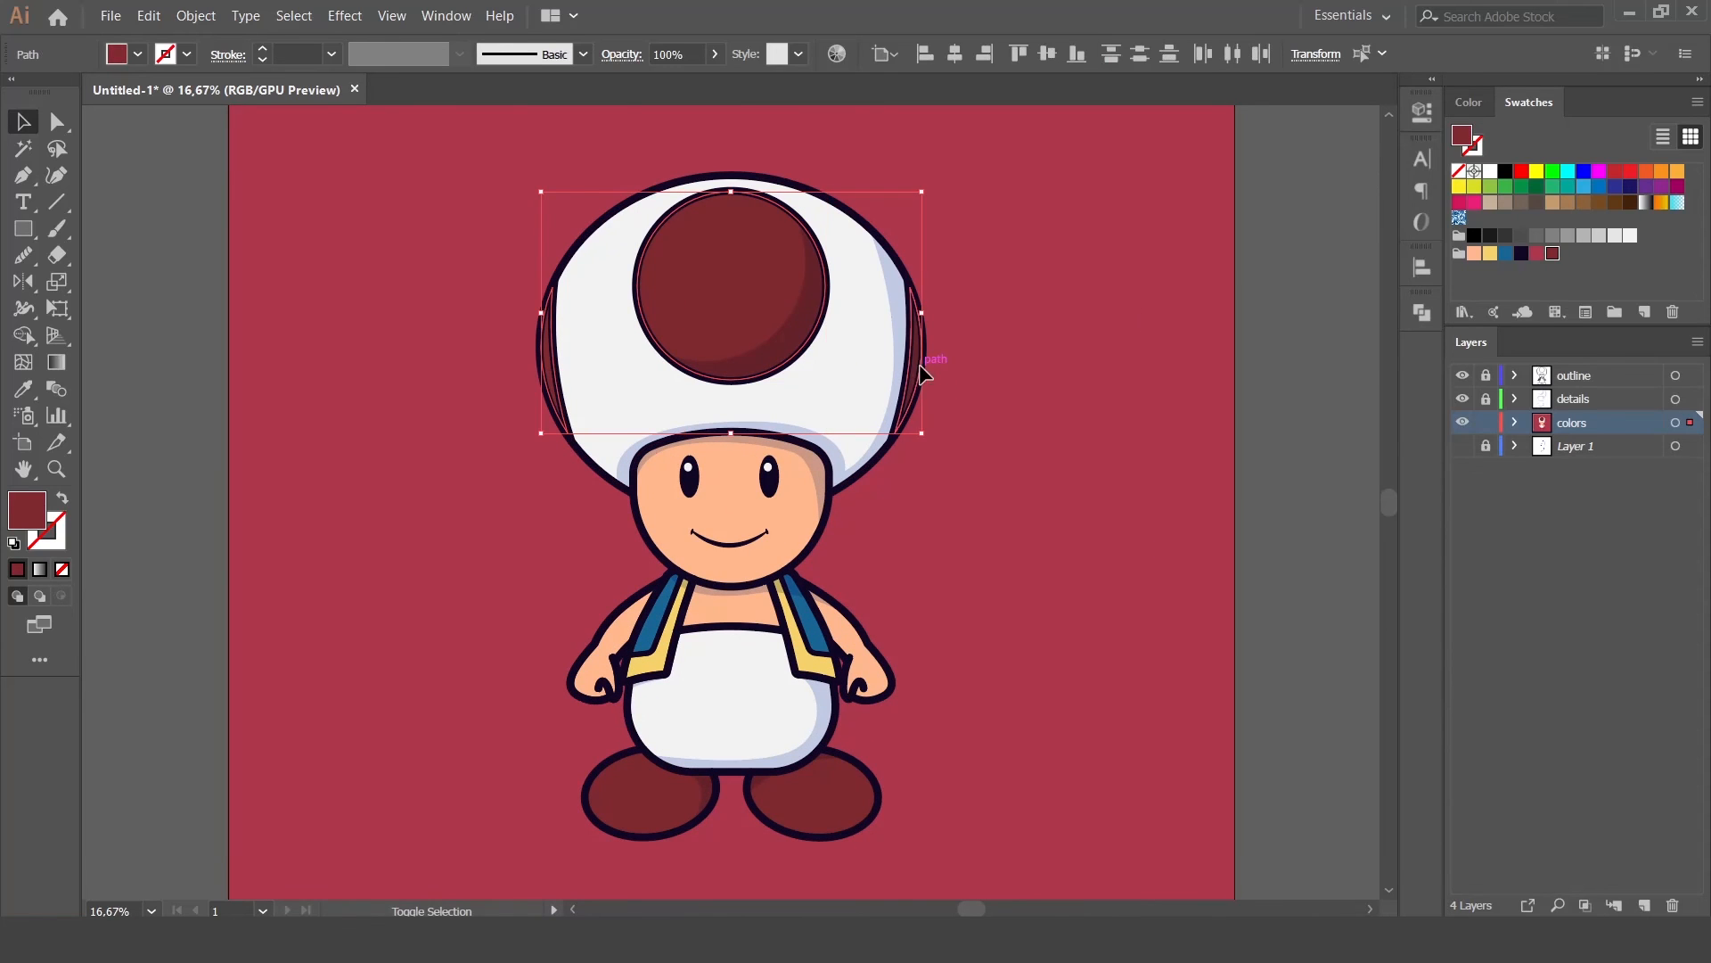
pyautogui.click(1537, 256)
pyautogui.click(1289, 384)
pyautogui.scroll(-1, 1288, 383)
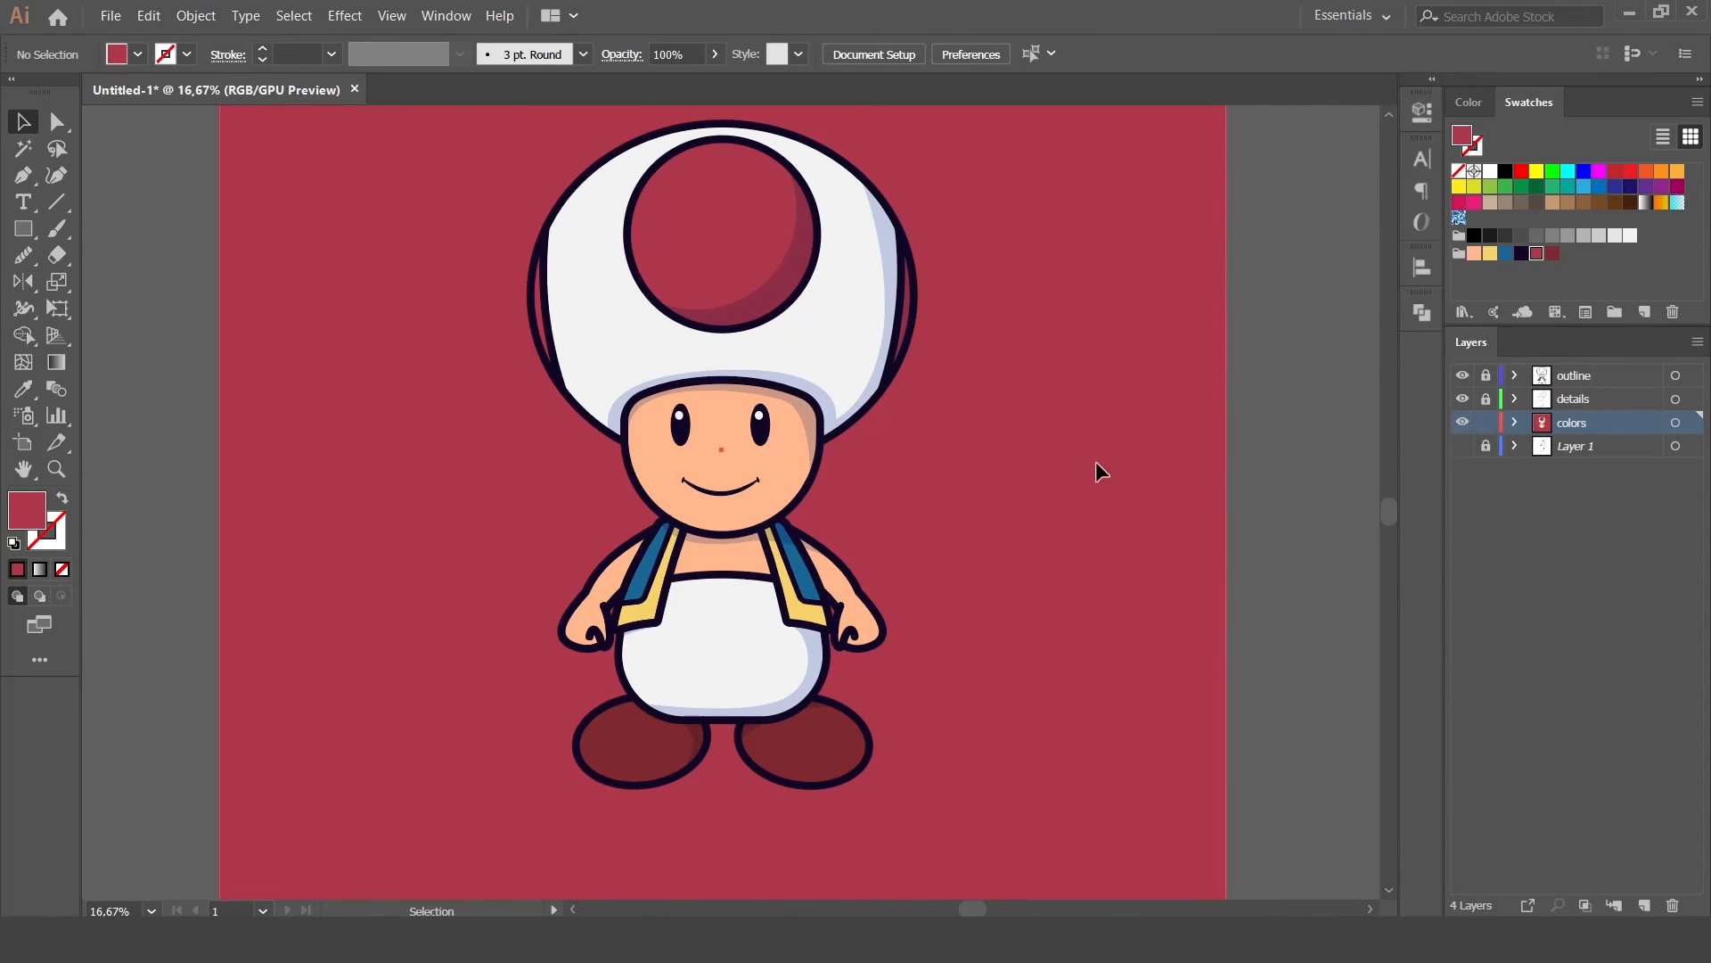
# Step: Change the background square's fill to a slightly lighter, softer crimson
pyautogui.click(1095, 461)
pyautogui.doubleClick(23, 517)
pyautogui.click(1024, 298)
pyautogui.click(1396, 223)
pyautogui.click(1302, 444)
pyautogui.hotkey('ctrl', '-')
pyautogui.hotkey('ctrl', '-')
pyautogui.hotkey('ctrl', '-')
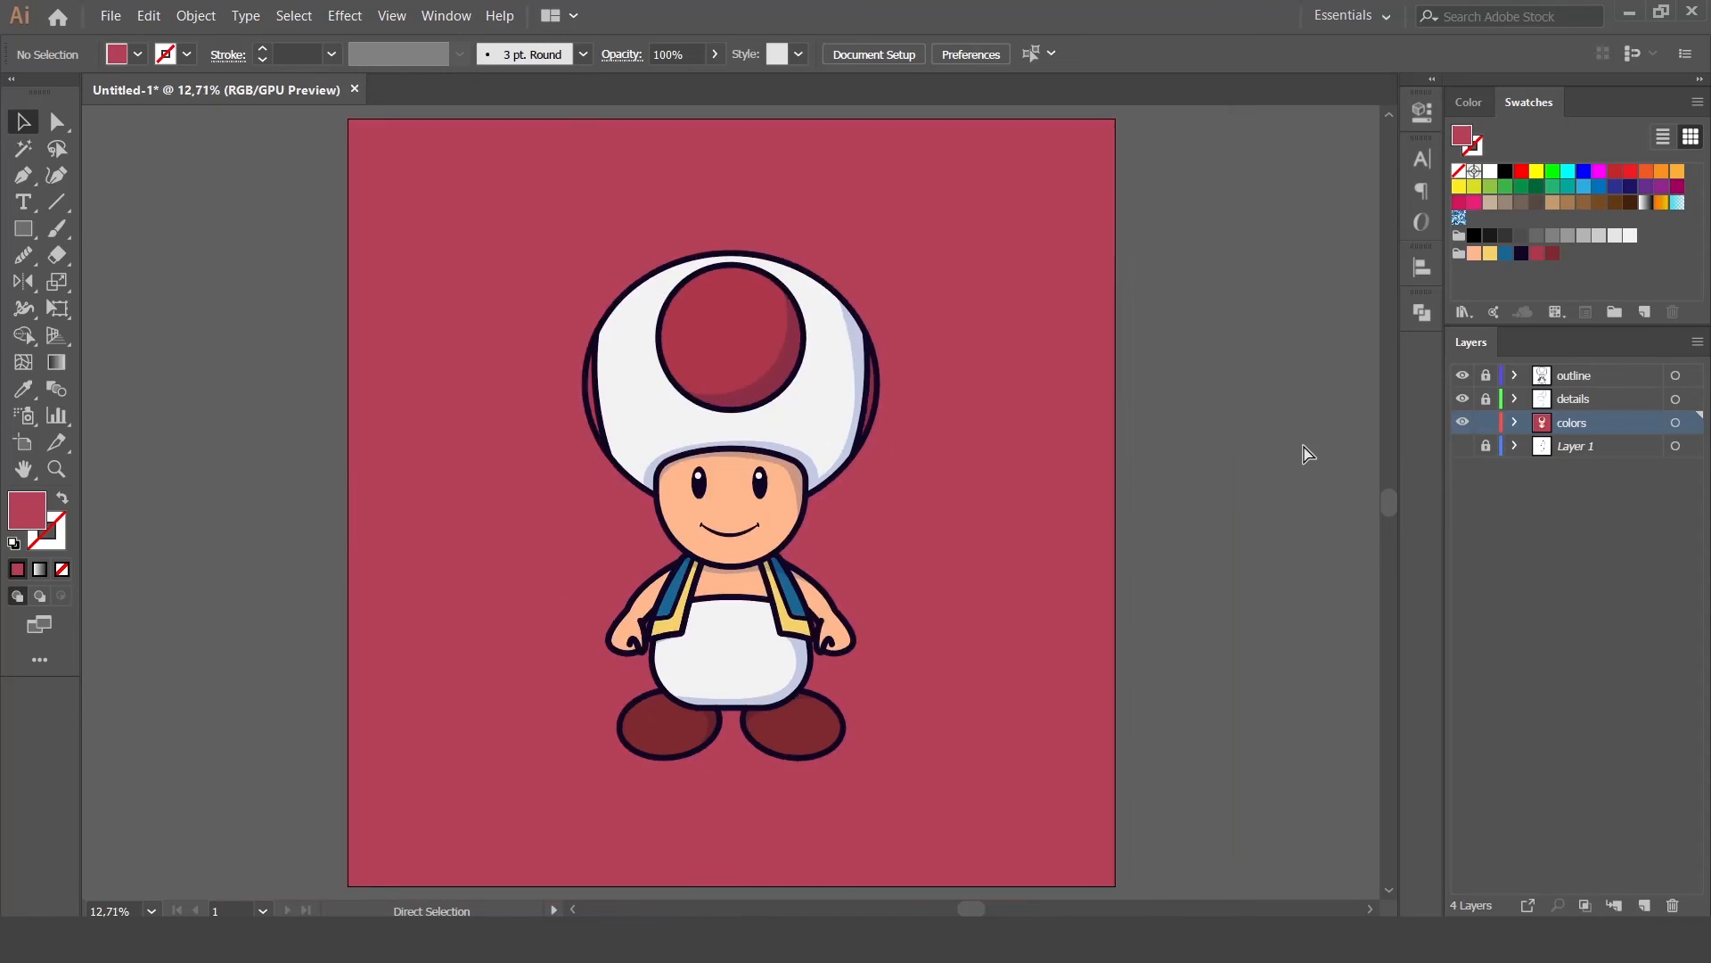
# Step: Duplicate the left foot shape slightly down and to the right, and split the two overlapping shapes with Pathfinder
pyautogui.hotkey('ctrl', '+')
pyautogui.hotkey('ctrl', '+')
pyautogui.moveTo(997, 657); pyautogui.dragTo(1010, 349)
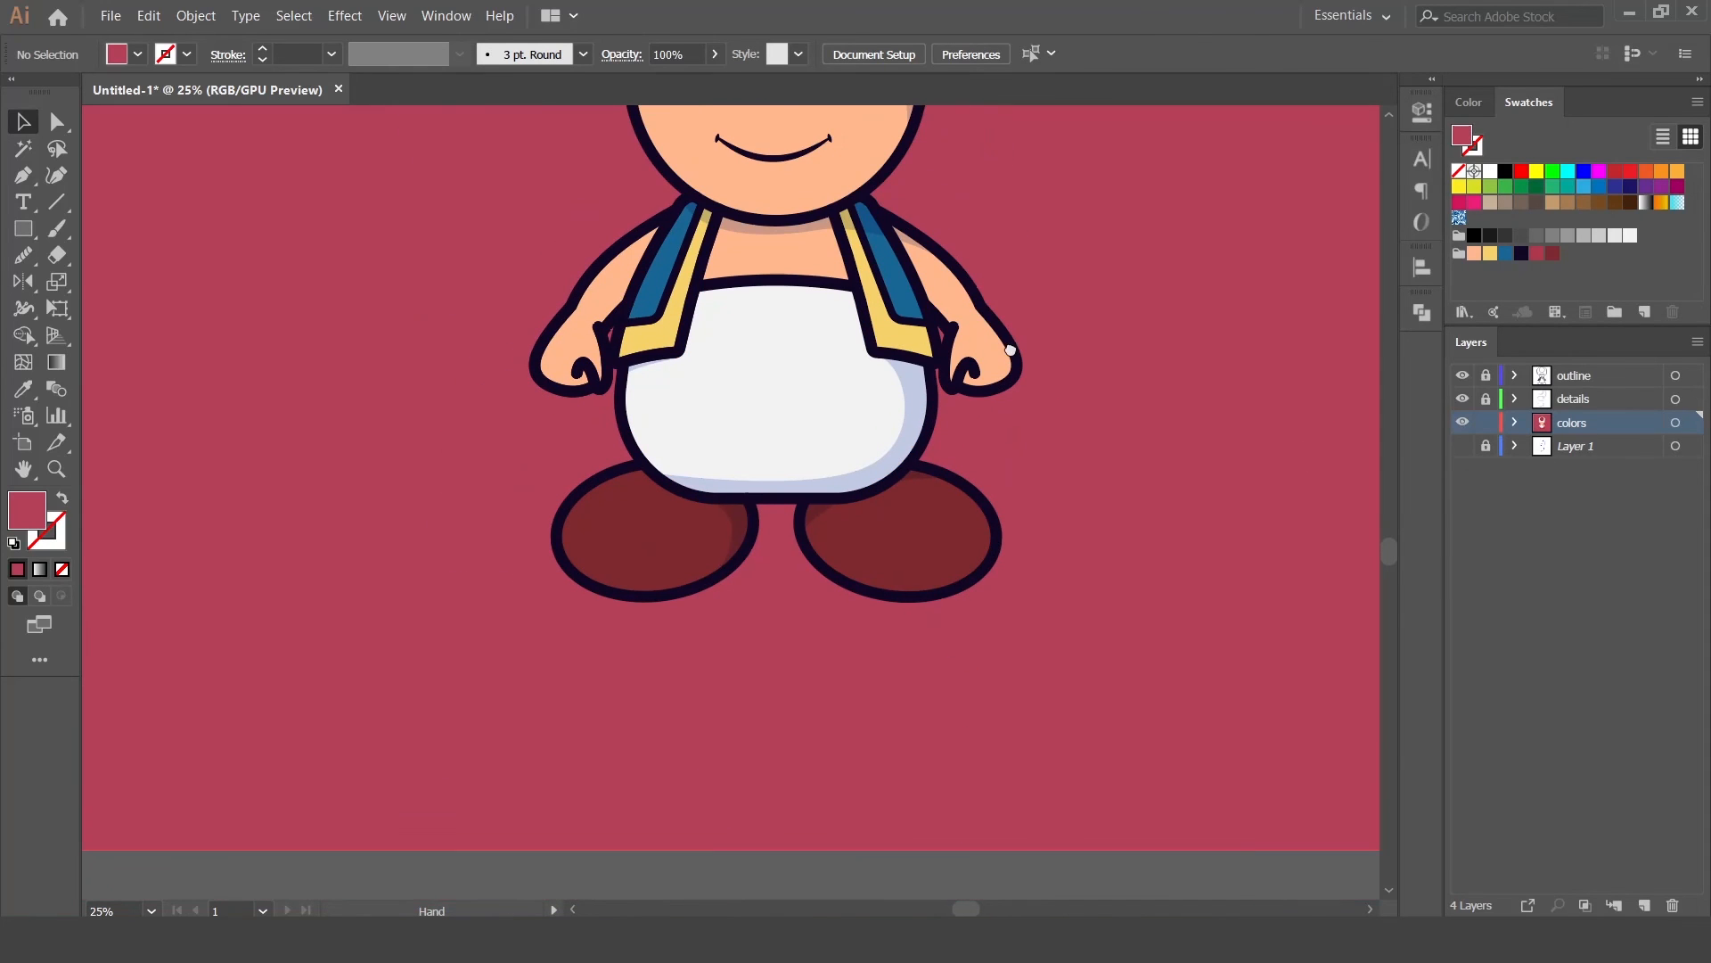
pyautogui.click(669, 561)
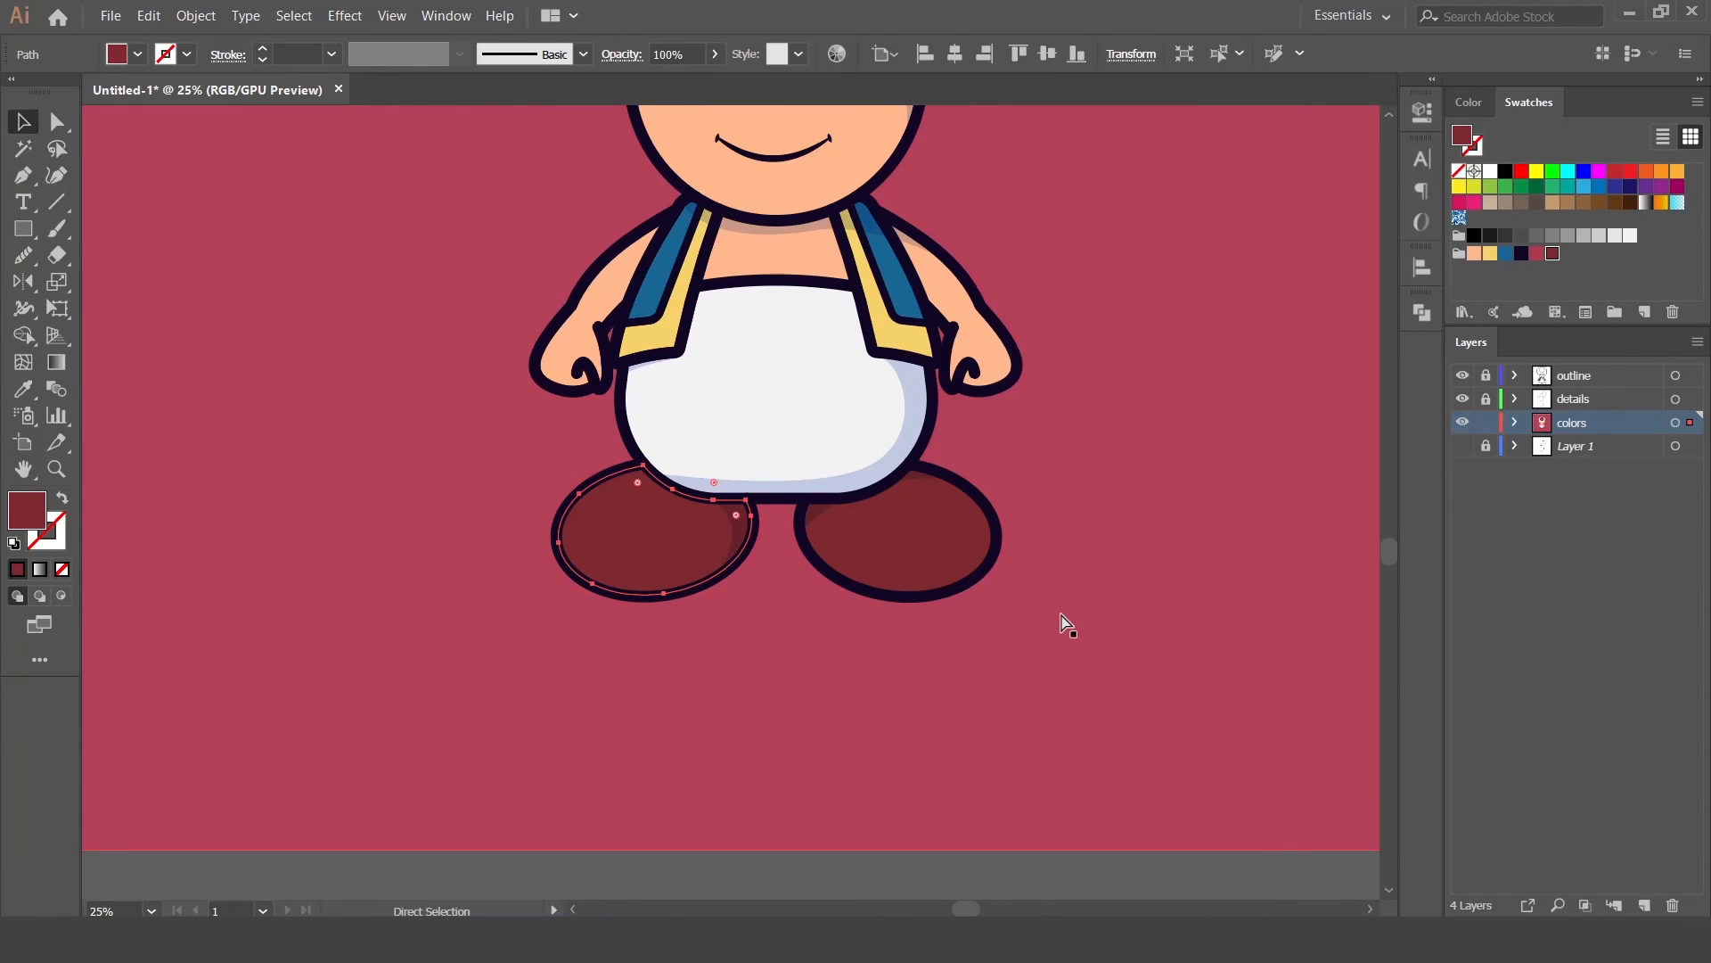
pyautogui.moveTo(641, 567); pyautogui.dragTo(658, 576)
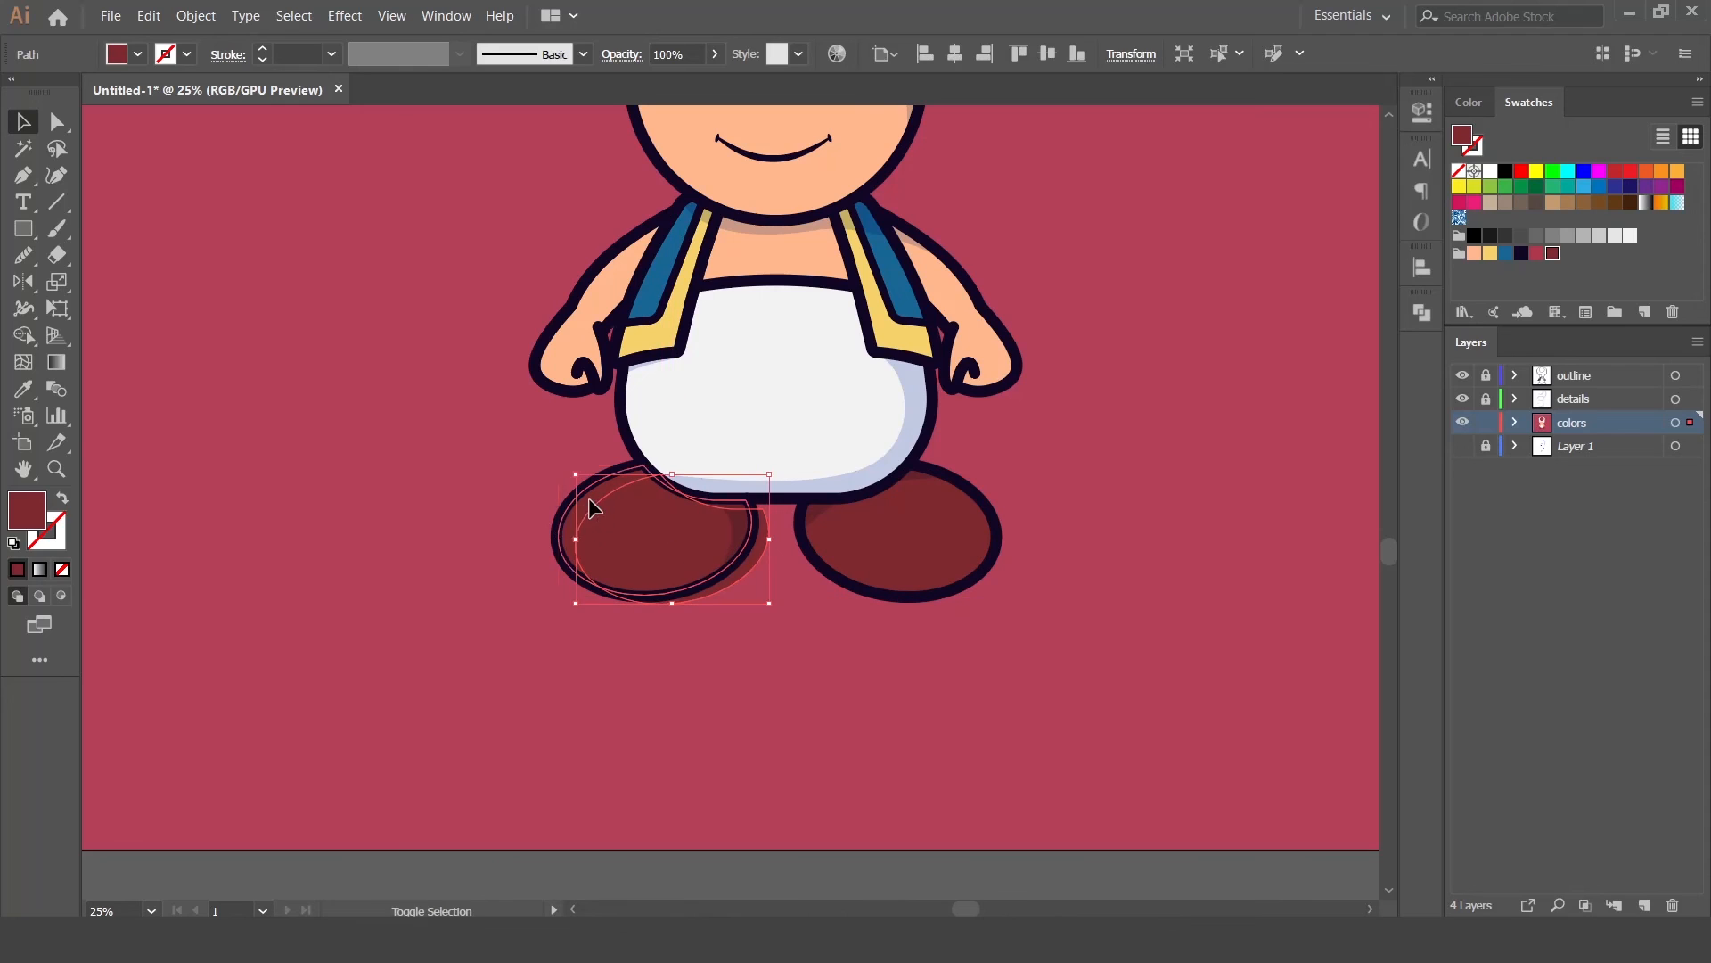
pyautogui.keyDown('shift'); pyautogui.click(592, 505); pyautogui.keyUp('shift')
pyautogui.click(1421, 311)
pyautogui.click(1285, 361)
pyautogui.click(1074, 529)
# Step: Separate the split foot pieces, leaving the foot and a crescent along its outer left edge
pyautogui.click(607, 502)
pyautogui.rightClick(712, 496)
pyautogui.click(751, 668)
pyautogui.click(702, 647)
pyautogui.click(718, 505)
# Step: Fill the left foot's edge crescent with the lightest grey swatch and set its opacity to 20%
pyautogui.click(571, 535)
pyautogui.click(1630, 235)
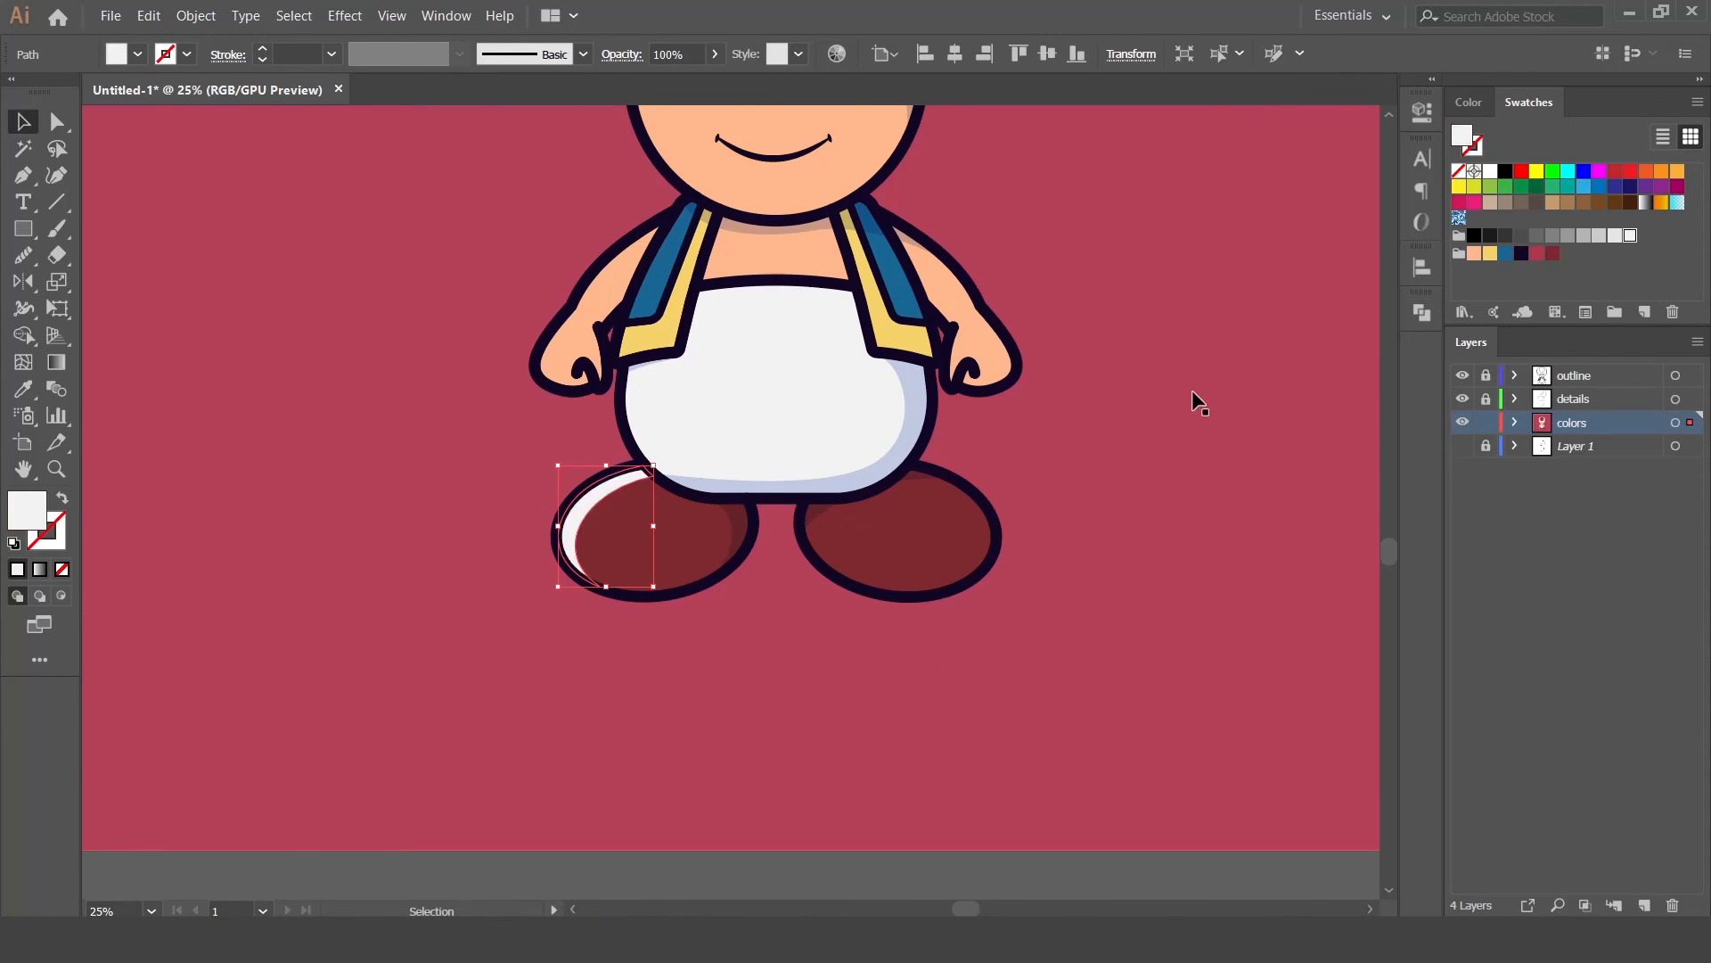
pyautogui.write('20')
pyautogui.press('Return')
pyautogui.click(1200, 455)
pyautogui.hotkey('ctrl', '-')
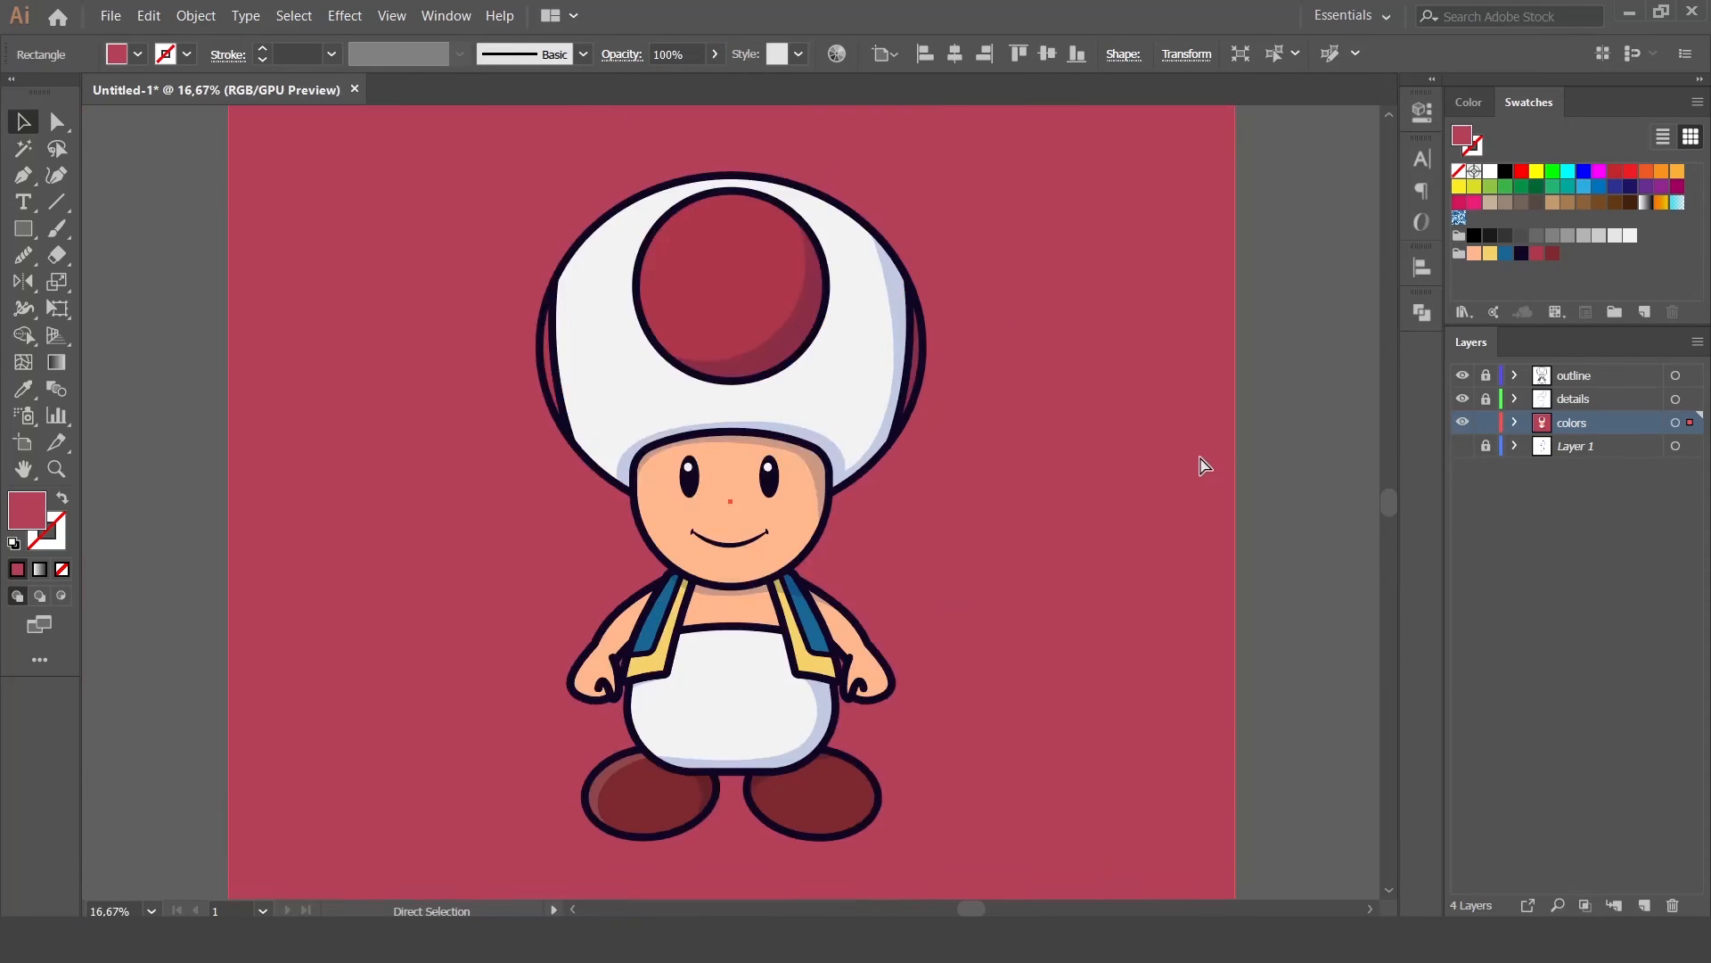
# Step: Set the opacity of the left foot's edge crescent to 100%
pyautogui.hotkey('ctrl', '+')
pyautogui.moveTo(1200, 455); pyautogui.dragTo(1209, 193)
pyautogui.click(534, 668)
pyautogui.moveTo(691, 55); pyautogui.dragTo(628, 59)
pyautogui.write('100')
pyautogui.press('Return')
# Step: Sample the foot's dark red for the crescent and adjust its fill to a slightly lighter shade
pyautogui.press('i')
pyautogui.click(624, 677)
pyautogui.click(1005, 359)
pyautogui.click(1373, 234)
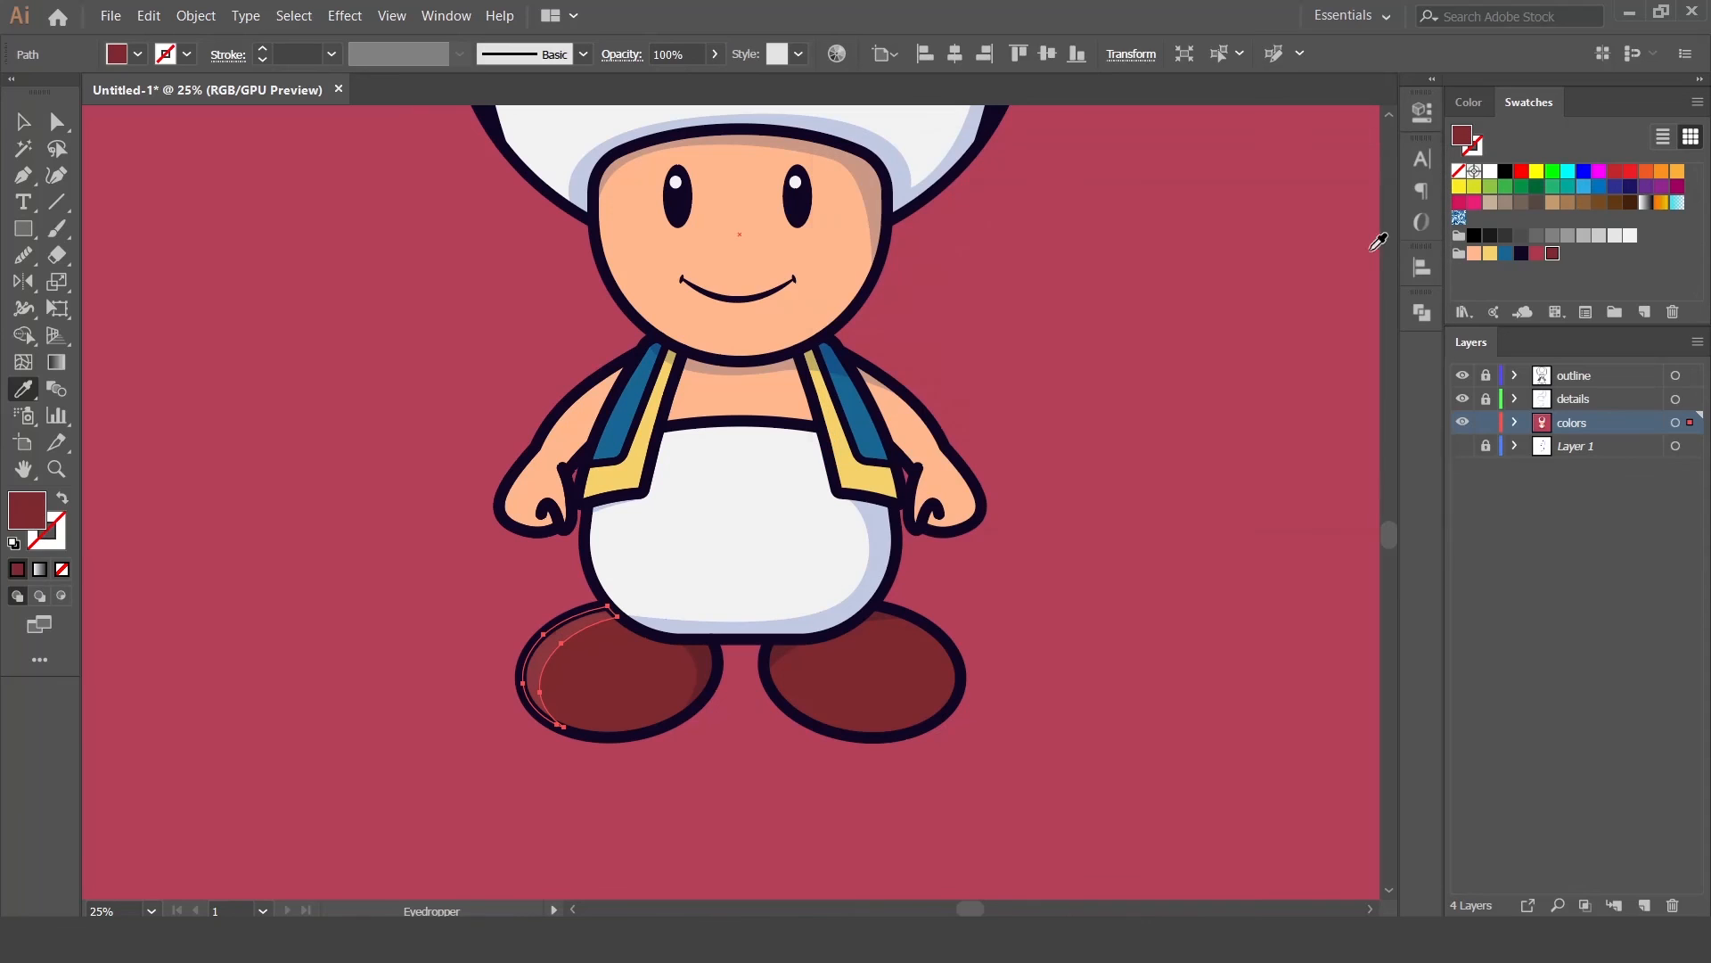
pyautogui.press('v')
pyautogui.click(1105, 631)
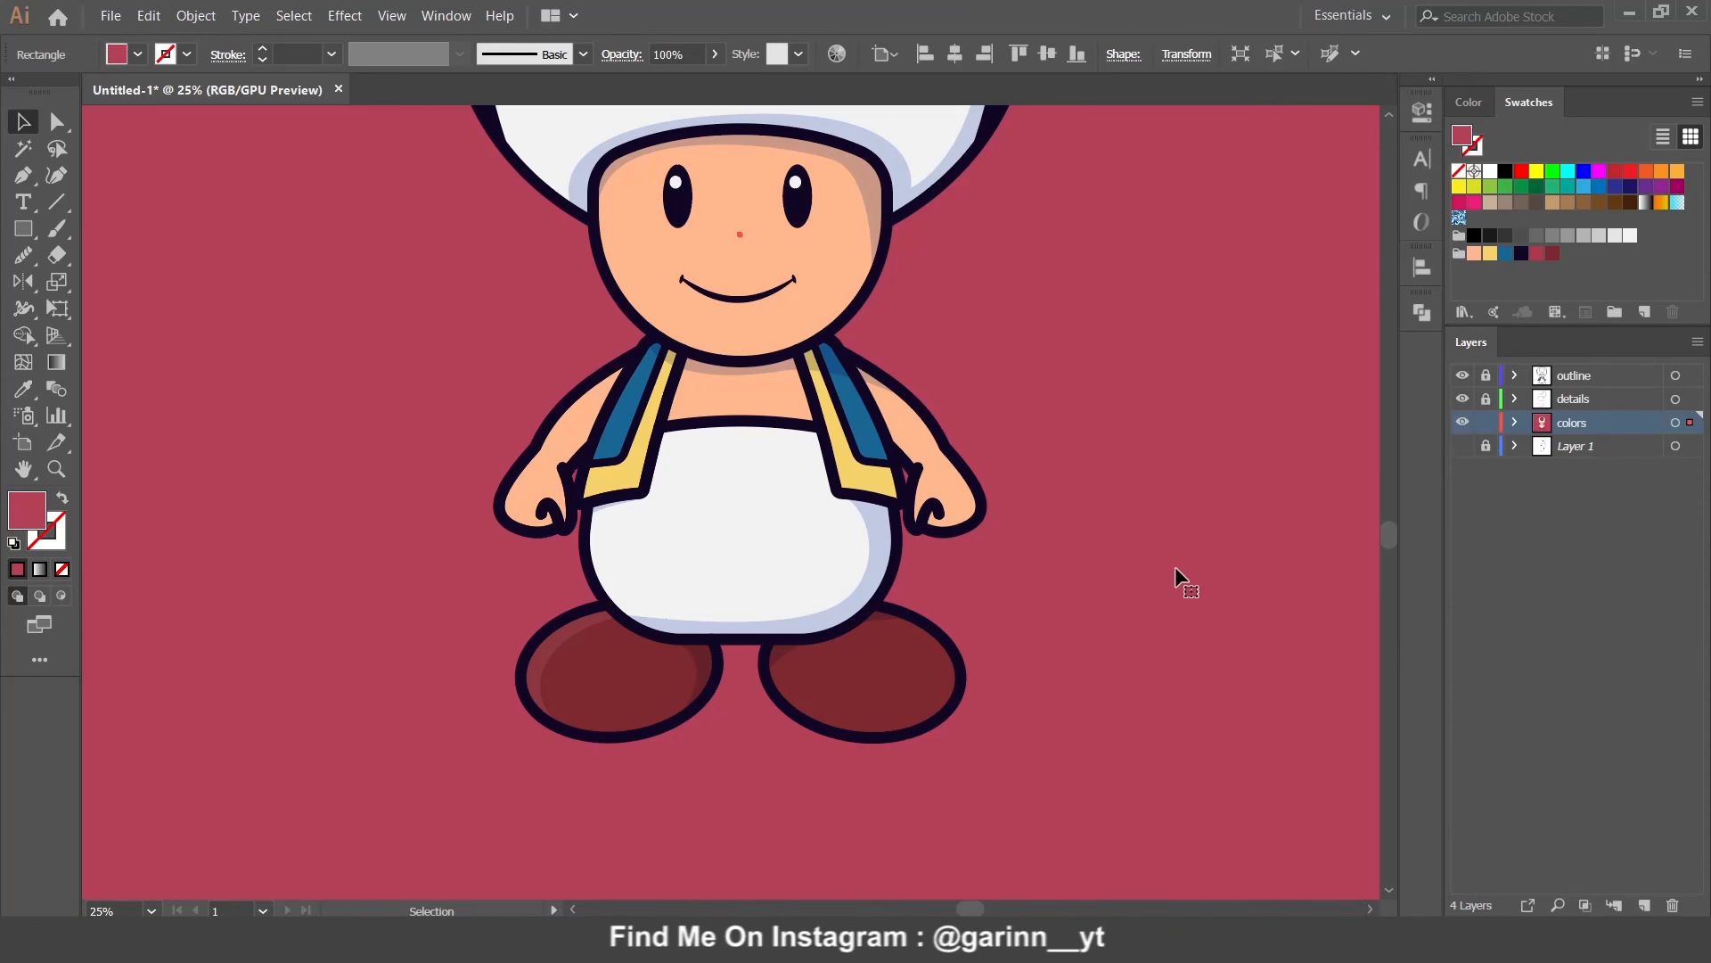
pyautogui.hotkey('ctrl', '0')
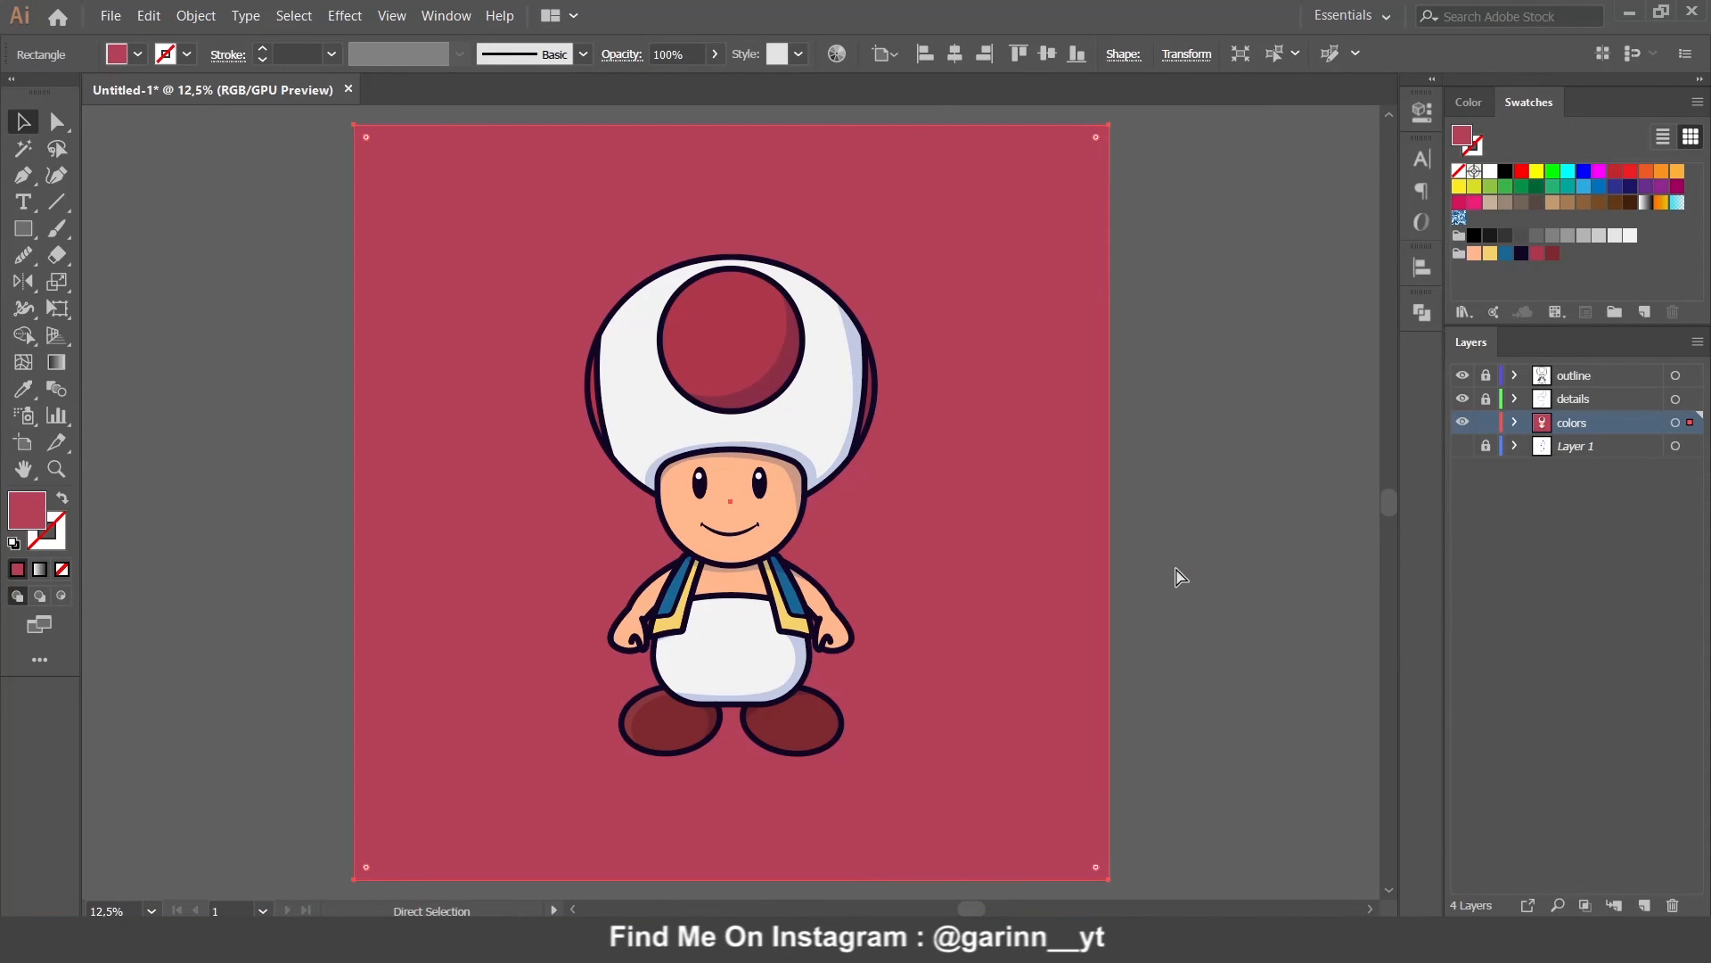
# Step: Draw a flat ground-shadow ellipse beneath the feet, filled with the dark navy swatch at 15% opacity
pyautogui.moveTo(23, 229); pyautogui.dragTo(107, 283)
pyautogui.moveTo(611, 668); pyautogui.dragTo(868, 707)
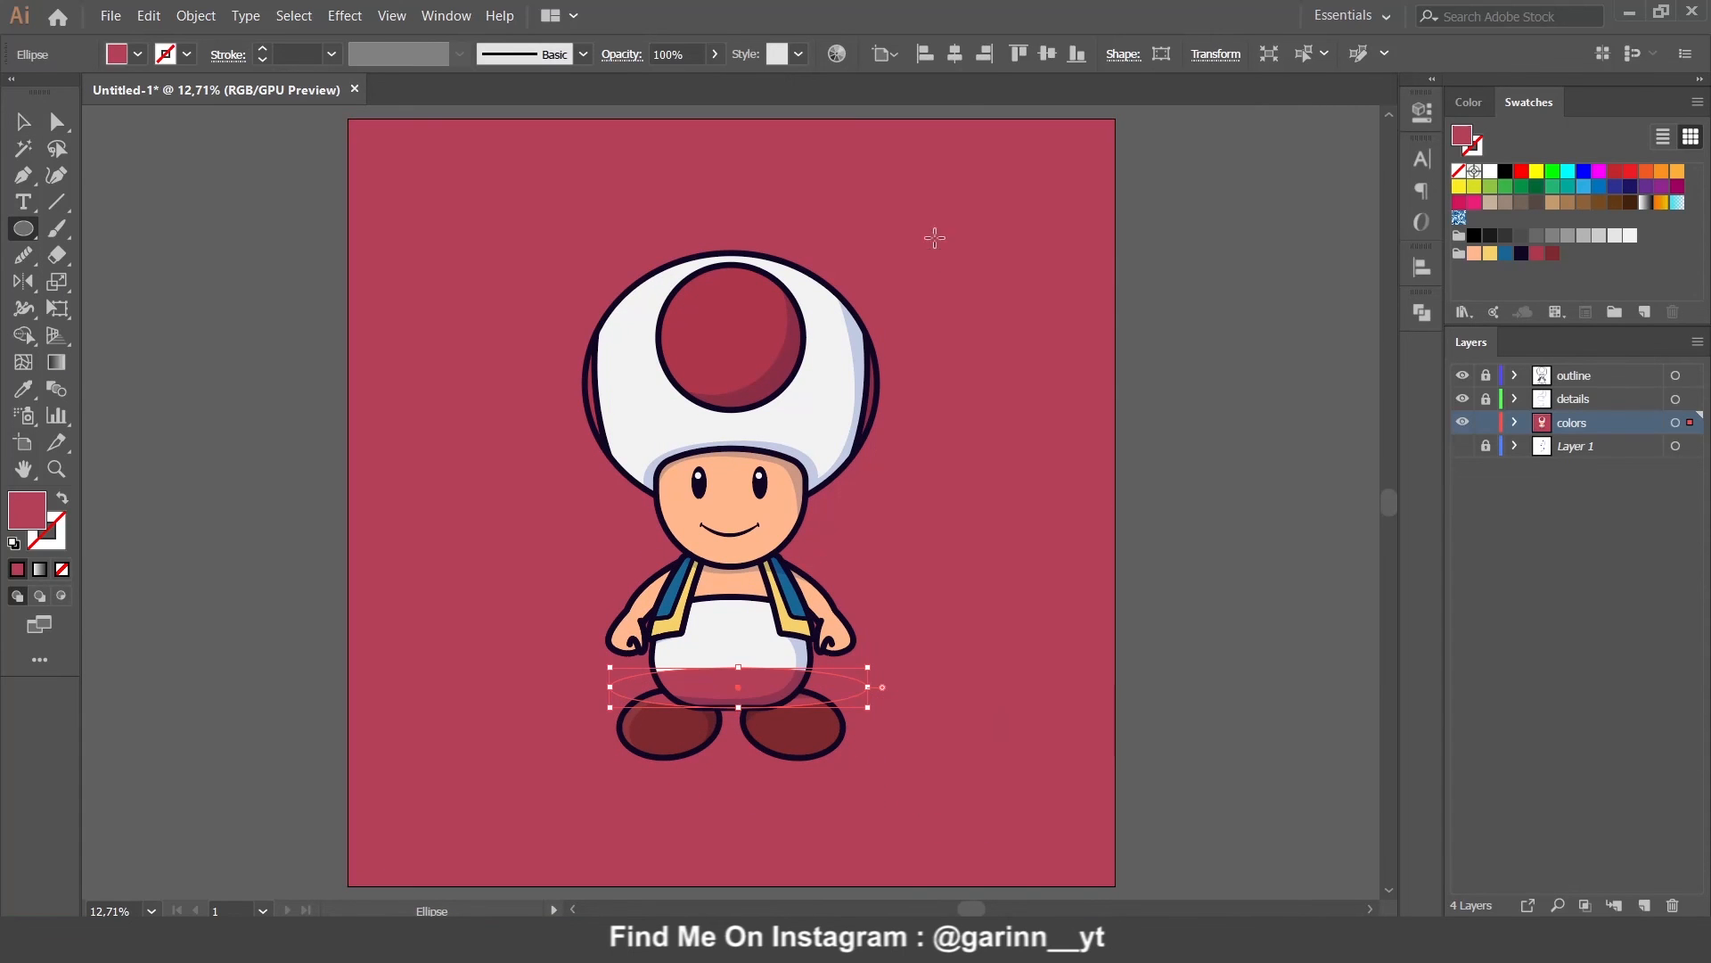
pyautogui.moveTo(765, 717); pyautogui.dragTo(760, 789)
pyautogui.click(1522, 254)
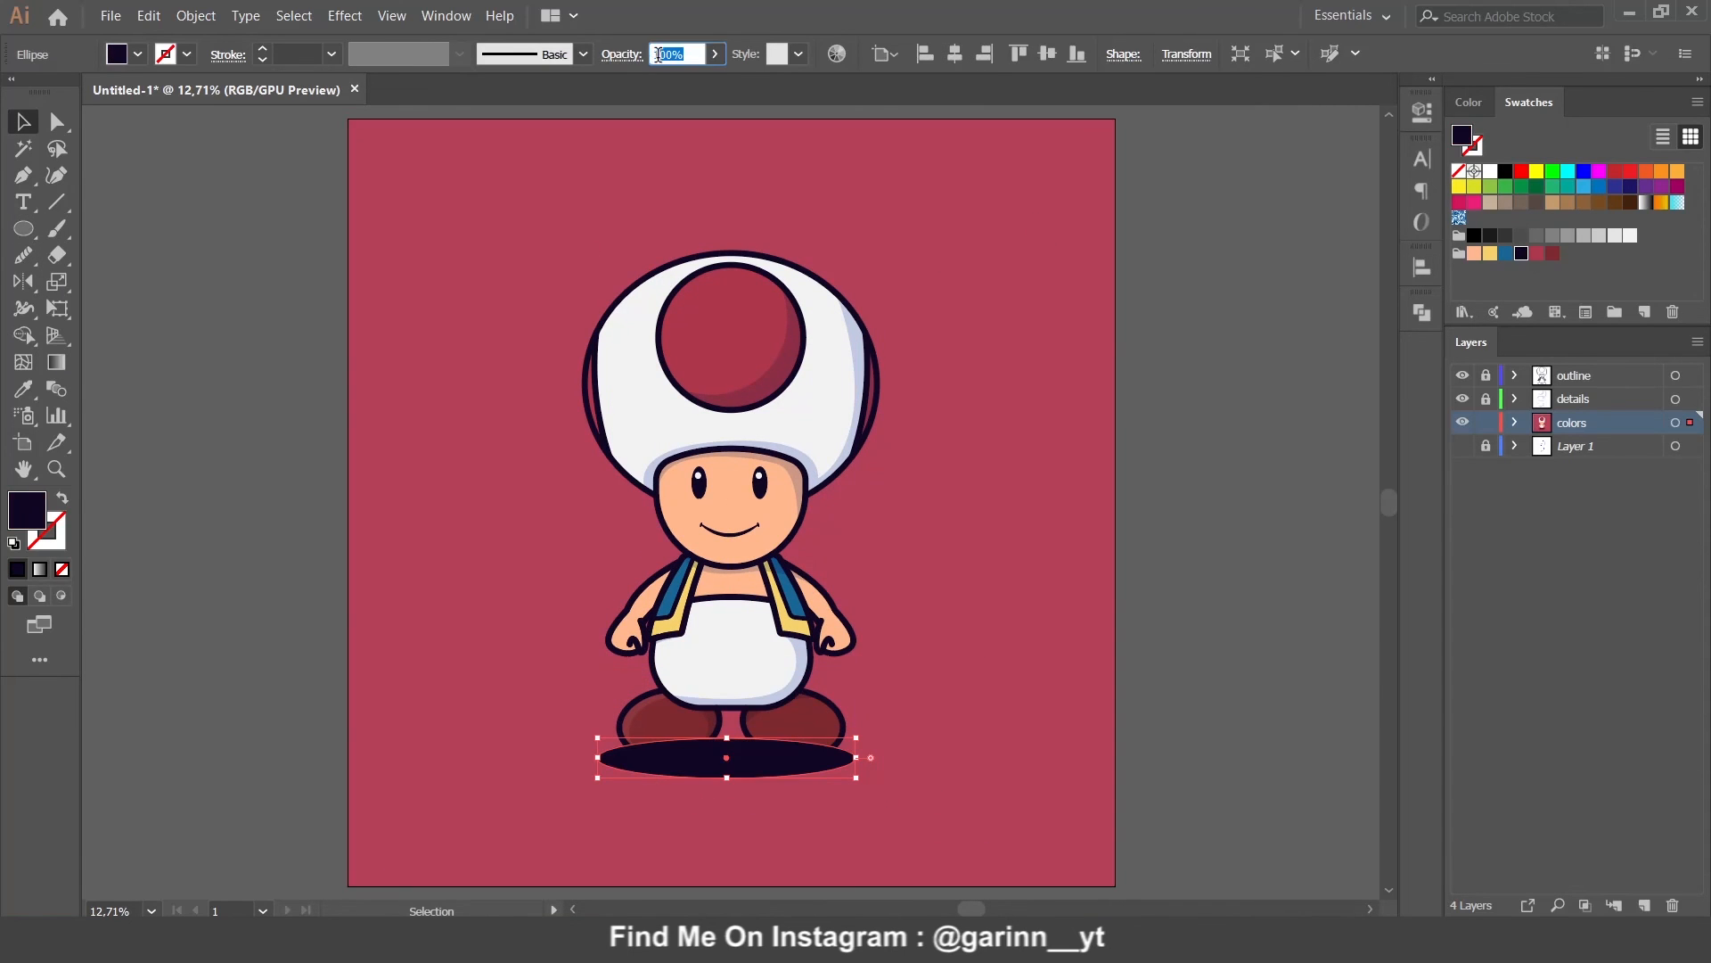
pyautogui.write('15')
pyautogui.press('Return')
# Step: Stack the ground-shadow ellipse behind the character but above the background rectangle, and narrow it evenly under the feet
pyautogui.rightClick(807, 765)
pyautogui.moveTo(936, 664)
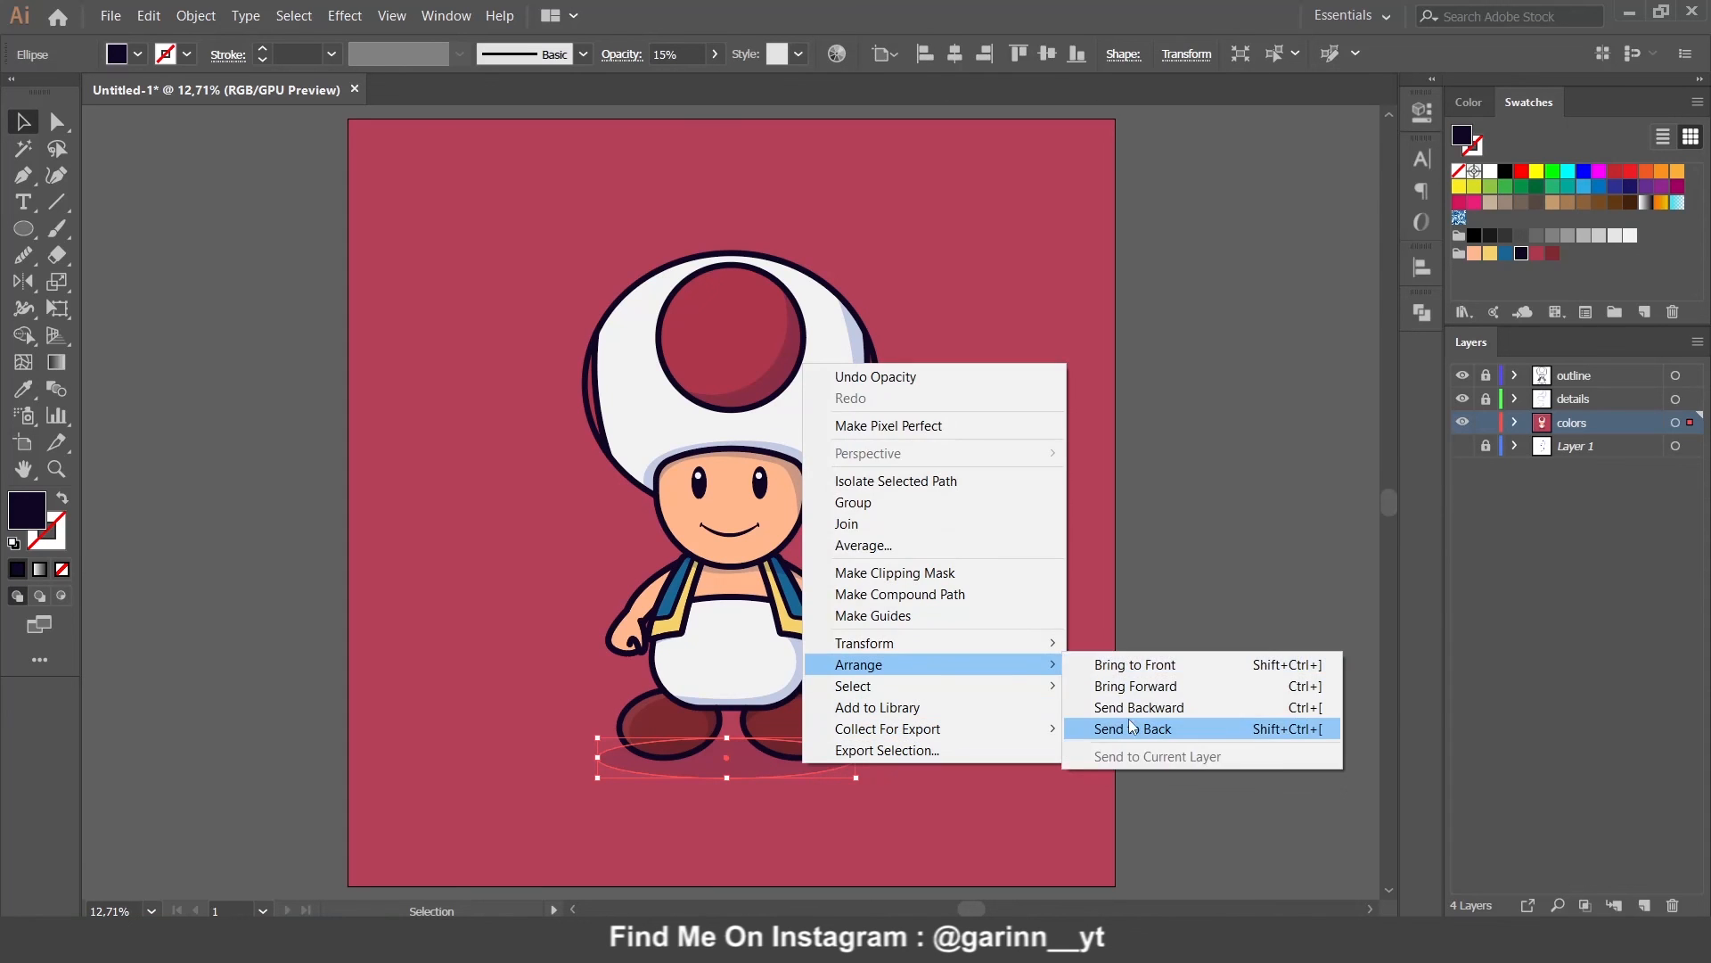
pyautogui.click(1129, 722)
pyautogui.rightClick(986, 708)
pyautogui.moveTo(1061, 610)
pyautogui.click(1357, 628)
pyautogui.click(1358, 629)
pyautogui.moveTo(734, 758); pyautogui.dragTo(829, 759)
pyautogui.click(1255, 488)
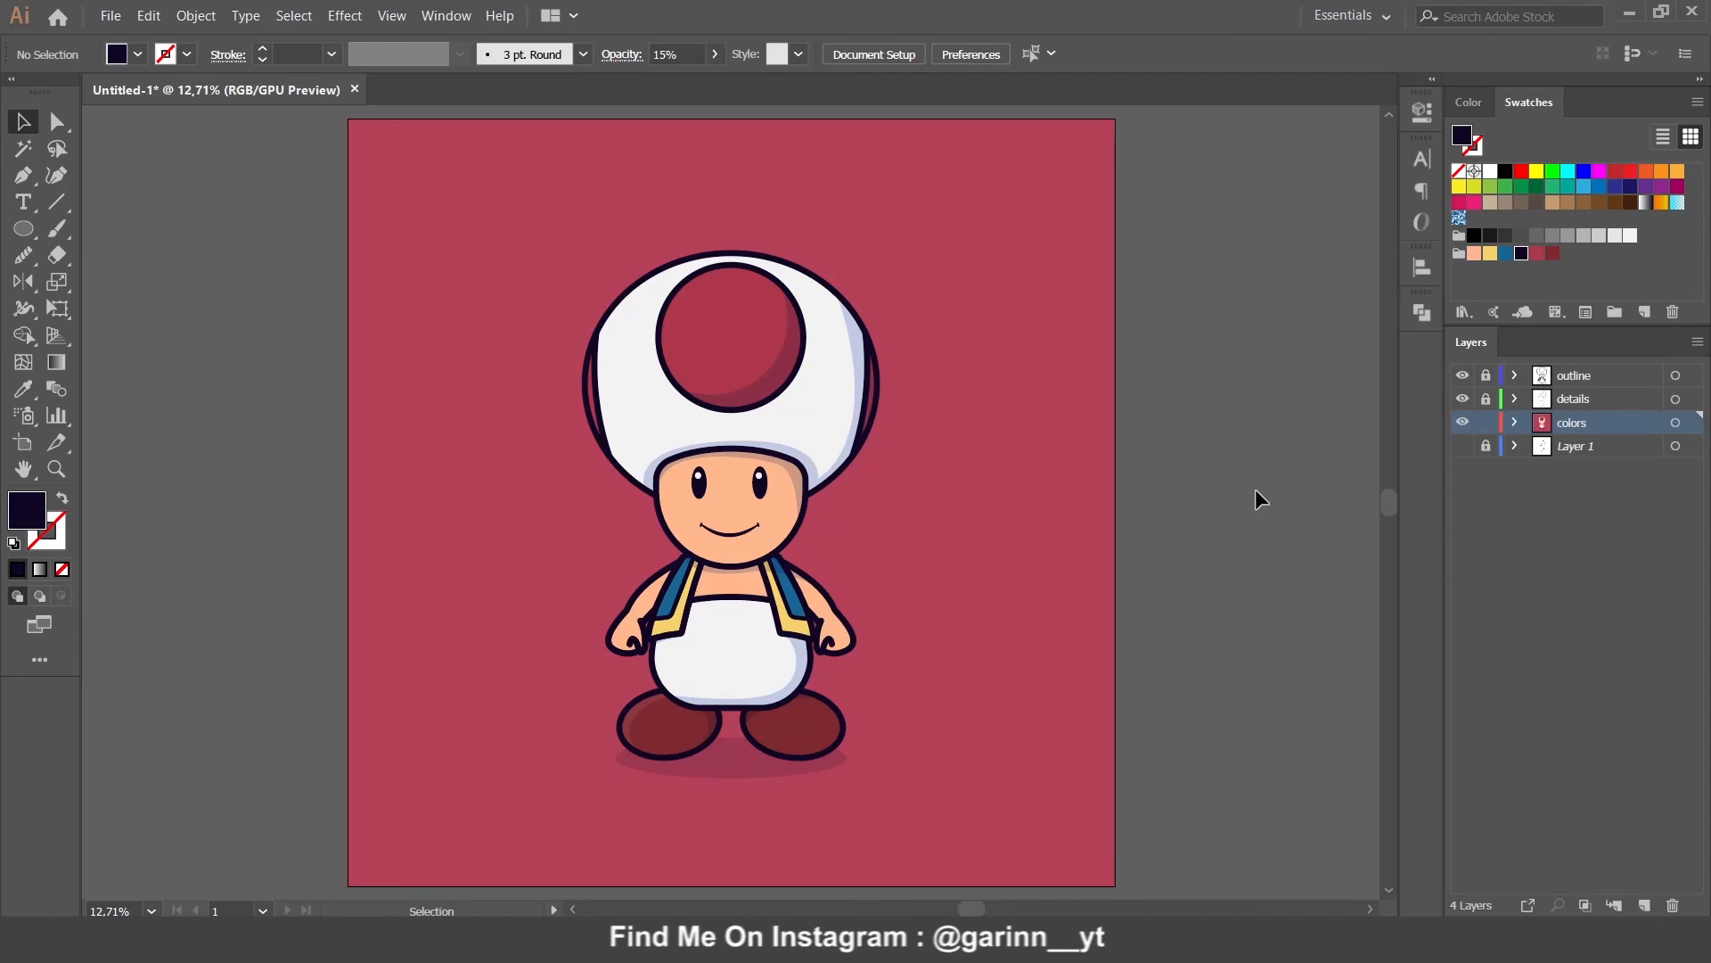
# Step: Duplicate the cap's red spot in place and move the copy to the details layer
pyautogui.hotkey('ctrl', '-')
pyautogui.hotkey('ctrl', '-')
pyautogui.hotkey('ctrl', '+')
pyautogui.hotkey('ctrl', '+')
pyautogui.hotkey('ctrl', '+')
pyautogui.hotkey('ctrl', '+')
pyautogui.moveTo(856, 368); pyautogui.dragTo(924, 607)
pyautogui.click(894, 481)
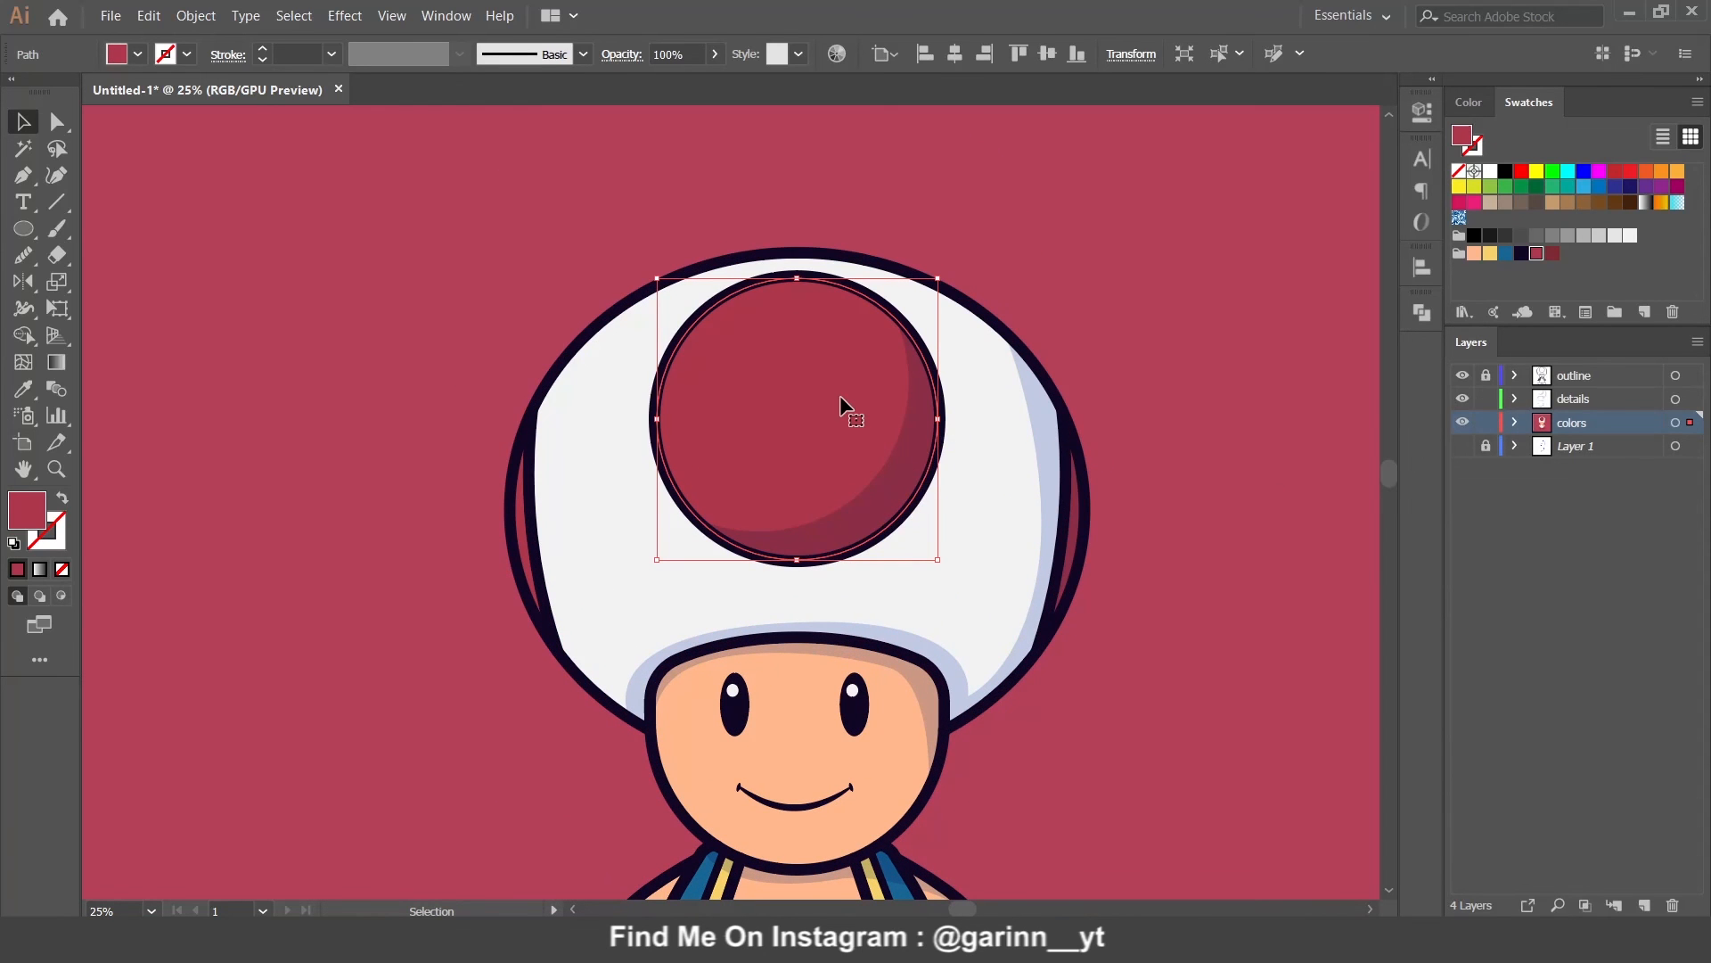
pyautogui.click(912, 446)
pyautogui.click(1266, 378)
pyautogui.click(768, 398)
pyautogui.hotkey('ctrl', 'c')
pyautogui.hotkey('ctrl', 'f')
pyautogui.moveTo(1690, 423); pyautogui.dragTo(1691, 399)
# Step: Send the spot copy to the back, shift it slightly left and combine it with the spot's shadow using Minus Front
pyautogui.rightClick(842, 419)
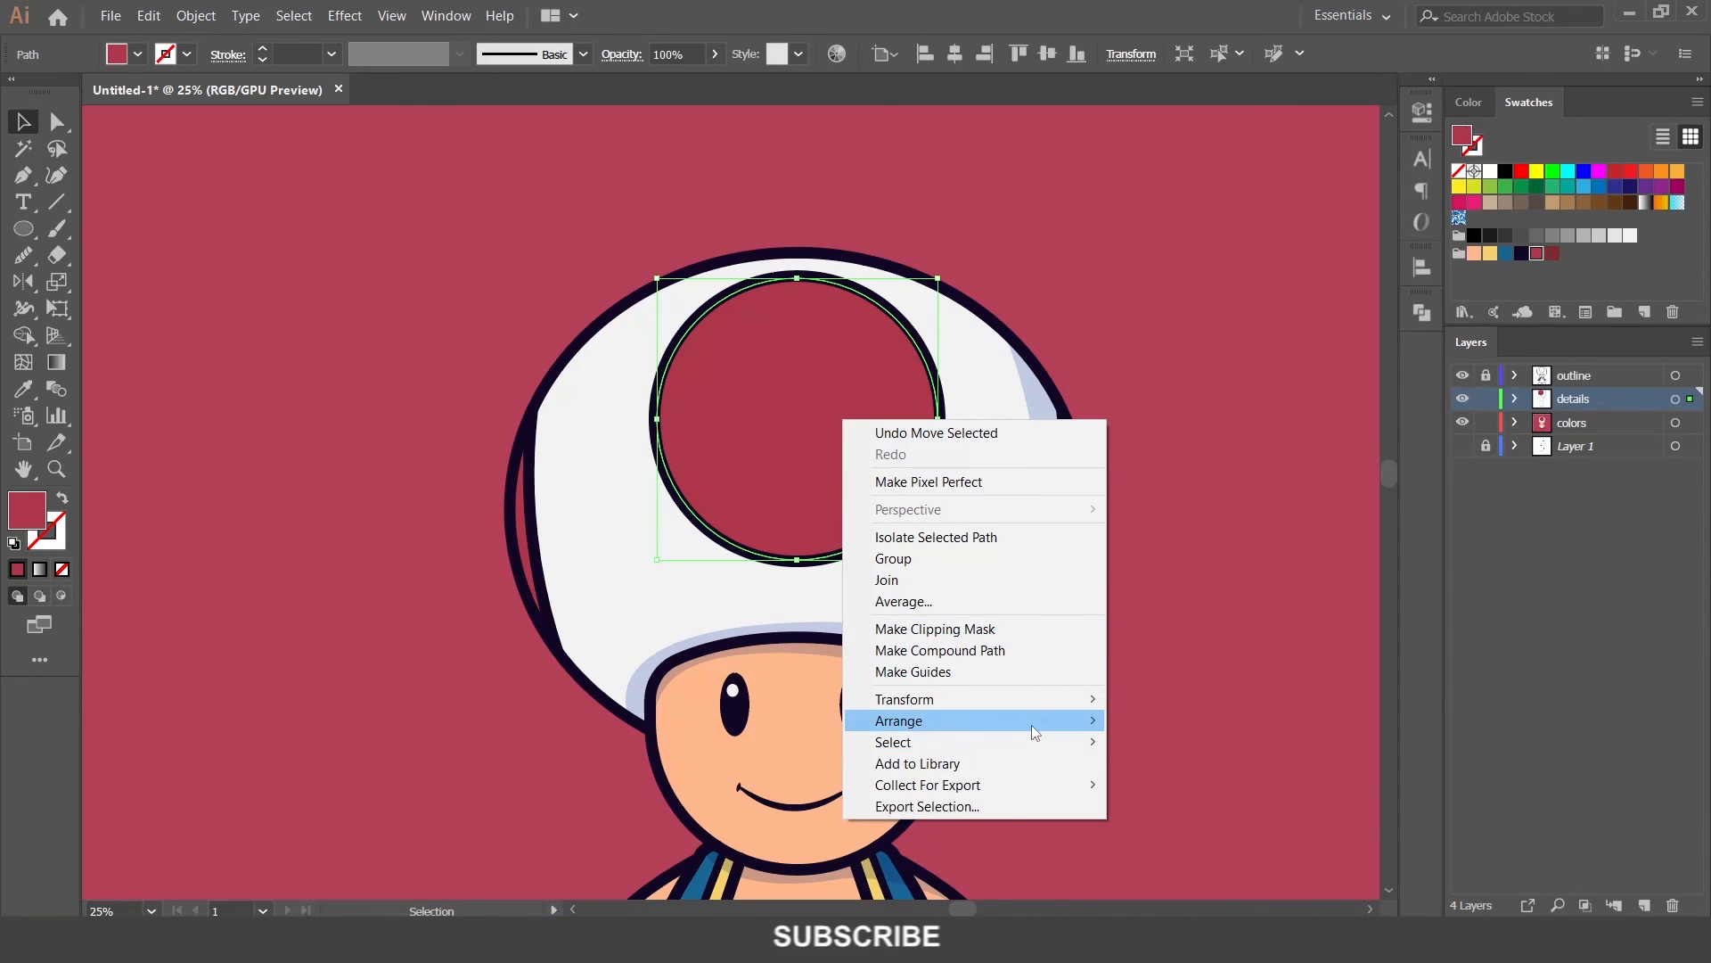
pyautogui.moveTo(1025, 720)
pyautogui.click(1233, 785)
pyautogui.moveTo(843, 424); pyautogui.dragTo(833, 423)
pyautogui.keyDown('shift'); pyautogui.click(901, 485); pyautogui.keyUp('shift')
pyautogui.click(1423, 312)
pyautogui.click(1204, 362)
pyautogui.click(1243, 554)
# Step: Cut a thin highlight crescent along the red spot's upper-left edge by subtracting a spot copy offset slightly down and right
pyautogui.click(773, 371)
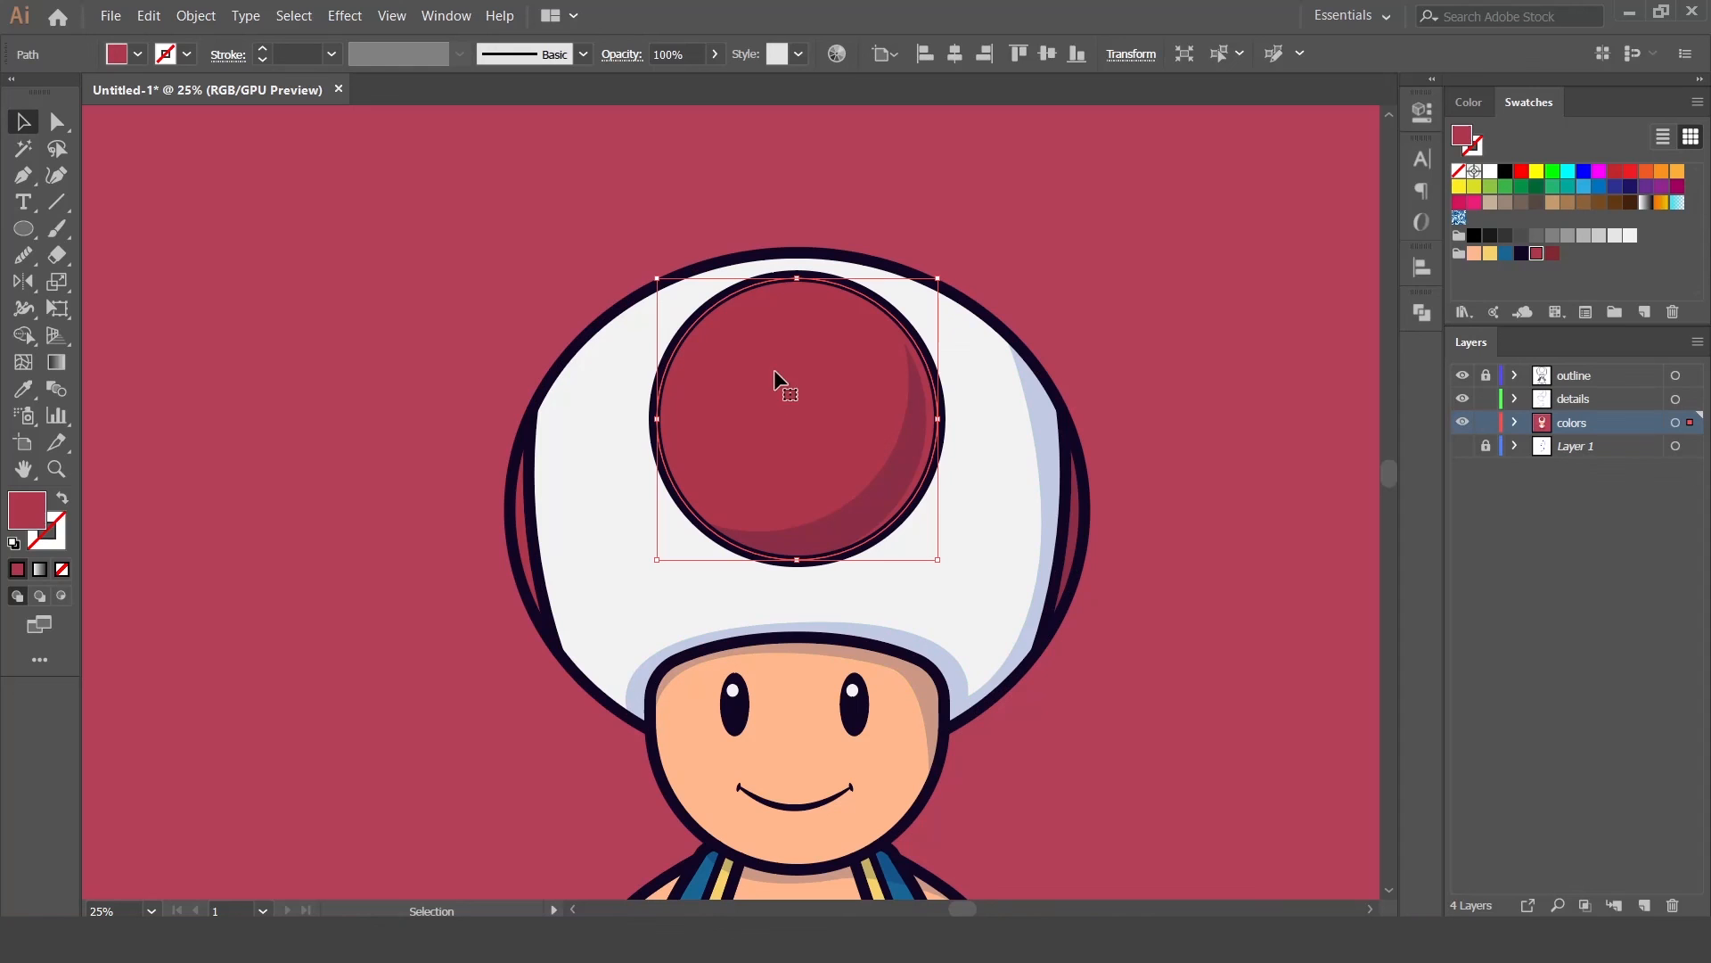
pyautogui.moveTo(818, 371); pyautogui.dragTo(833, 382)
pyautogui.keyDown('shift'); pyautogui.click(694, 334); pyautogui.keyUp('shift')
pyautogui.click(1423, 312)
pyautogui.click(1203, 362)
# Step: Fill the spot's highlight crescent with the cap's off-white and set its opacity to 15%
pyautogui.press('i')
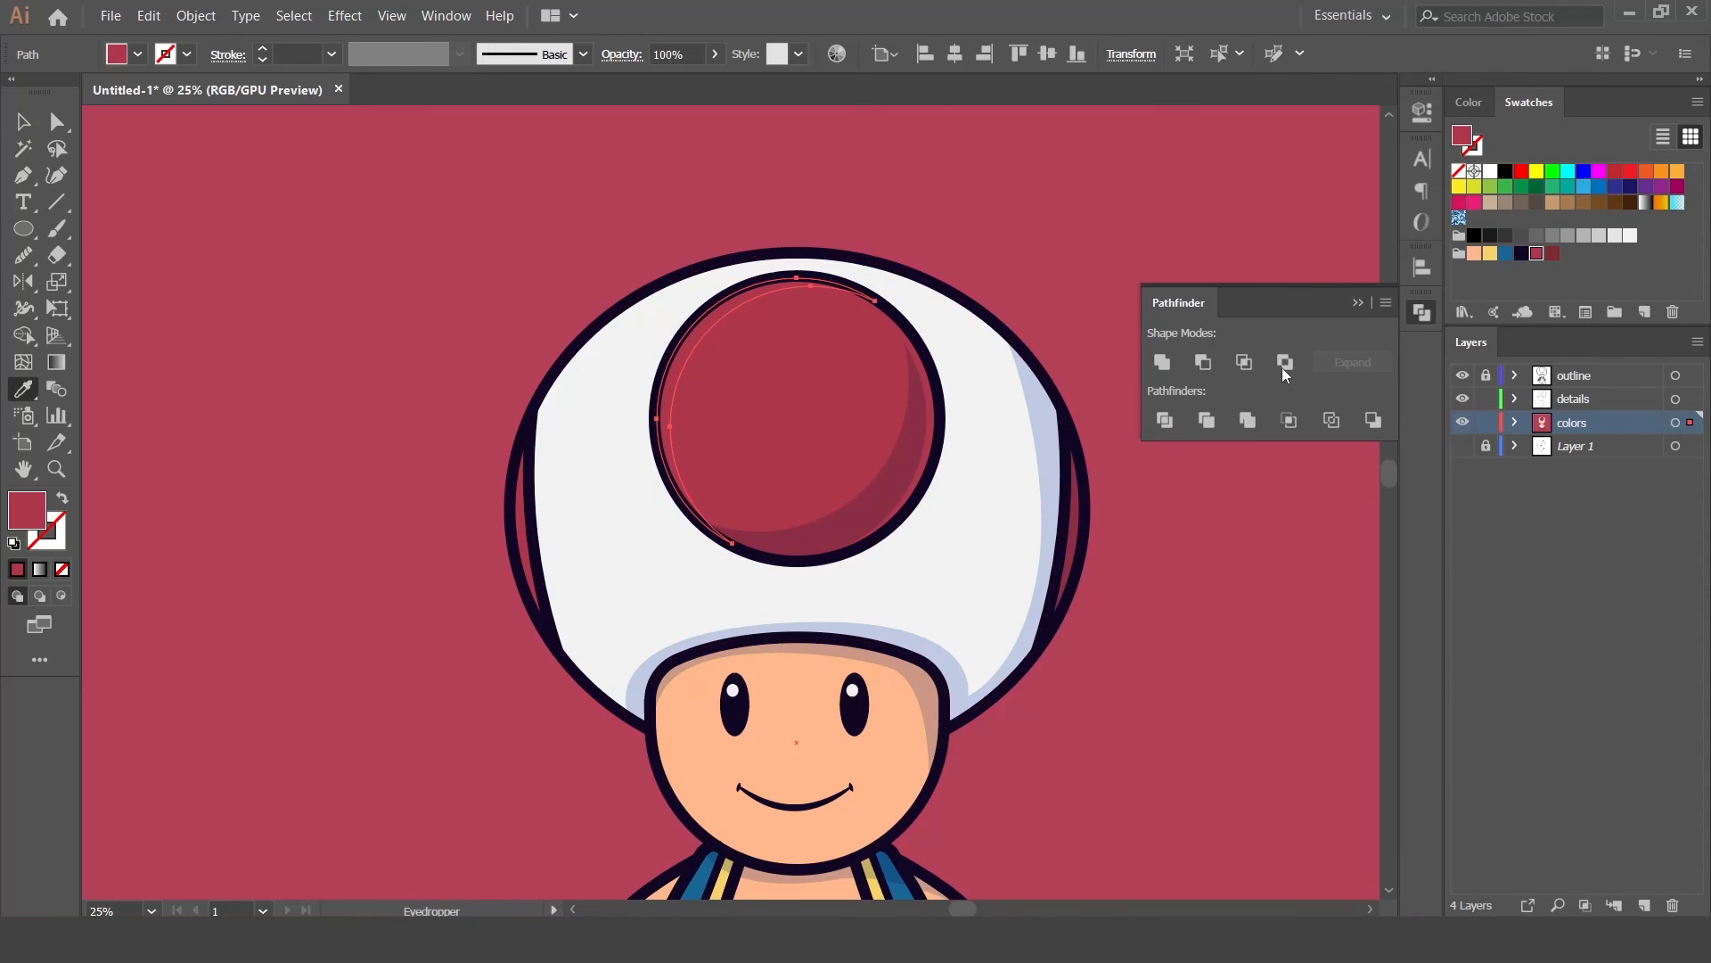
pyautogui.click(975, 451)
pyautogui.write('15')
pyautogui.press('Return')
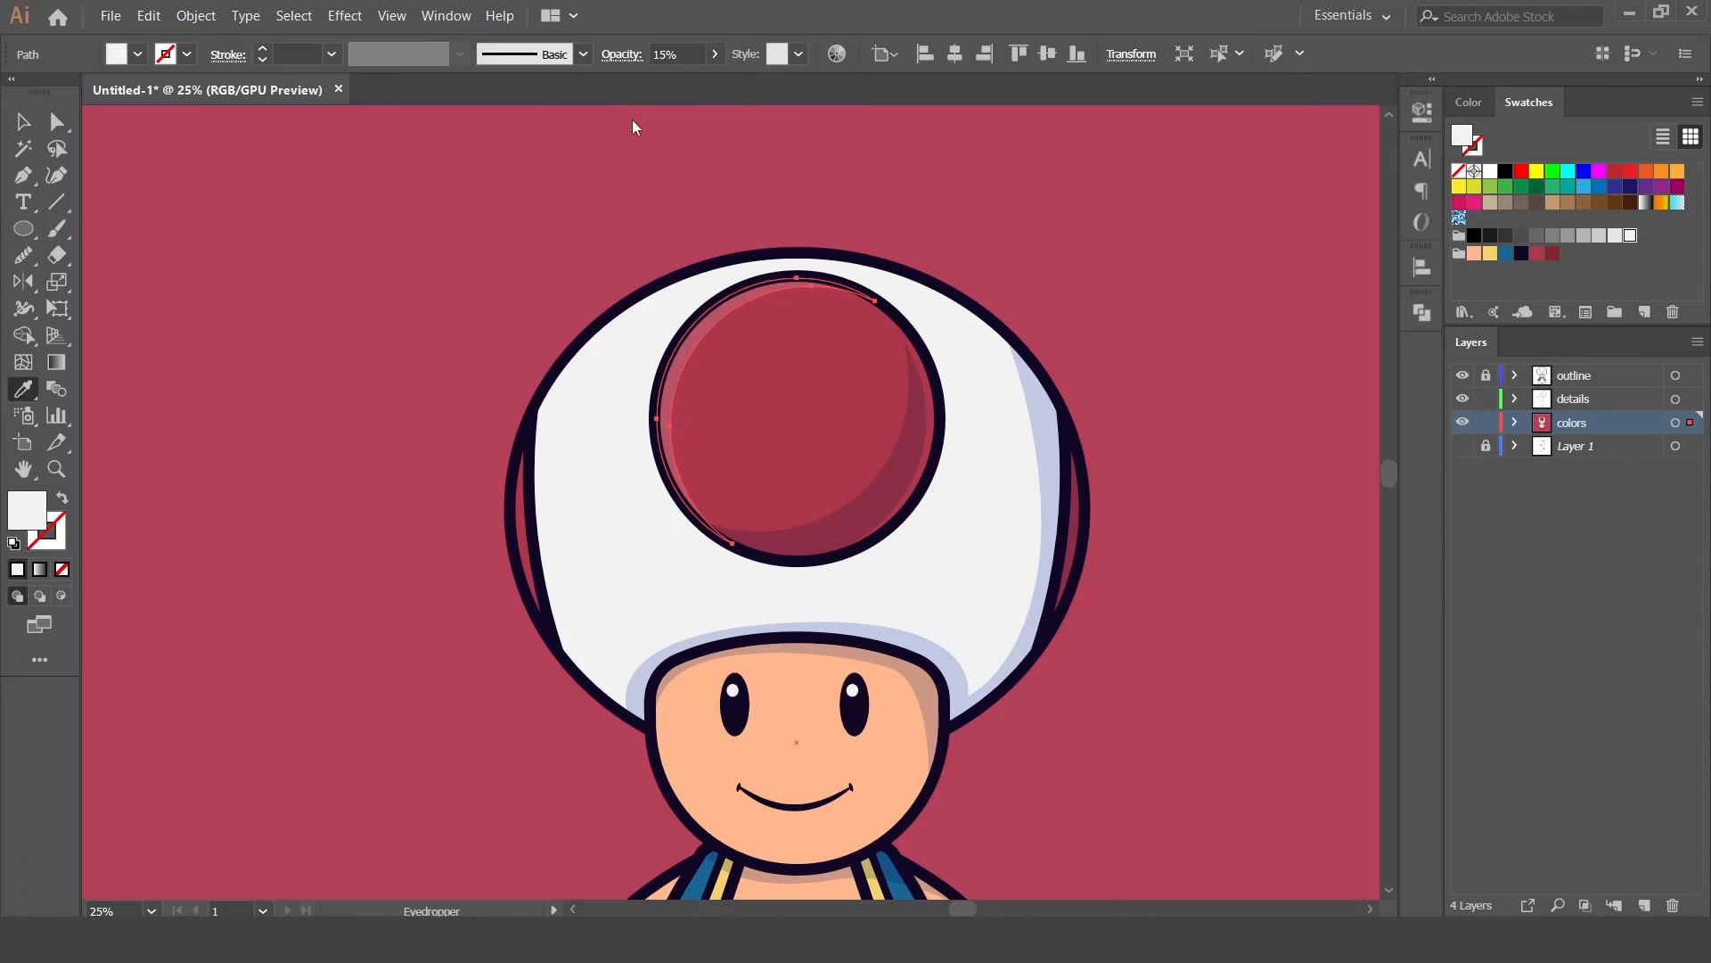
# Step: Move the spot's highlight crescent to the details layer and clear the selection
pyautogui.moveTo(1688, 423); pyautogui.dragTo(1687, 399)
pyautogui.click(1246, 638)
pyautogui.hotkey('ctrl', '0')
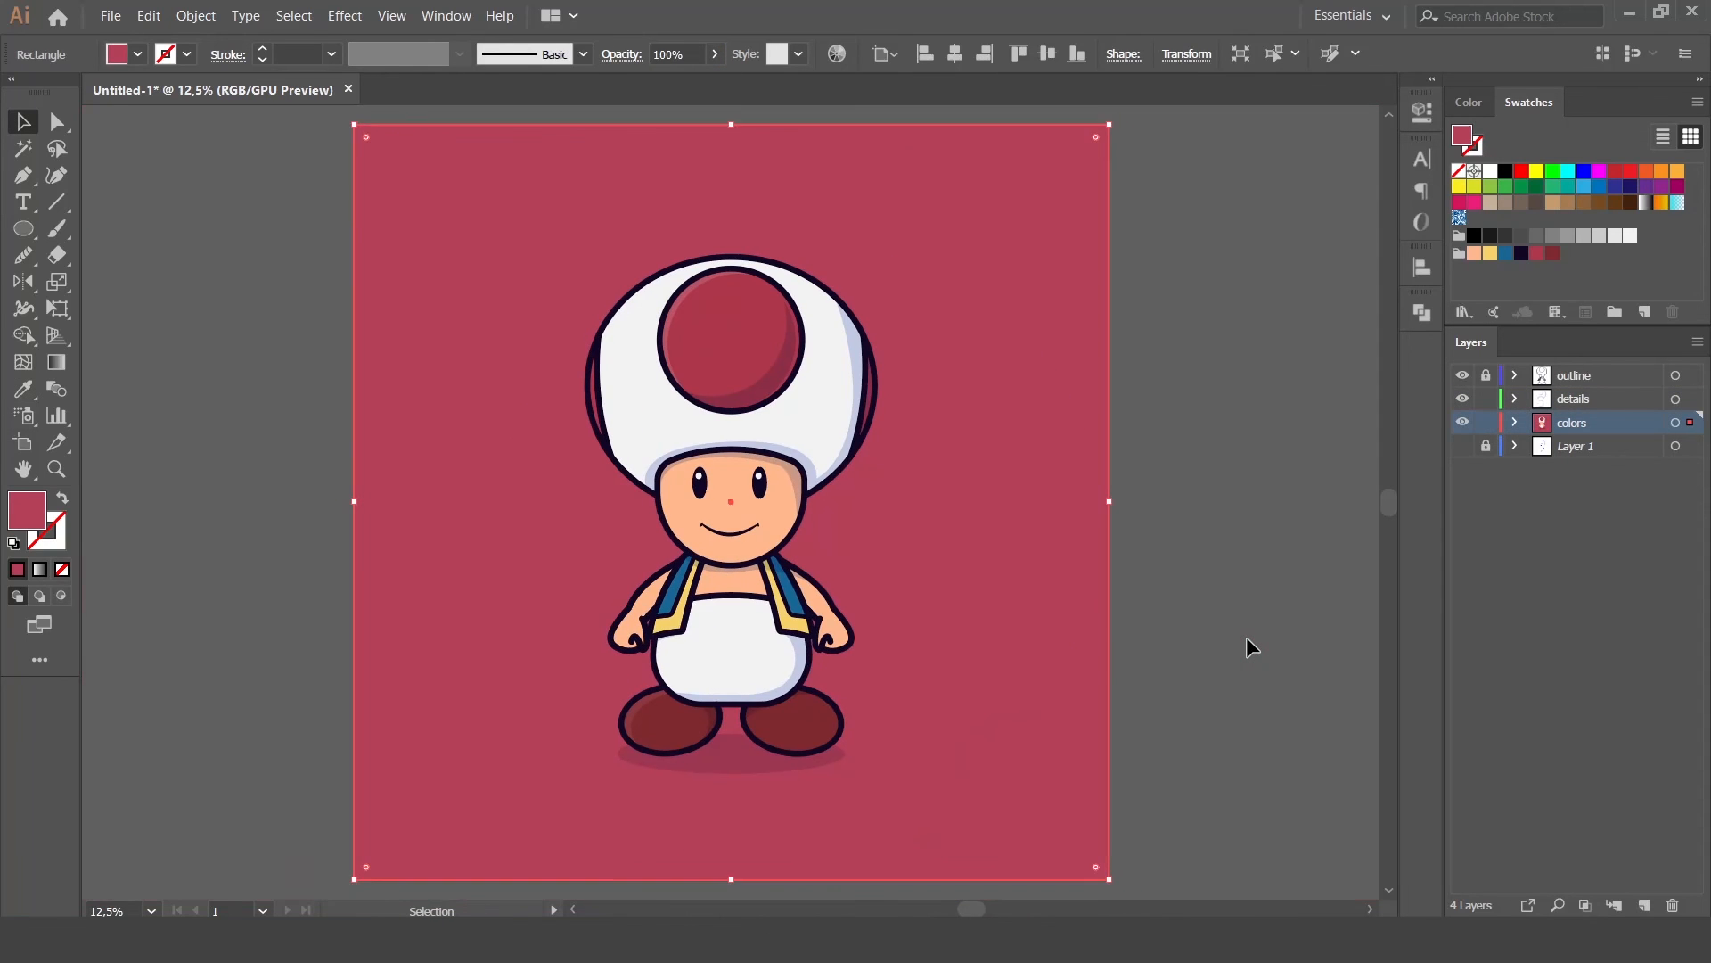
pyautogui.click(1246, 638)
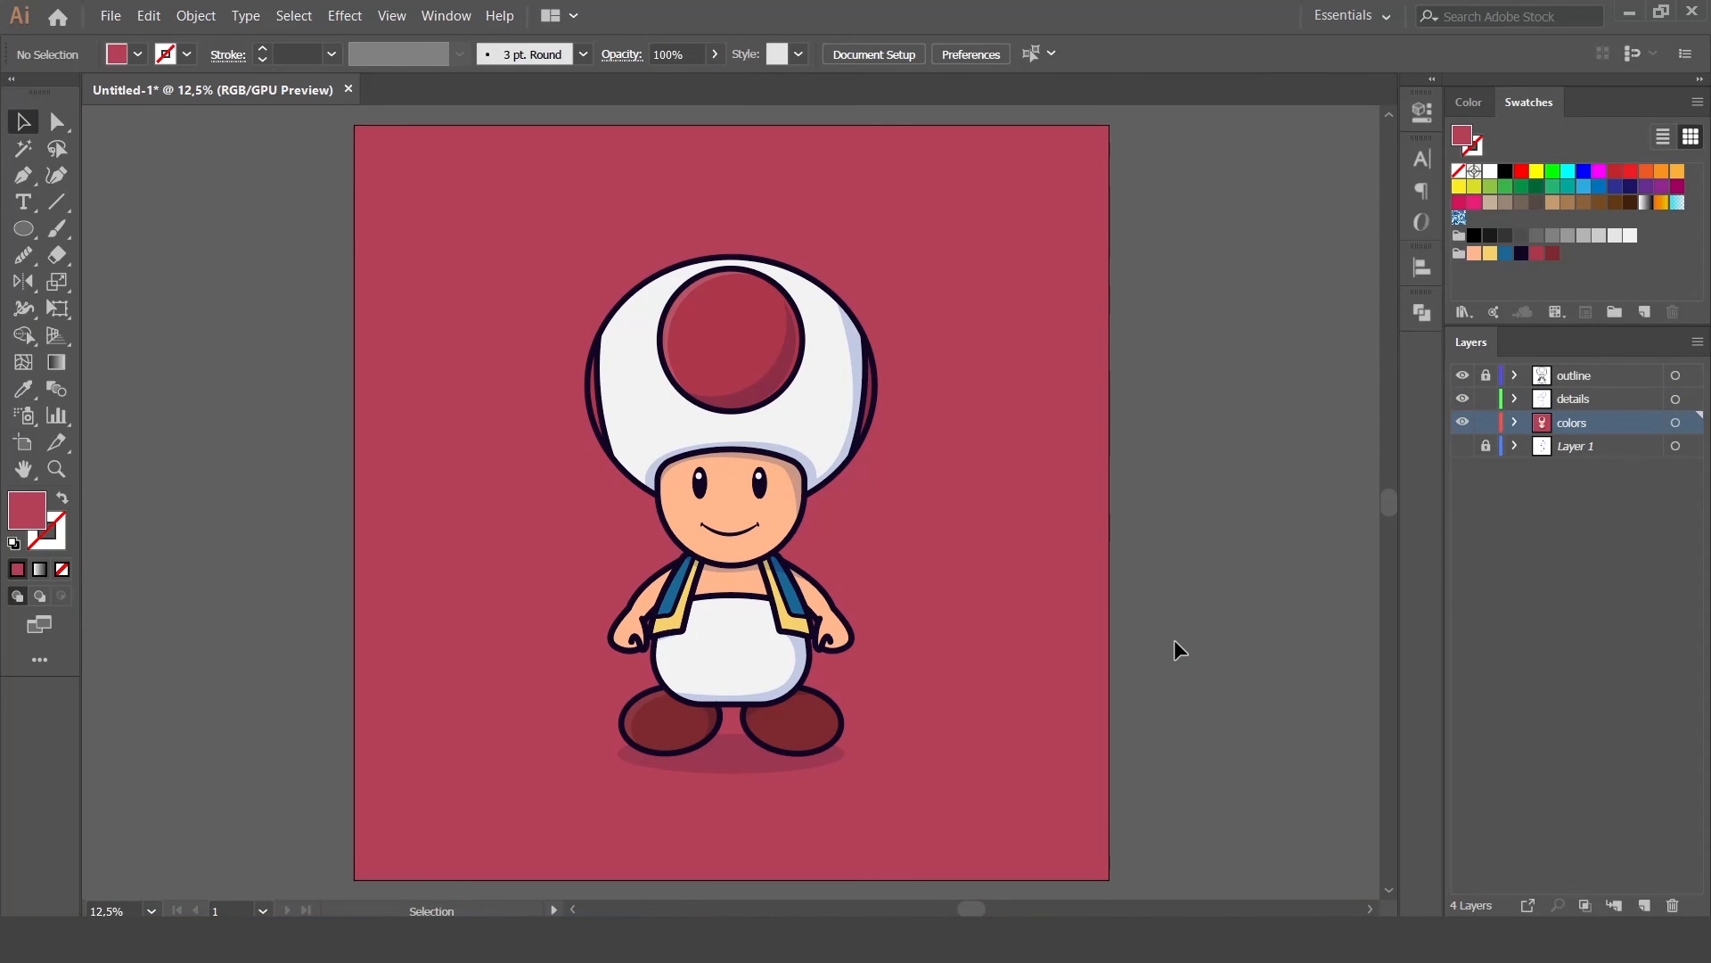